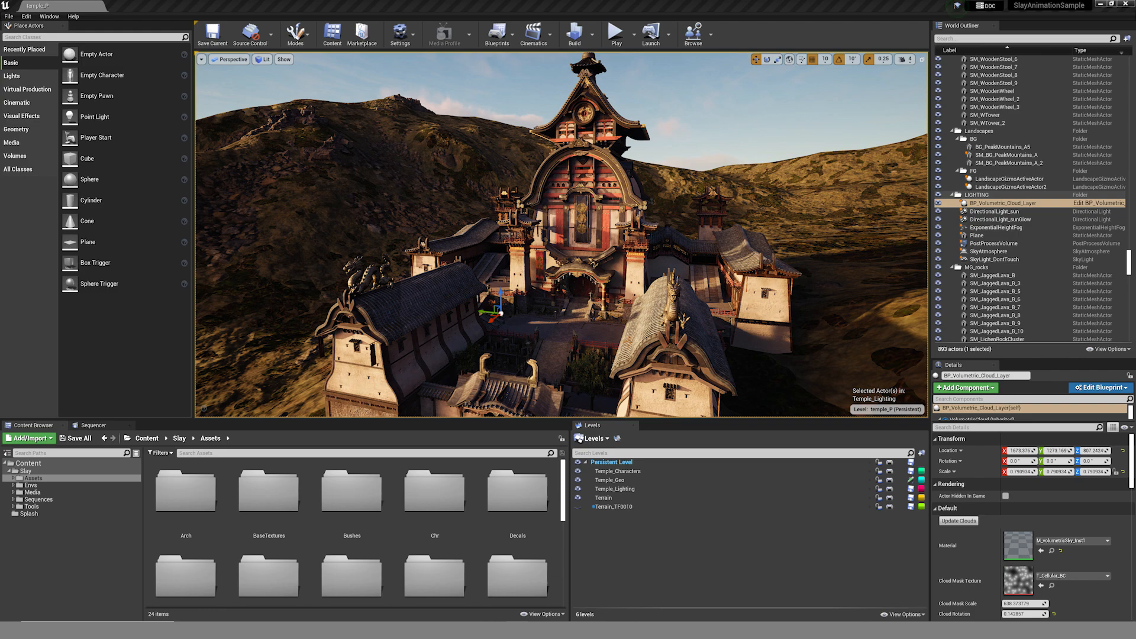
# Select the metal lamp SM_MetalLamp_2 beside the temple entrance stairs and frame it closely in the viewport.
pyautogui.press('w')
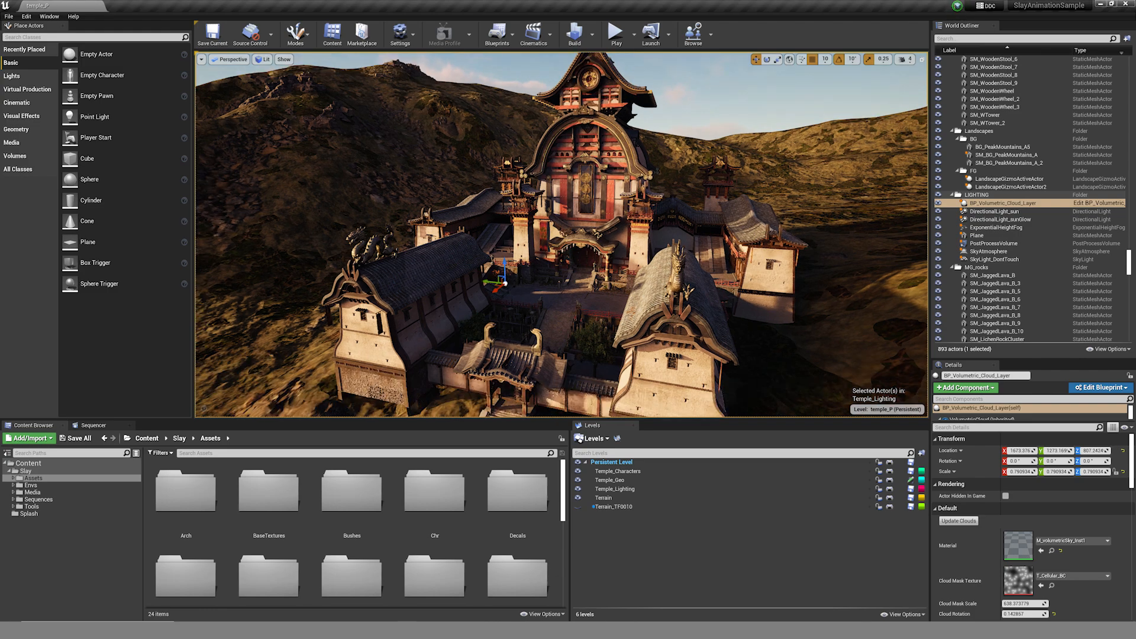
pyautogui.press('w')
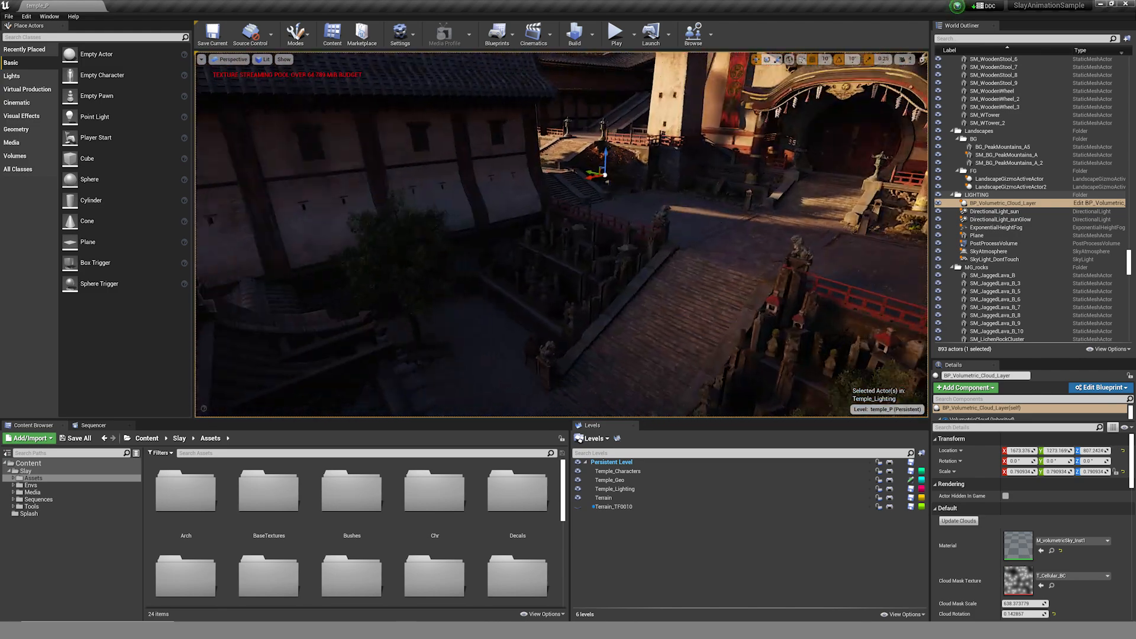
pyautogui.press('a')
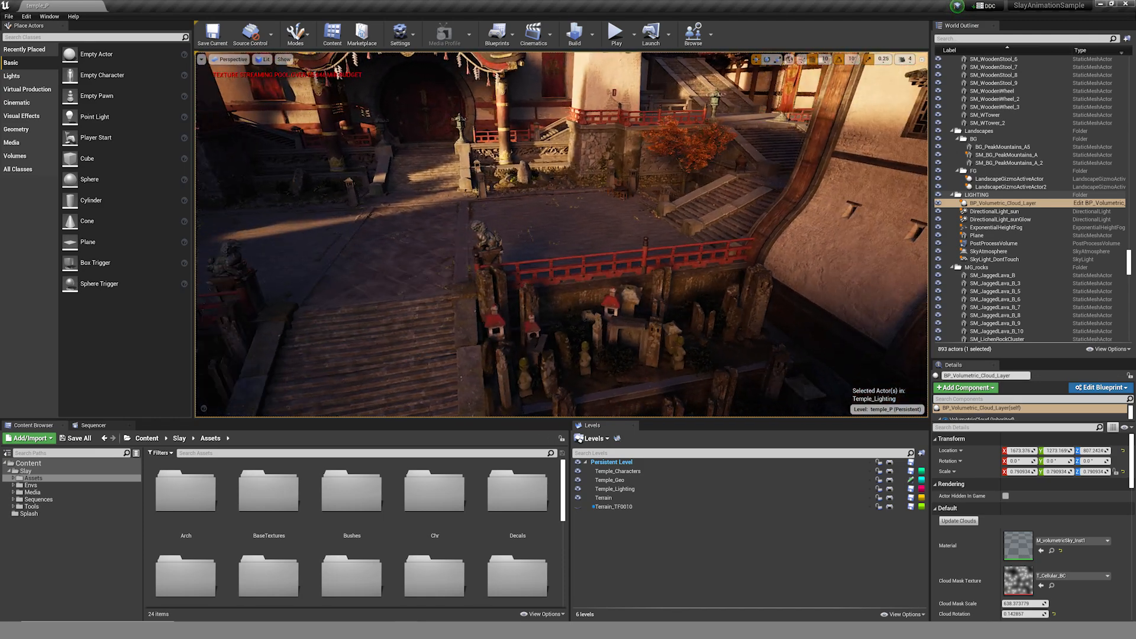
pyautogui.press('w')
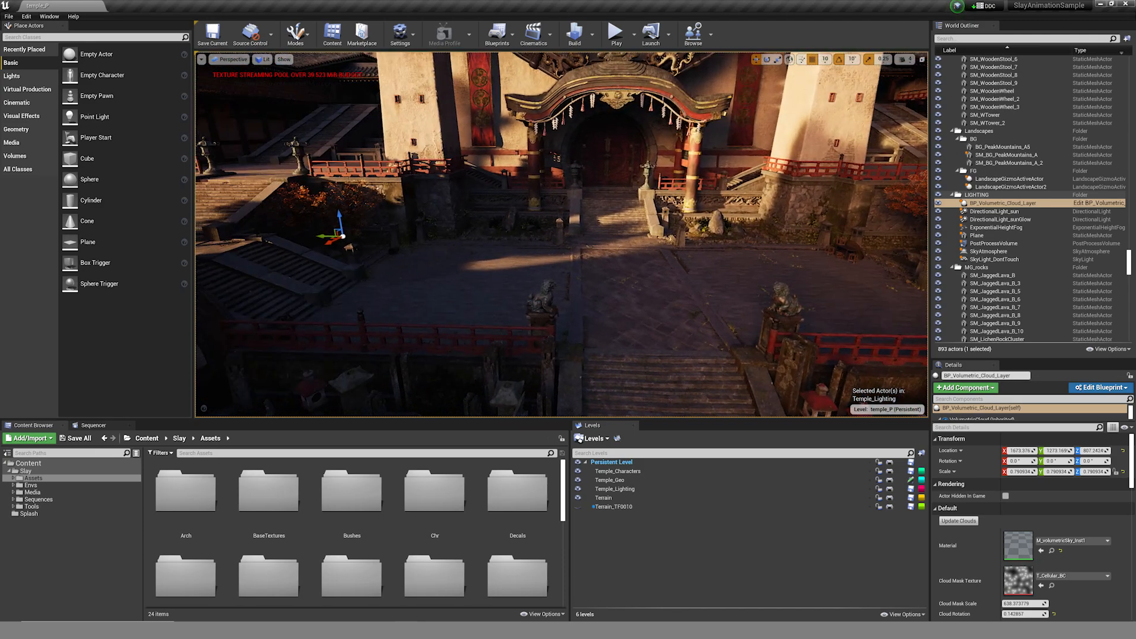
pyautogui.press('w')
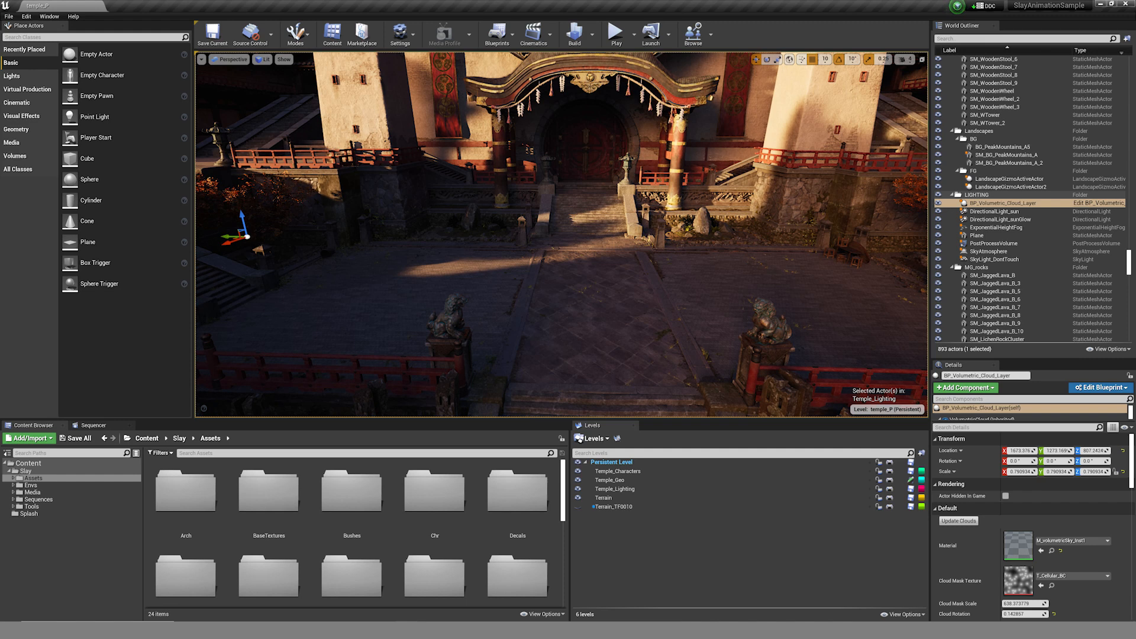
pyautogui.click(627, 169)
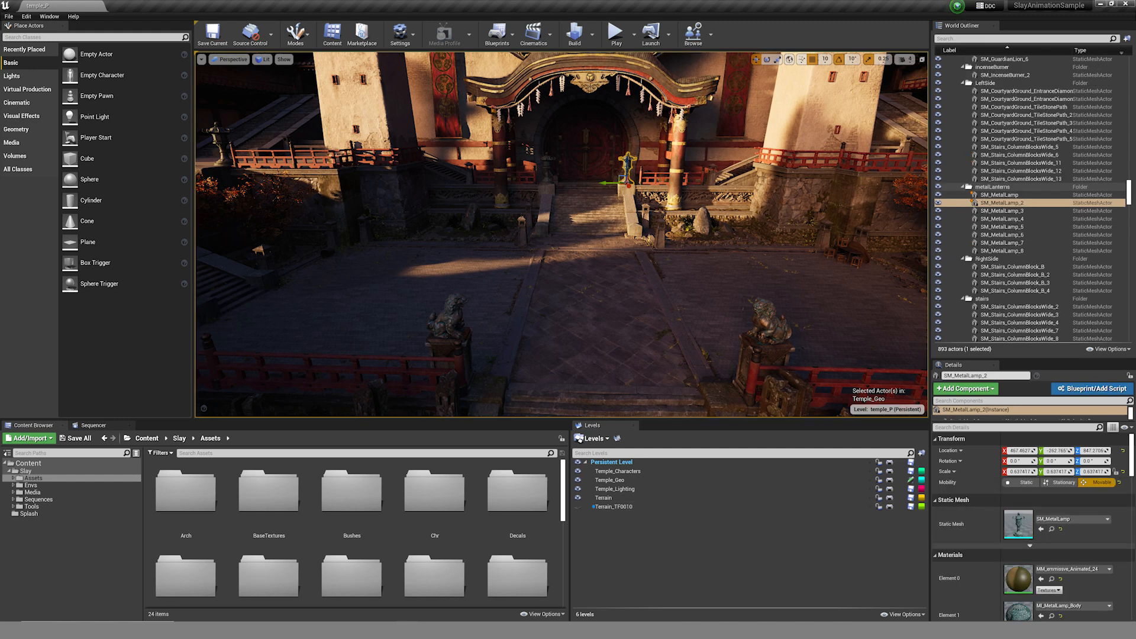
pyautogui.press('f')
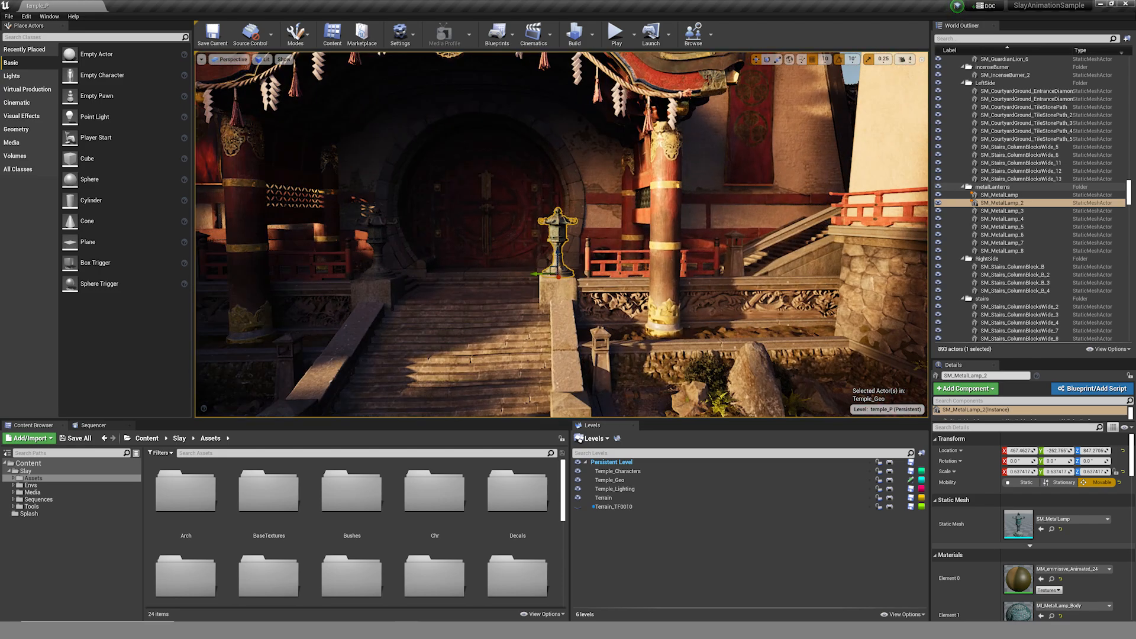
pyautogui.press('s')
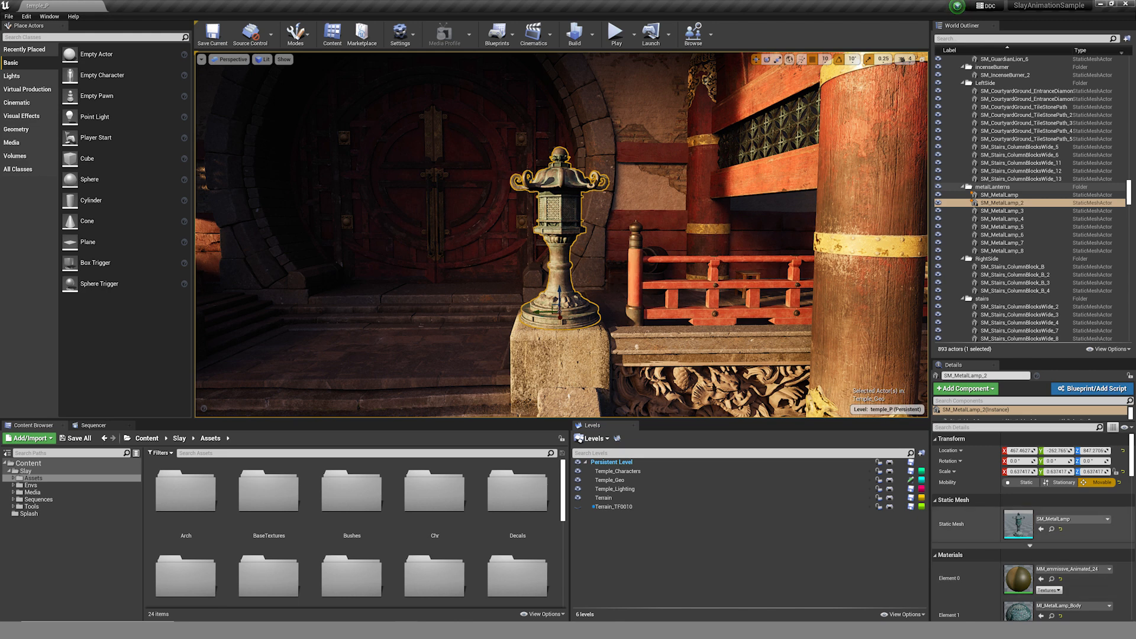
# Enlarge the lamp's details area and browse to its SM_MetalLamp static mesh asset in the project content.
pyautogui.moveTo(968, 358); pyautogui.dragTo(968, 199)
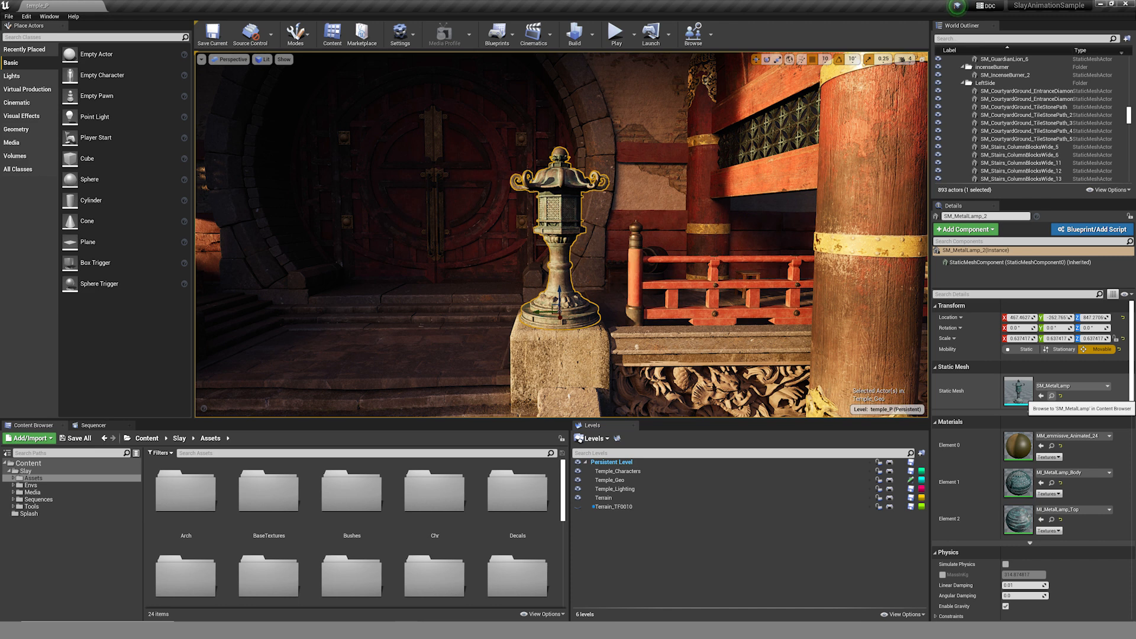
pyautogui.click(1052, 396)
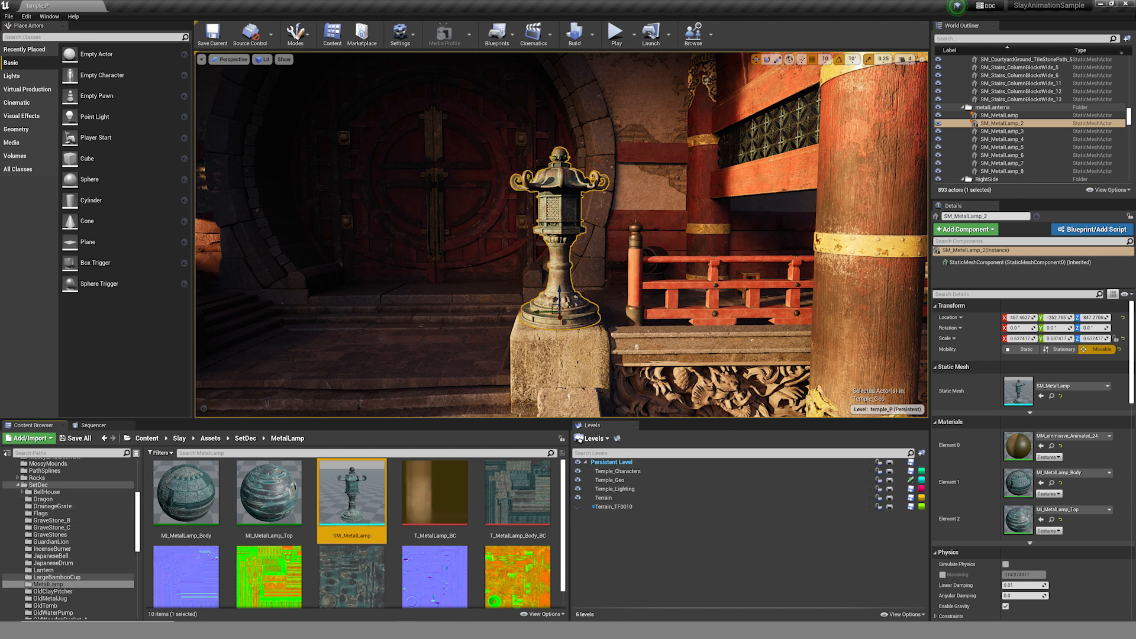
pyautogui.scroll(-3, 77, 577)
pyautogui.scroll(2, 77, 577)
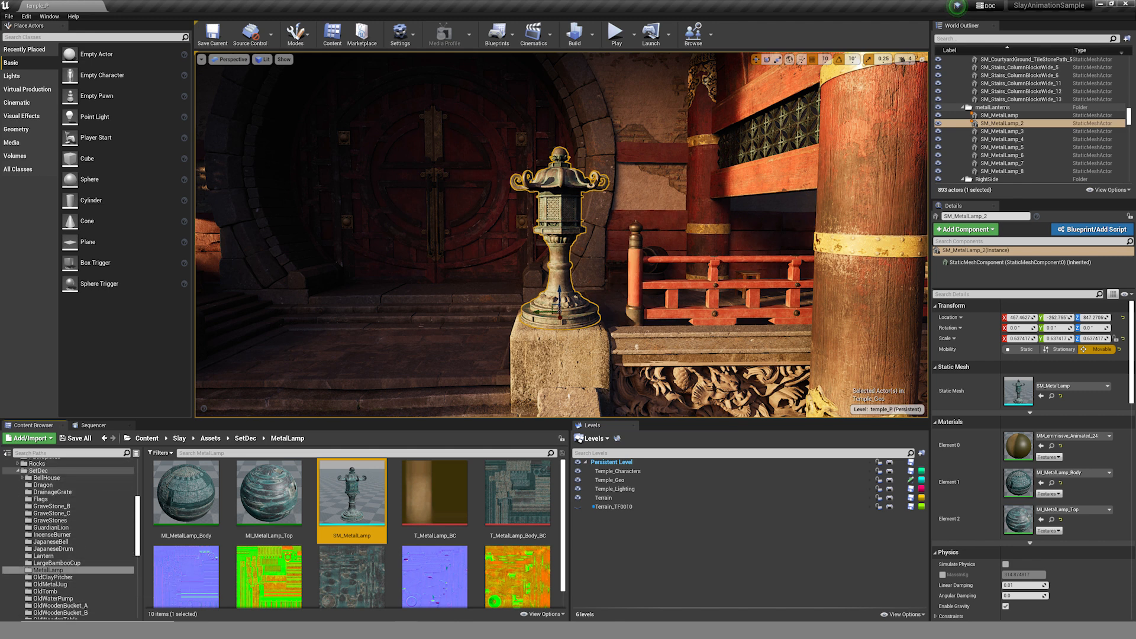
# Examine the asset types and name prefixes of the static mesh, material instances and textures in the MetalLamp folder.
pyautogui.click(394, 524)
pyautogui.moveTo(363, 517)
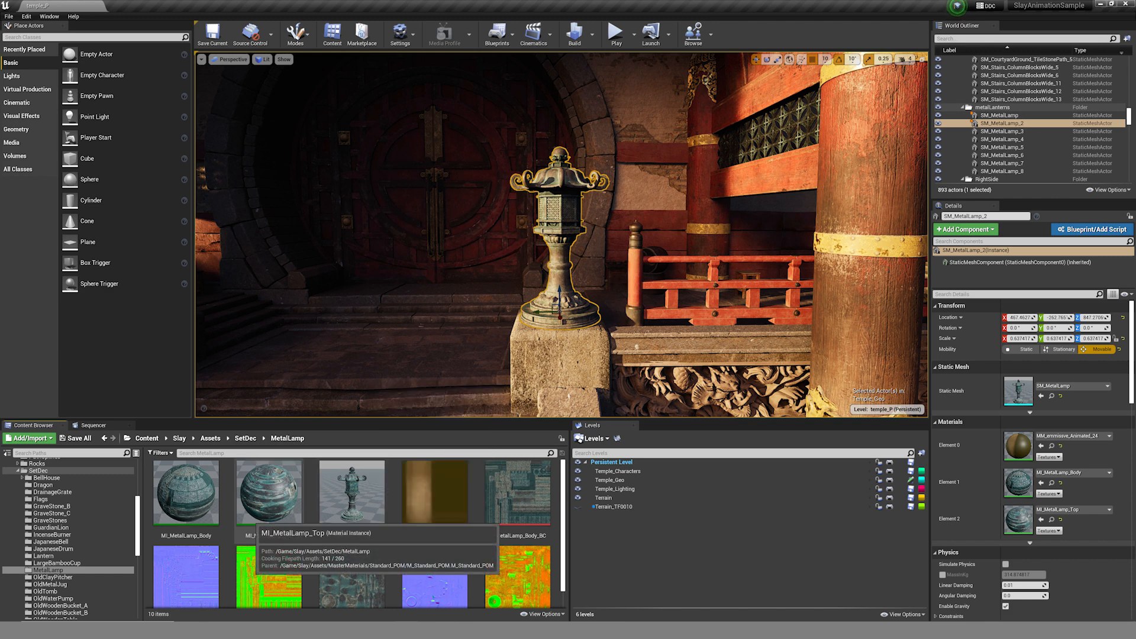
pyautogui.click(277, 511)
pyautogui.click(425, 522)
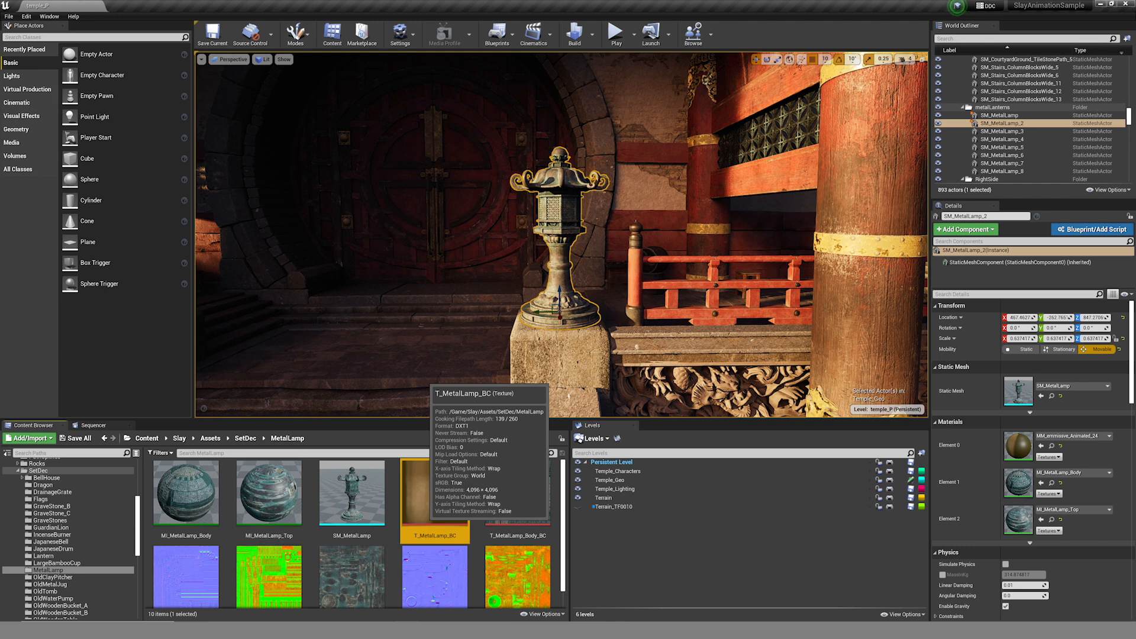
pyautogui.click(332, 516)
pyautogui.click(311, 518)
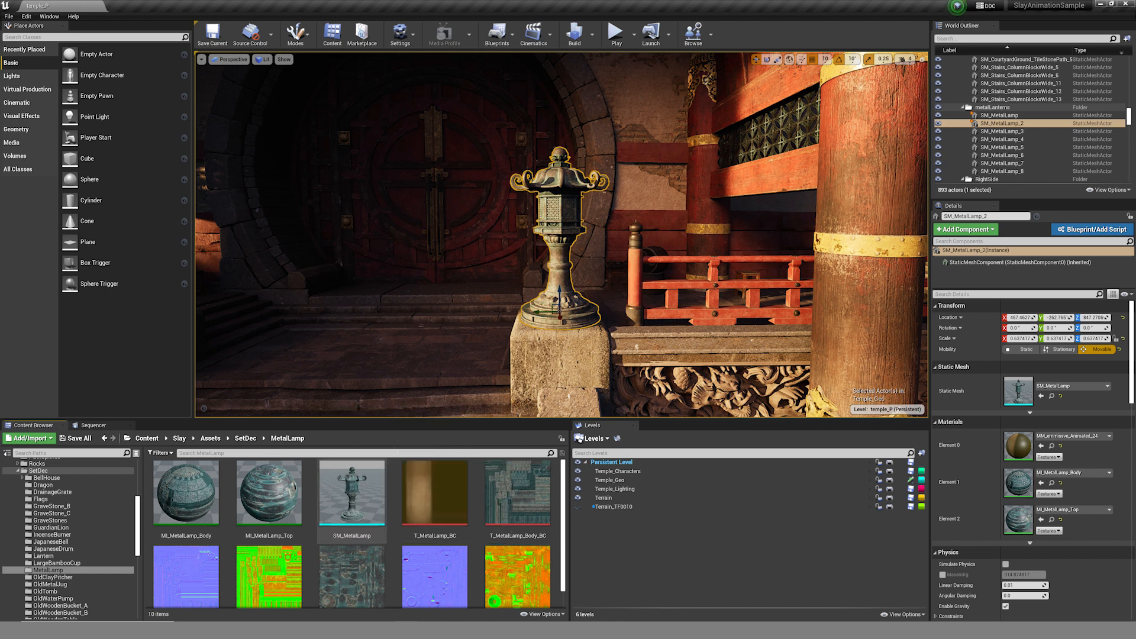
pyautogui.click(292, 532)
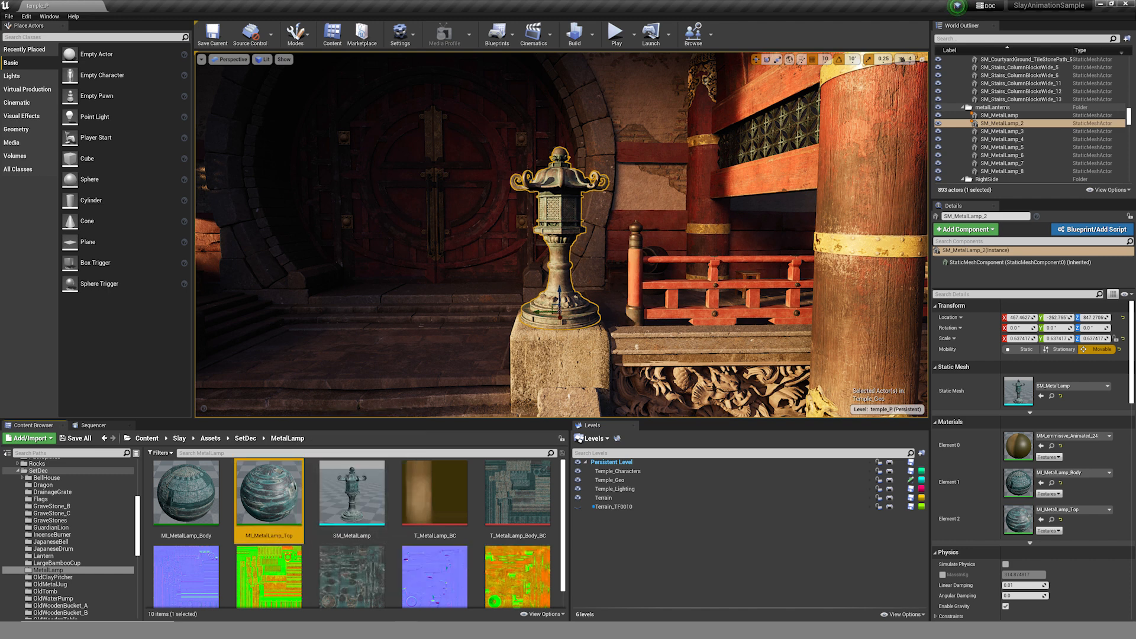
pyautogui.click(409, 532)
pyautogui.scroll(-1, 409, 532)
pyautogui.scroll(1, 352, 563)
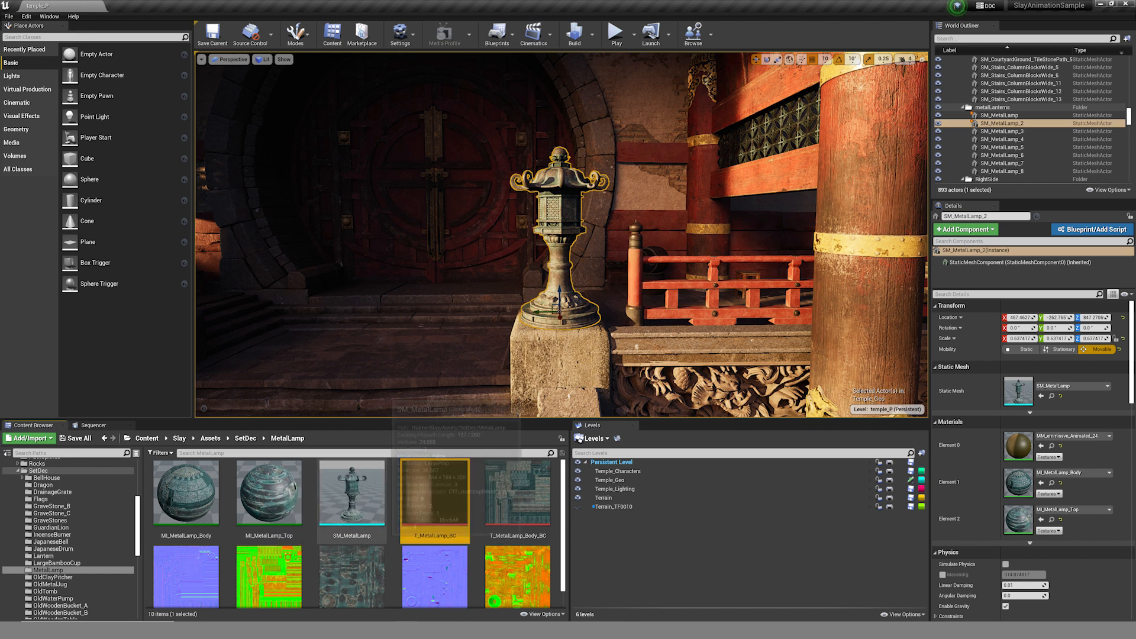
pyautogui.press('Escape')
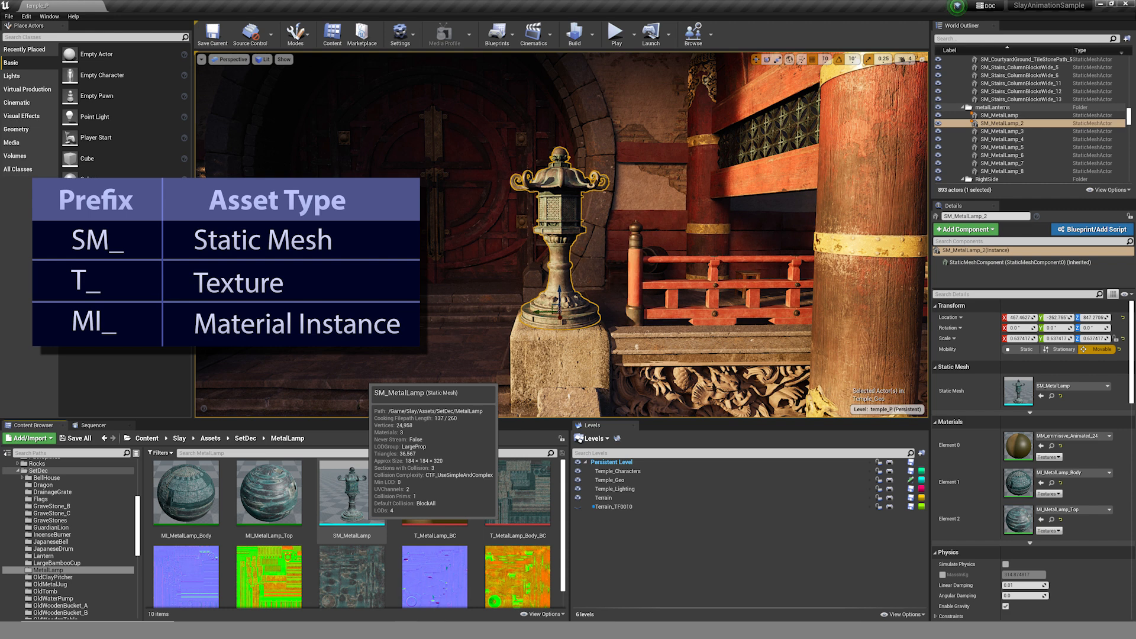
pyautogui.click(352, 494)
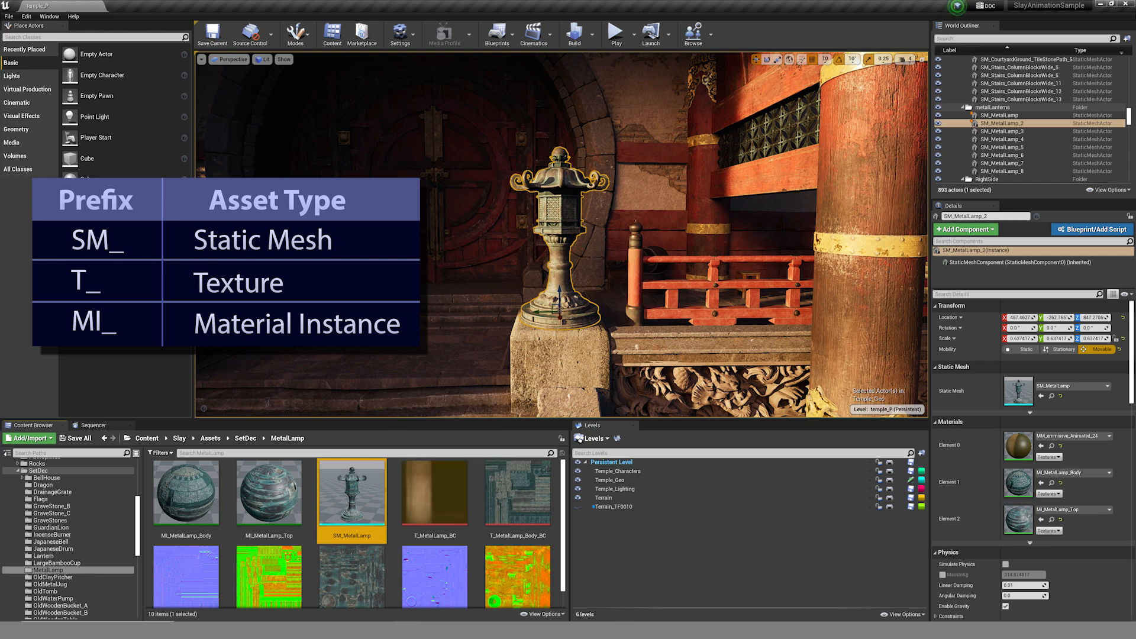
pyautogui.click(269, 494)
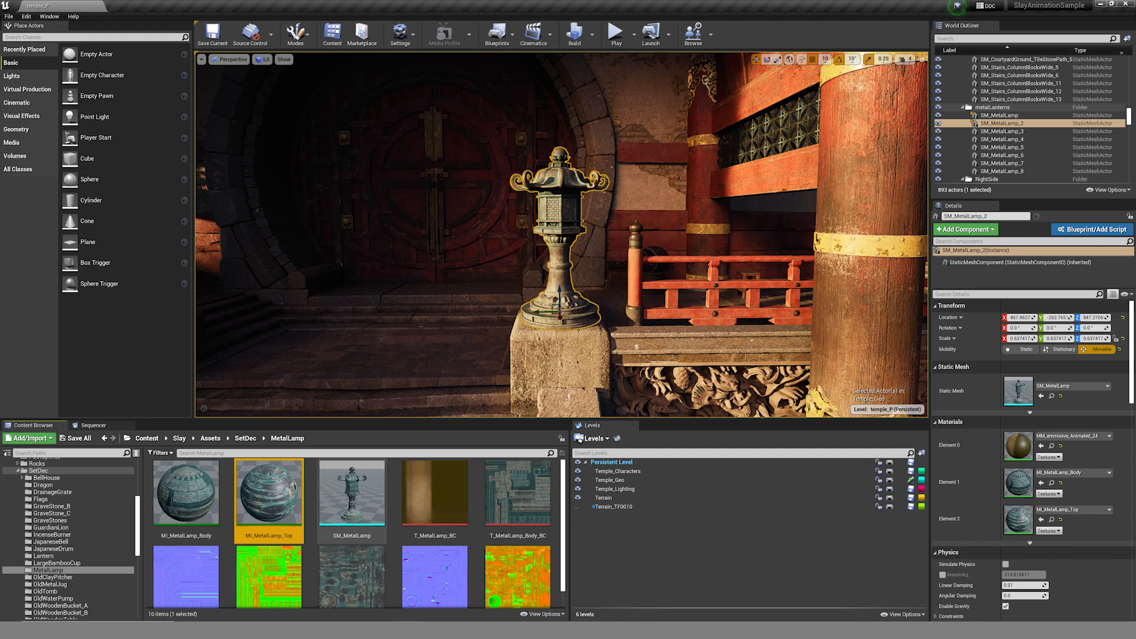
# Open SM_MetalLamp in the static mesh editor to inspect its model and material slots, then close it.
pyautogui.doubleClick(353, 500)
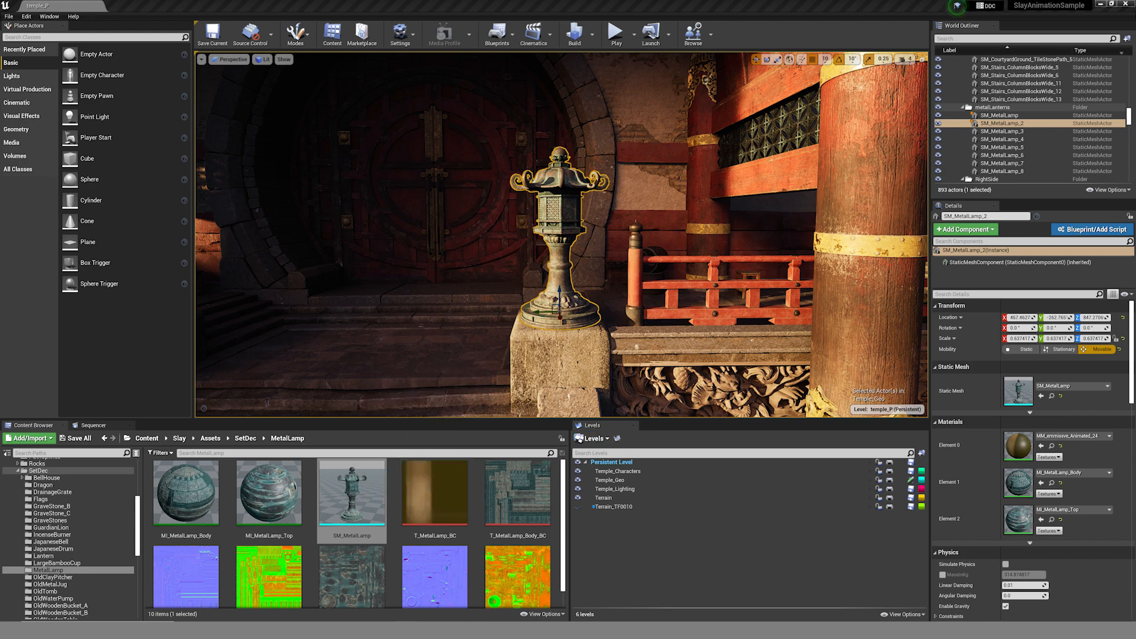
pyautogui.moveTo(1135, 41); pyautogui.dragTo(381, 37)
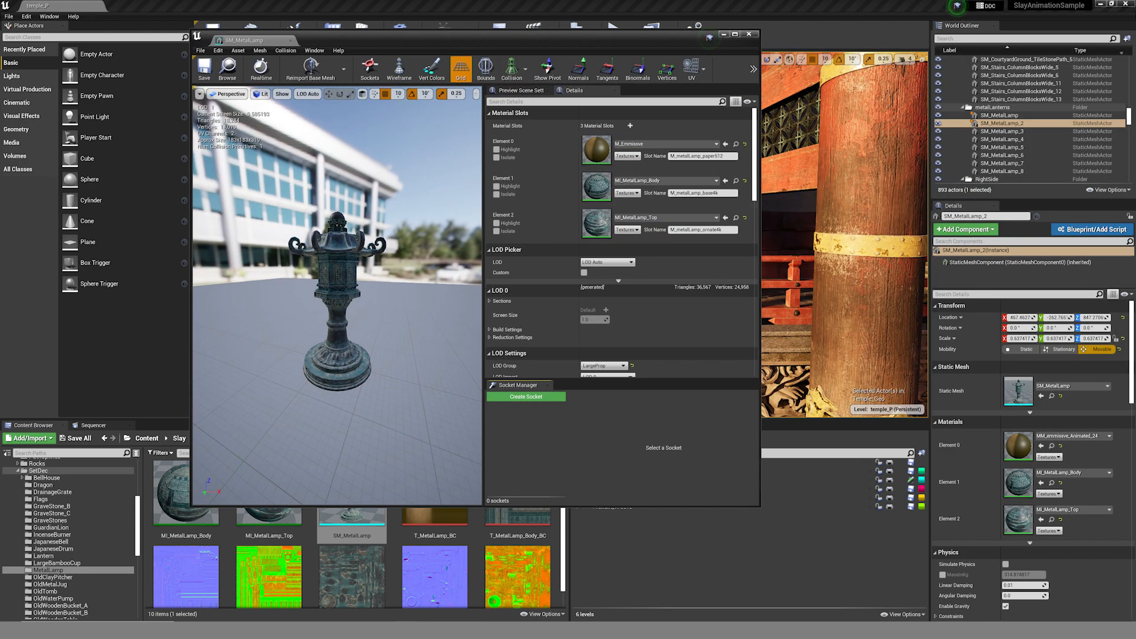
pyautogui.moveTo(338, 296); pyautogui.dragTo(421, 310)
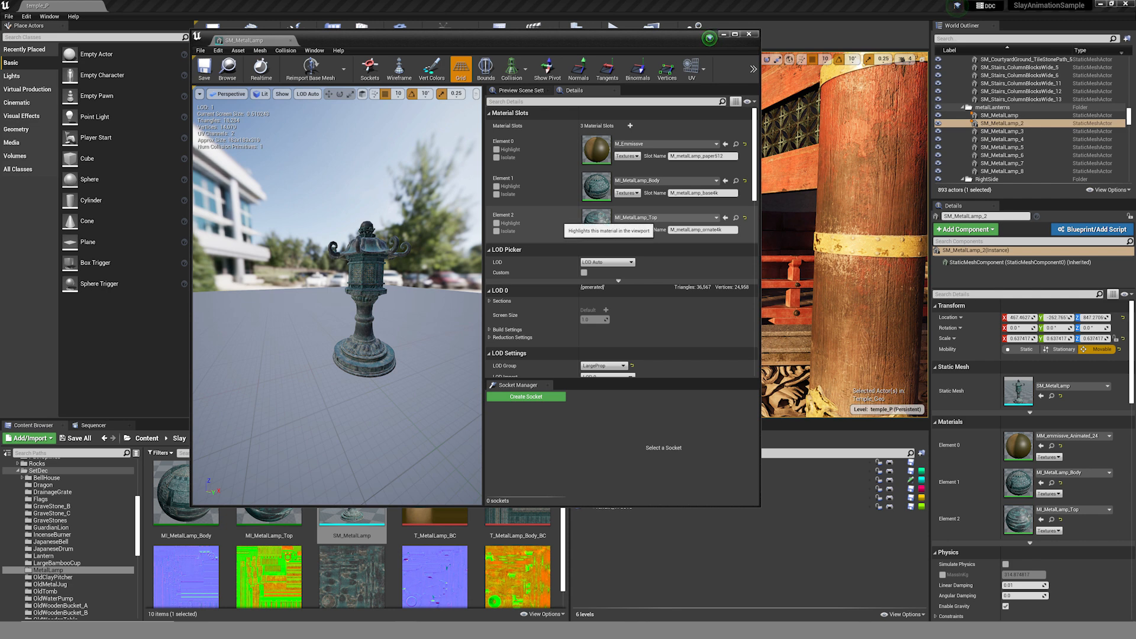
pyautogui.moveTo(580, 38); pyautogui.dragTo(626, 13)
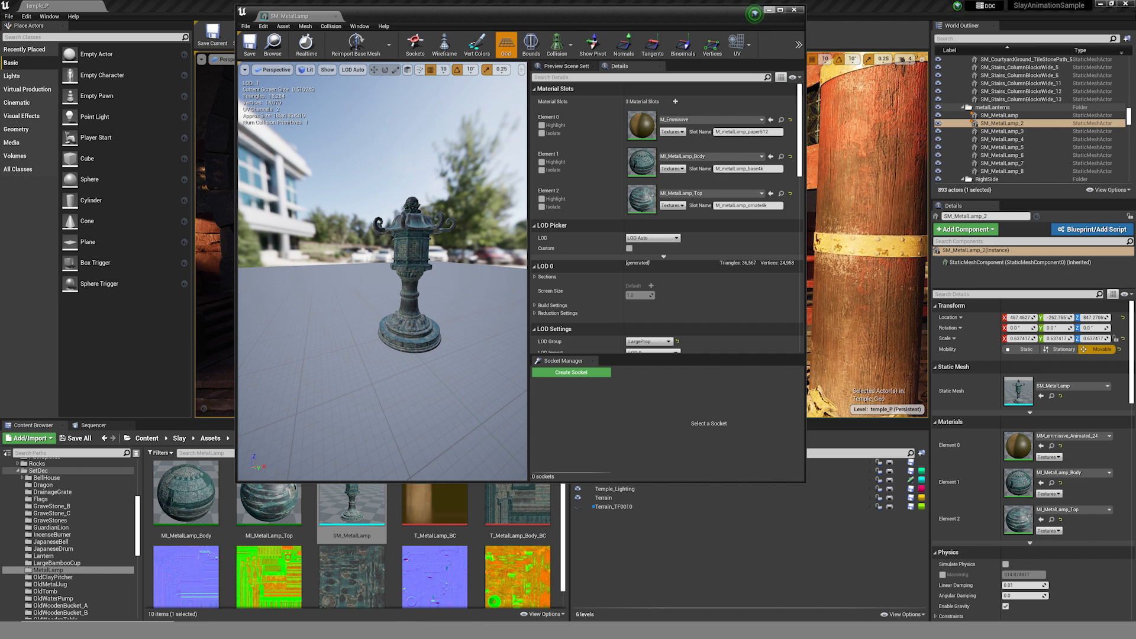
pyautogui.click(794, 9)
# Examine the BC, N and ORMH textures for the lamp's body and top in the MetalLamp folder.
pyautogui.scroll(-1, 515, 562)
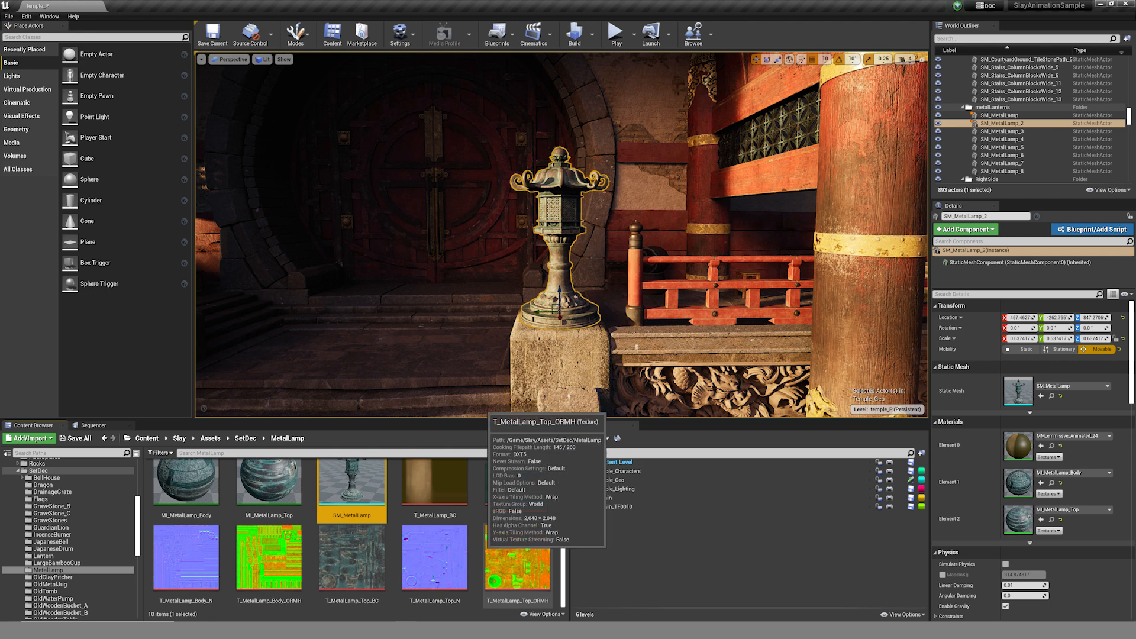
pyautogui.click(435, 486)
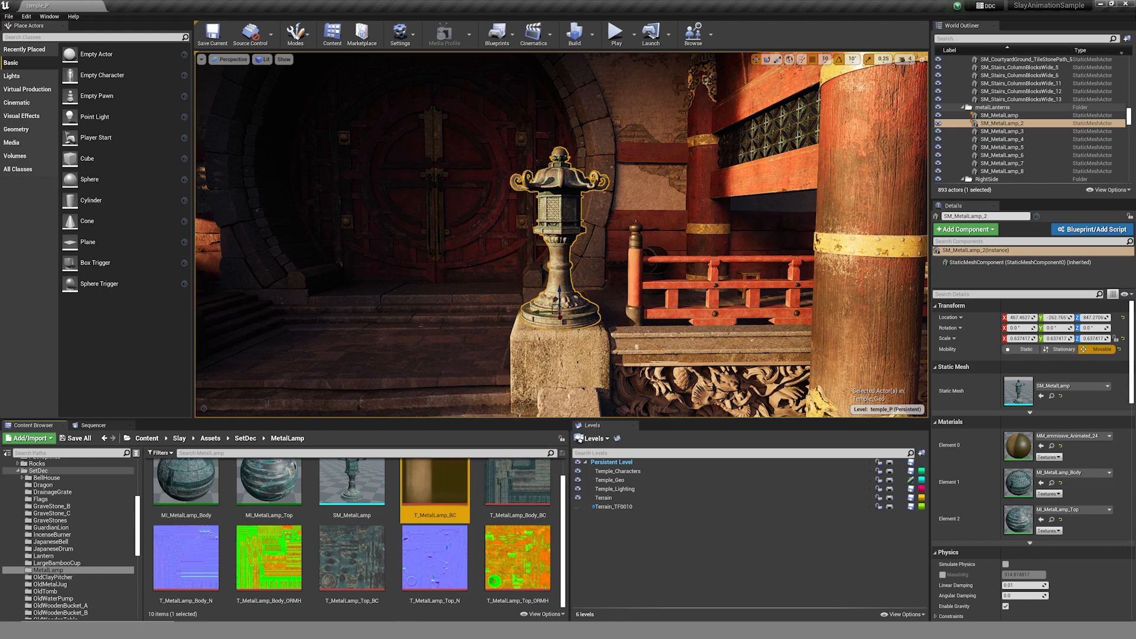
pyautogui.scroll(1, 438, 503)
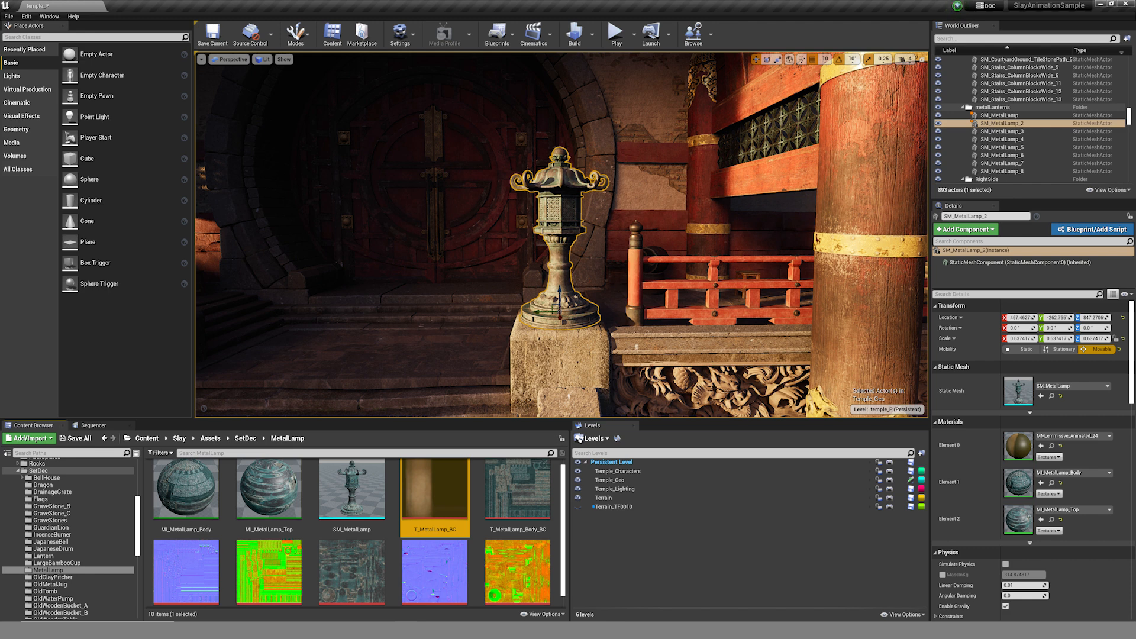
pyautogui.click(477, 509)
pyautogui.scroll(1, 477, 509)
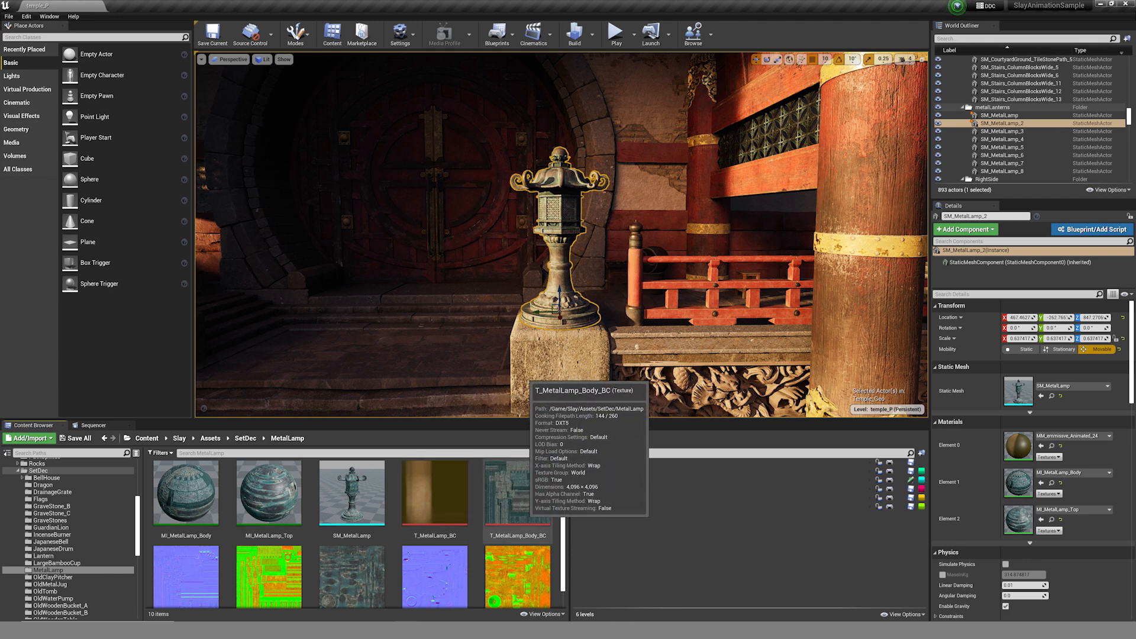
pyautogui.scroll(-1, 515, 503)
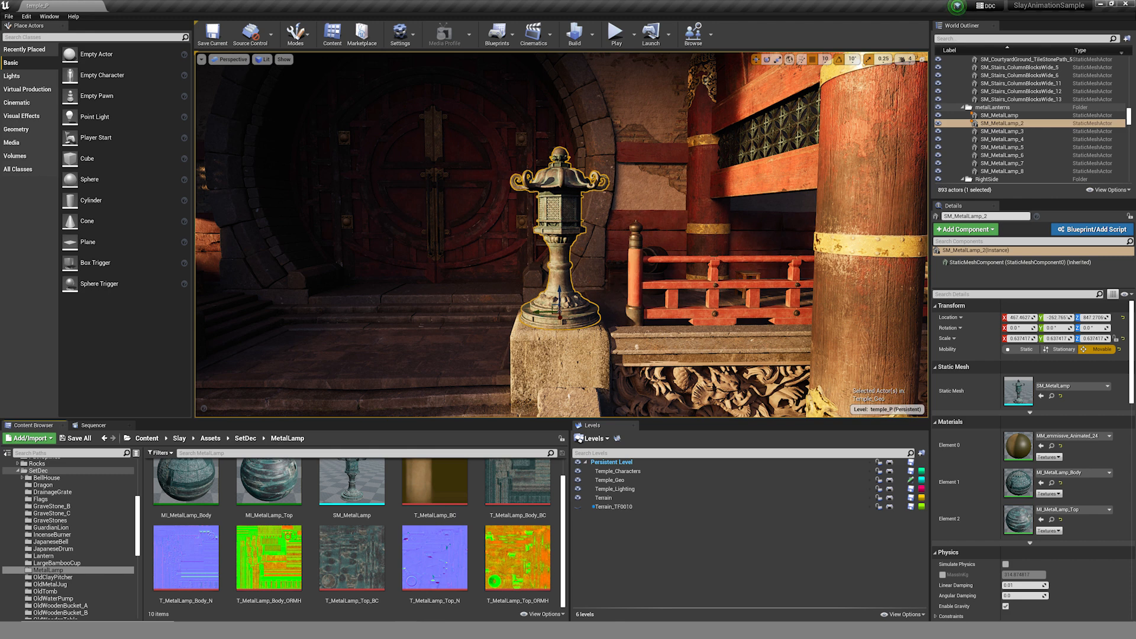
pyautogui.click(352, 556)
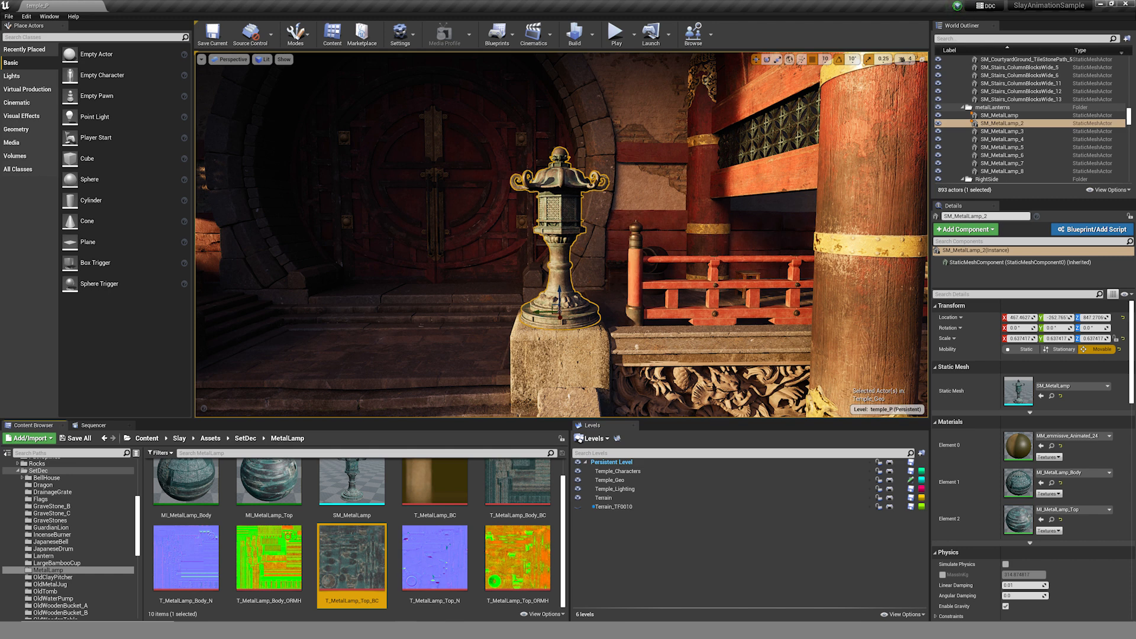
pyautogui.scroll(2, 435, 560)
pyautogui.click(393, 550)
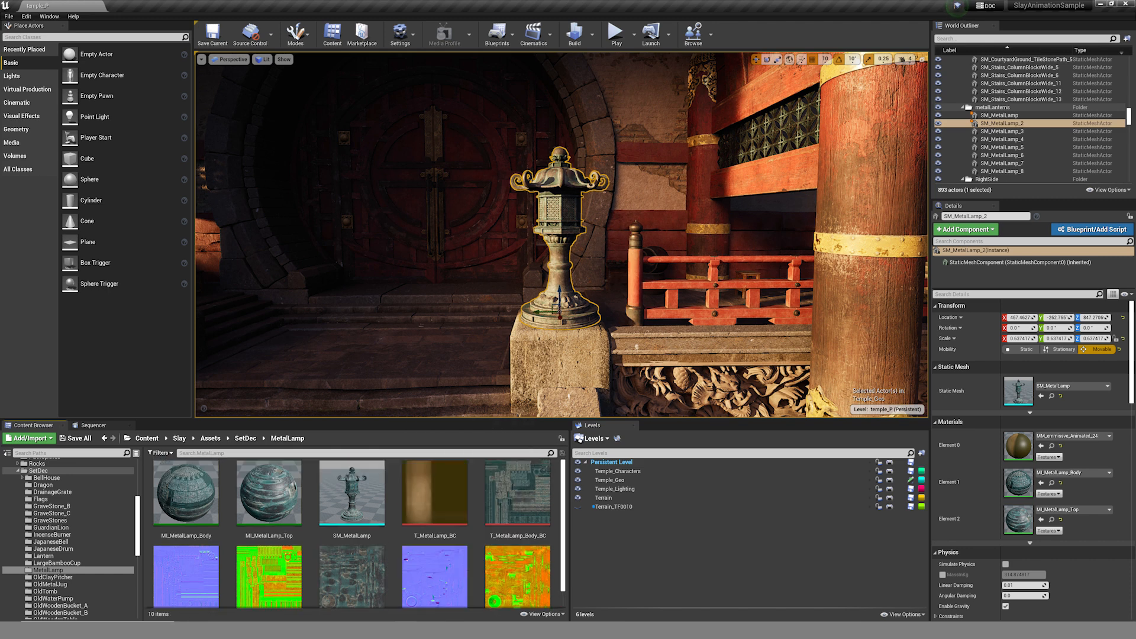
pyautogui.scroll(-1, 355, 533)
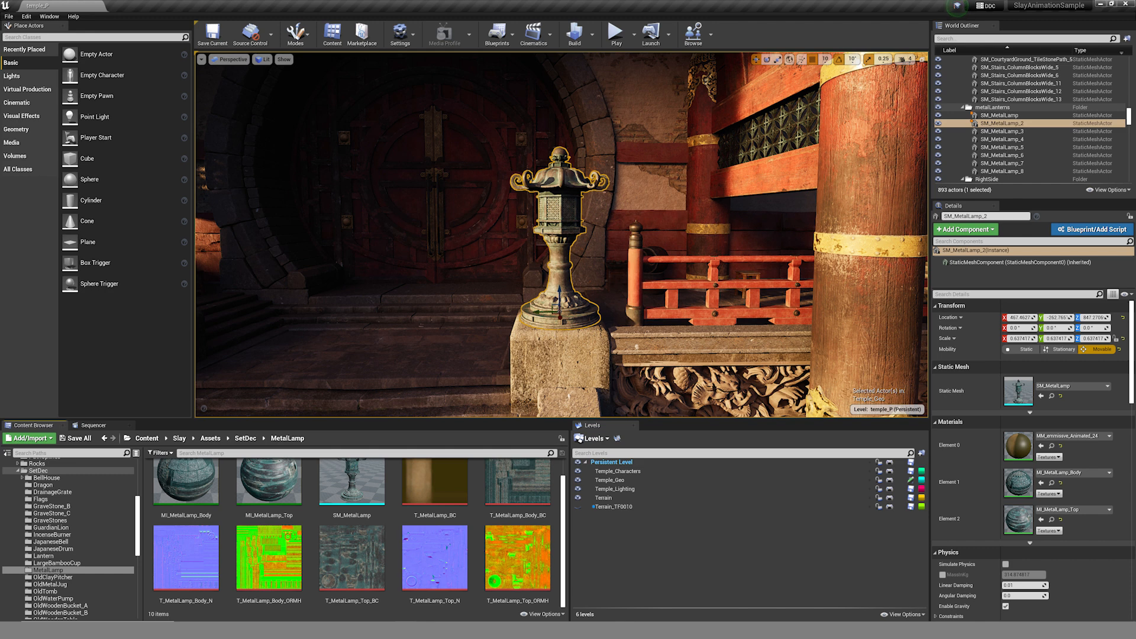
pyautogui.scroll(1, 356, 532)
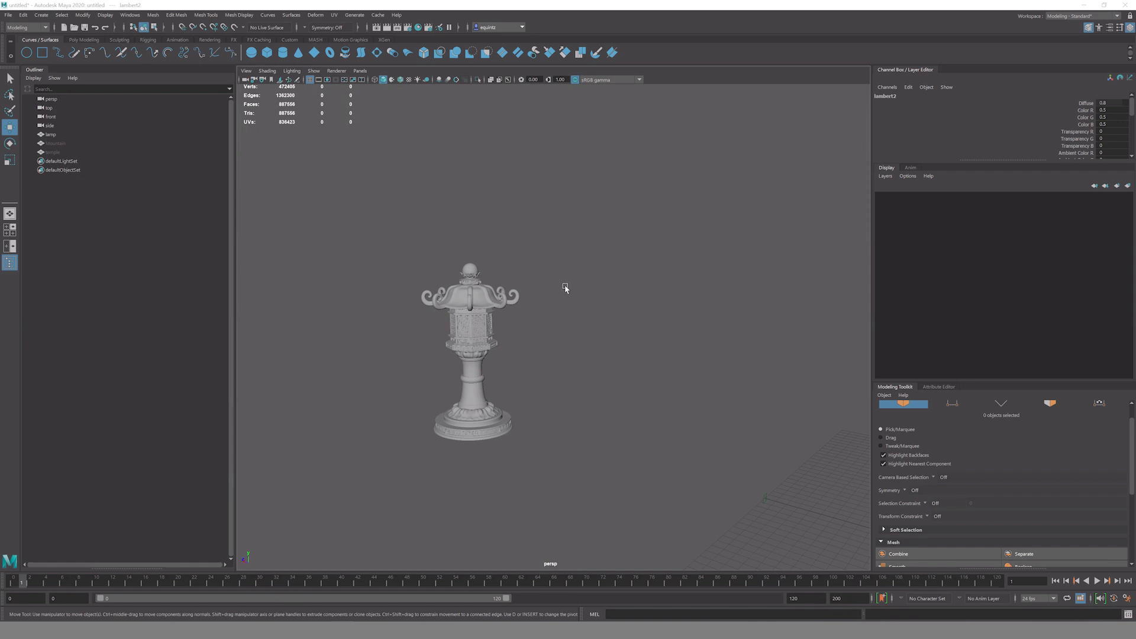
# Frame the lamp mesh in Maya's perspective view and clear the selection.
pyautogui.keyDown('alt'); pyautogui.moveTo(556, 292); pyautogui.dragTo(577, 289); pyautogui.keyUp('alt')
pyautogui.keyDown('alt'); pyautogui.moveTo(577, 290); pyautogui.dragTo(424, 292, button='right'); pyautogui.keyUp('alt')
pyautogui.keyDown('alt'); pyautogui.moveTo(567, 314); pyautogui.dragTo(541, 320); pyautogui.keyUp('alt')
pyautogui.moveTo(541, 320); pyautogui.dragTo(492, 347)
pyautogui.keyDown('alt'); pyautogui.moveTo(586, 327); pyautogui.dragTo(505, 331, button='right'); pyautogui.keyUp('alt')
pyautogui.keyDown('alt'); pyautogui.moveTo(672, 388); pyautogui.dragTo(578, 322); pyautogui.keyUp('alt')
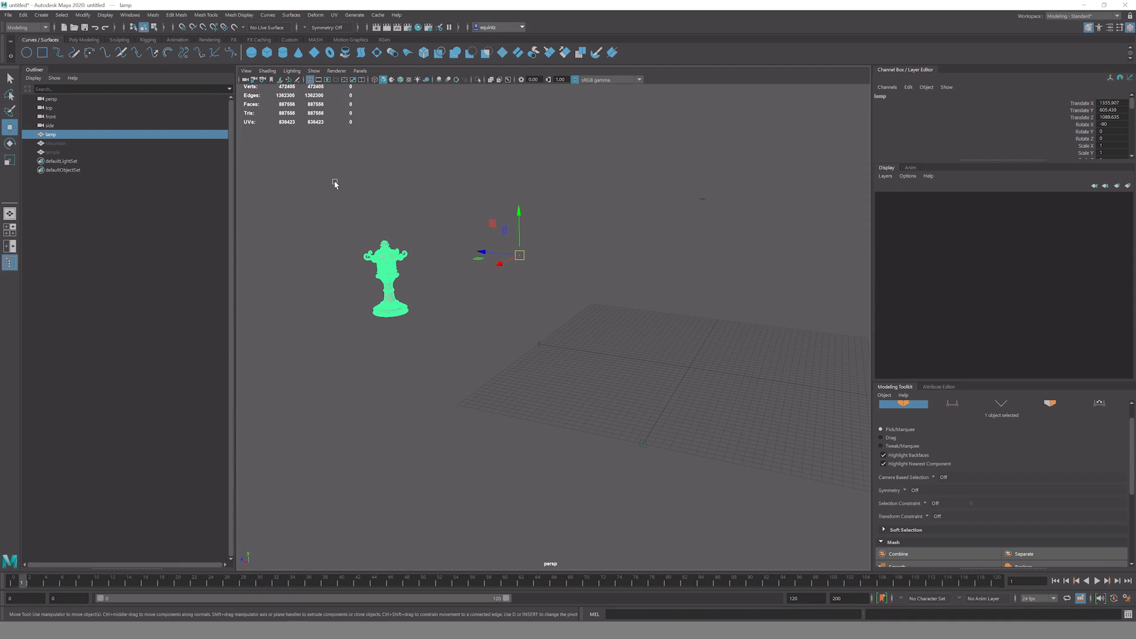
pyautogui.keyDown('alt'); pyautogui.moveTo(371, 164); pyautogui.dragTo(431, 169); pyautogui.keyUp('alt')
pyautogui.press('f')
pyautogui.click(363, 172)
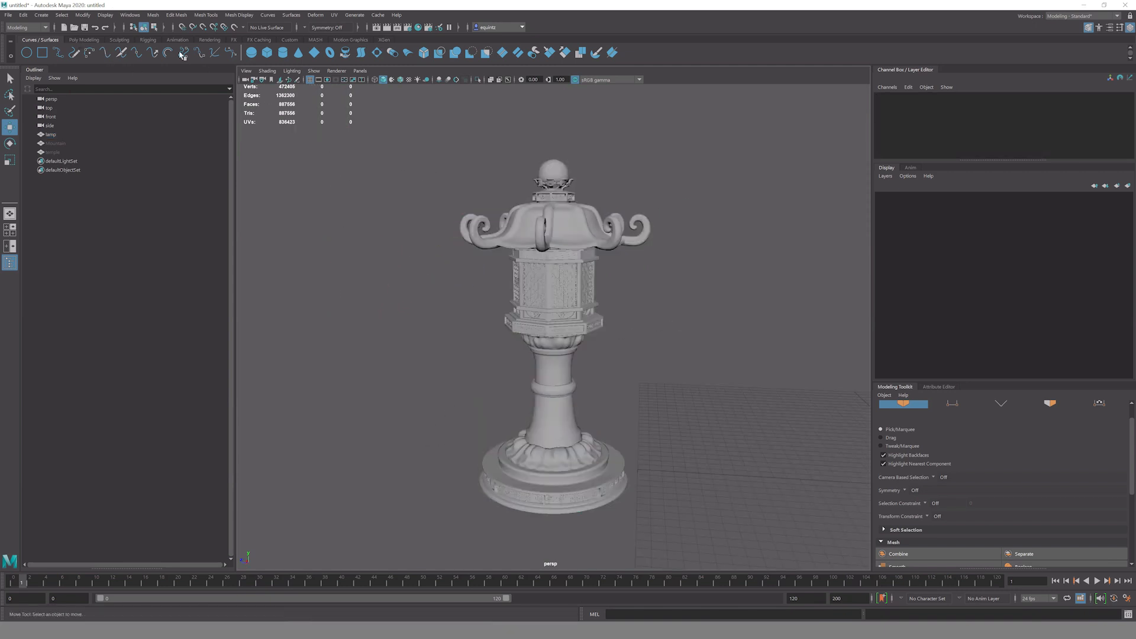
# Open Hypershade and rename the lamp's Lambert material to M_Emissive.
pyautogui.click(131, 16)
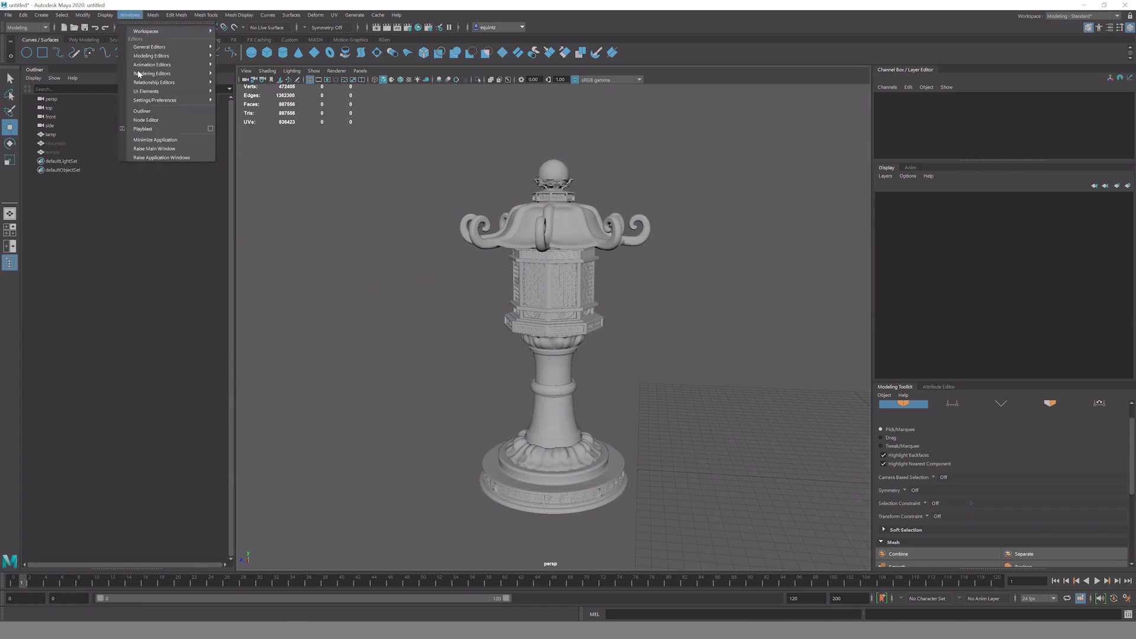
pyautogui.moveTo(139, 76)
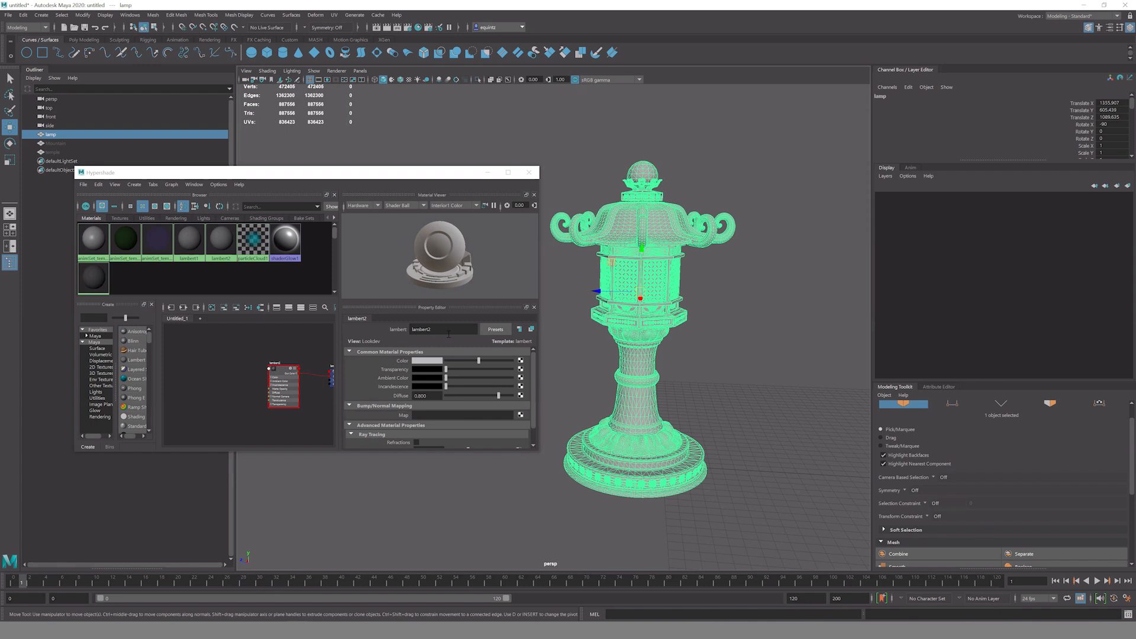
pyautogui.doubleClick(451, 332)
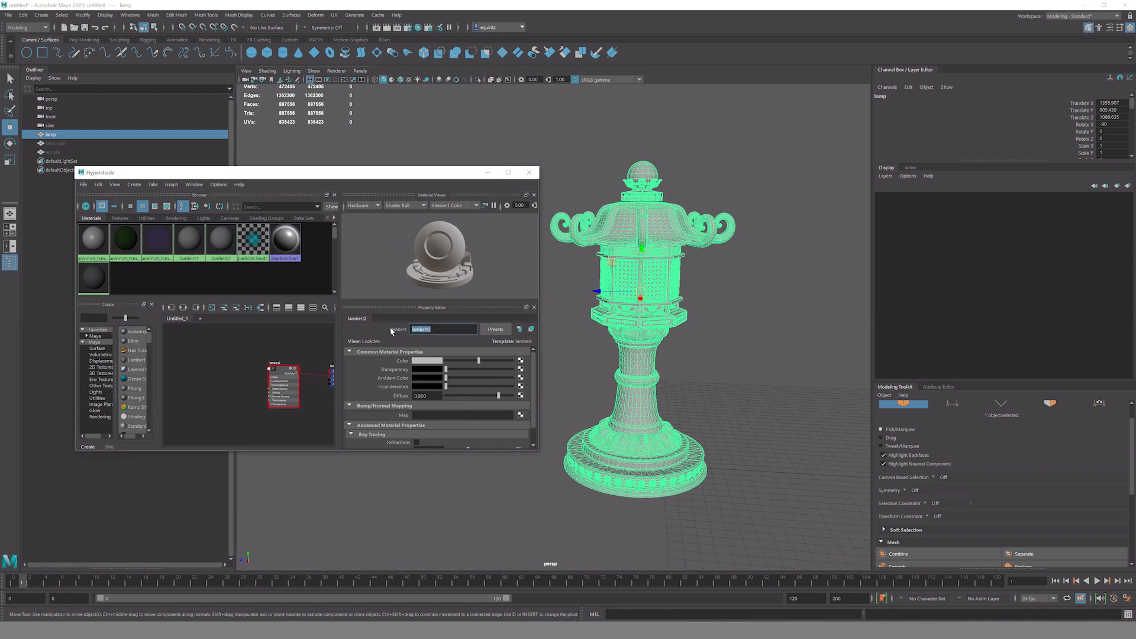
pyautogui.write('M_Emissive')
pyautogui.press('Return')
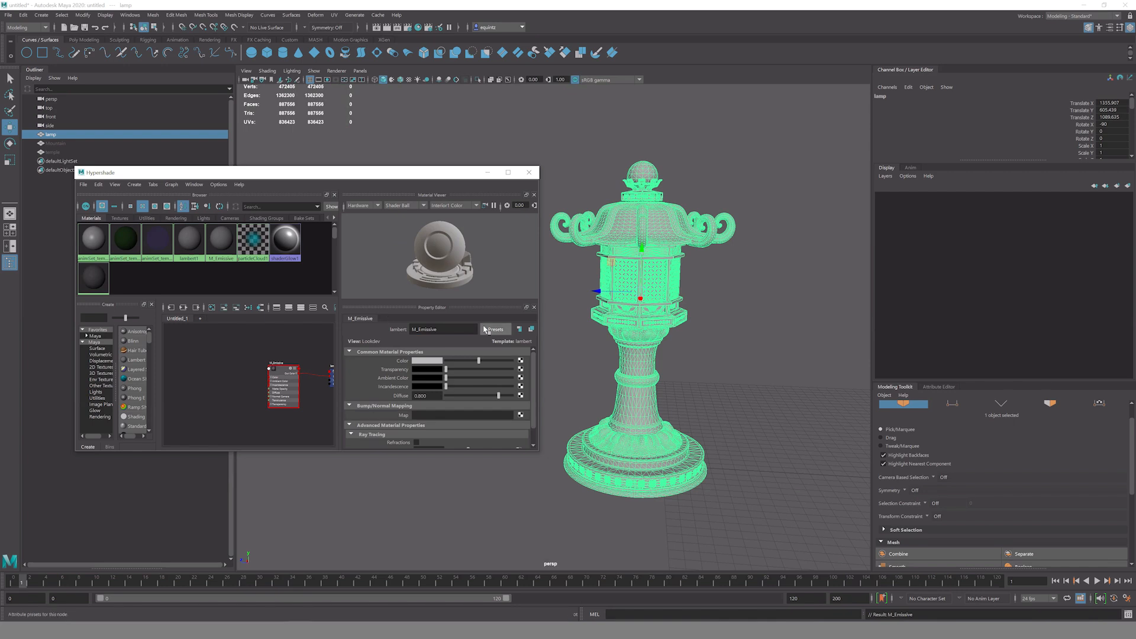
# Create a new Lambert material in Hypershade and name it M_MetalLampBody.
pyautogui.click(132, 341)
pyautogui.hotkey('ctrl', 'z')
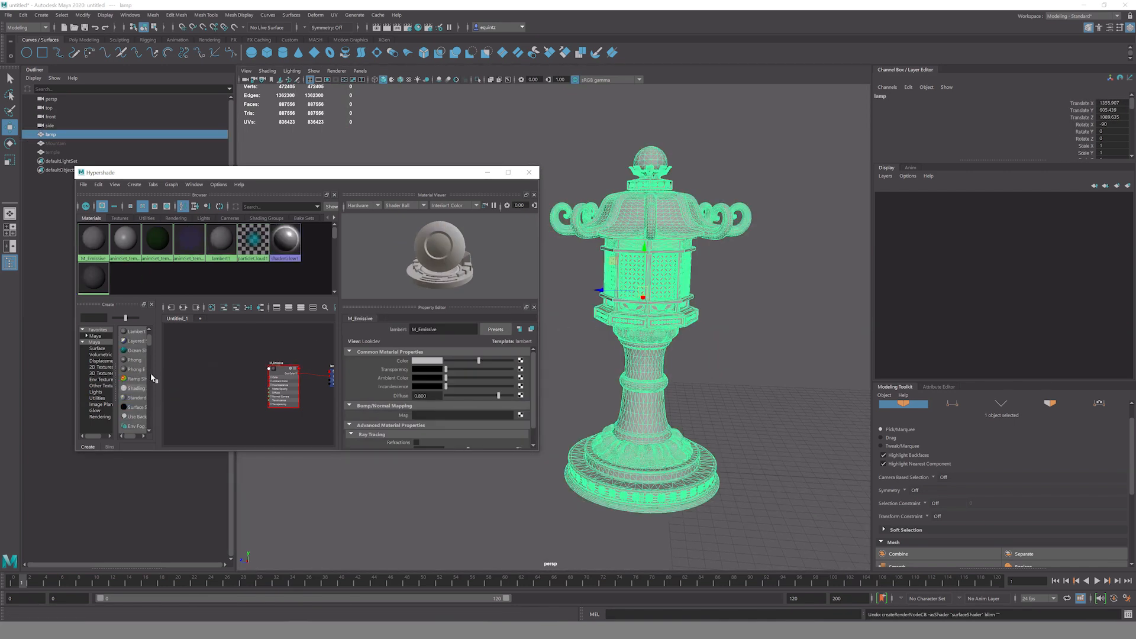
pyautogui.moveTo(158, 371); pyautogui.dragTo(198, 362)
pyautogui.scroll(-1, 168, 344)
pyautogui.click(153, 332)
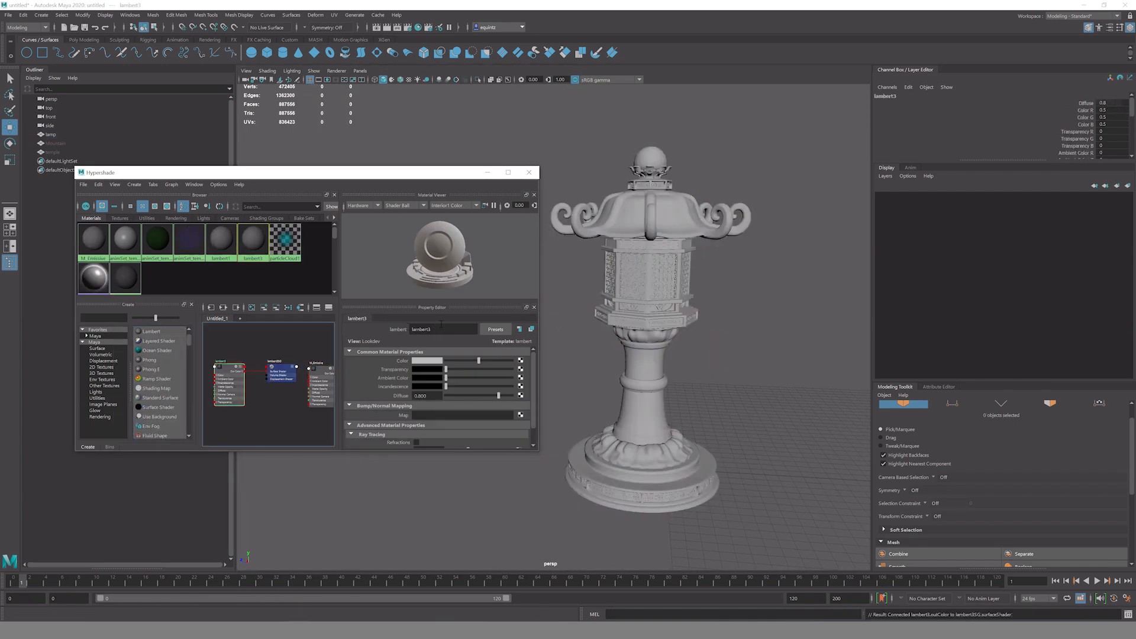
pyautogui.doubleClick(399, 329)
pyautogui.write('M_')
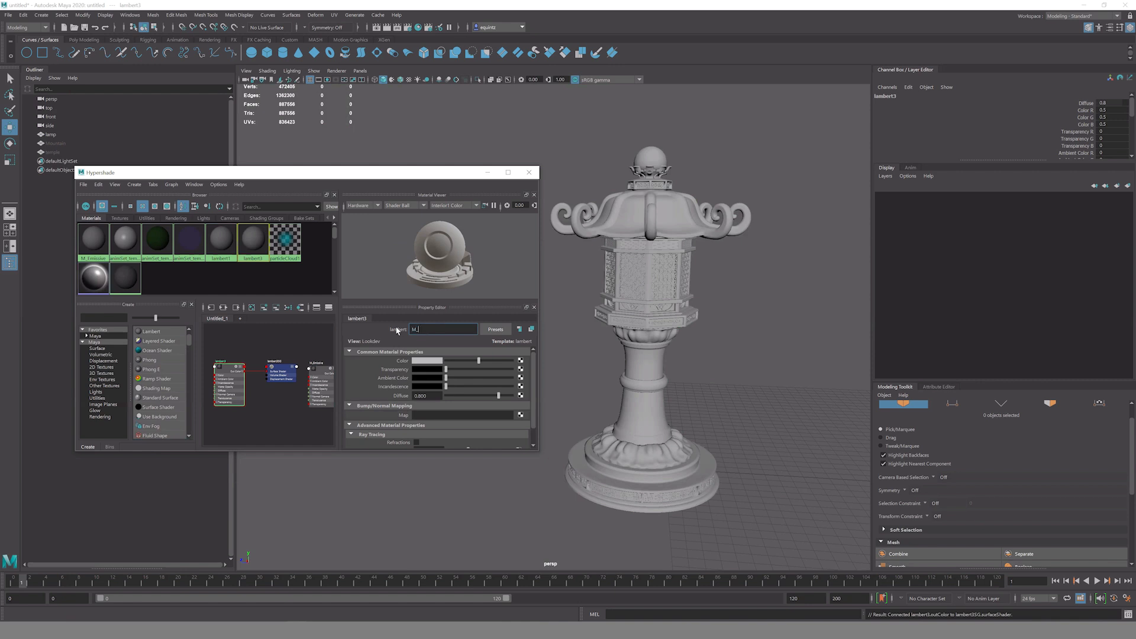
pyautogui.write('M')
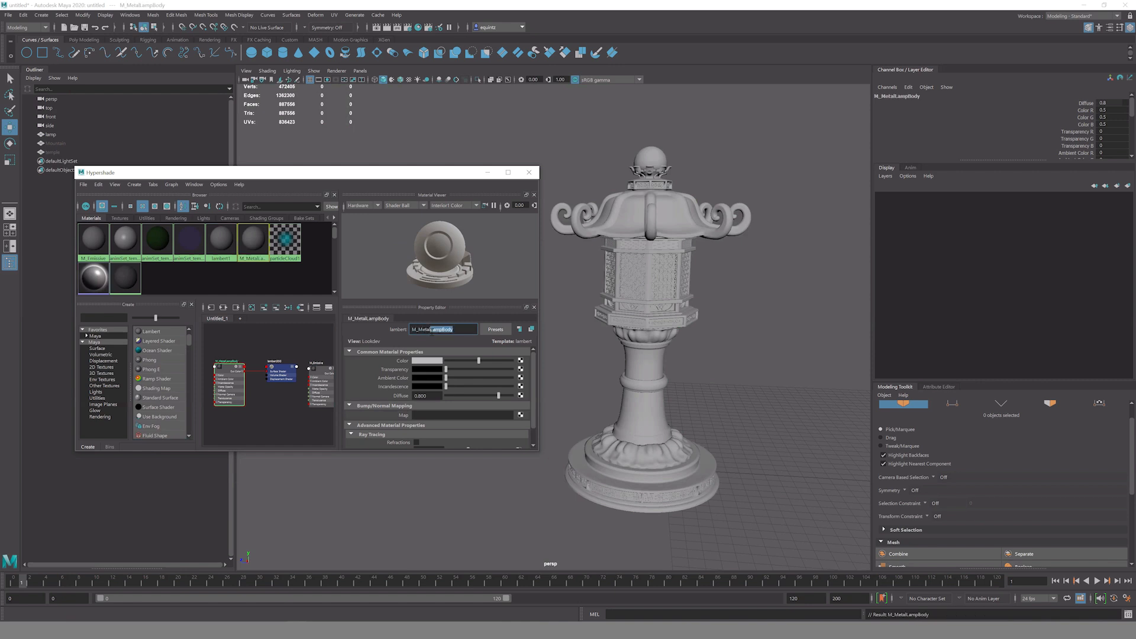
# Rename the new material to M_MetalTop and name an additional Lambert material M_MetalLamp_Body.
pyautogui.write('T')
pyautogui.press('capslock')
pyautogui.write('op')
pyautogui.press('Return')
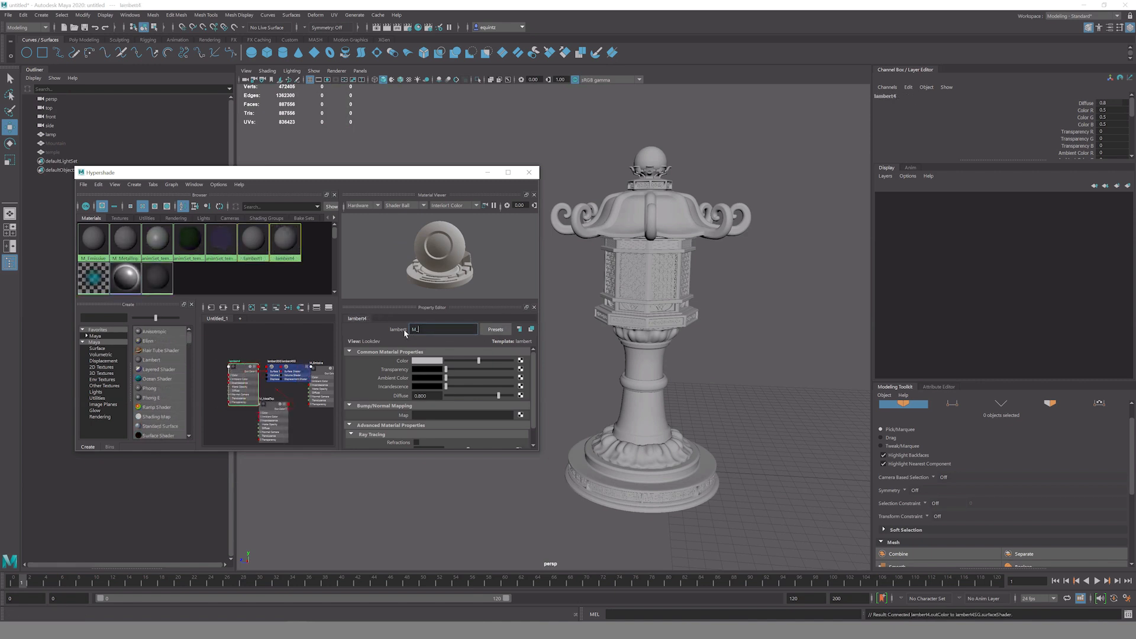
pyautogui.write('talLamp_Bod')
pyautogui.press('Return')
# Examine the lamp's lattice window panels up close and pick a face on one of them.
pyautogui.click(632, 238)
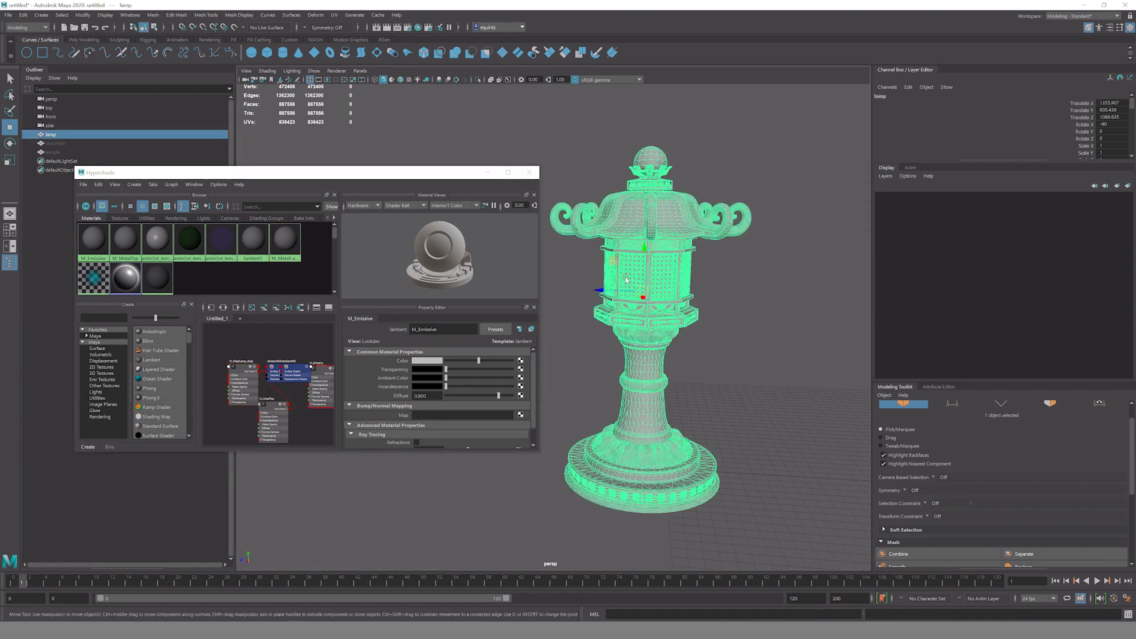
pyautogui.keyDown('alt'); pyautogui.moveTo(632, 238); pyautogui.dragTo(663, 274, button='right'); pyautogui.keyUp('alt')
pyautogui.keyDown('alt'); pyautogui.moveTo(662, 274); pyautogui.dragTo(681, 264); pyautogui.keyUp('alt')
pyautogui.keyDown('alt'); pyautogui.moveTo(680, 263); pyautogui.dragTo(767, 298, button='right'); pyautogui.keyUp('alt')
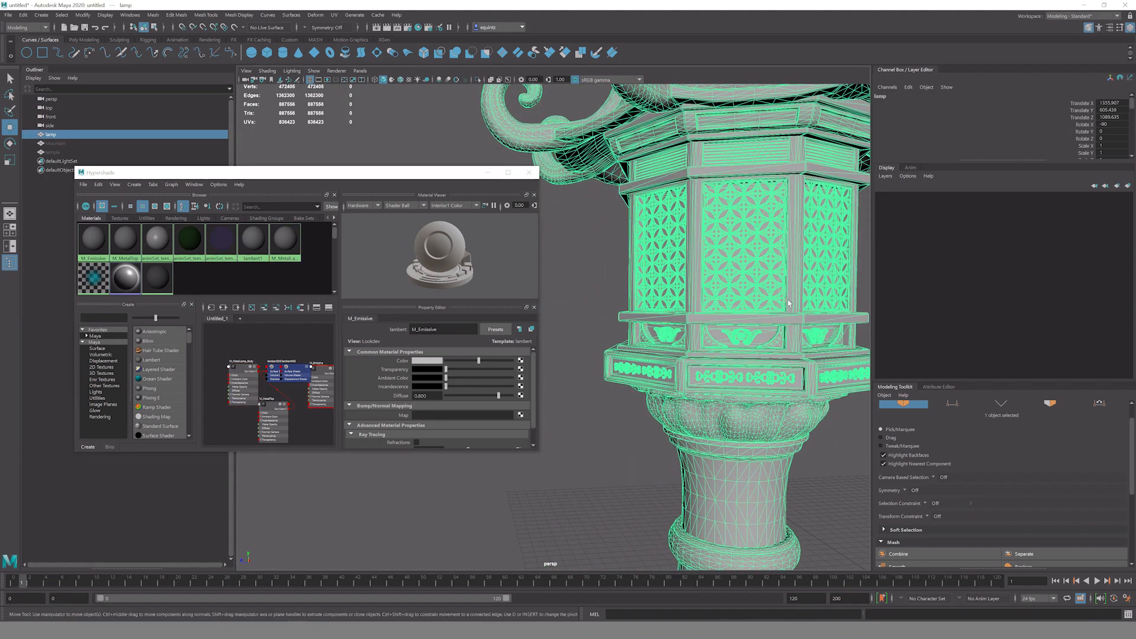
pyautogui.keyDown('alt'); pyautogui.moveTo(692, 299); pyautogui.dragTo(781, 237, button='right'); pyautogui.keyUp('alt')
pyautogui.keyDown('alt'); pyautogui.moveTo(781, 237); pyautogui.dragTo(729, 244, button='middle'); pyautogui.keyUp('alt')
pyautogui.press('q')
pyautogui.moveTo(729, 242); pyautogui.dragTo(725, 256, button='right')
pyautogui.click(726, 255)
# Open the UV Editor and select the lamp mesh to inspect its UV layout.
pyautogui.click(130, 15)
pyautogui.moveTo(144, 48)
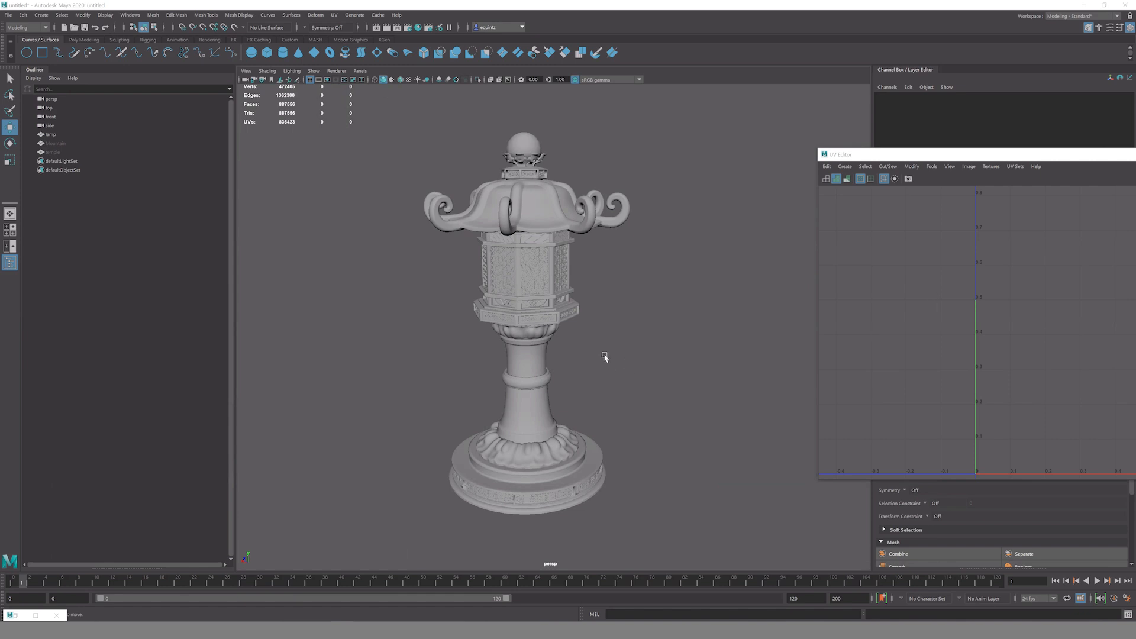
pyautogui.scroll(-2, 601, 355)
pyautogui.click(513, 337)
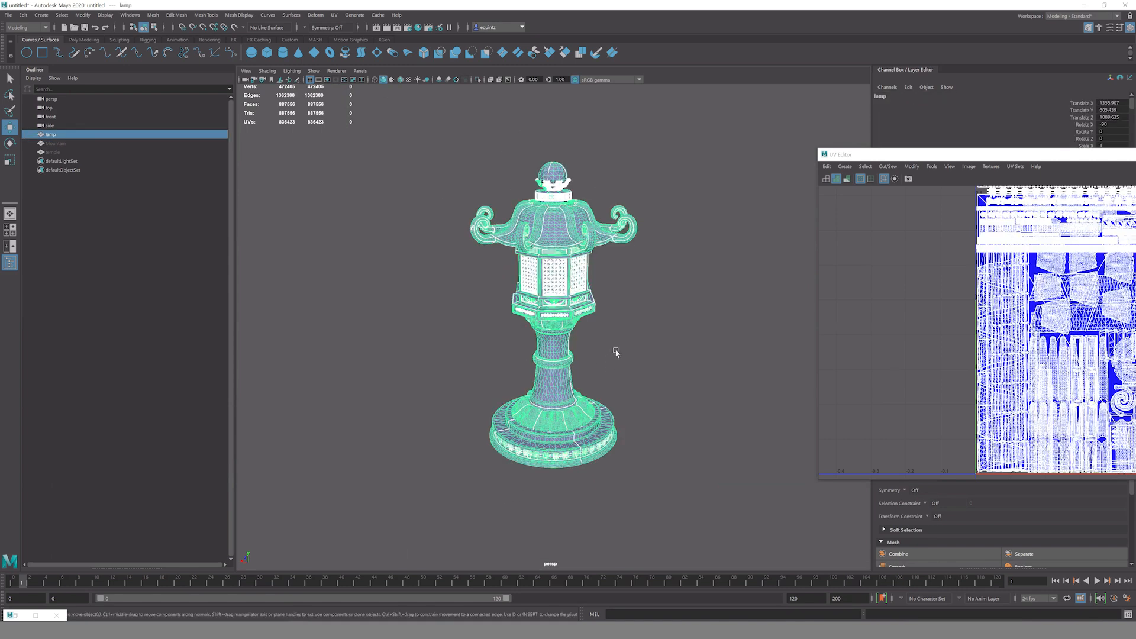
pyautogui.scroll(-3, 441, 251)
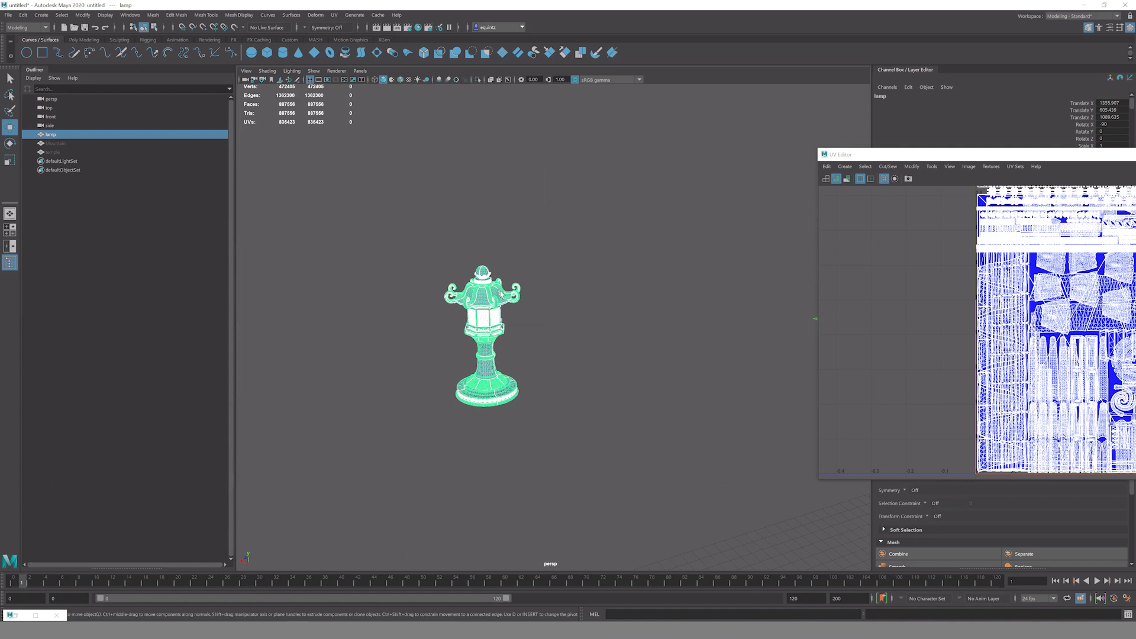
# Center the pivot on the lamp mesh.
pyautogui.scroll(-3, 467, 312)
pyautogui.keyDown('alt'); pyautogui.moveTo(540, 300); pyautogui.dragTo(485, 307, button='middle'); pyautogui.keyUp('alt')
pyautogui.keyDown('alt'); pyautogui.moveTo(434, 284); pyautogui.dragTo(467, 284); pyautogui.keyUp('alt')
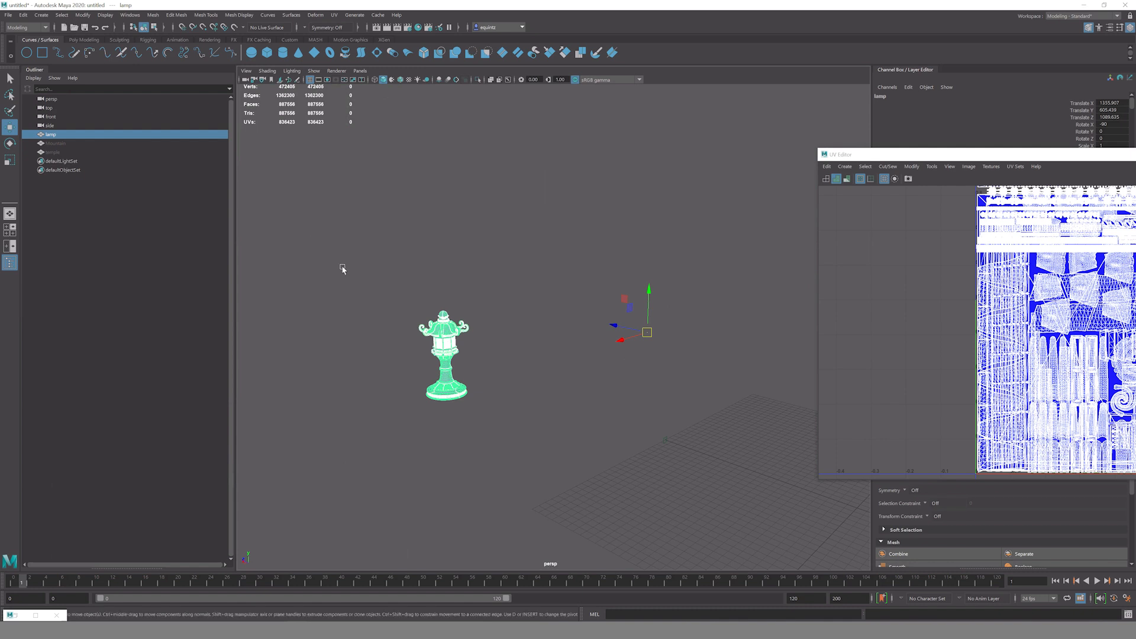
pyautogui.click(83, 15)
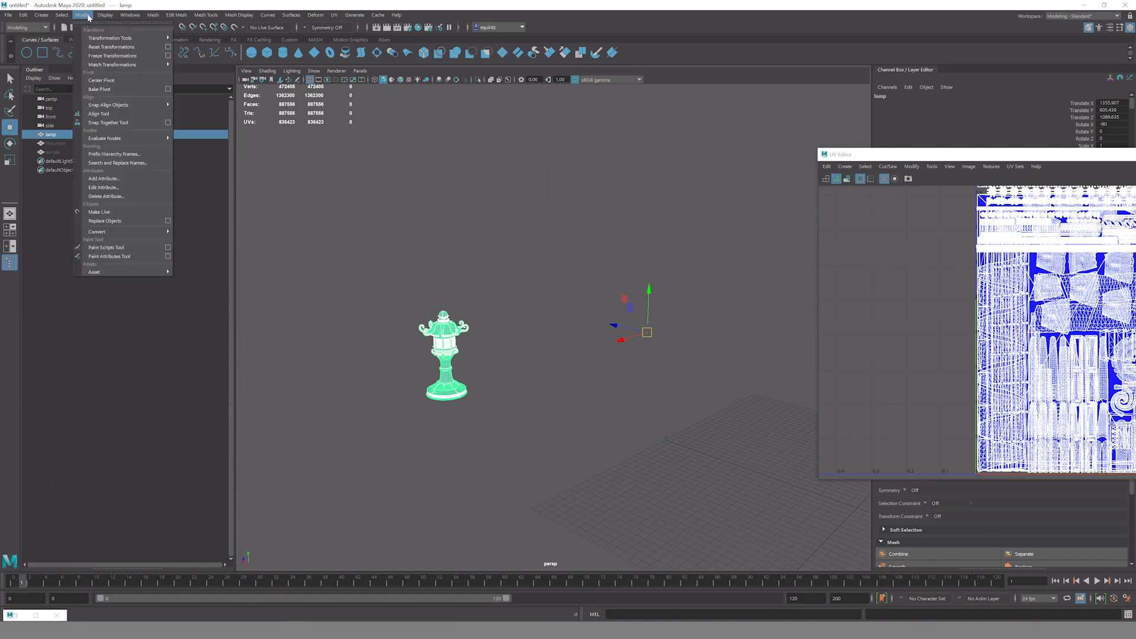
pyautogui.click(99, 81)
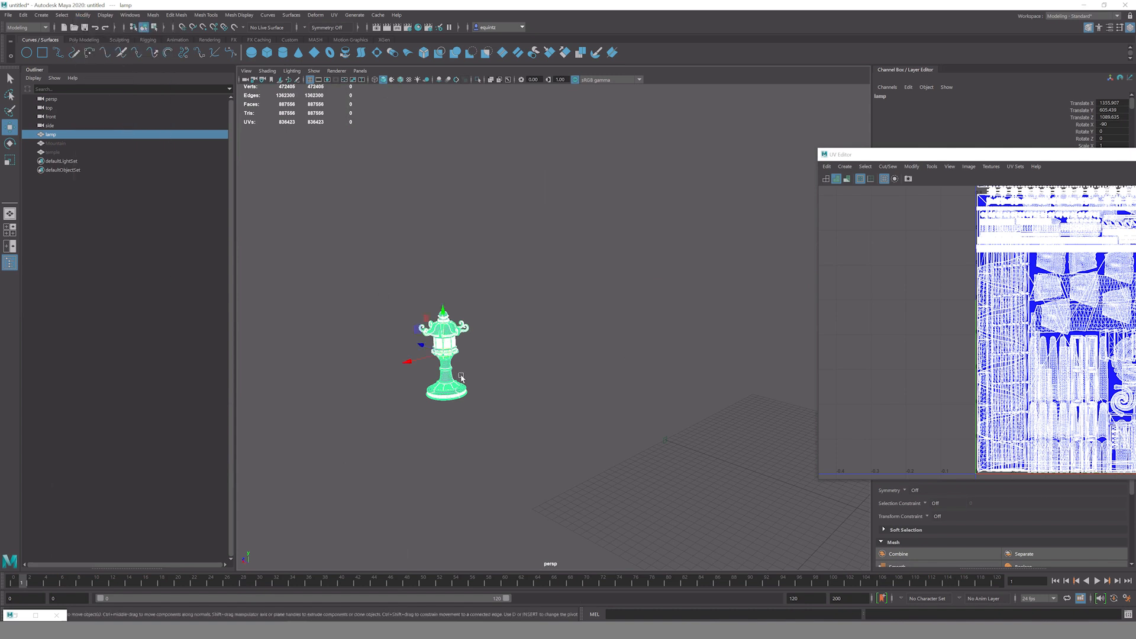
# Snap the lamp to the grid origin and raise it to a Translate Y of about 15.29, with its base near the grid.
pyautogui.keyDown('alt'); pyautogui.moveTo(466, 376); pyautogui.dragTo(509, 367); pyautogui.keyUp('alt')
pyautogui.keyDown('alt'); pyautogui.moveTo(509, 367); pyautogui.dragTo(464, 323, button='middle'); pyautogui.keyUp('alt')
pyautogui.keyDown('alt'); pyautogui.moveTo(464, 322); pyautogui.dragTo(469, 322); pyautogui.keyUp('alt')
pyautogui.keyDown('alt'); pyautogui.moveTo(439, 321); pyautogui.dragTo(404, 314, button='middle'); pyautogui.keyUp('alt')
pyautogui.press('x')
pyautogui.moveTo(349, 296); pyautogui.dragTo(714, 405)
pyautogui.keyDown('alt'); pyautogui.moveTo(706, 406); pyautogui.dragTo(858, 402, button='right'); pyautogui.keyUp('alt')
pyautogui.keyDown('alt'); pyautogui.moveTo(642, 341); pyautogui.dragTo(481, 252, button='middle'); pyautogui.keyUp('alt')
pyautogui.keyDown('alt'); pyautogui.moveTo(791, 323); pyautogui.dragTo(846, 321, button='right'); pyautogui.keyUp('alt')
pyautogui.keyDown('alt'); pyautogui.moveTo(446, 233); pyautogui.dragTo(598, 147); pyautogui.keyUp('alt')
pyautogui.keyDown('alt'); pyautogui.moveTo(438, 444); pyautogui.dragTo(487, 357, button='middle'); pyautogui.keyUp('alt')
pyautogui.moveTo(486, 329); pyautogui.dragTo(487, 237)
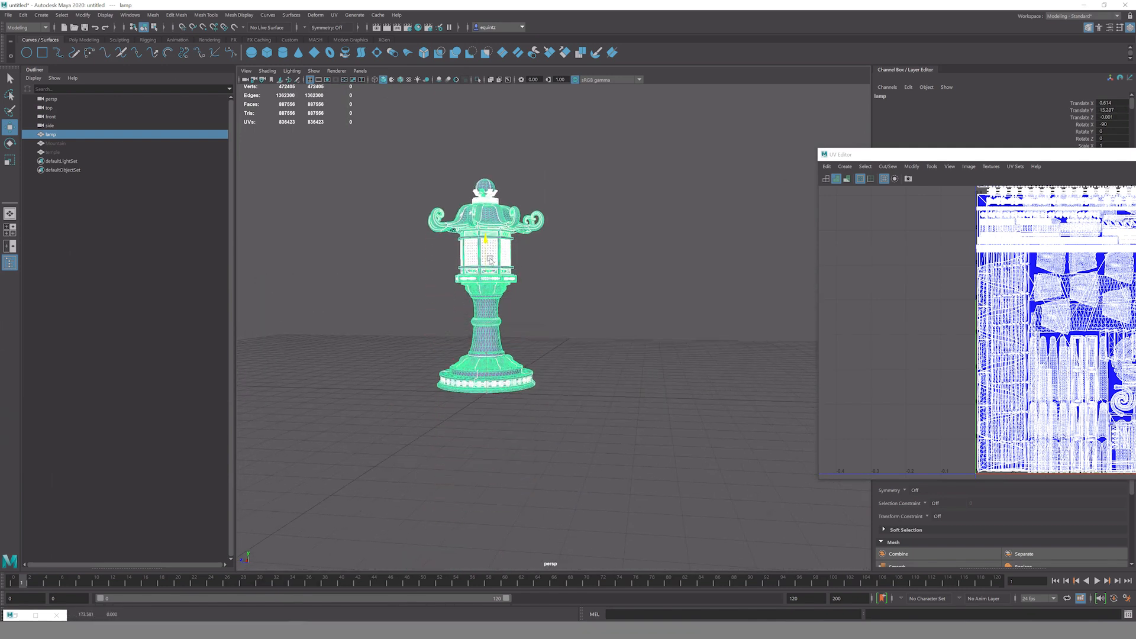
# Move the lamp's pivot down towards the bottom of its base.
pyautogui.keyDown('alt'); pyautogui.moveTo(583, 361); pyautogui.dragTo(612, 339); pyautogui.keyUp('alt')
pyautogui.keyDown('alt'); pyautogui.moveTo(615, 338); pyautogui.dragTo(651, 338, button='right'); pyautogui.keyUp('alt')
pyautogui.press('d')
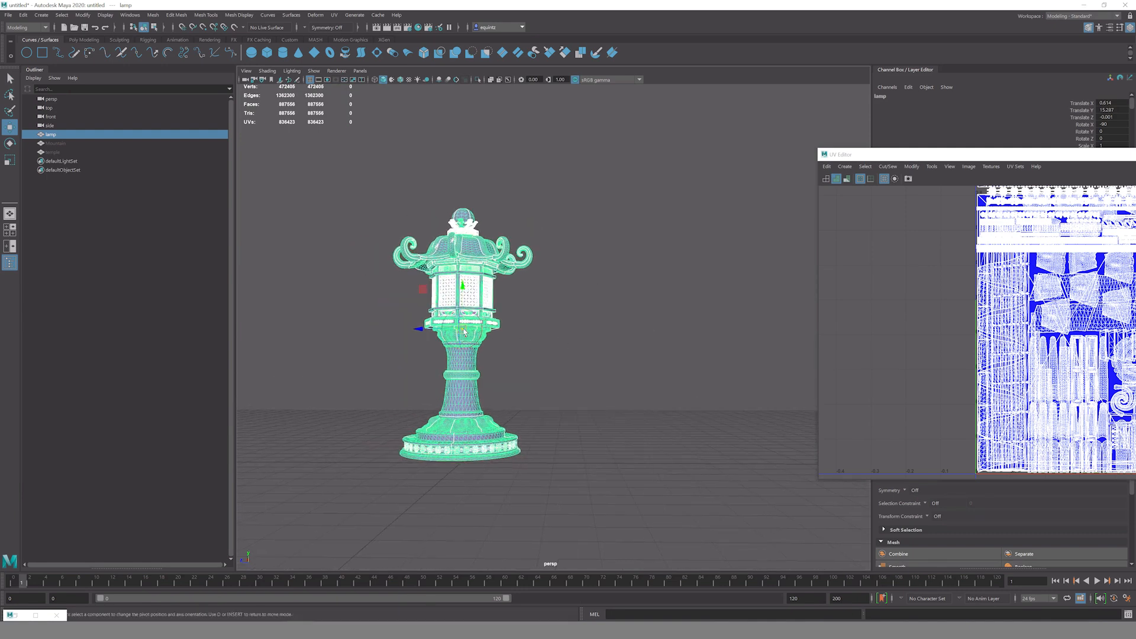
pyautogui.moveTo(464, 305); pyautogui.dragTo(472, 406)
pyautogui.press('f')
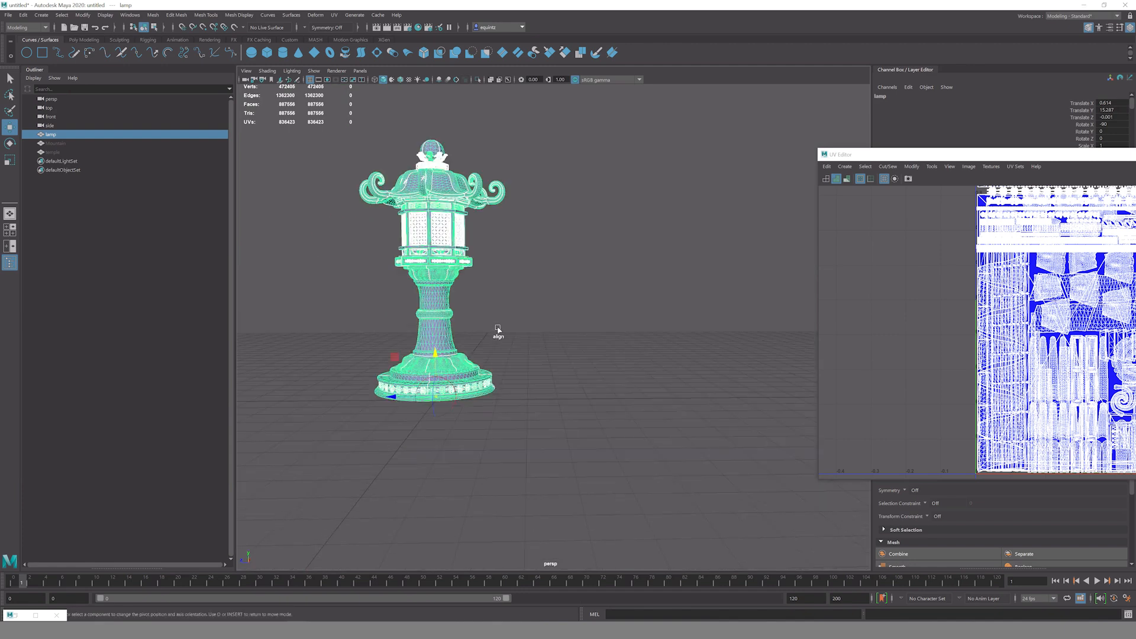
# In the side view, align the pivot with the bottom of the lamp's base and lower the lamp onto the ground grid line.
pyautogui.press('space')
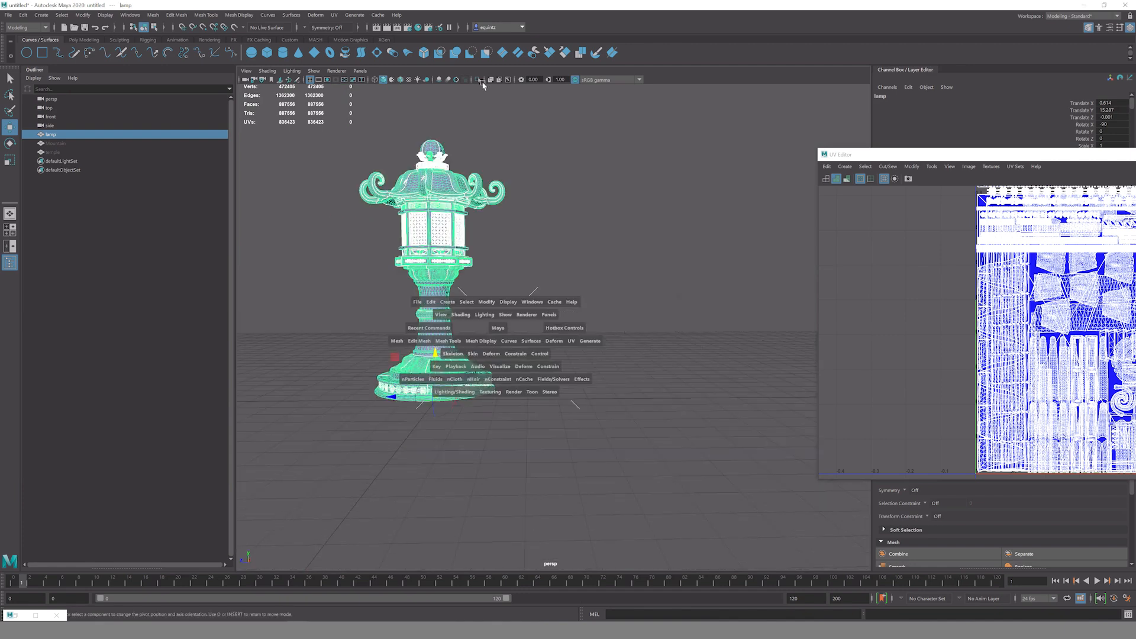
pyautogui.click(361, 70)
pyautogui.moveTo(429, 87)
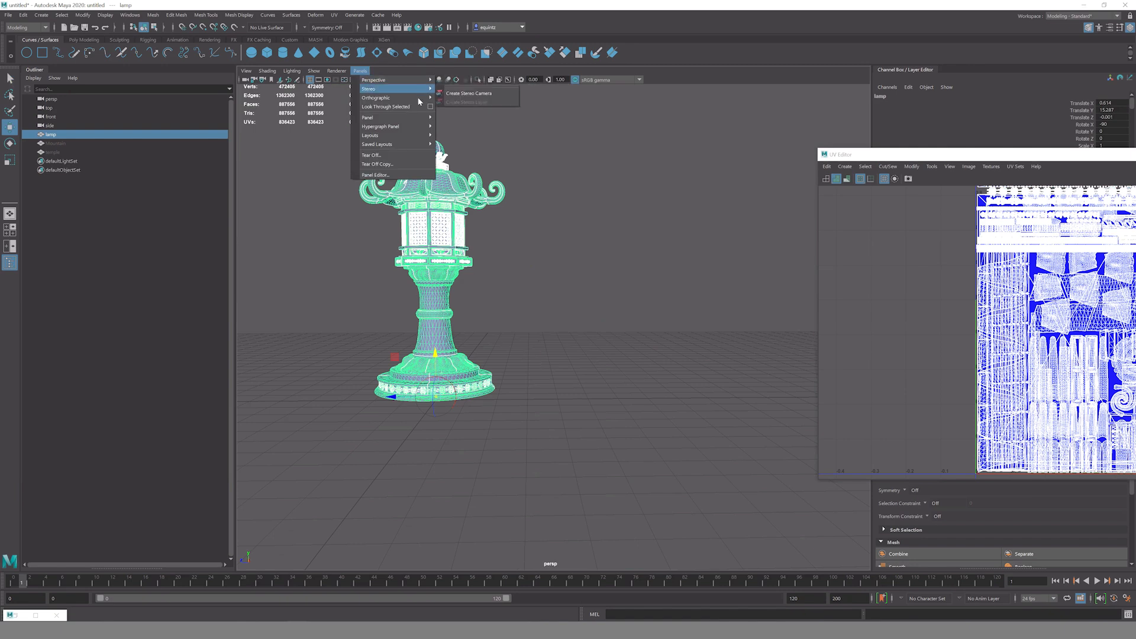
pyautogui.click(462, 107)
pyautogui.press('f')
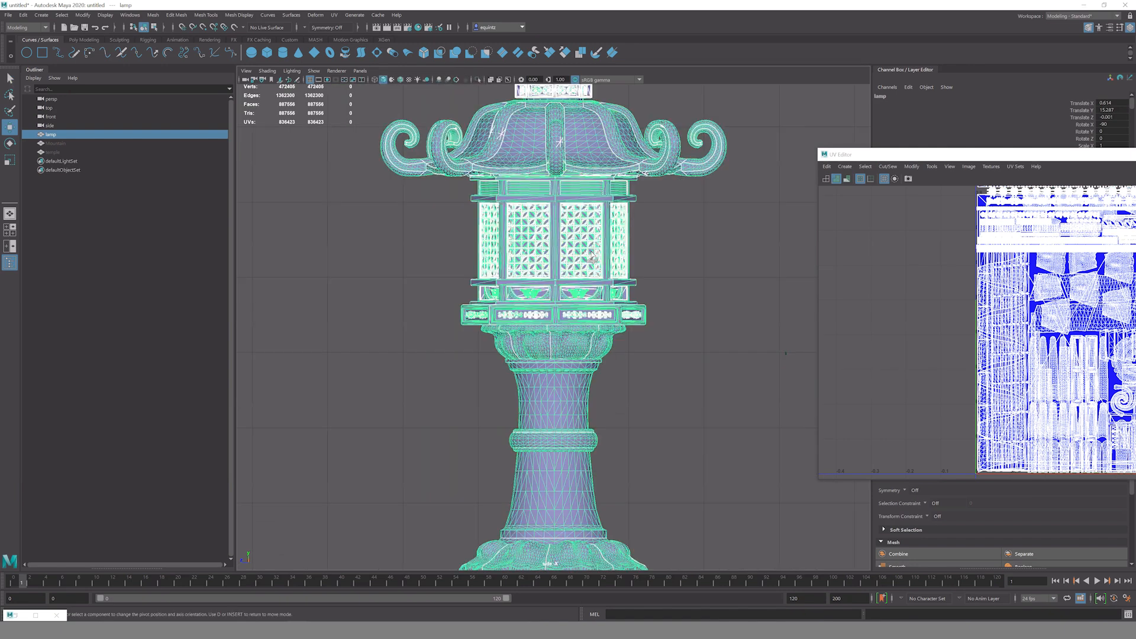
pyautogui.scroll(-2, 647, 521)
pyautogui.keyDown('alt'); pyautogui.moveTo(647, 520); pyautogui.dragTo(620, 401, button='middle'); pyautogui.keyUp('alt')
pyautogui.scroll(2, 621, 402)
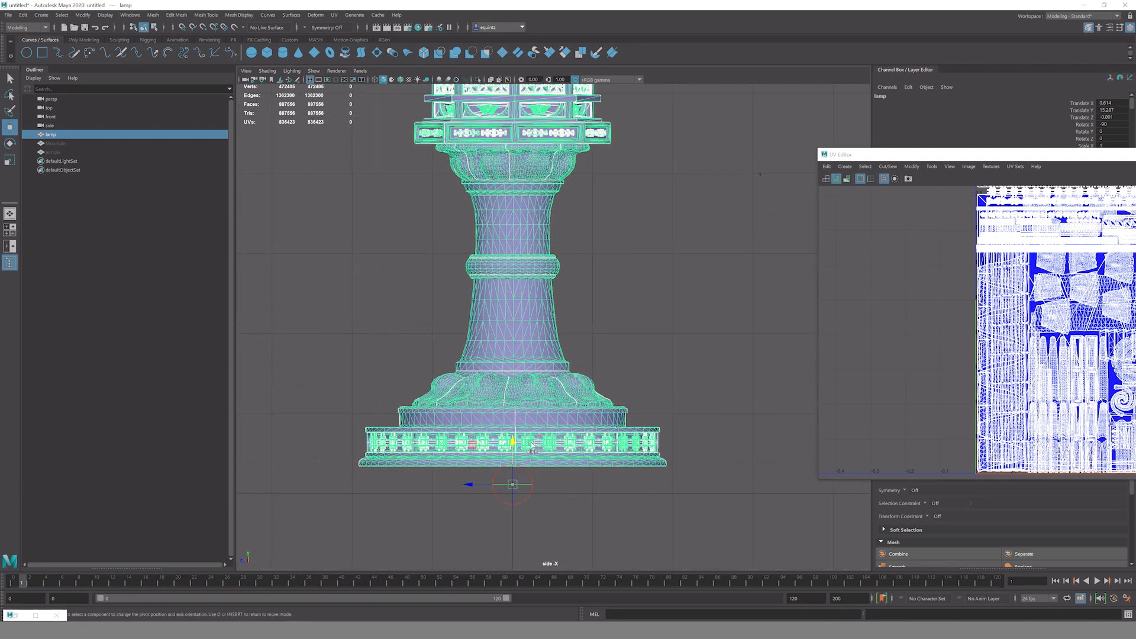
pyautogui.moveTo(521, 440); pyautogui.dragTo(512, 494)
pyautogui.scroll(-2, 413, 414)
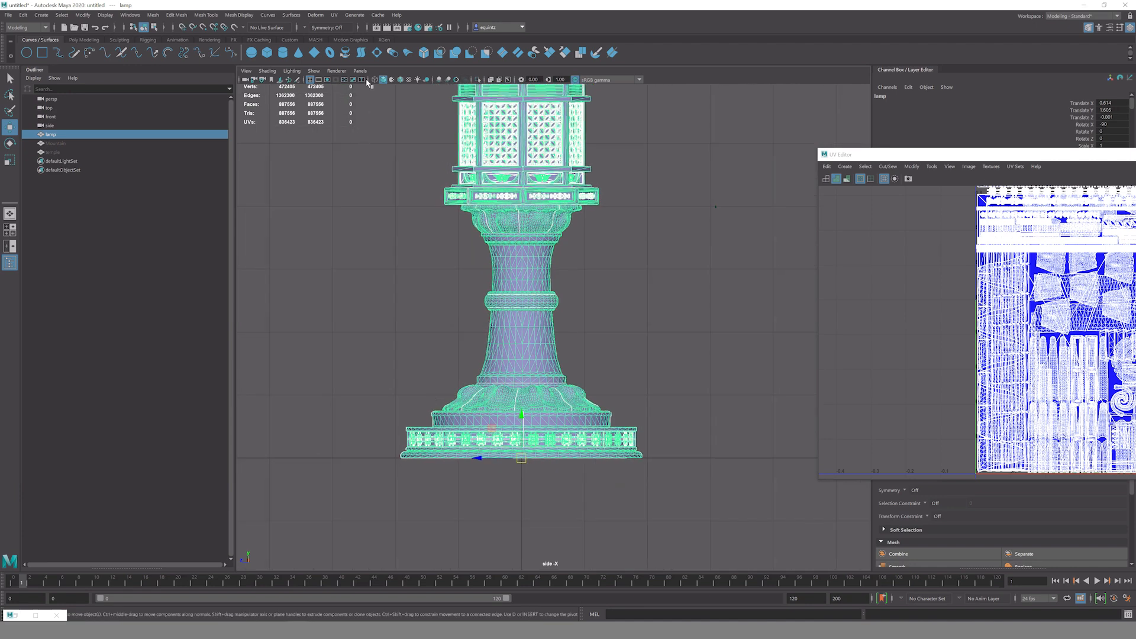
# Return to the perspective view and examine the lamp's placement on the grid from several angles.
pyautogui.click(360, 71)
pyautogui.moveTo(393, 80)
pyautogui.click(455, 80)
pyautogui.keyDown('alt'); pyautogui.moveTo(569, 213); pyautogui.dragTo(535, 296); pyautogui.keyUp('alt')
pyautogui.scroll(-2, 521, 405)
pyautogui.keyDown('alt'); pyautogui.moveTo(521, 406); pyautogui.dragTo(657, 367); pyautogui.keyUp('alt')
pyautogui.scroll(2, 456, 221)
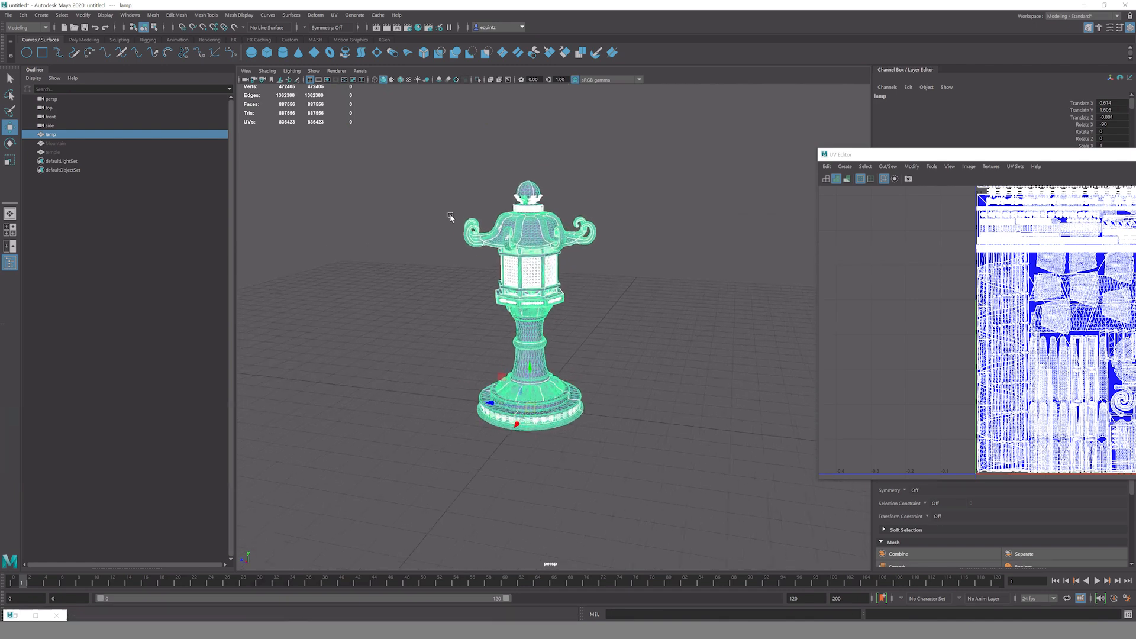
pyautogui.keyDown('alt'); pyautogui.moveTo(703, 178); pyautogui.dragTo(736, 172); pyautogui.keyUp('alt')
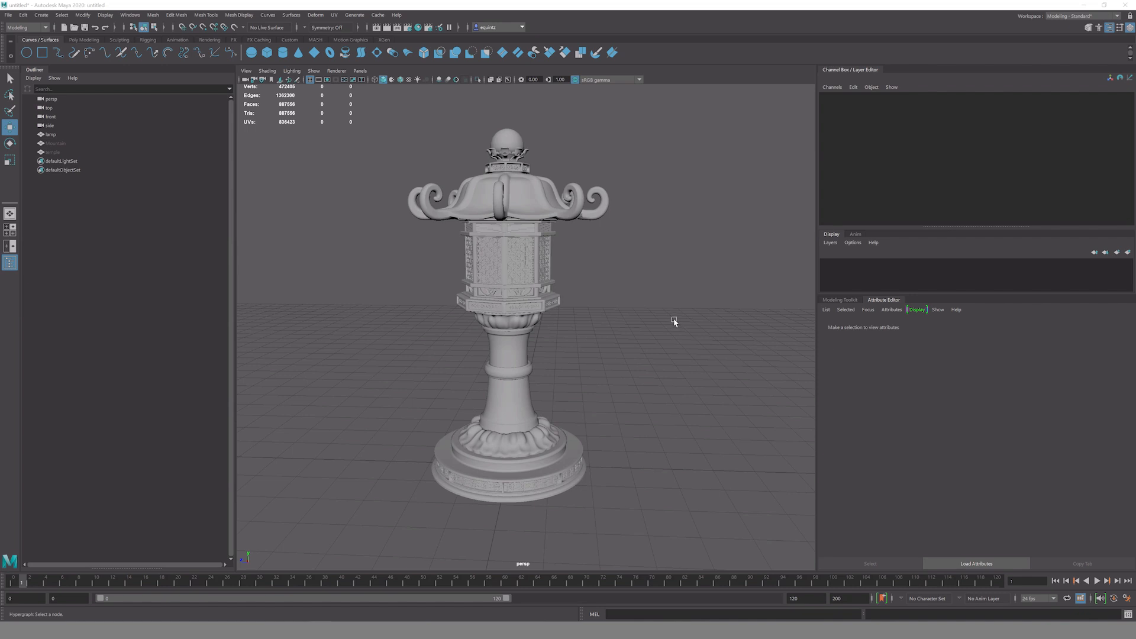
# Select the lamp mesh and rename it to SM_Lamp.
pyautogui.click(554, 211)
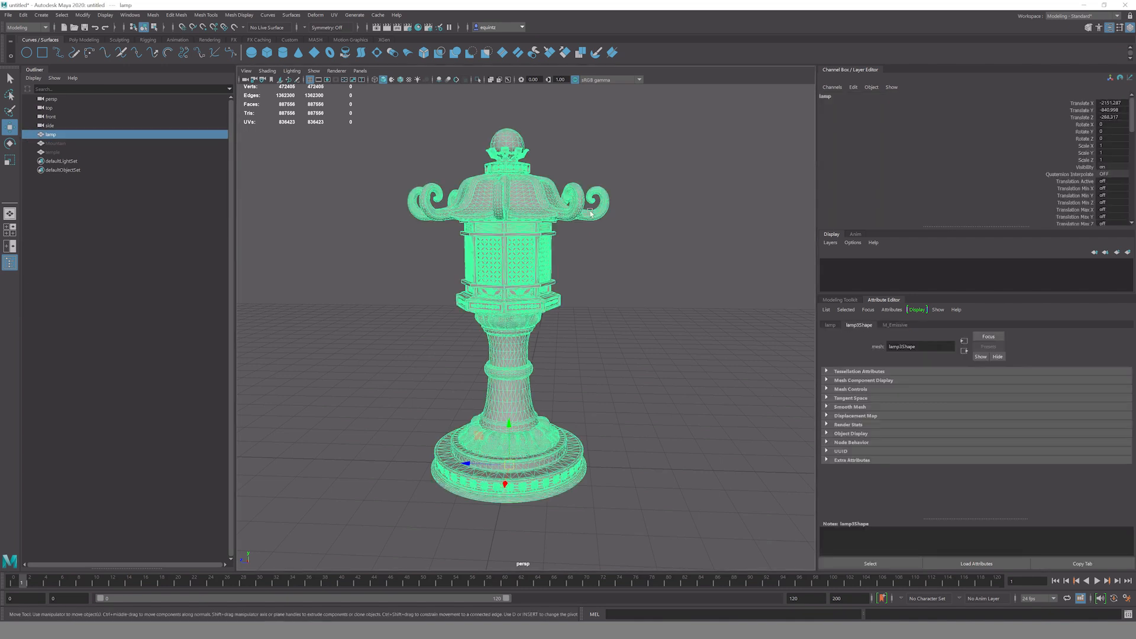
pyautogui.doubleClick(825, 97)
pyautogui.click(823, 95)
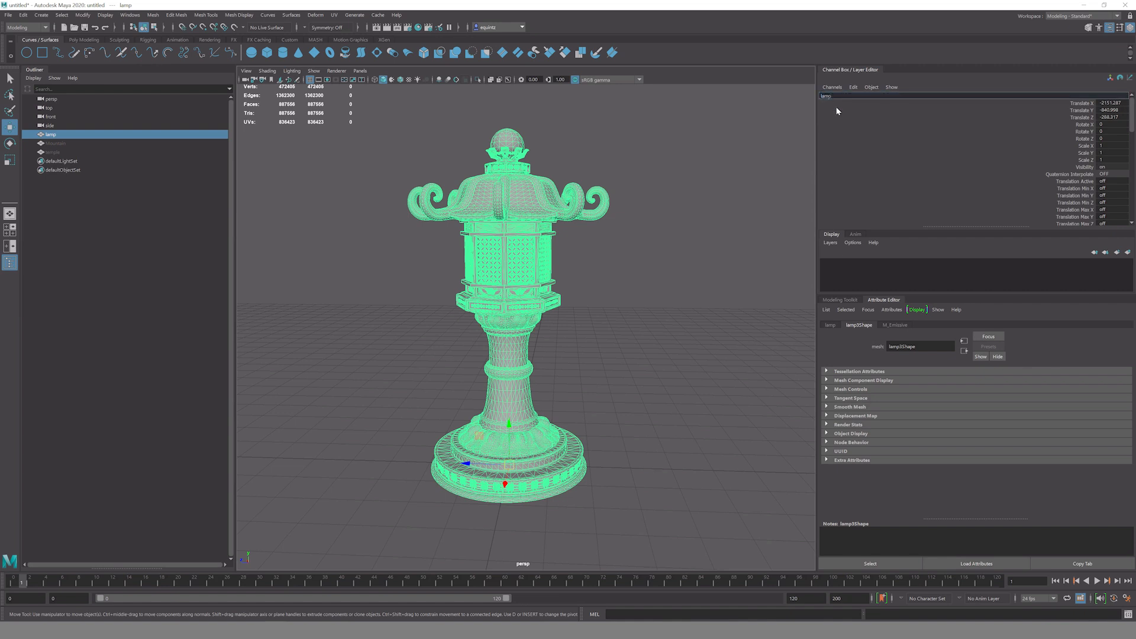
pyautogui.press('capslock')
pyautogui.write('SM')
pyautogui.press('capslock')
pyautogui.write('_')
pyautogui.press('Delete')
pyautogui.write('L')
pyautogui.press('Return')
# Try setting SM_Lamp's Translate X, Y and Z values to 0, and undo the change.
pyautogui.moveTo(1112, 103); pyautogui.dragTo(1112, 117)
pyautogui.write('0')
pyautogui.press('Return')
pyautogui.hotkey('ctrl', 'z')
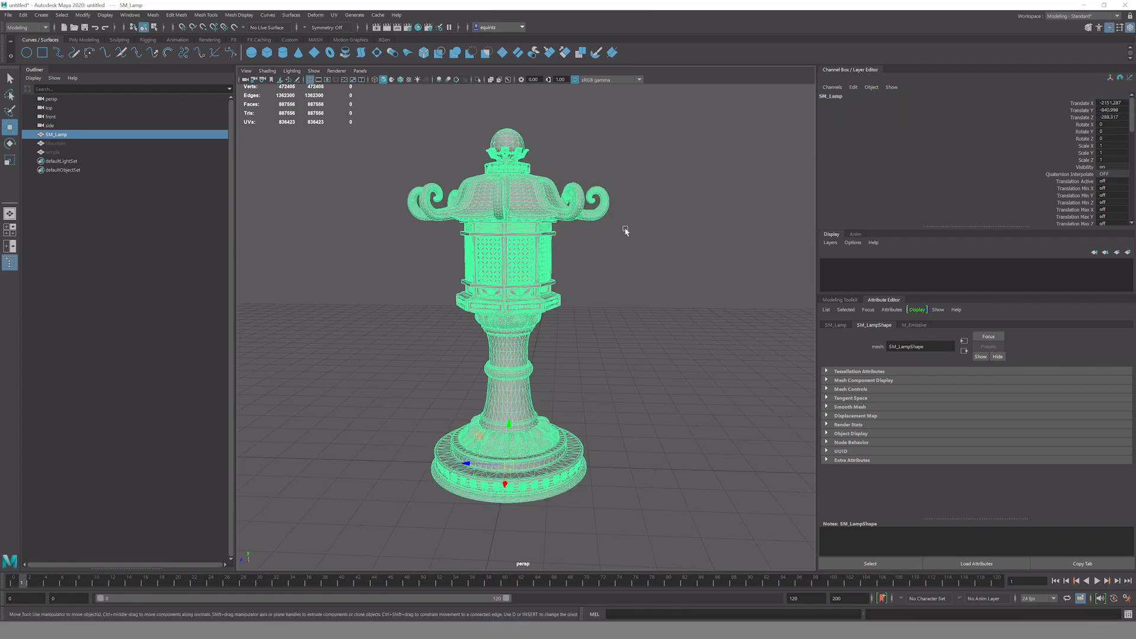
# Freeze the transformations of SM_Lamp.
pyautogui.click(83, 15)
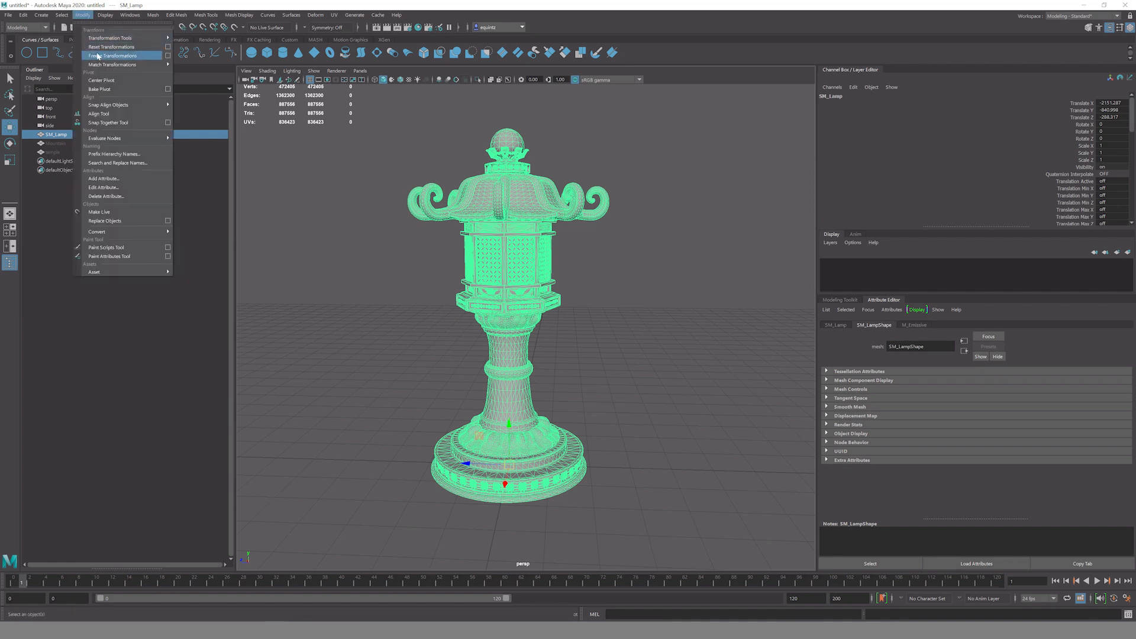
pyautogui.click(137, 55)
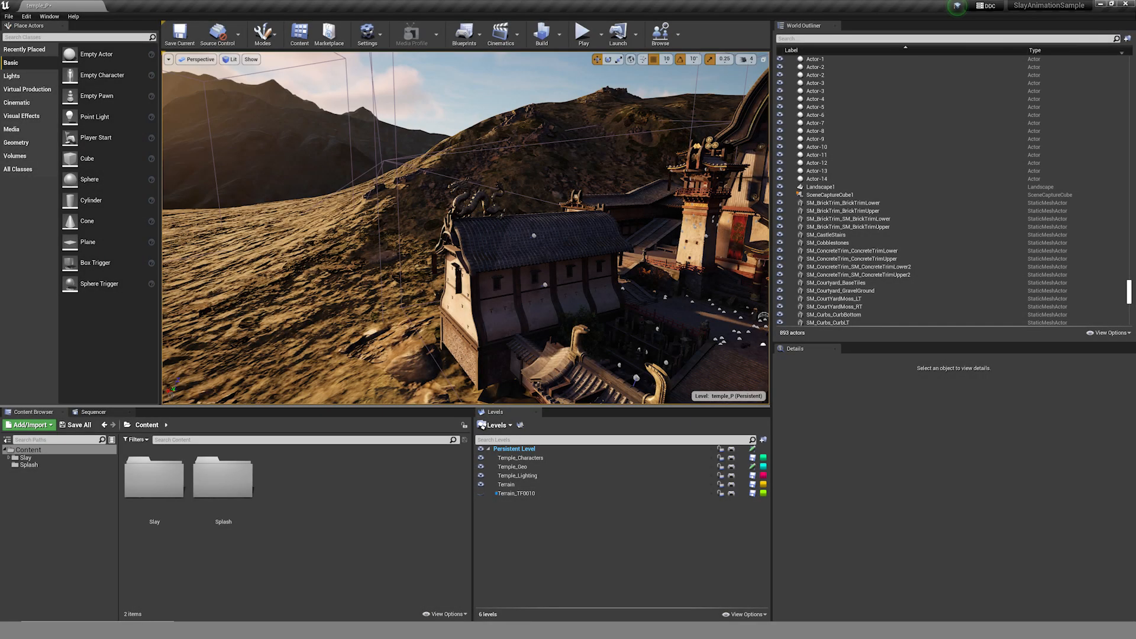
# Switch to Unreal Editor, look around the temple courtyard and select the root Content folder.
pyautogui.moveTo(465, 229); pyautogui.dragTo(574, 235, button='right')
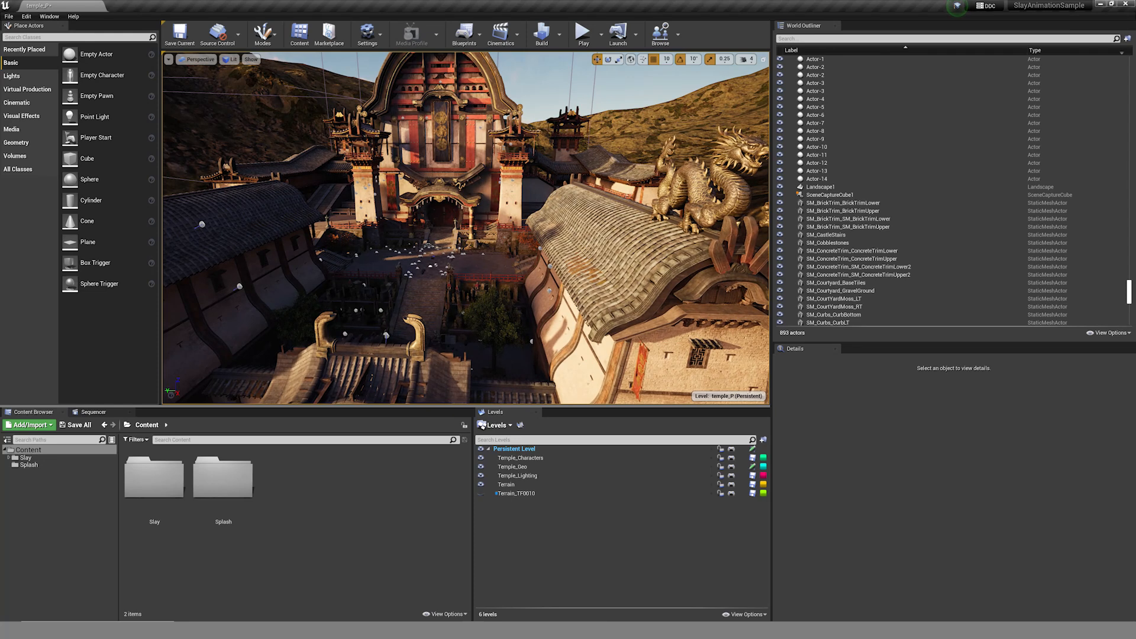
pyautogui.moveTo(466, 228); pyautogui.dragTo(456, 209, button='right')
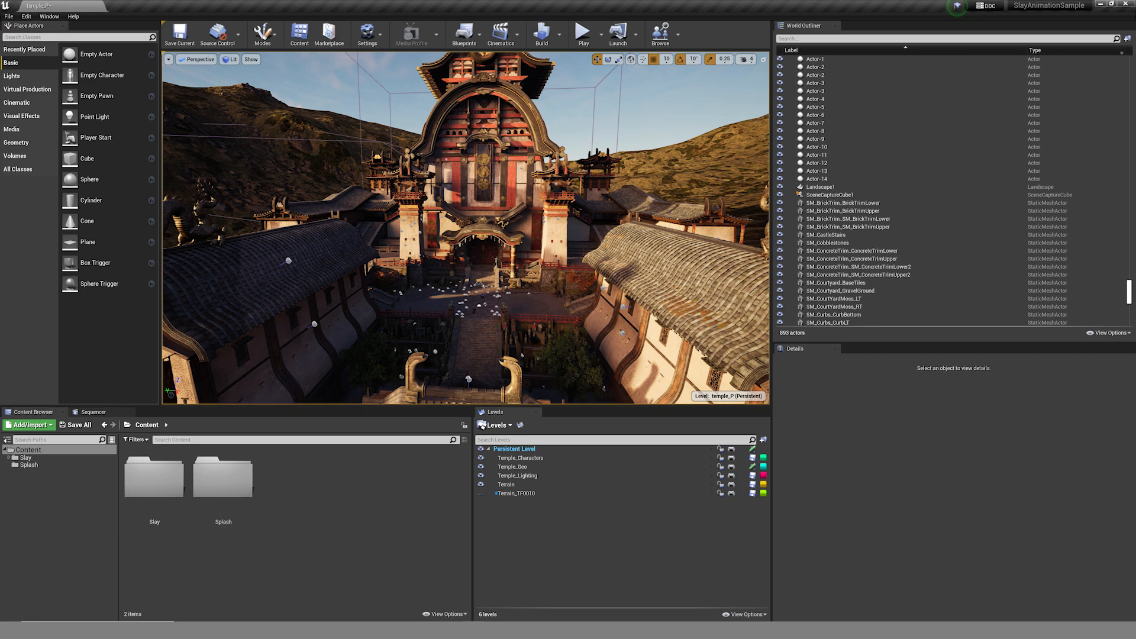
pyautogui.moveTo(466, 227)
pyautogui.mouseDown(button='right')
pyautogui.moveTo(503, 232)
pyautogui.moveTo(483, 230)
pyautogui.mouseUp(button='right')
pyautogui.click(28, 450)
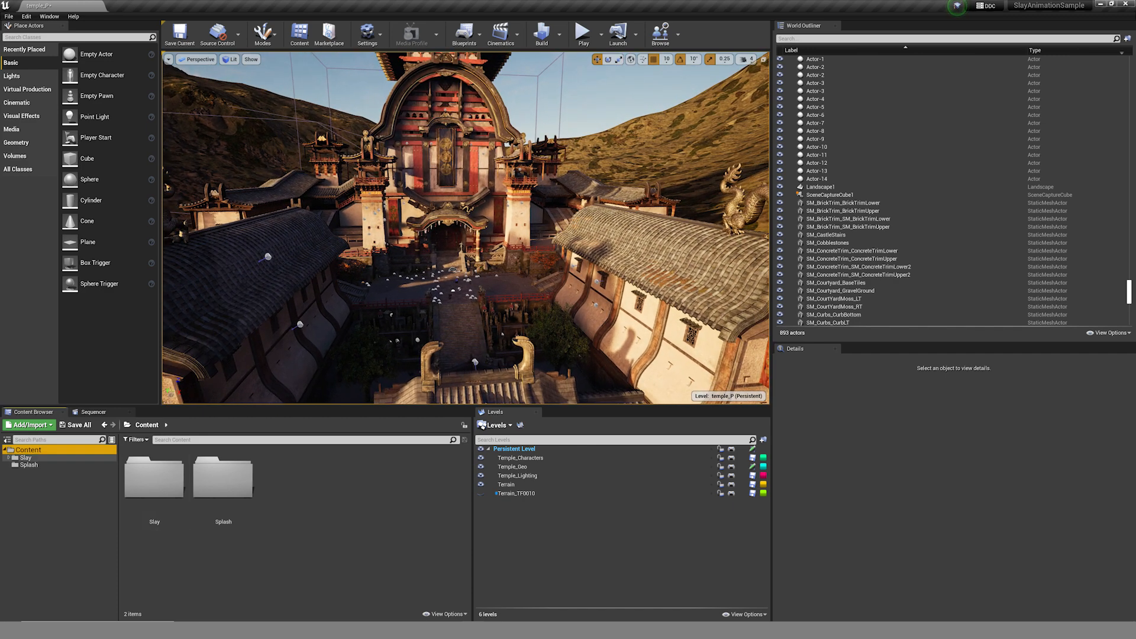
# Look through the Slay folder and its Assets subfolder to examine the project's folder structure, and collapse the Slay tree.
pyautogui.click(25, 458)
pyautogui.doubleClick(26, 458)
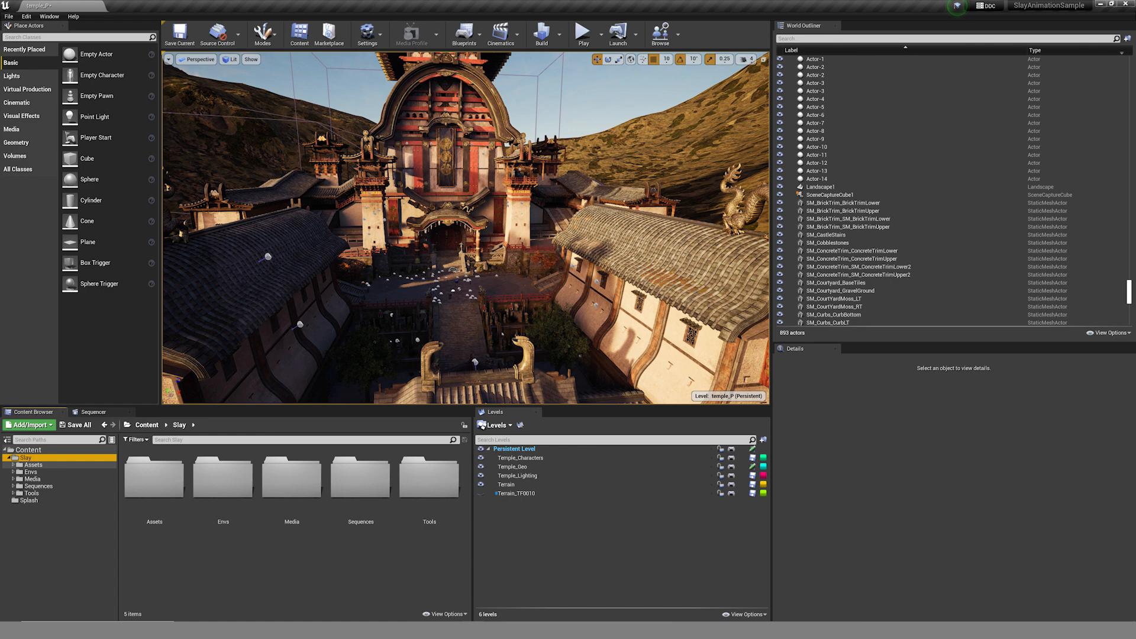
pyautogui.doubleClick(34, 465)
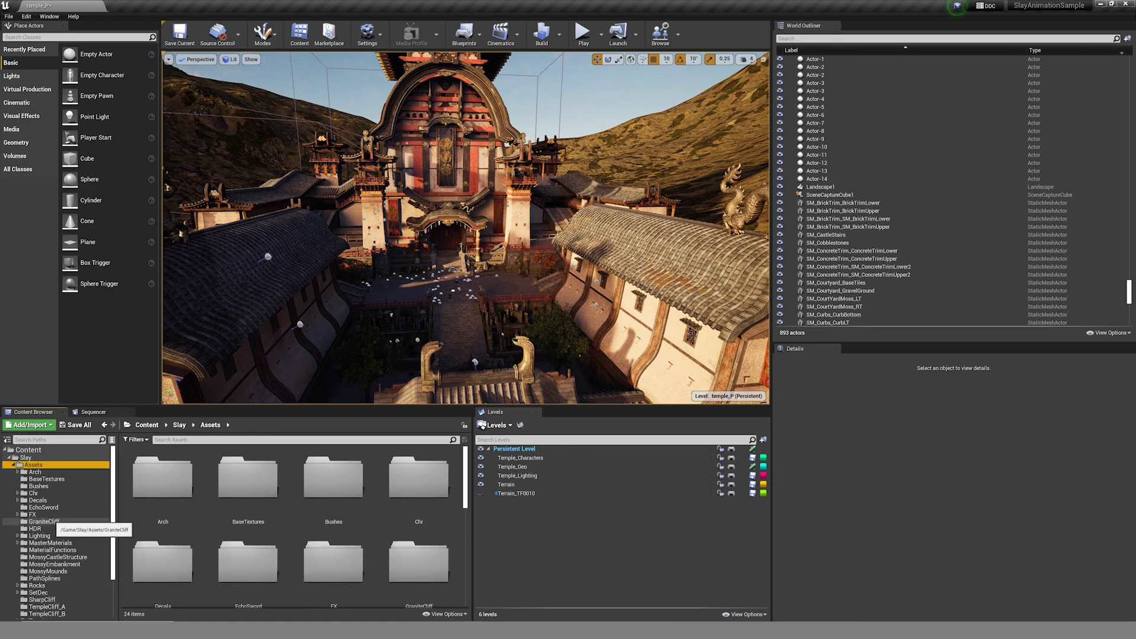
pyautogui.doubleClick(27, 464)
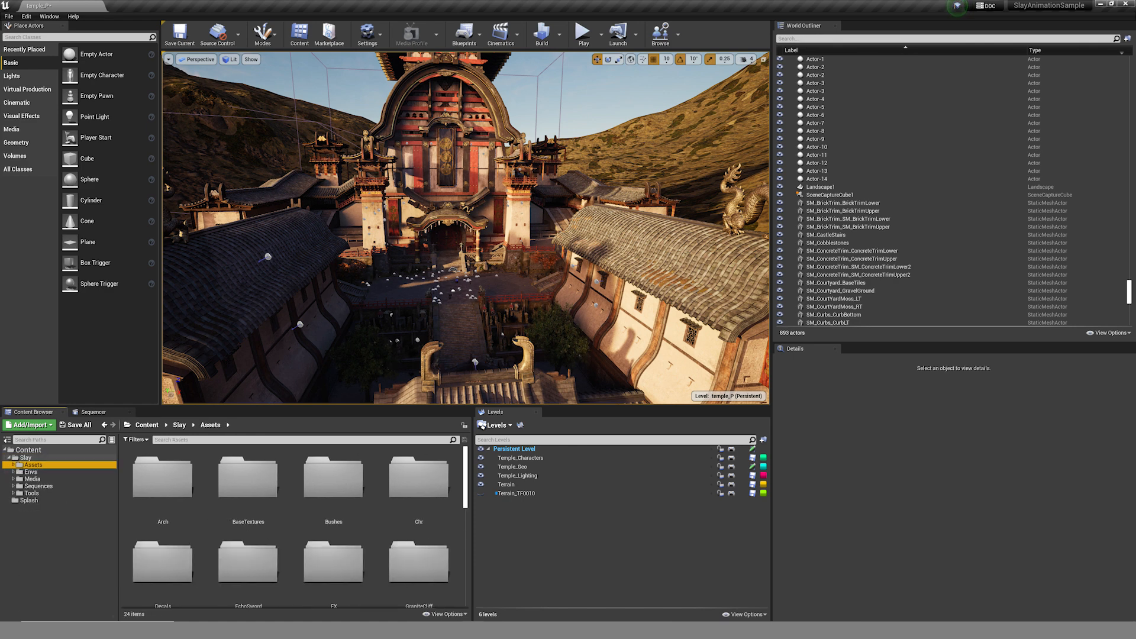
pyautogui.click(24, 457)
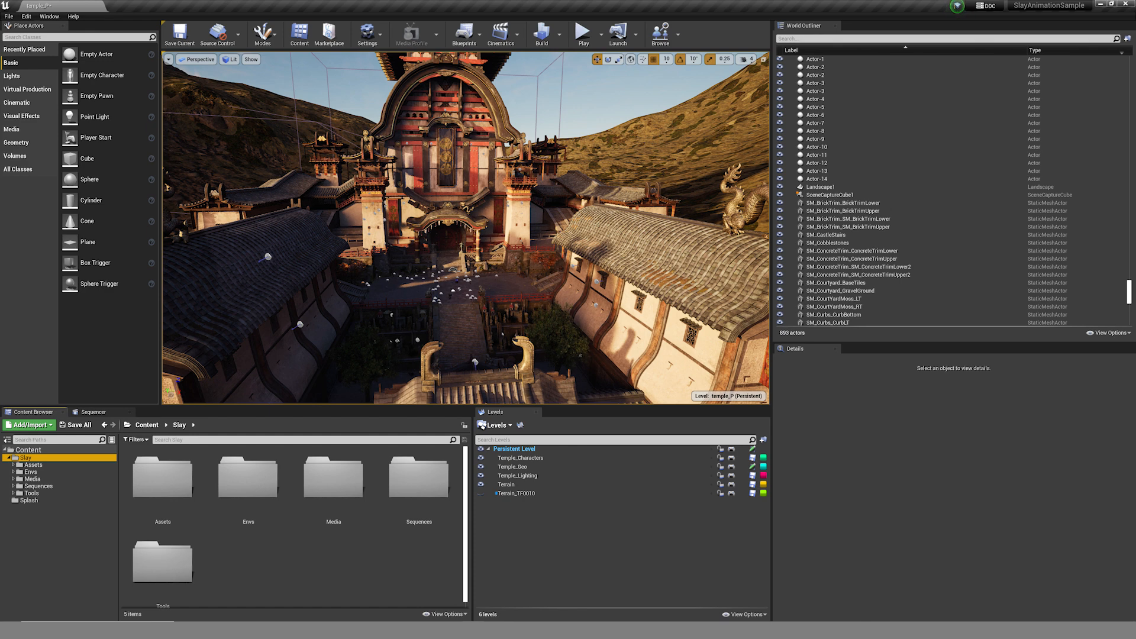
pyautogui.click(9, 457)
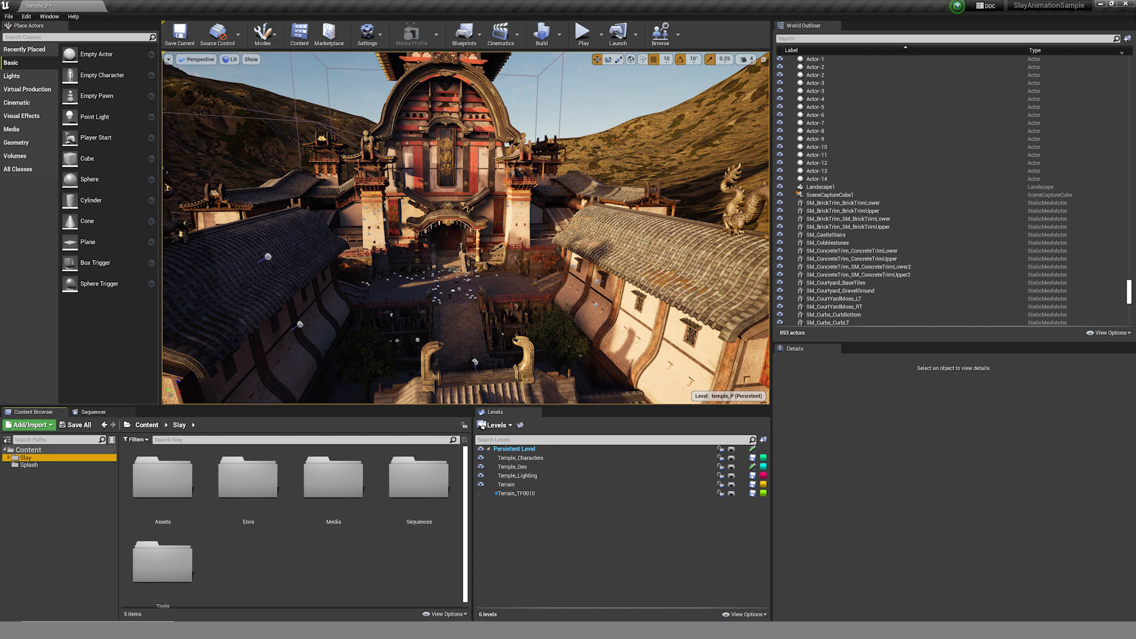
# Create a folder named Sandbox in the root Content folder and open it.
pyautogui.click(29, 449)
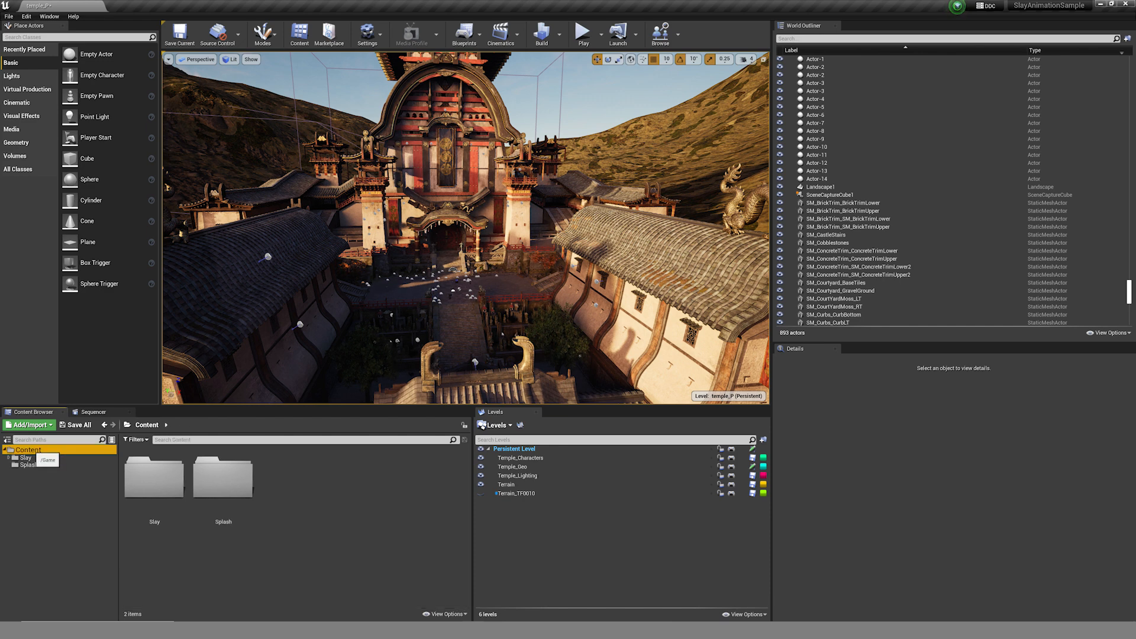
pyautogui.rightClick(29, 450)
pyautogui.click(25, 450)
pyautogui.rightClick(306, 479)
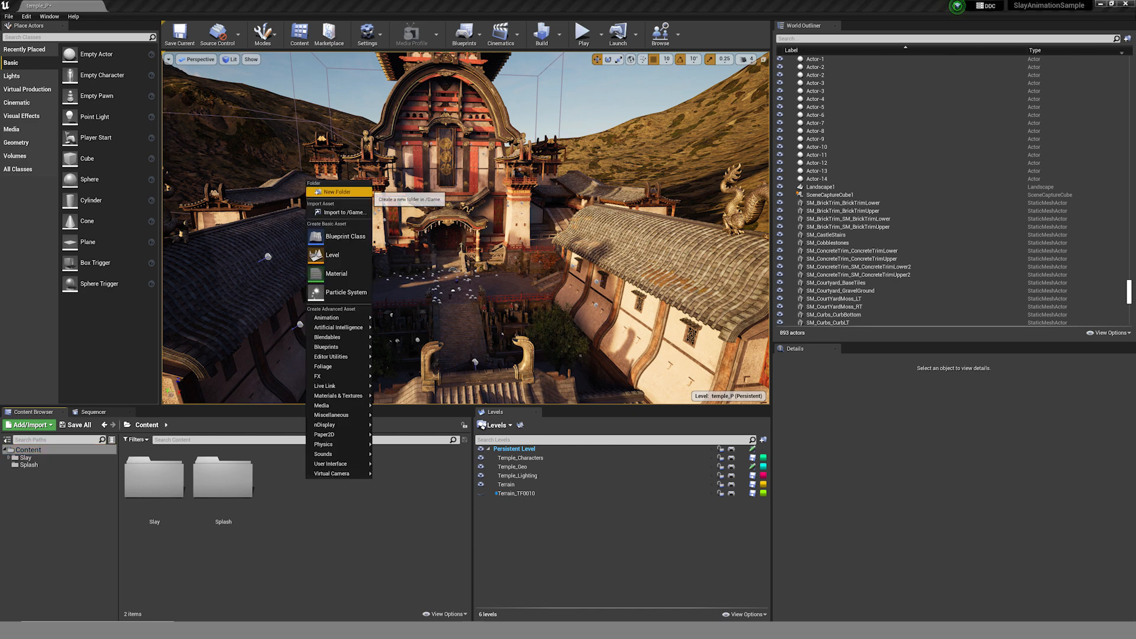
pyautogui.click(336, 192)
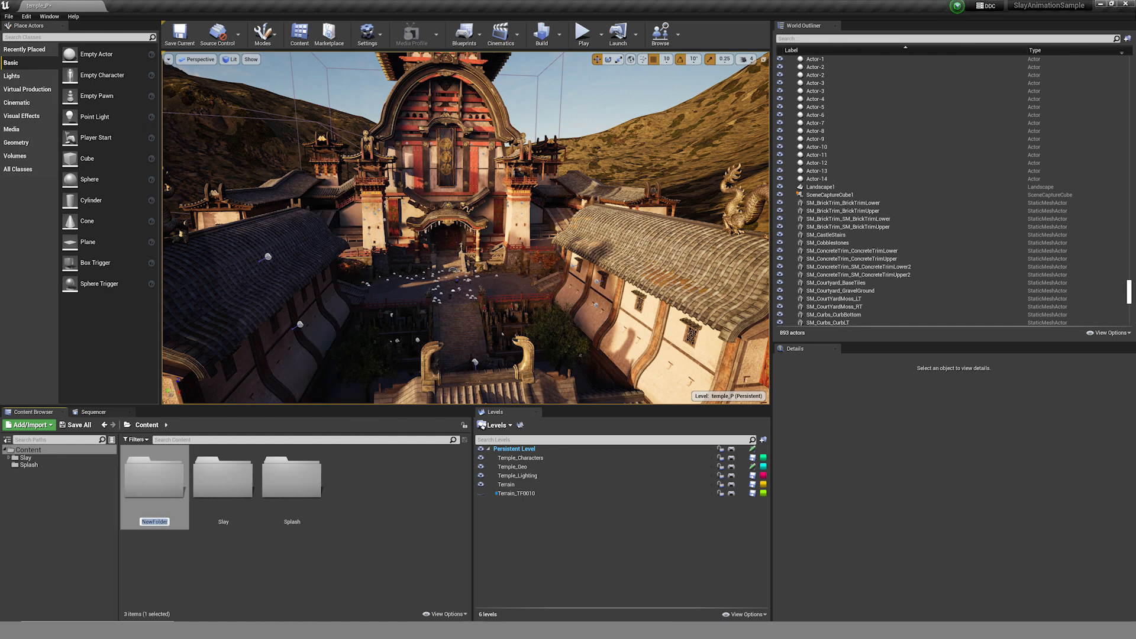
pyautogui.write('Sandbox')
pyautogui.press('Return')
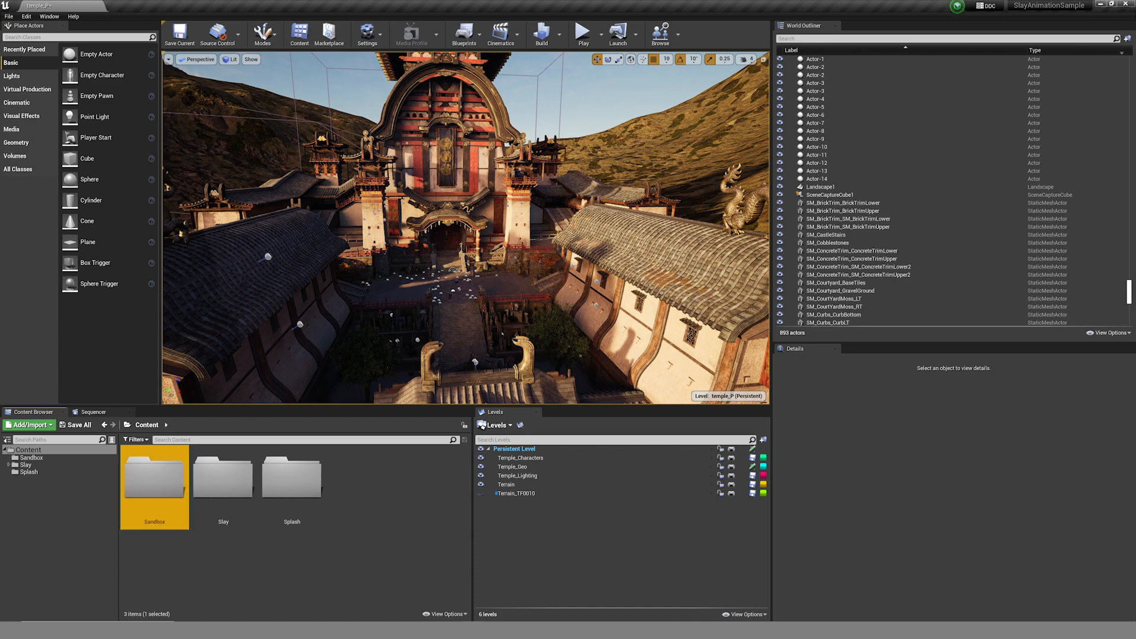
pyautogui.moveTo(379, 266); pyautogui.dragTo(345, 267, button='right')
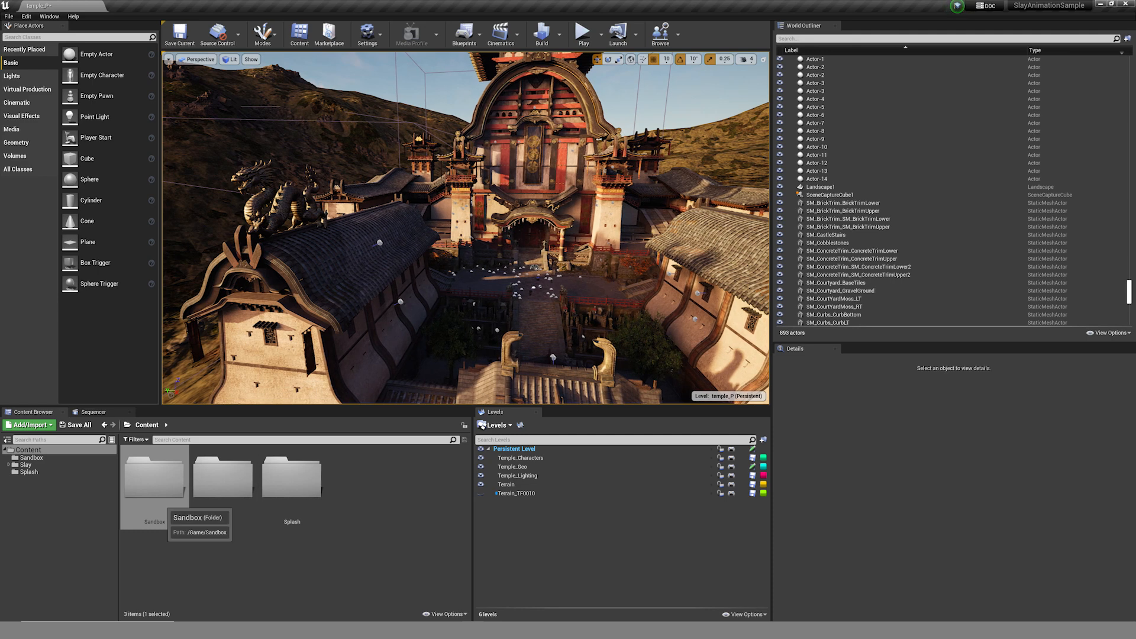
pyautogui.doubleClick(155, 477)
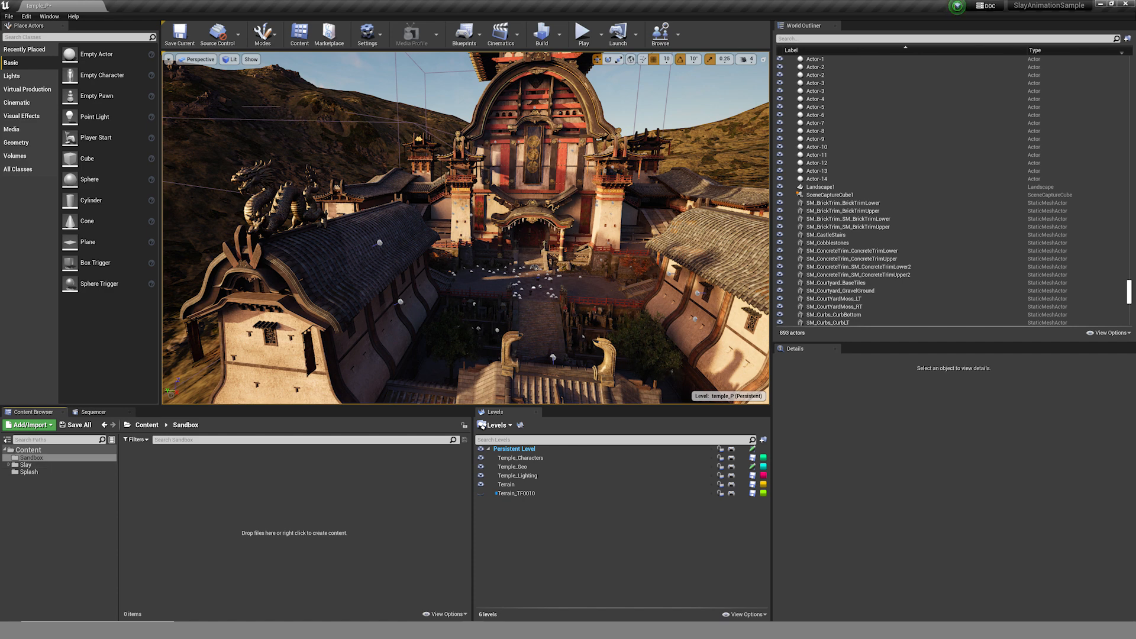
# Create a folder named Assets inside Sandbox and open it.
pyautogui.rightClick(150, 472)
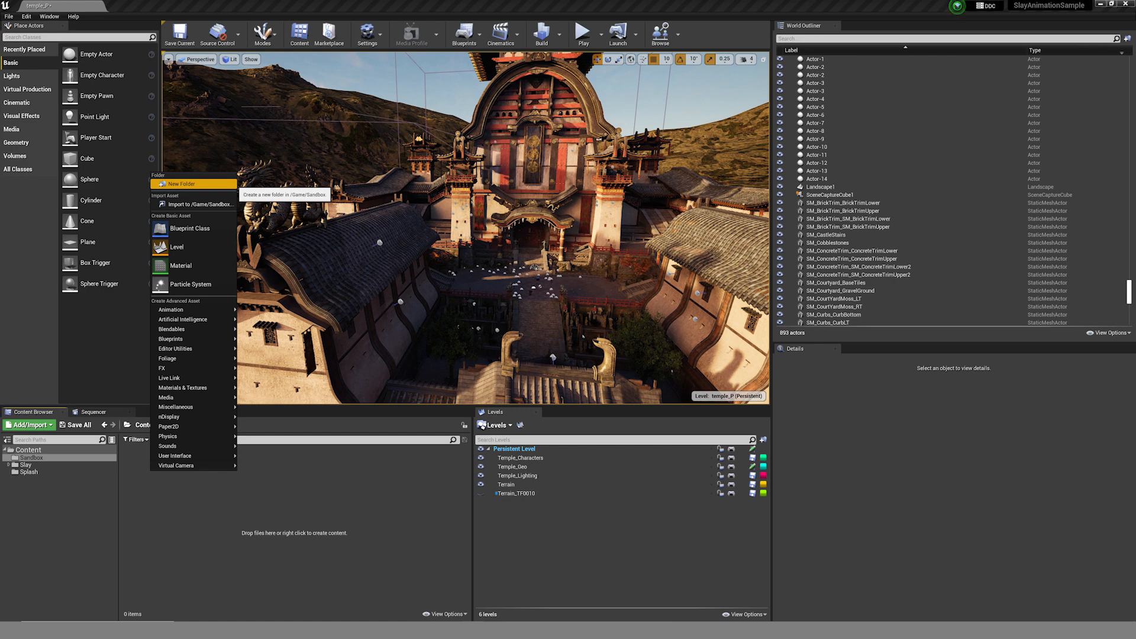
pyautogui.click(184, 184)
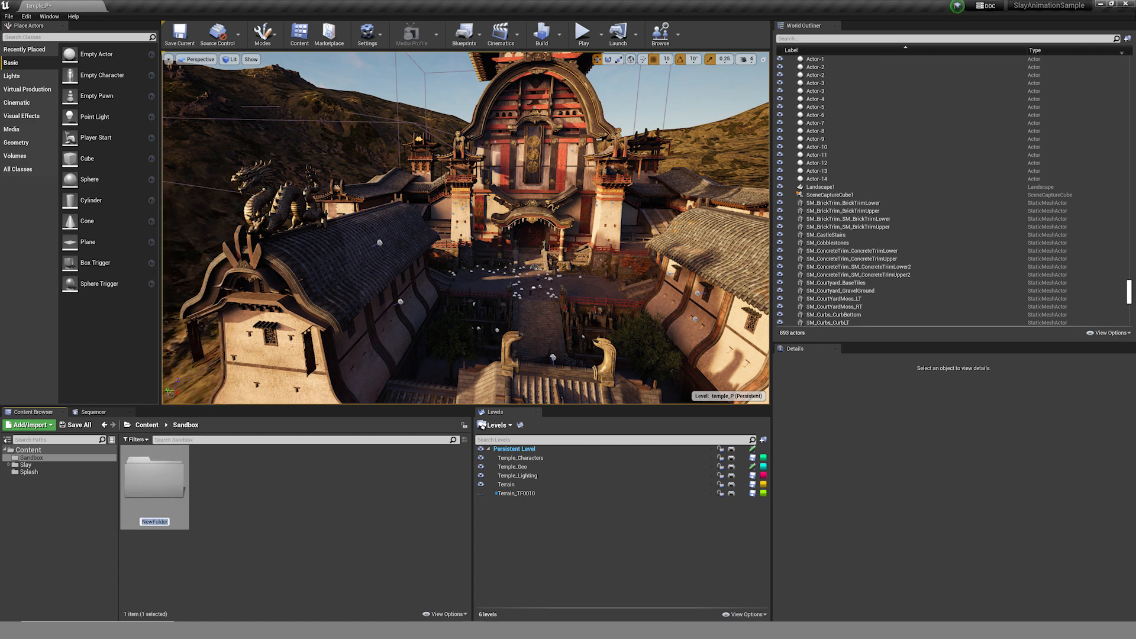
pyautogui.write('Assets')
pyautogui.press('Return')
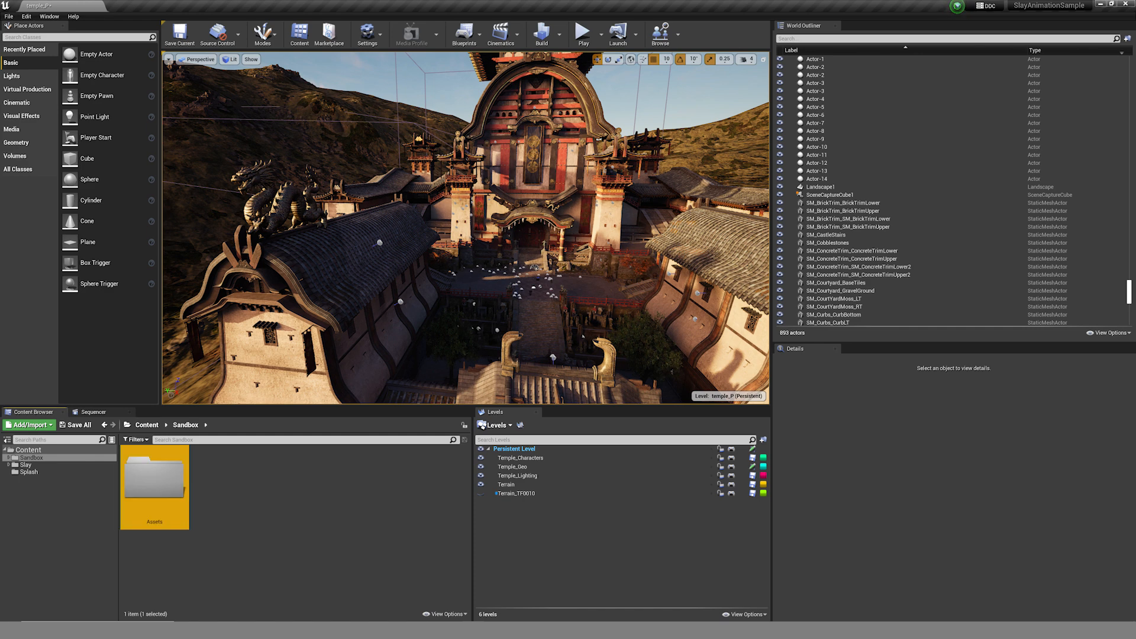
pyautogui.click(254, 520)
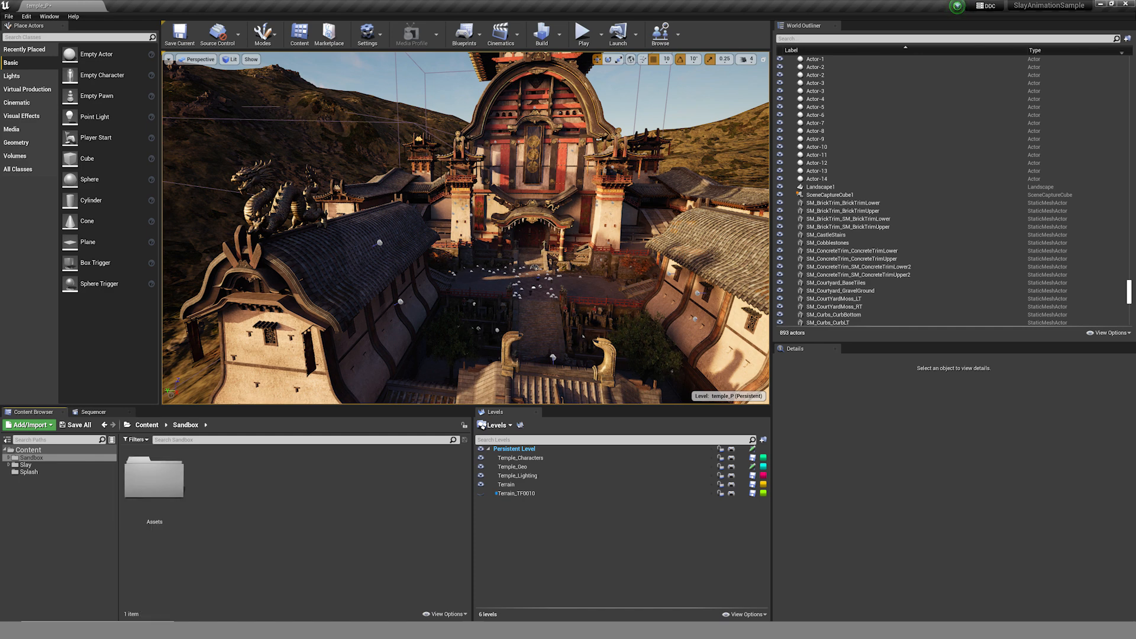
pyautogui.doubleClick(156, 487)
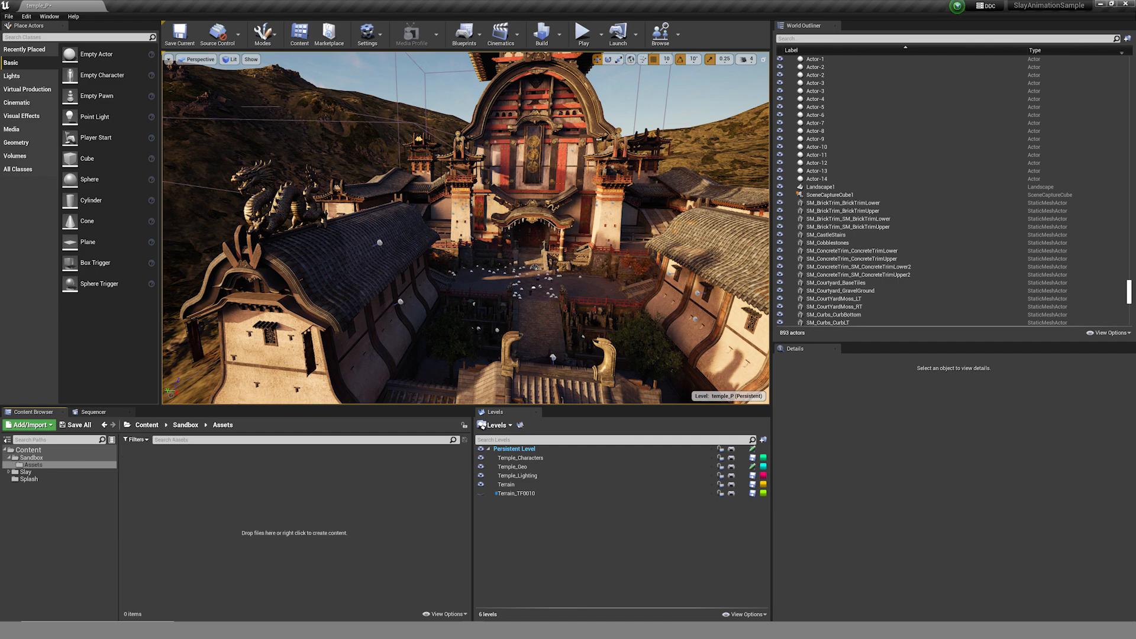
pyautogui.rightClick(173, 492)
# Examine the courtyard and temple entrance up close, and select the metal lamp SM_MetalLamp_2 beside the entrance stairs.
pyautogui.moveTo(414, 236); pyautogui.dragTo(478, 267, button='right')
pyautogui.press('w')
pyautogui.press('w')
pyautogui.press('w')
pyautogui.press('s')
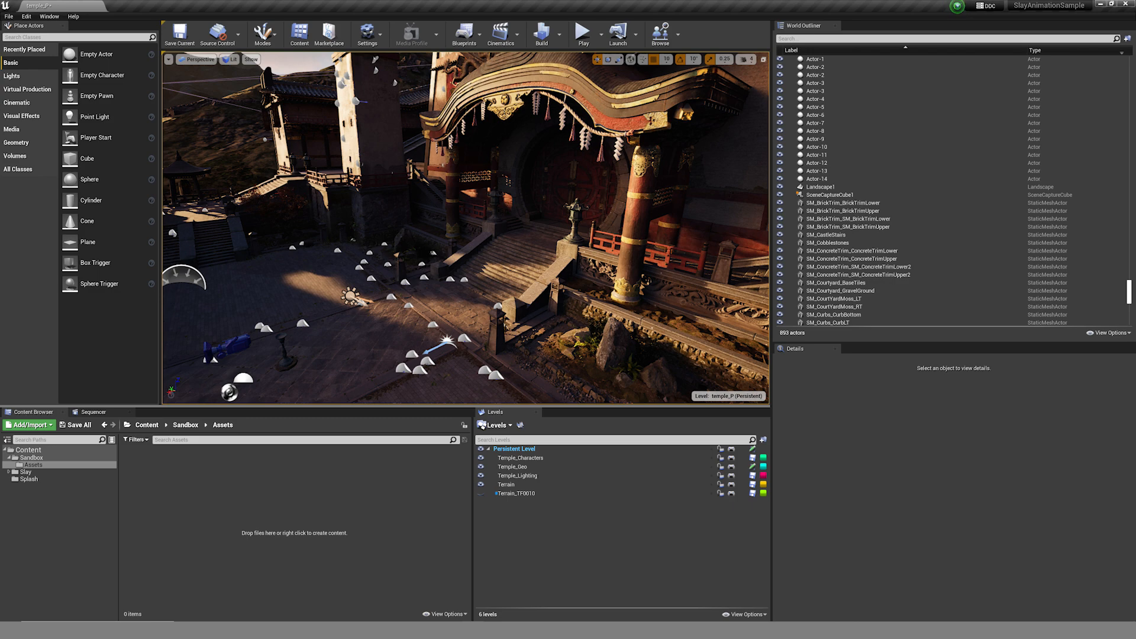
pyautogui.moveTo(479, 267); pyautogui.dragTo(456, 279, button='right')
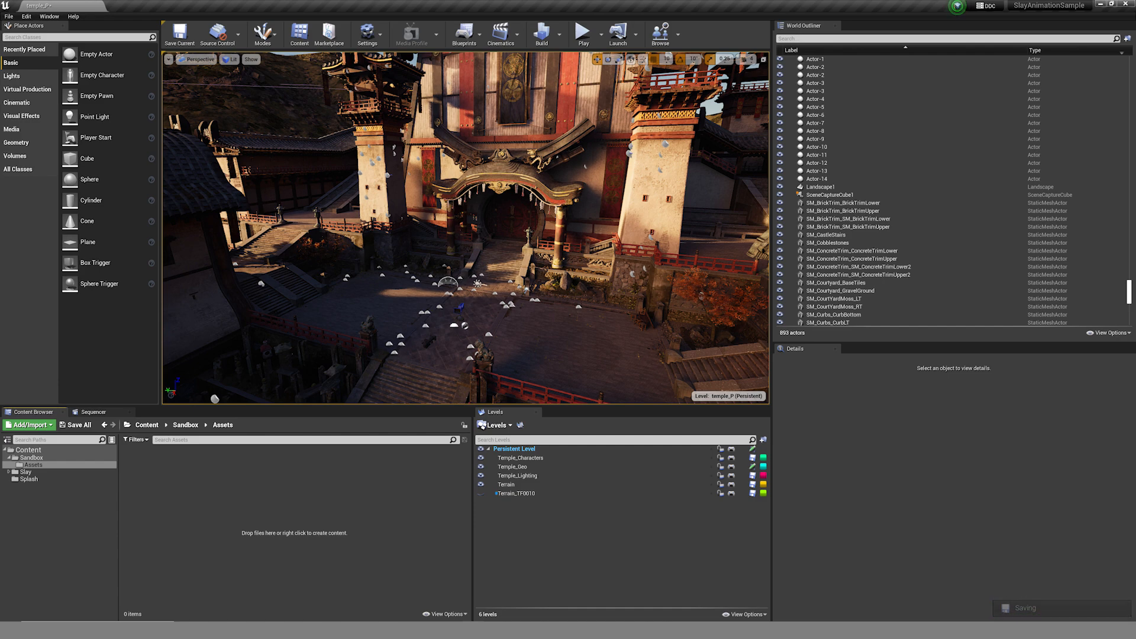
pyautogui.press('w')
pyautogui.moveTo(466, 228); pyautogui.dragTo(412, 230, button='right')
pyautogui.press('w')
pyautogui.press('s')
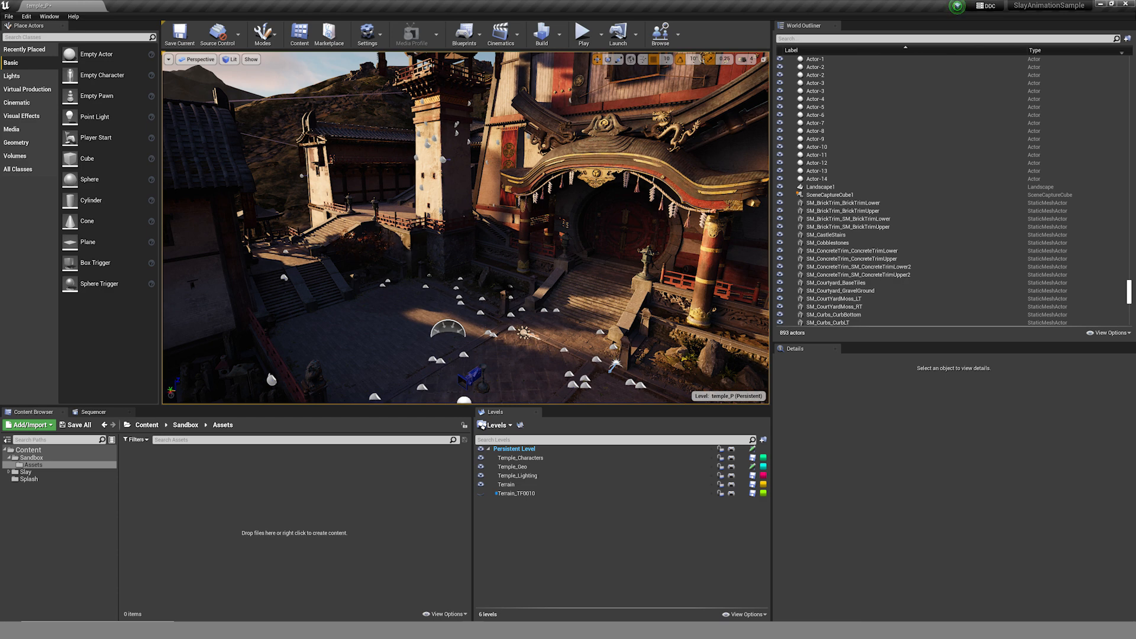
pyautogui.moveTo(466, 227); pyautogui.dragTo(550, 221, button='right')
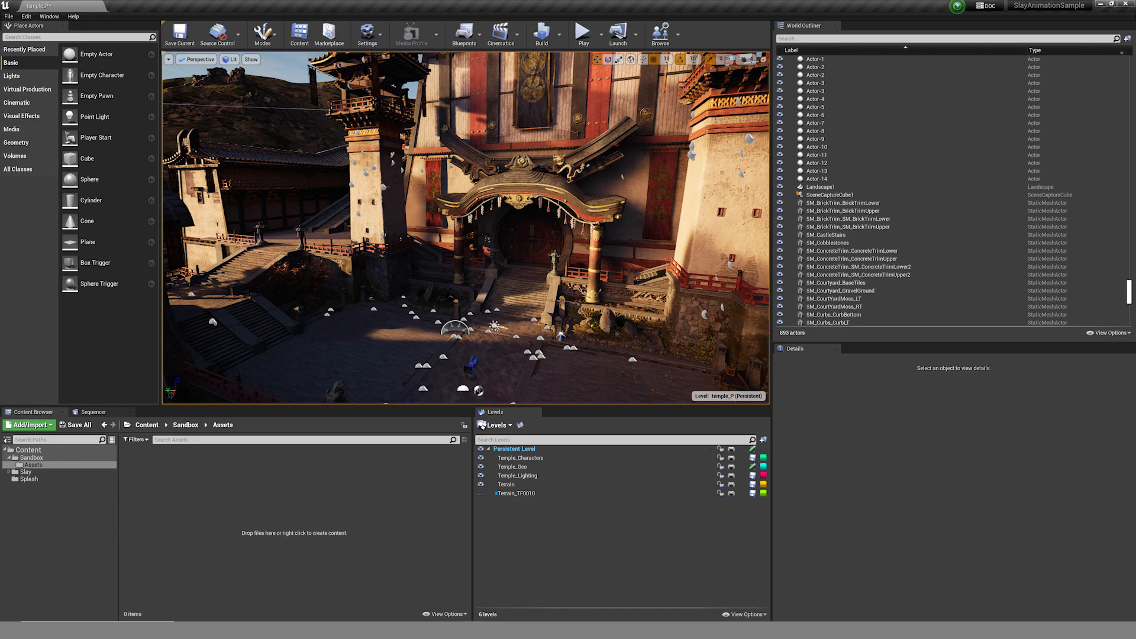
pyautogui.click(555, 261)
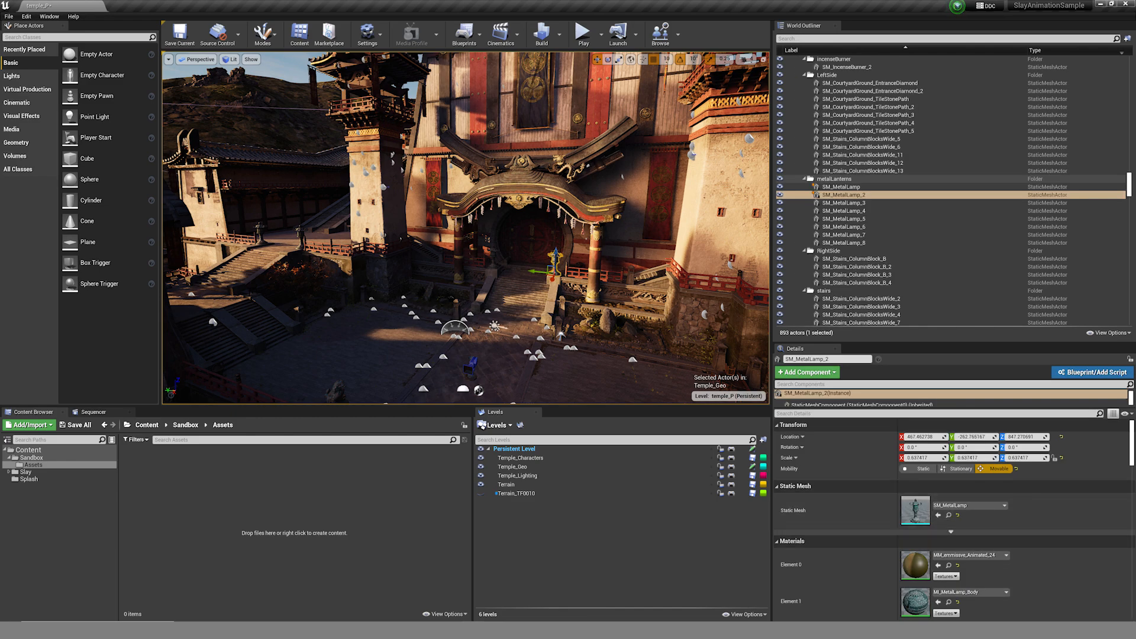
pyautogui.press('f')
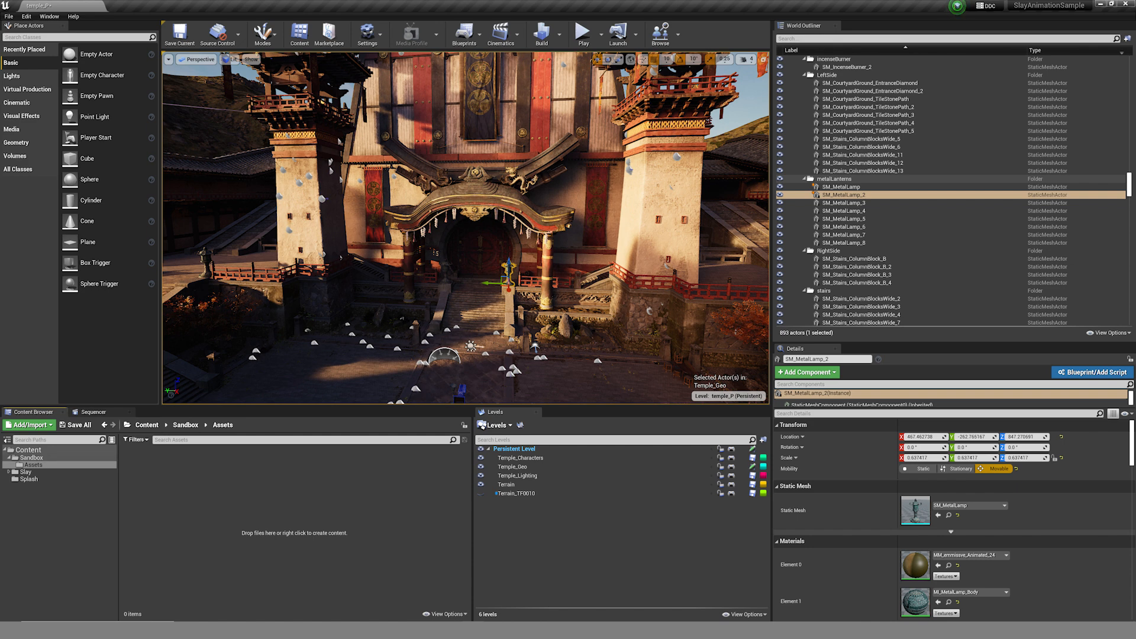
# Create a folder named SetDec inside the Sandbox Assets folder and open it.
pyautogui.rightClick(150, 471)
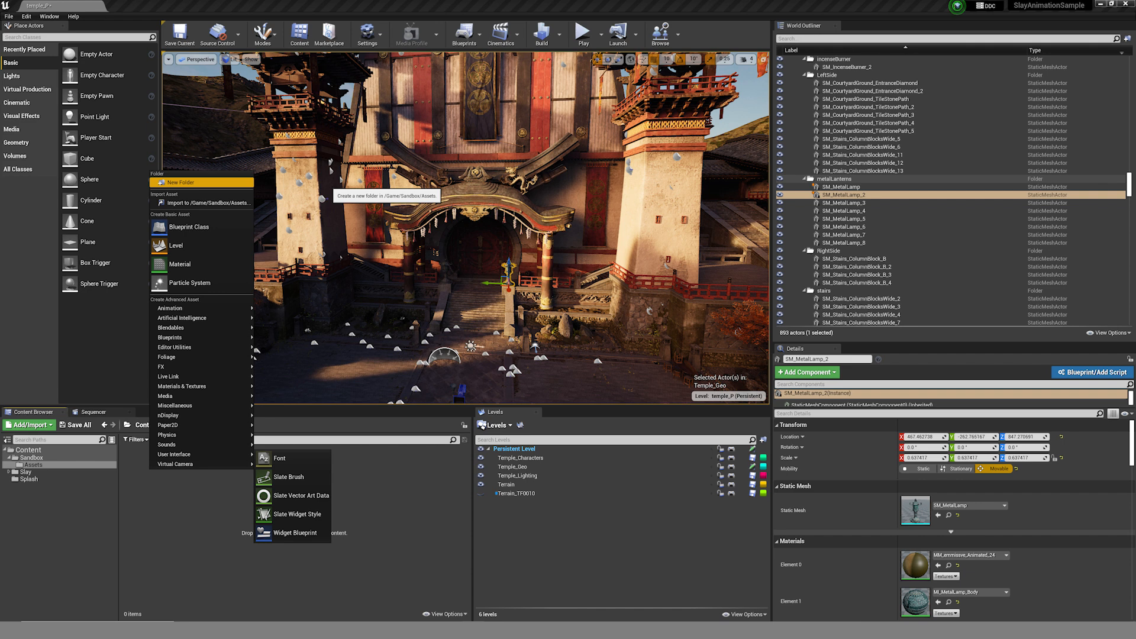
pyautogui.click(181, 182)
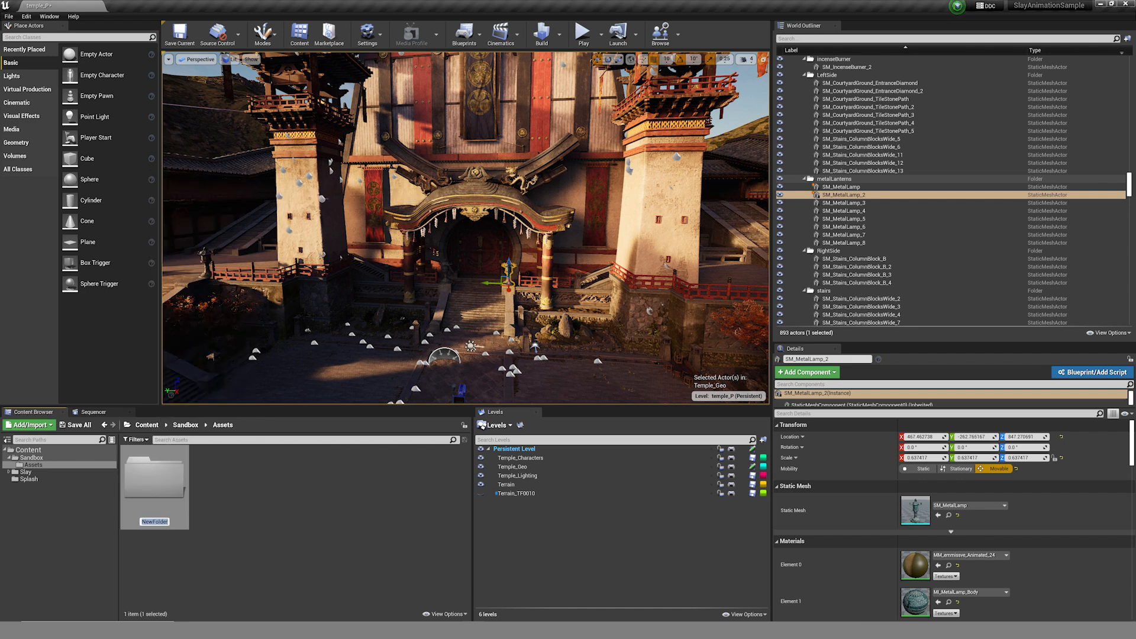
pyautogui.write('SetDec')
pyautogui.press('Return')
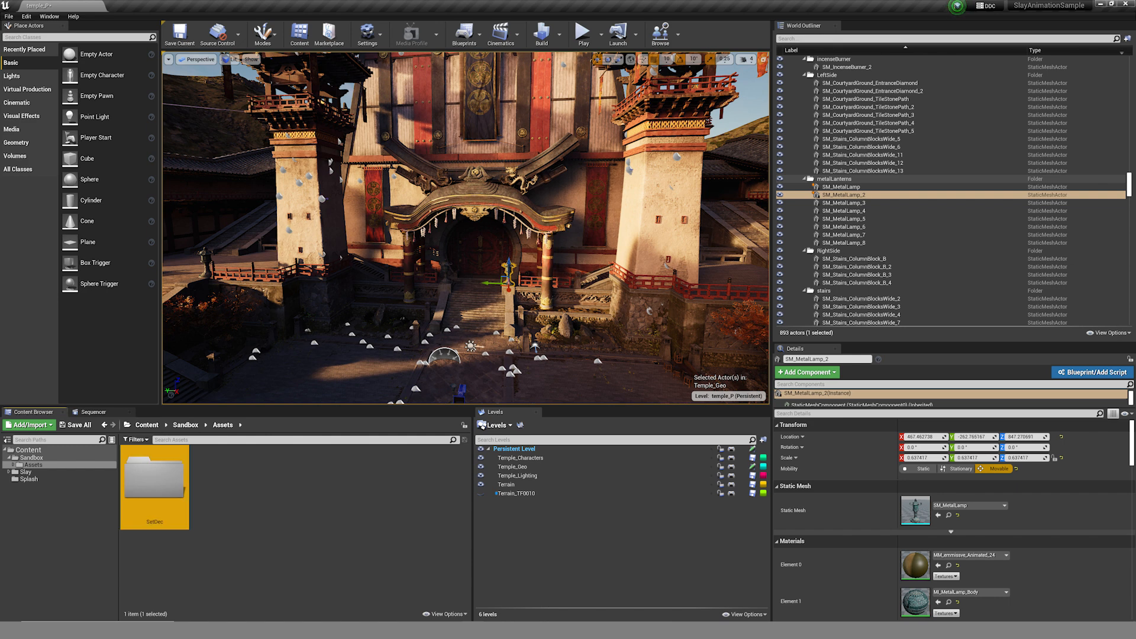
pyautogui.click(233, 506)
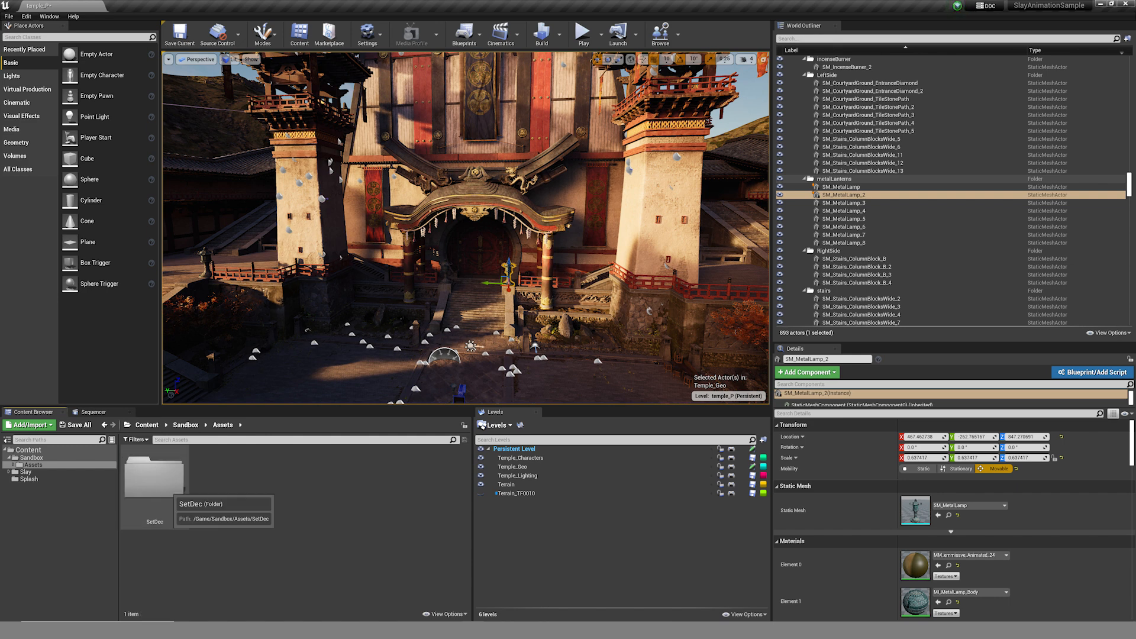
pyautogui.doubleClick(154, 479)
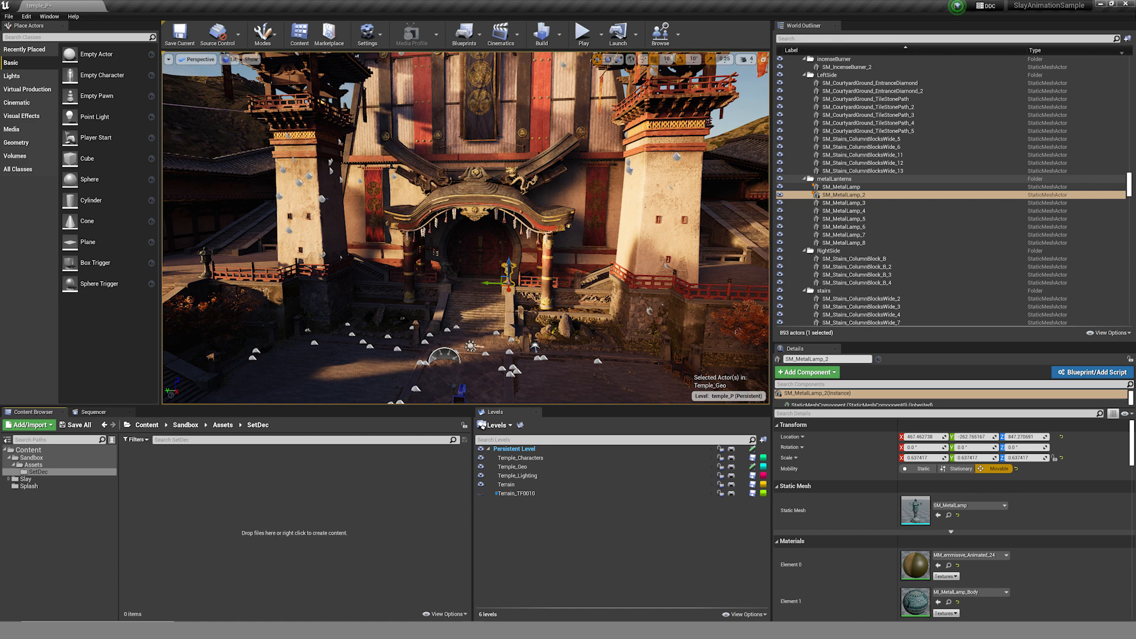
# Create a folder named MetalLamp inside SetDec and open it.
pyautogui.rightClick(143, 487)
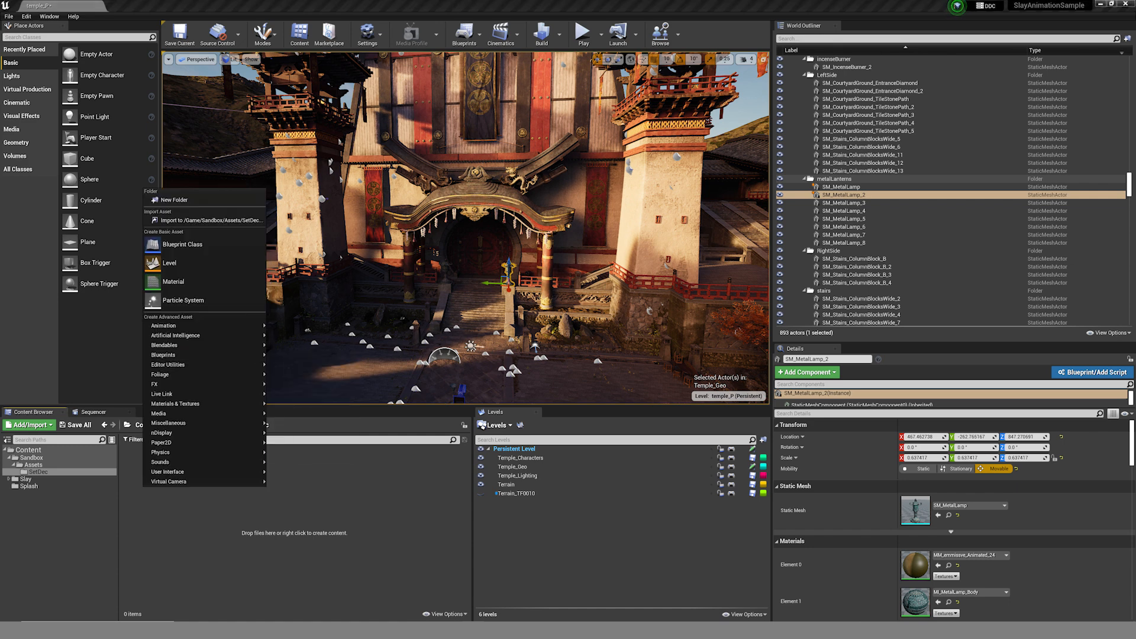
pyautogui.click(174, 200)
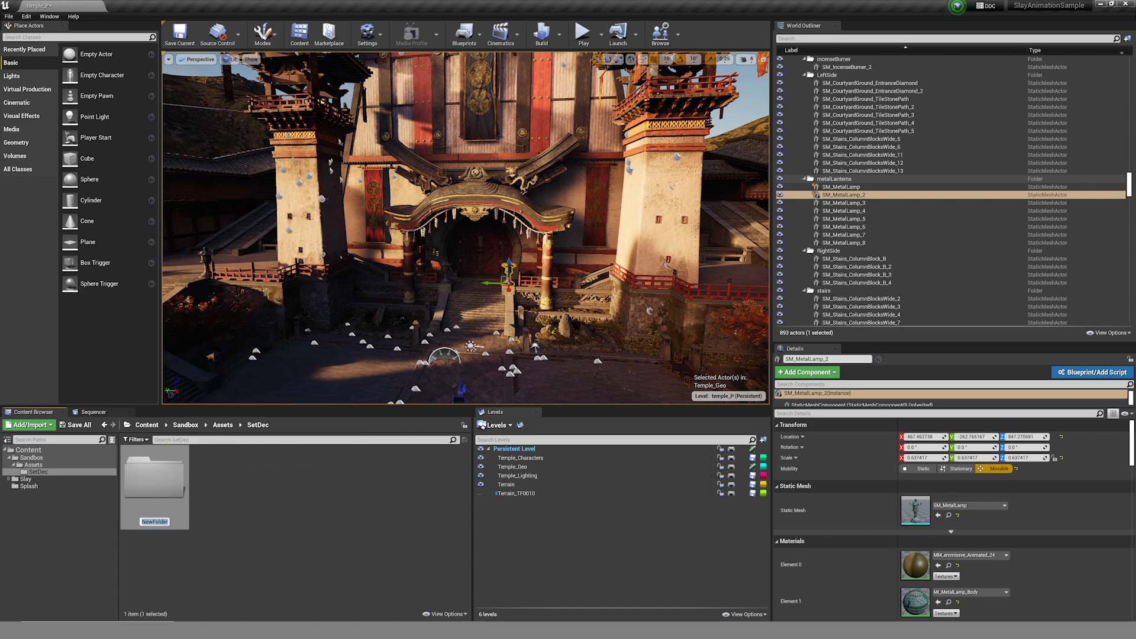
pyautogui.write('MetalLamp')
pyautogui.press('Return')
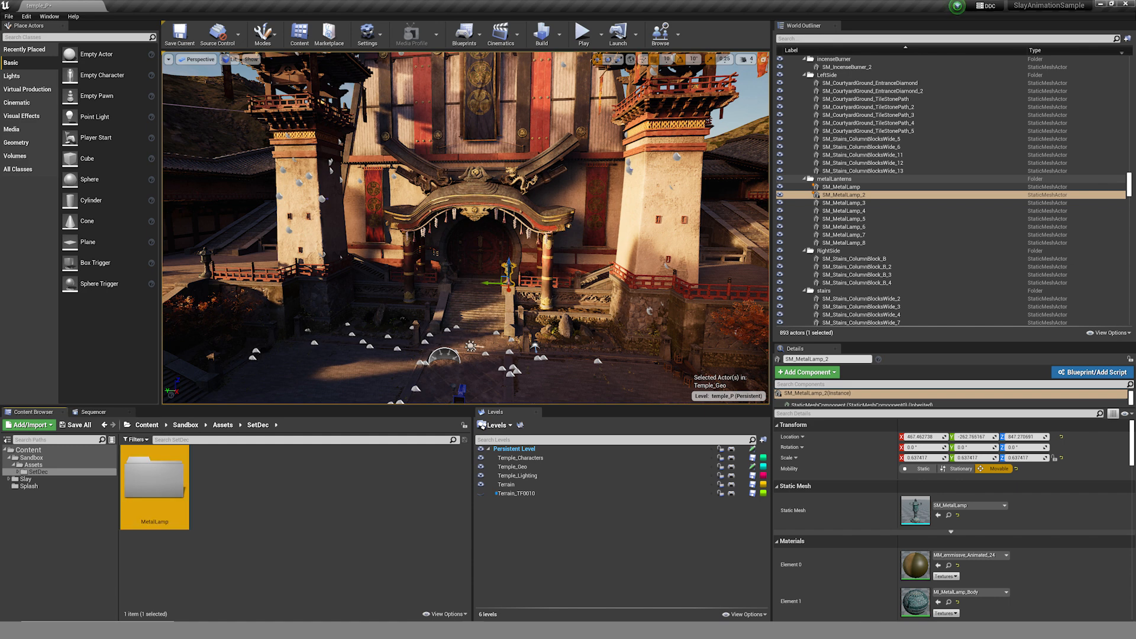
pyautogui.doubleClick(157, 482)
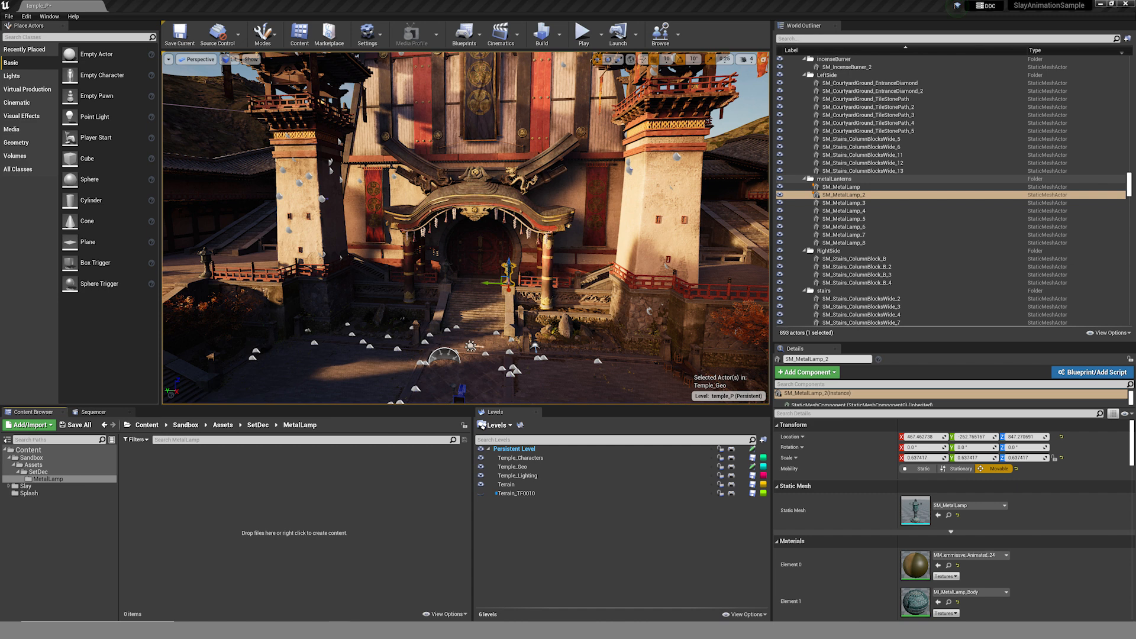
# Start importing the SM_MetalLamp FBX into the MetalLamp folder and review its mesh, transform, miscellaneous and material import options.
pyautogui.click(9, 16)
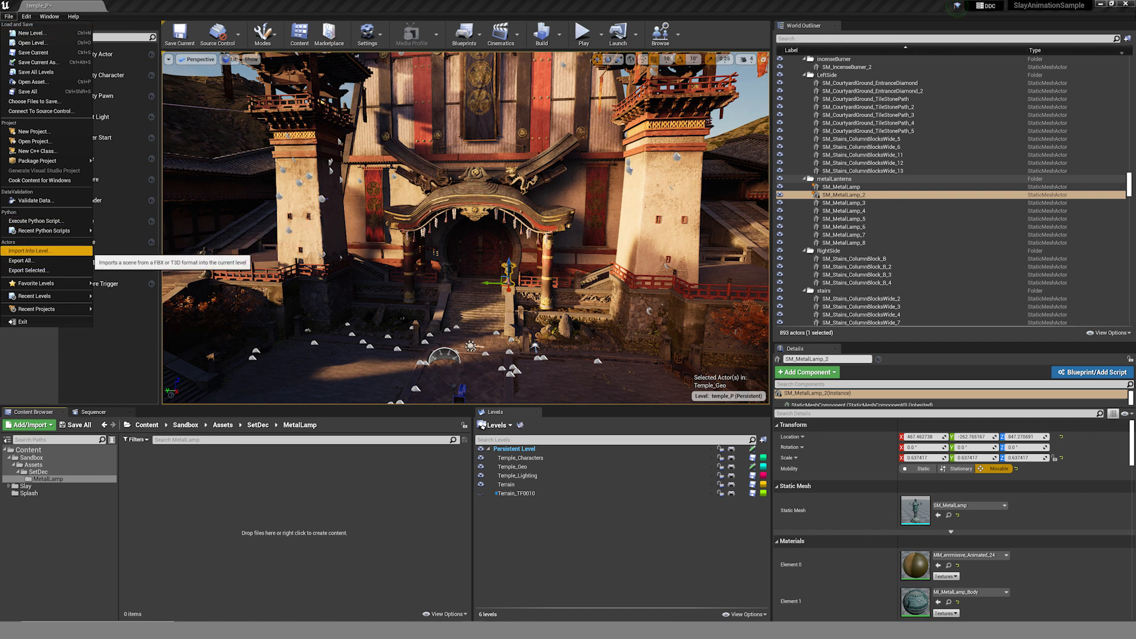
pyautogui.click(31, 251)
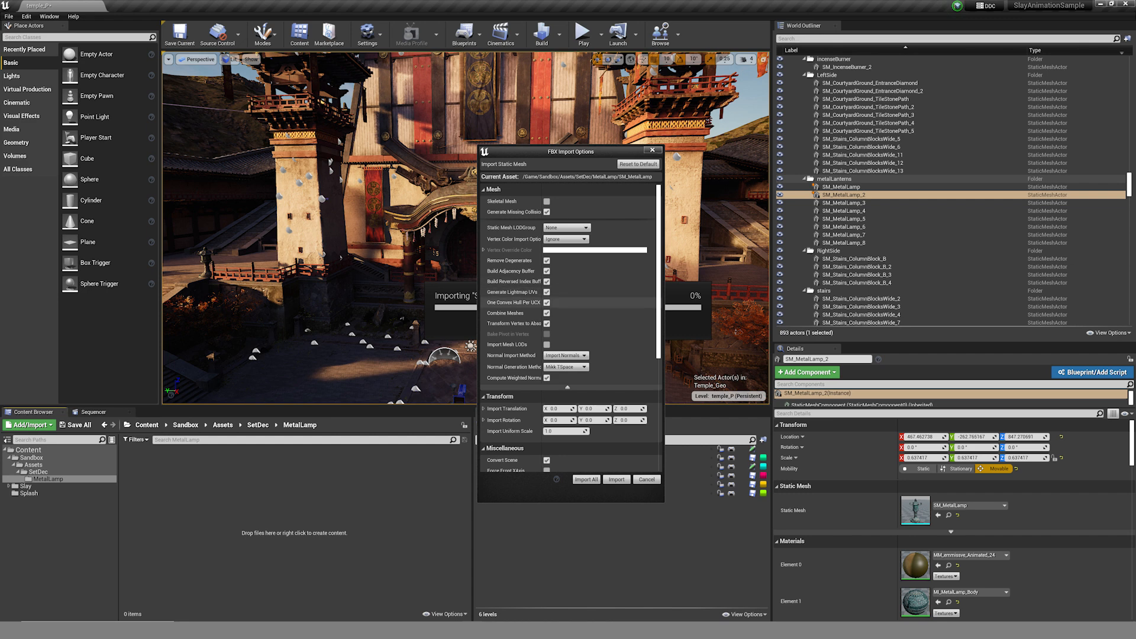
pyautogui.scroll(-2, 533, 290)
pyautogui.scroll(-1, 550, 296)
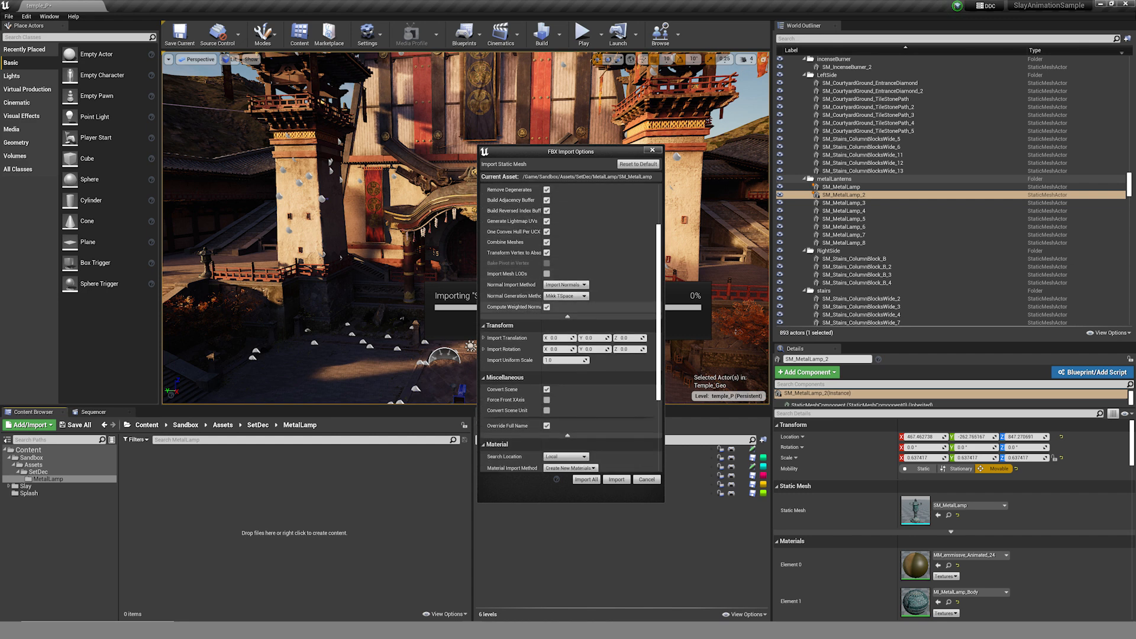
pyautogui.scroll(-4, 569, 329)
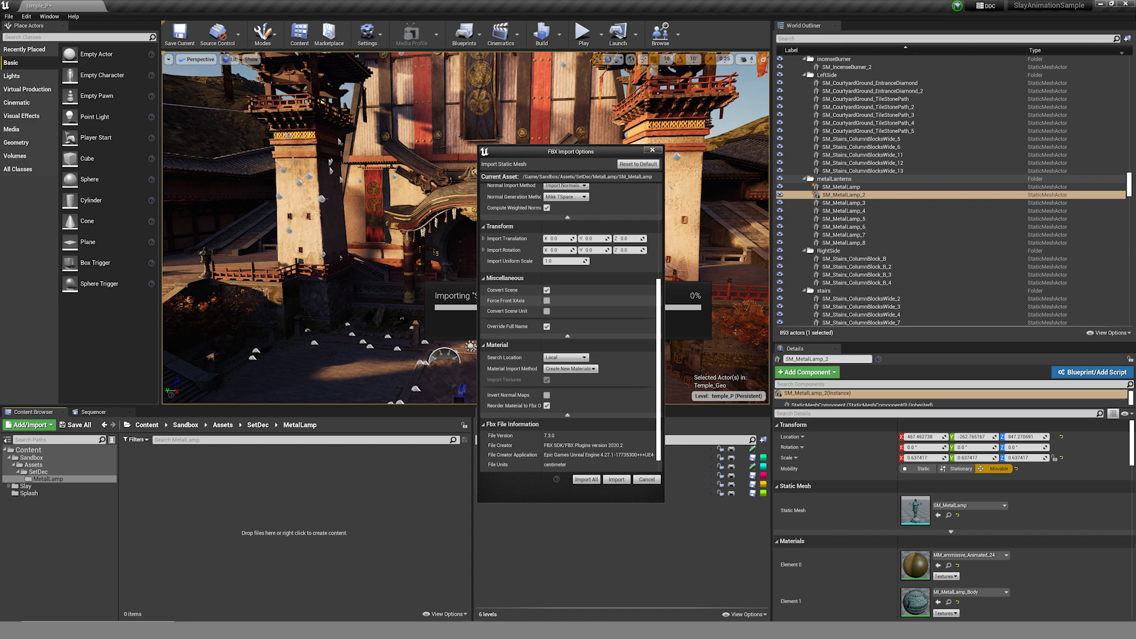
pyautogui.scroll(3, 568, 325)
pyautogui.scroll(3, 568, 327)
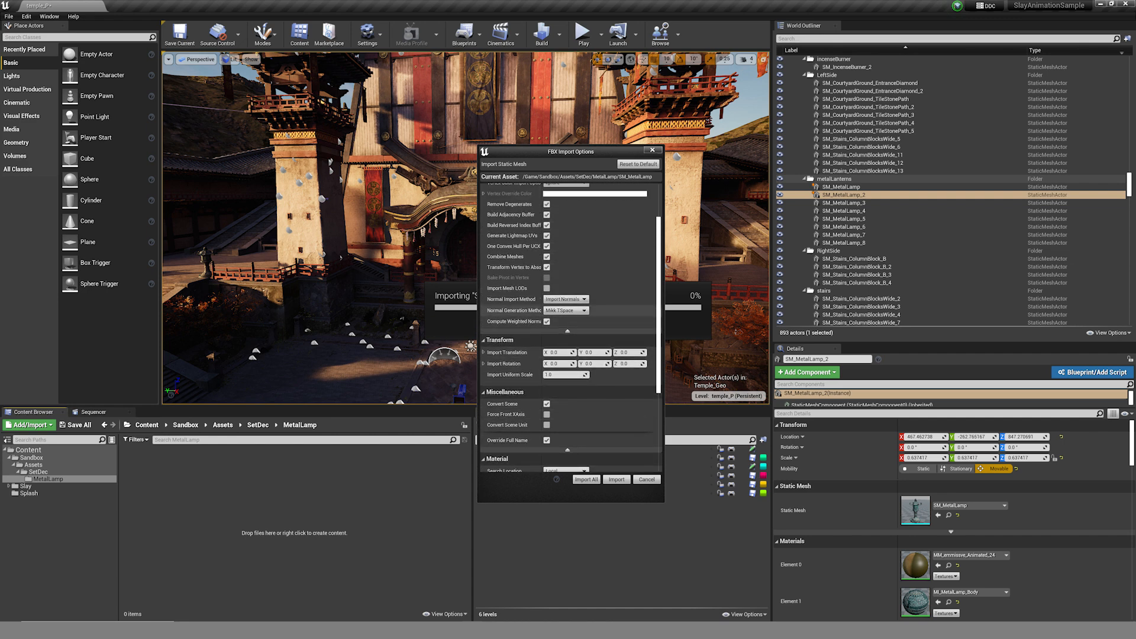
pyautogui.scroll(-4, 568, 327)
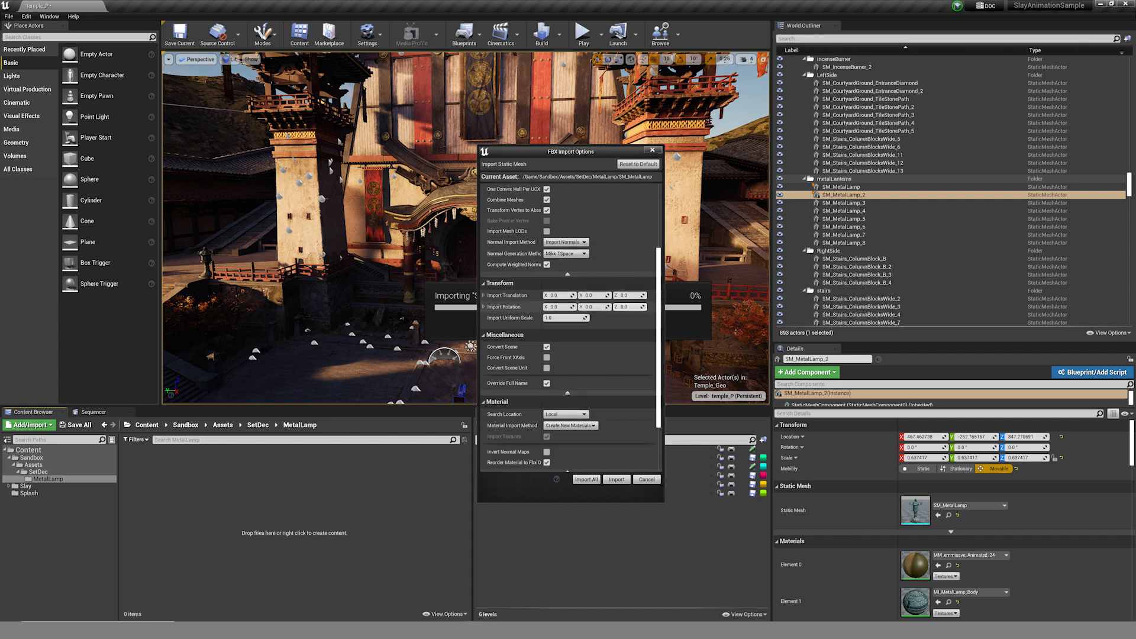
pyautogui.scroll(-2, 568, 327)
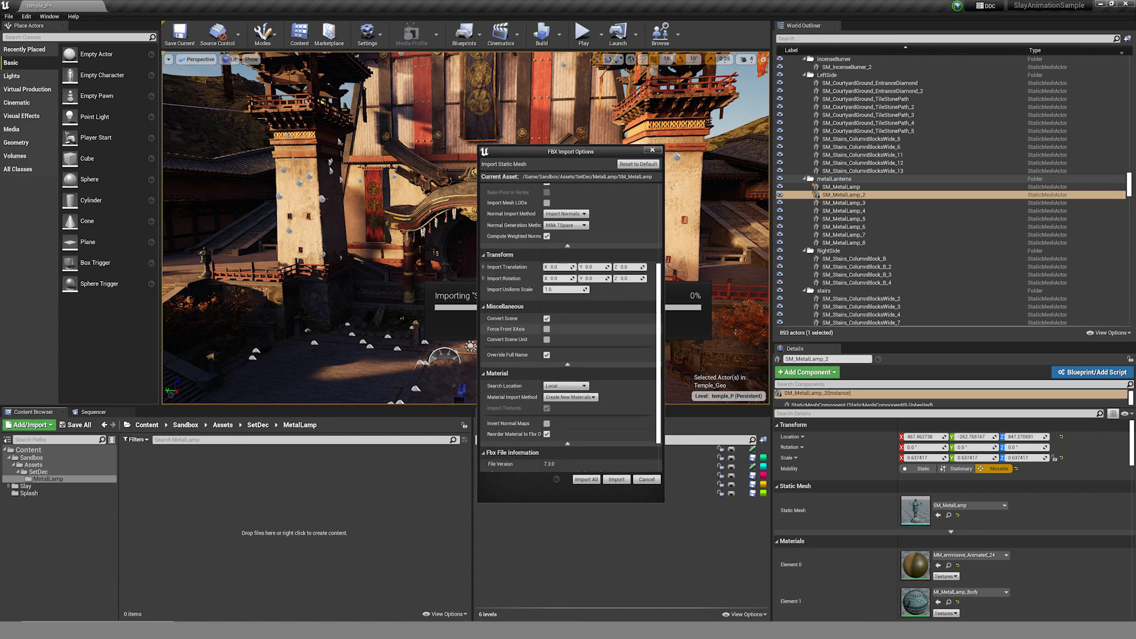
pyautogui.scroll(-3, 568, 327)
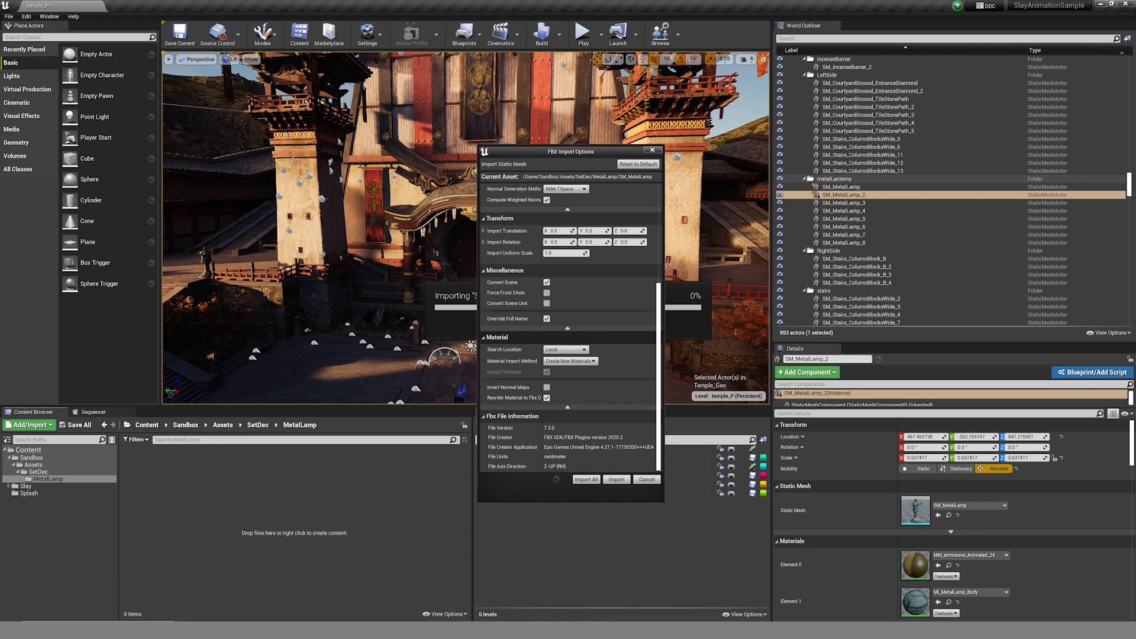
# Set the FBX material import method to Do Not Create Material and turn off Import Textures.
pyautogui.click(570, 361)
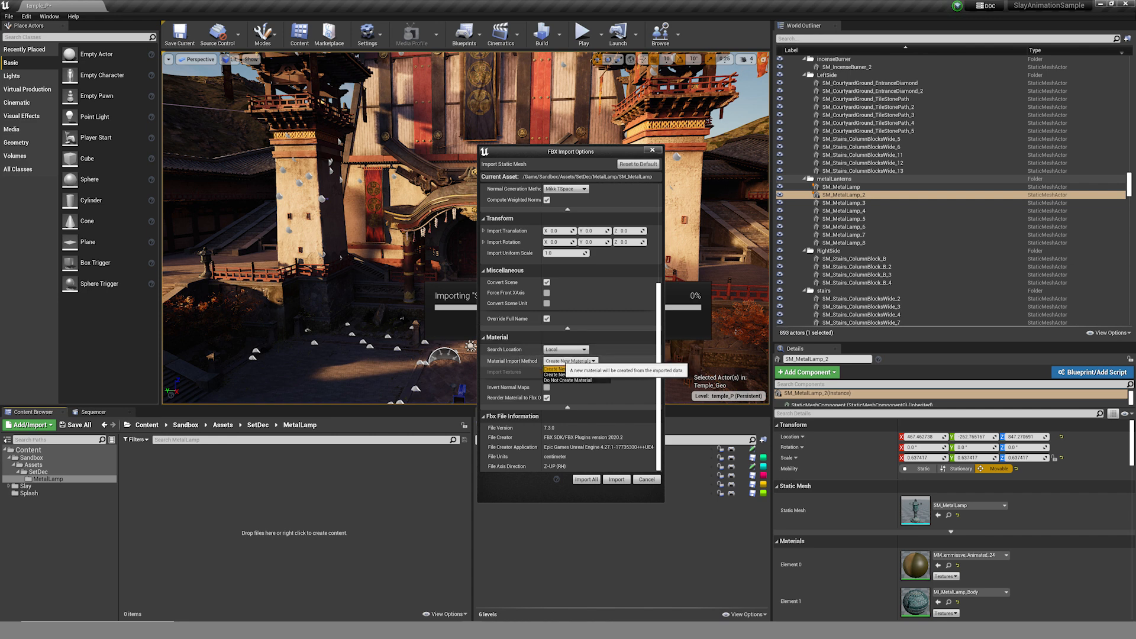
pyautogui.click(568, 381)
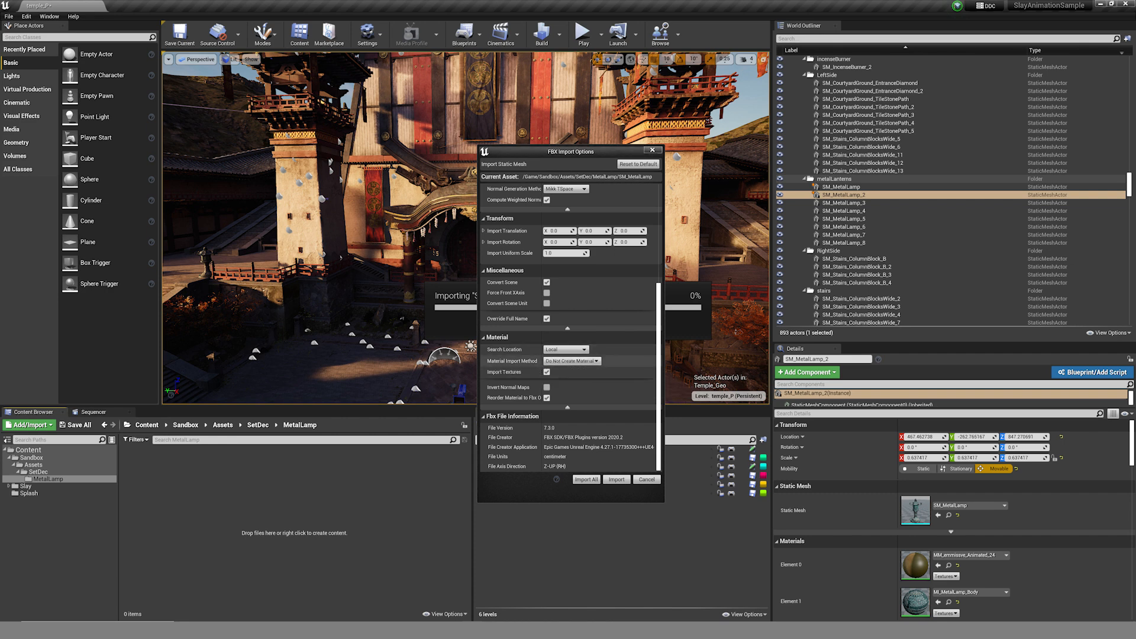
pyautogui.click(547, 372)
# Recheck the import options with Combine Meshes kept on, import the lamp as a static mesh and dismiss the message log.
pyautogui.scroll(3, 568, 326)
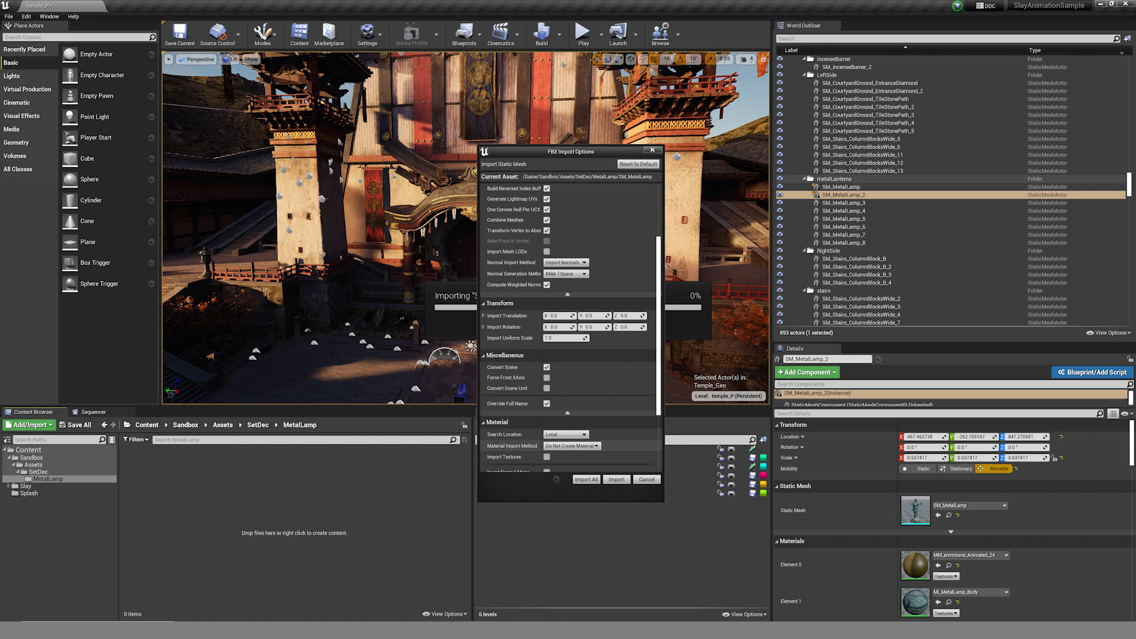
pyautogui.scroll(5, 571, 325)
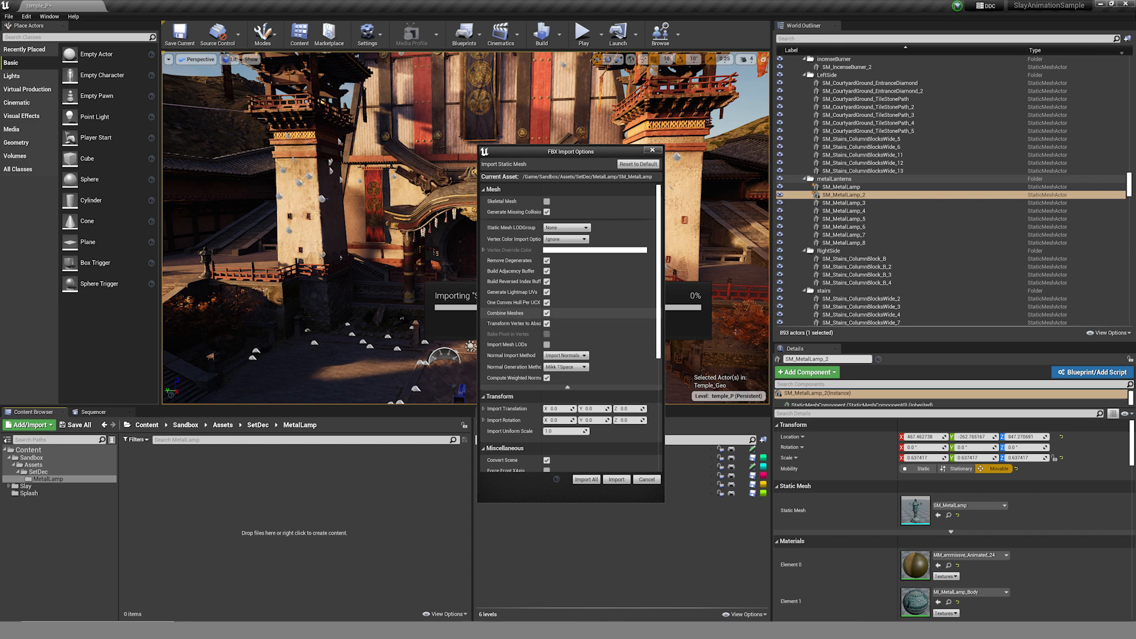
pyautogui.click(547, 313)
pyautogui.click(547, 313)
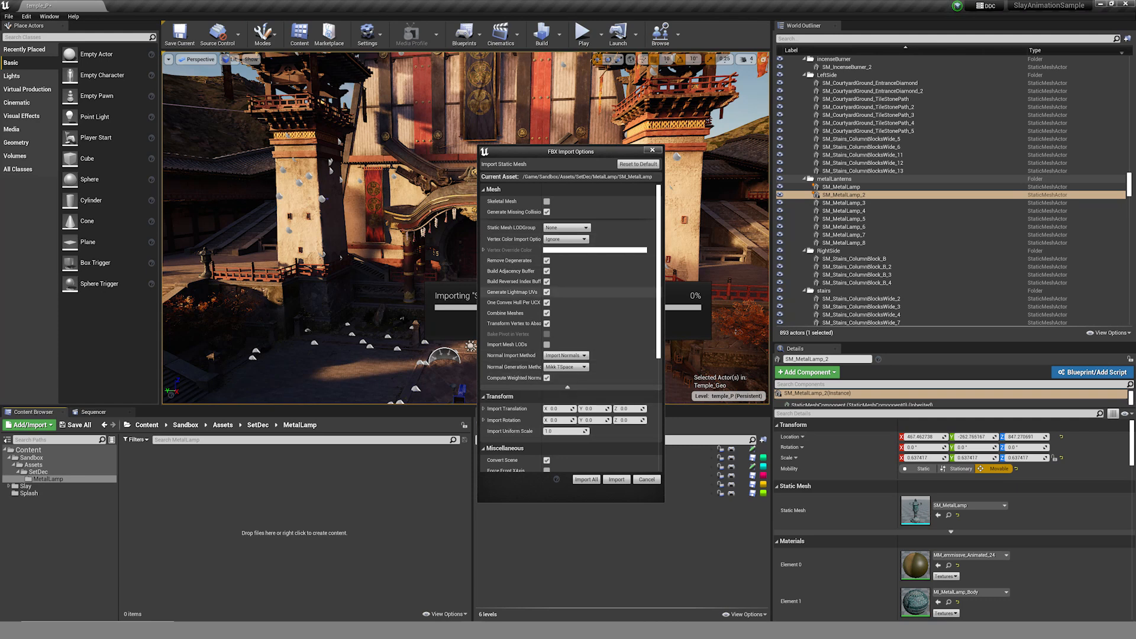
pyautogui.scroll(-3, 569, 331)
pyautogui.scroll(-3, 570, 329)
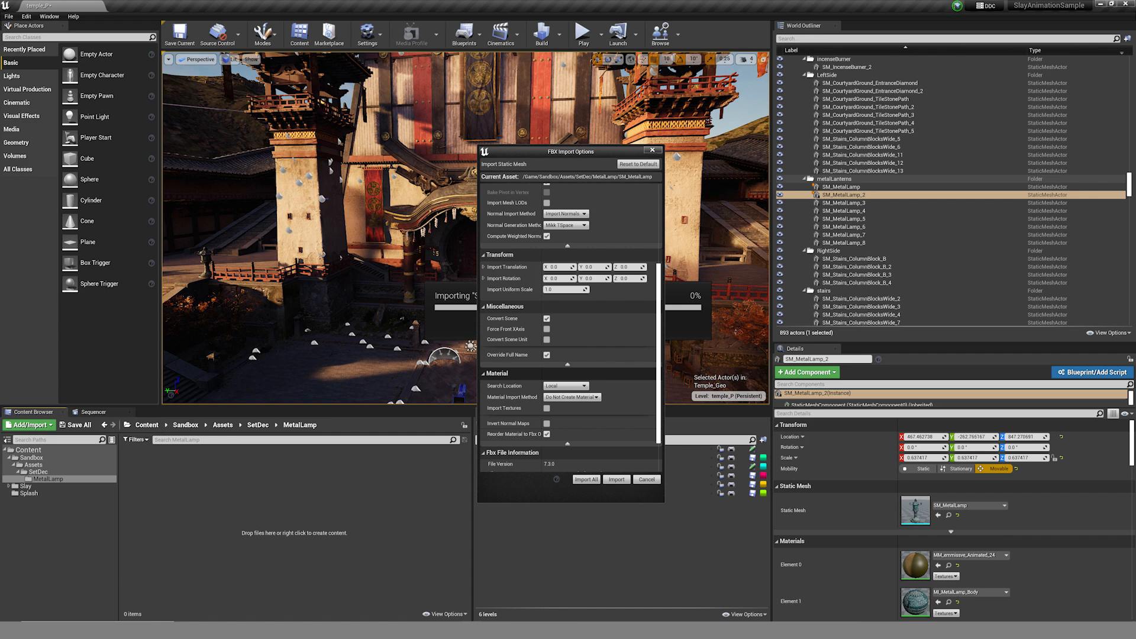
pyautogui.scroll(3, 569, 331)
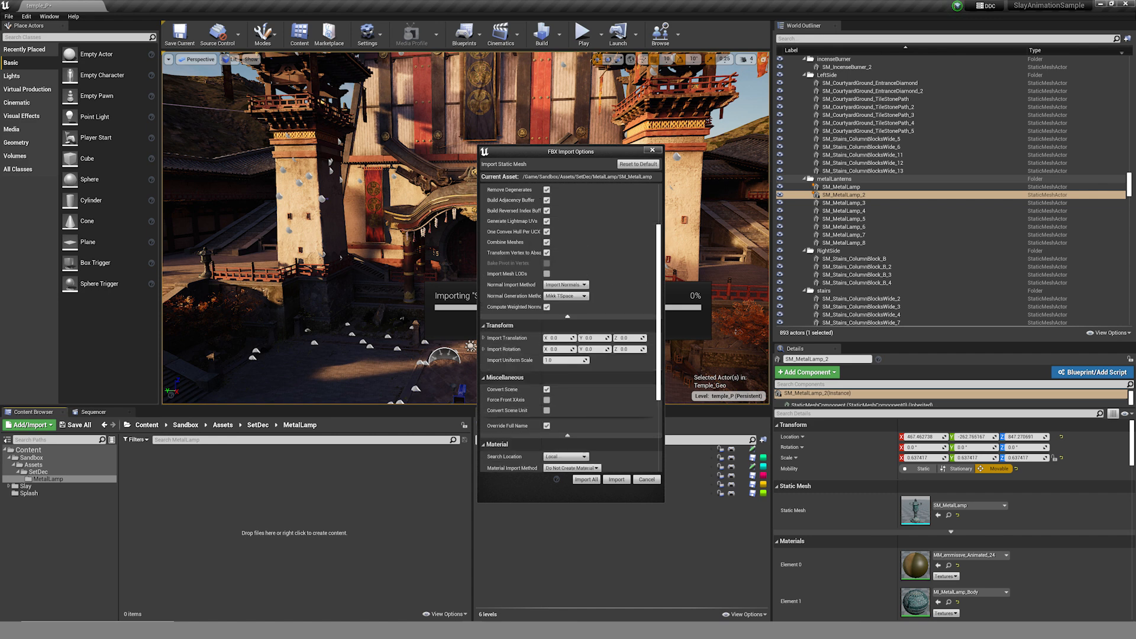
pyautogui.scroll(2, 569, 330)
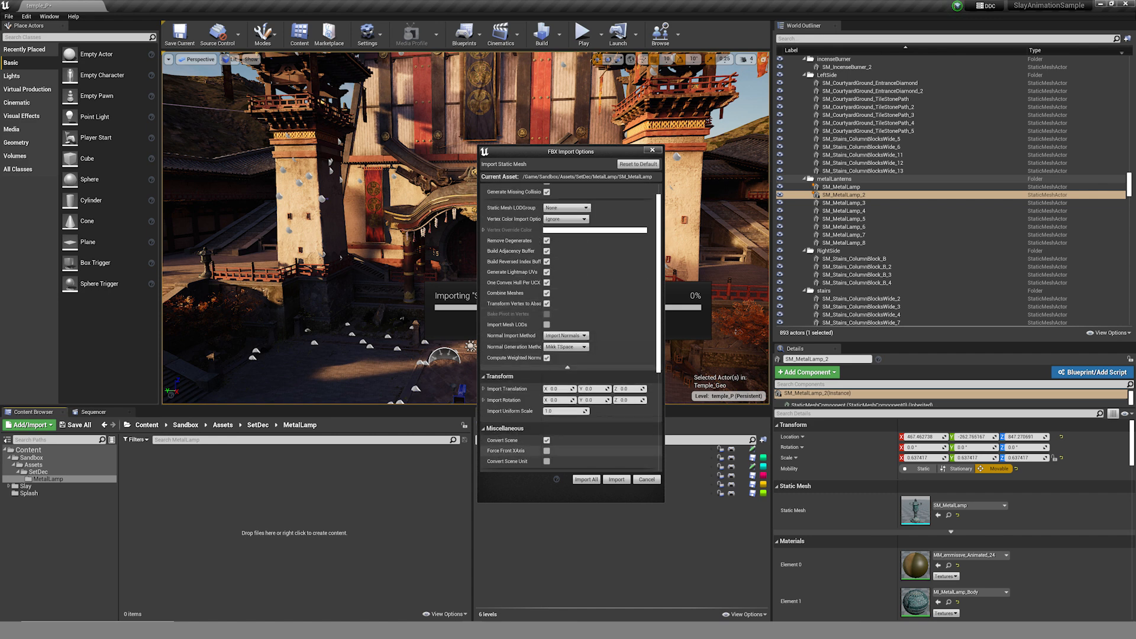
pyautogui.scroll(1, 570, 329)
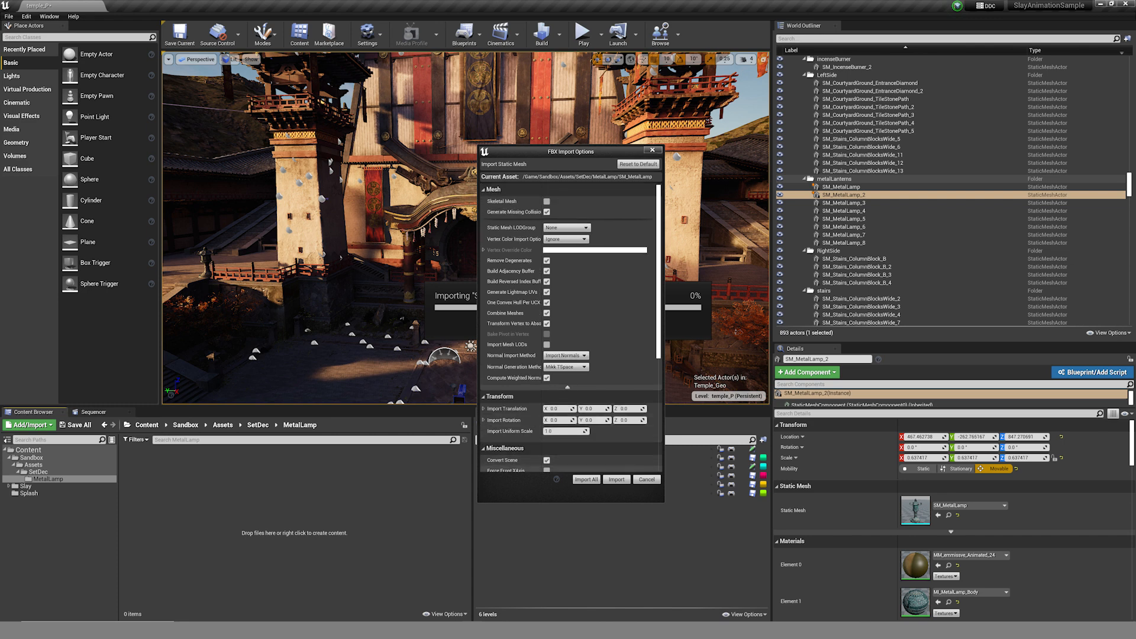
pyautogui.click(617, 479)
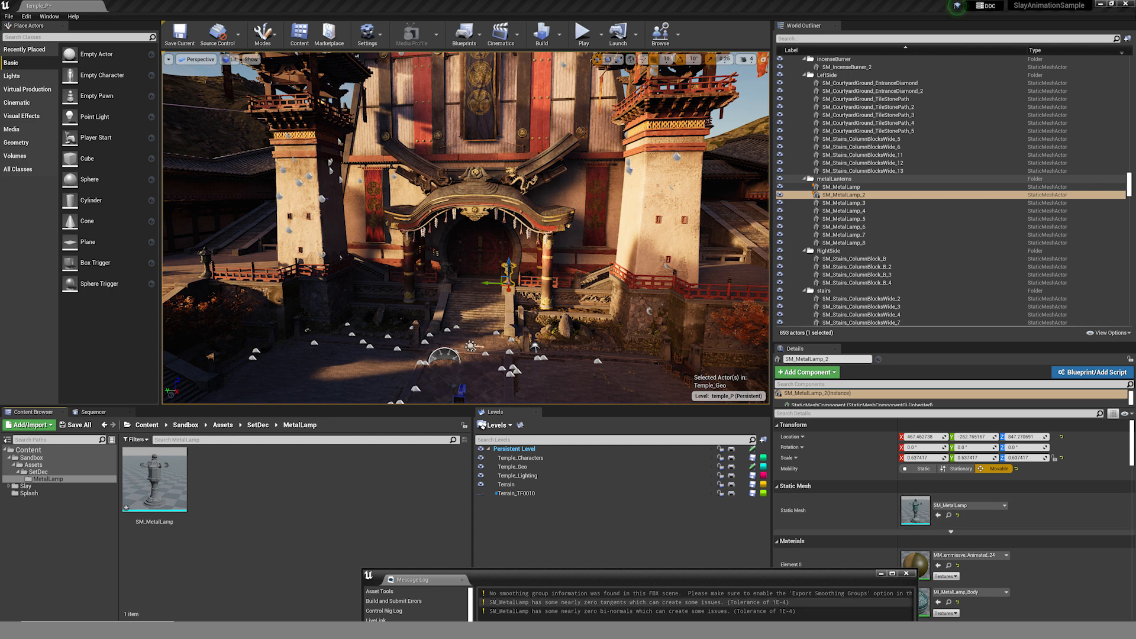
pyautogui.click(906, 573)
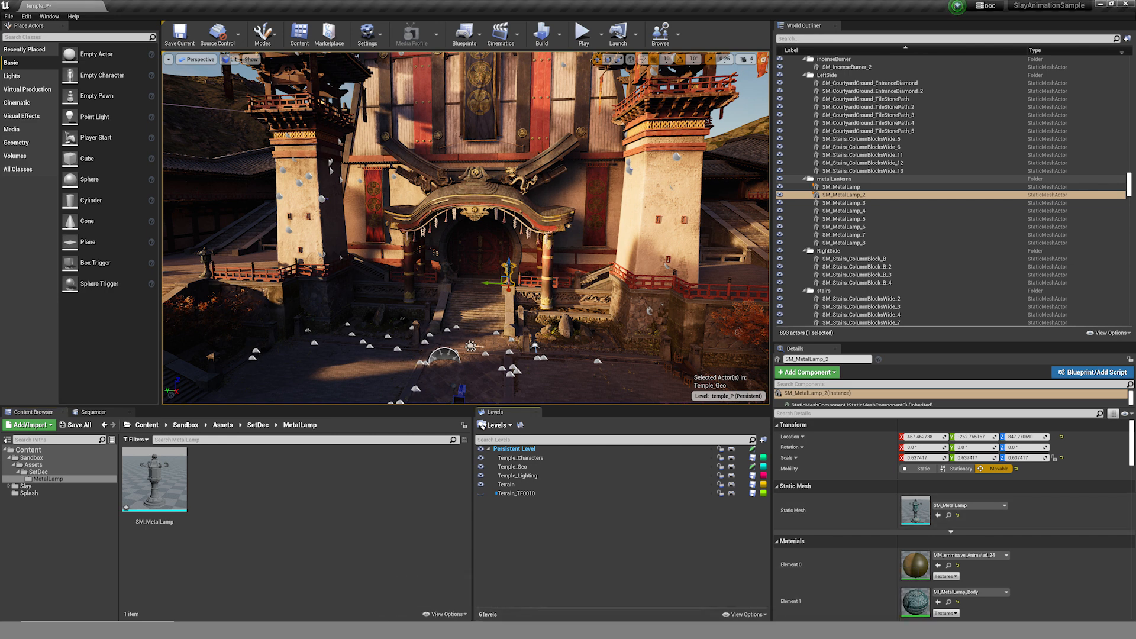
# Open the imported SM_MetalLamp mesh and examine its geometry and material slot names up close.
pyautogui.doubleClick(155, 477)
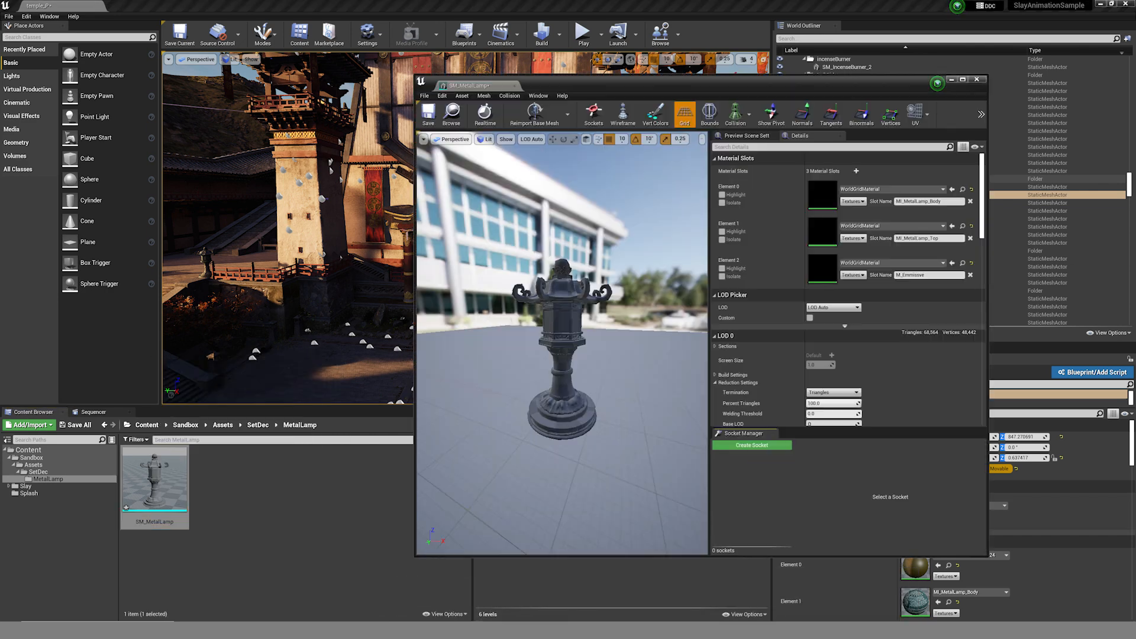
pyautogui.moveTo(562, 343); pyautogui.dragTo(645, 340, button='right')
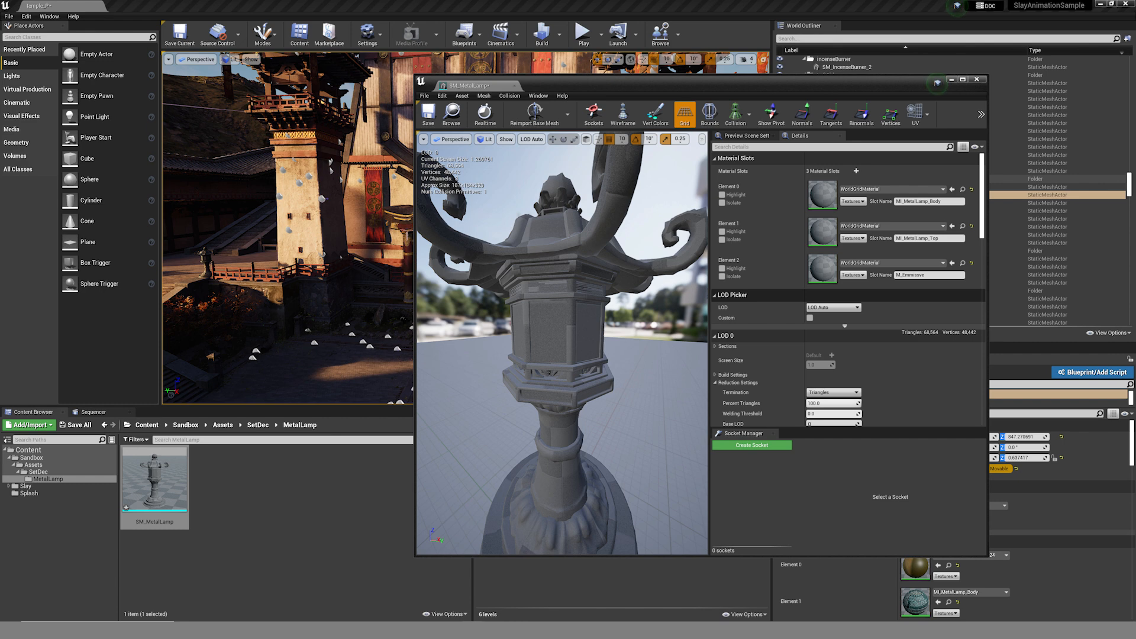
pyautogui.click(949, 202)
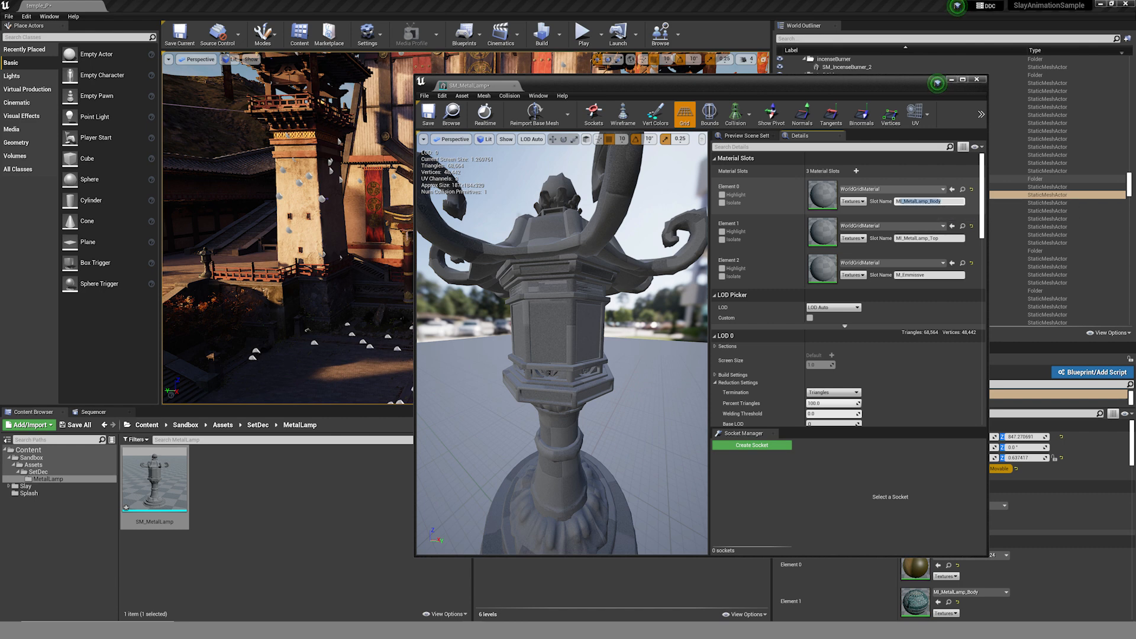
pyautogui.click(896, 238)
pyautogui.moveTo(925, 275); pyautogui.dragTo(882, 274)
pyautogui.keyDown('alt'); pyautogui.moveTo(646, 307); pyautogui.dragTo(592, 355, button='right'); pyautogui.keyUp('alt')
# Isolate the M_Emmissive material slot to inspect the lamp's emissive panels from several angles, and turn the isolation off.
pyautogui.click(722, 276)
pyautogui.press('w')
pyautogui.moveTo(634, 308)
pyautogui.mouseDown(button='right')
pyautogui.moveTo(616, 305)
pyautogui.moveTo(644, 305)
pyautogui.mouseUp(button='right')
pyautogui.press('s')
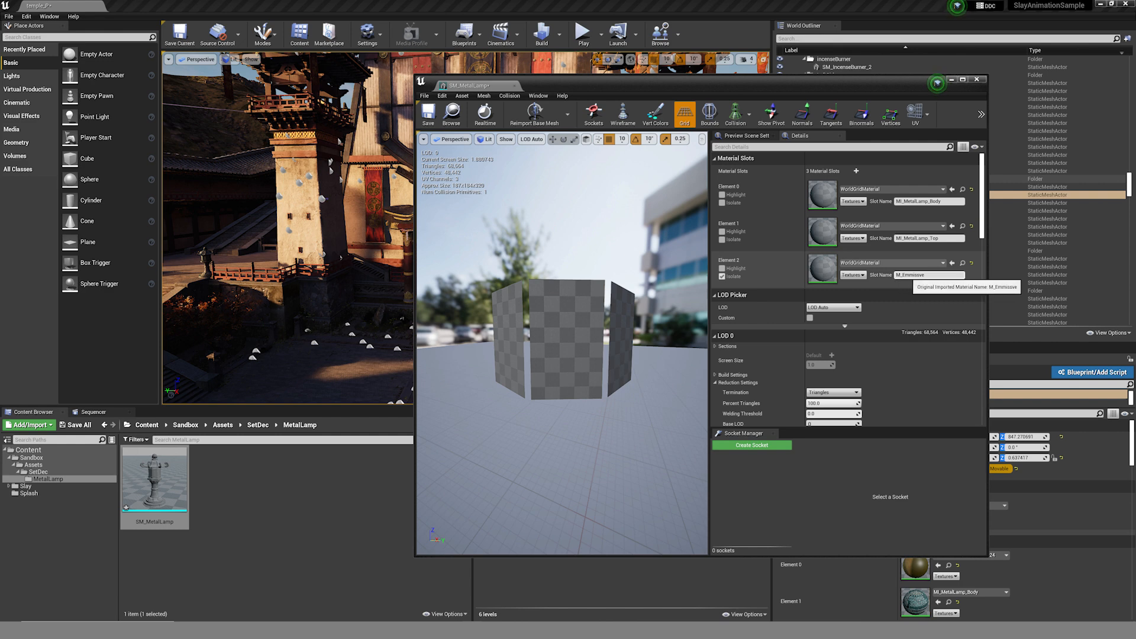
pyautogui.keyDown('alt'); pyautogui.moveTo(616, 349); pyautogui.dragTo(538, 350); pyautogui.keyUp('alt')
pyautogui.moveTo(539, 350); pyautogui.dragTo(453, 349, button='right')
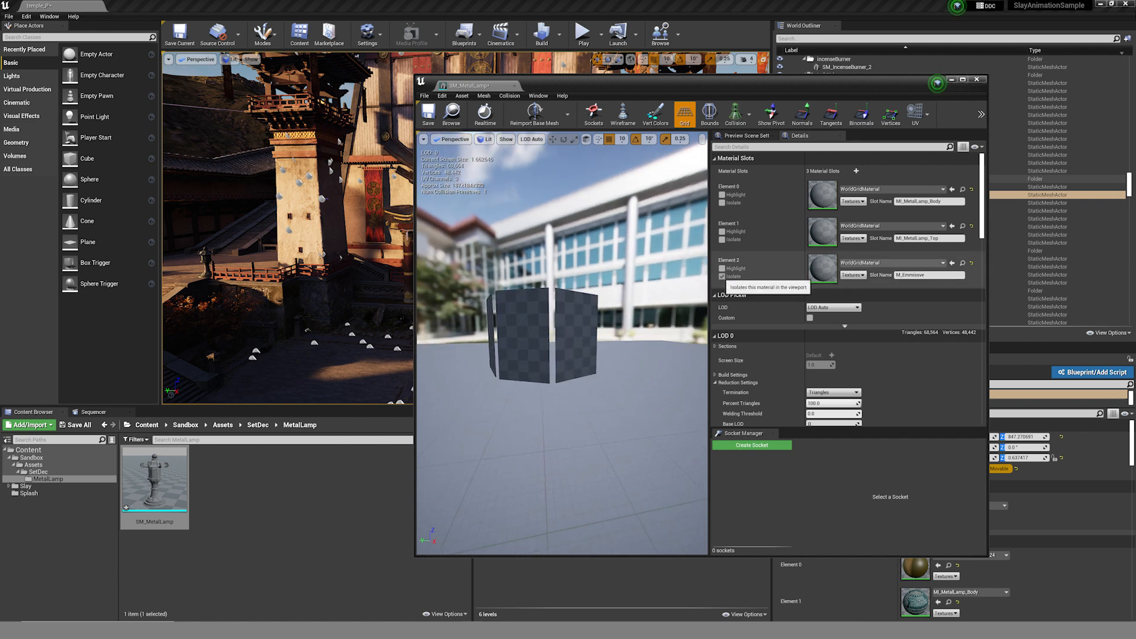
pyautogui.click(722, 276)
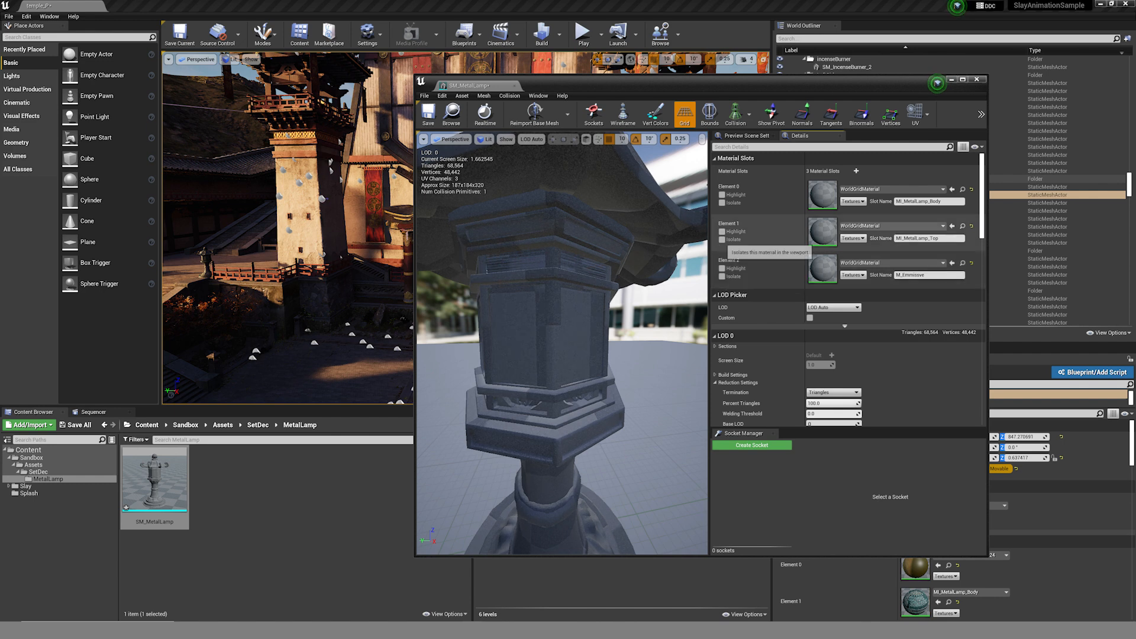
# Isolate the MI_MetalLamp_Top and MI_MetalLamp_Body slots in turn to inspect which parts they cover, and turn isolation off.
pyautogui.click(722, 240)
pyautogui.moveTo(621, 307); pyautogui.dragTo(509, 315, button='right')
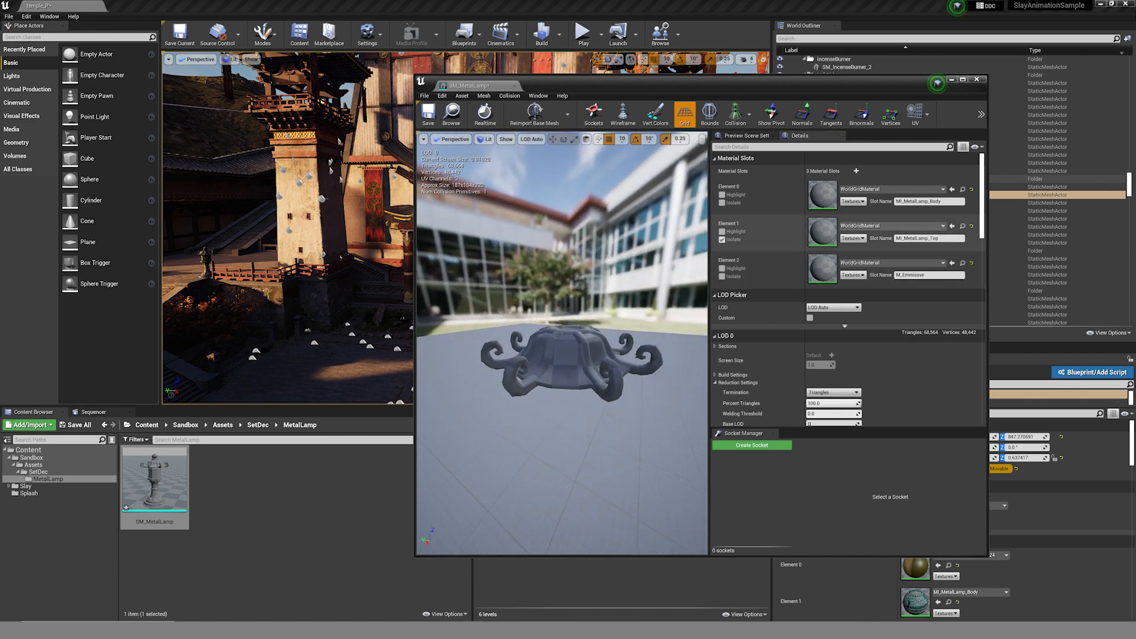
pyautogui.click(722, 240)
pyautogui.click(722, 203)
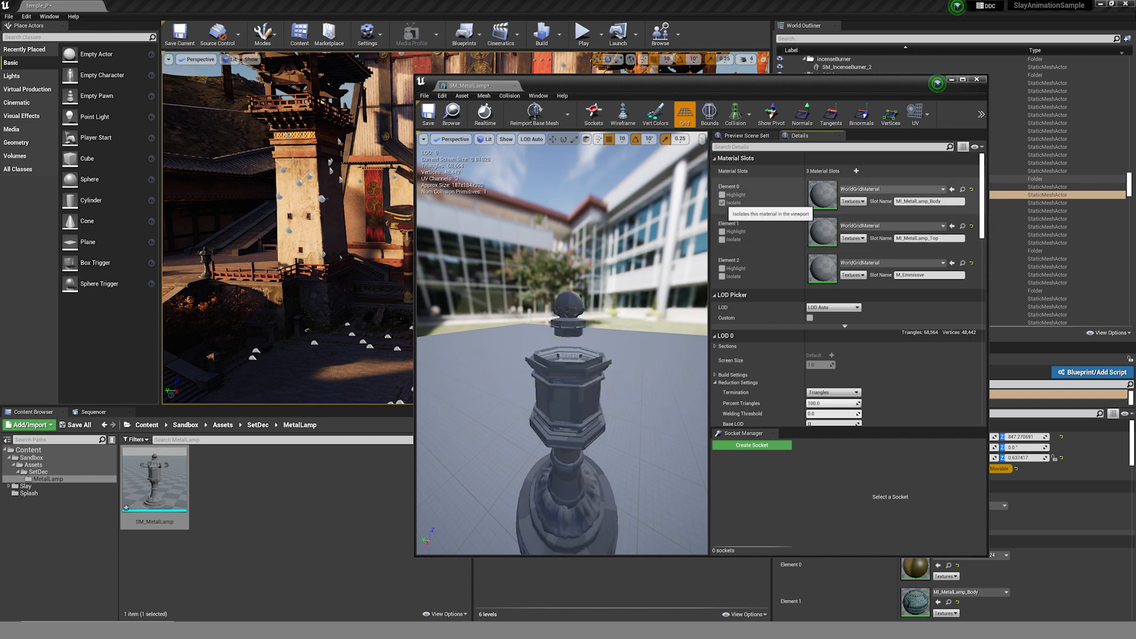
pyautogui.click(722, 203)
pyautogui.click(722, 203)
pyautogui.click(722, 202)
pyautogui.click(722, 239)
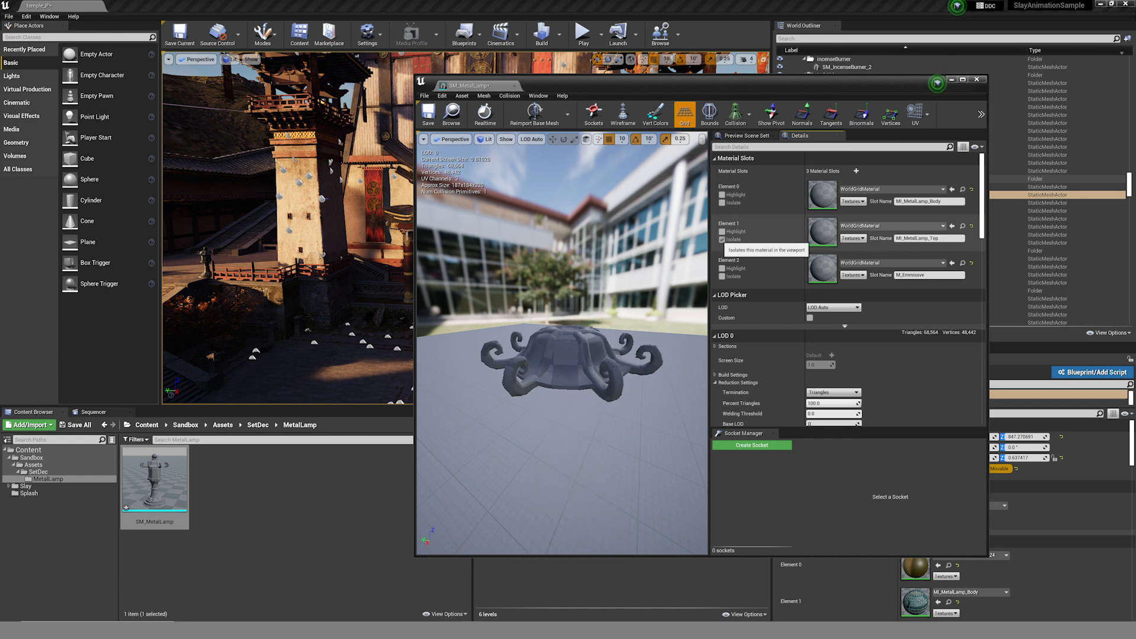
pyautogui.click(722, 239)
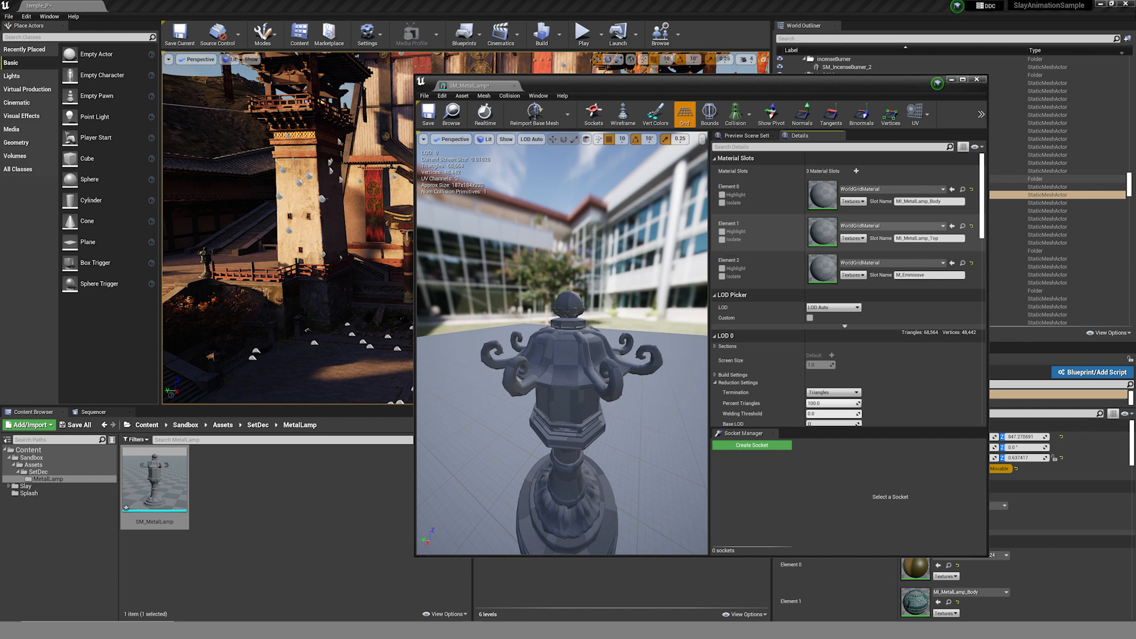
# Frame the whole lamp, save the SM_MetalLamp mesh and close its editor.
pyautogui.press('f')
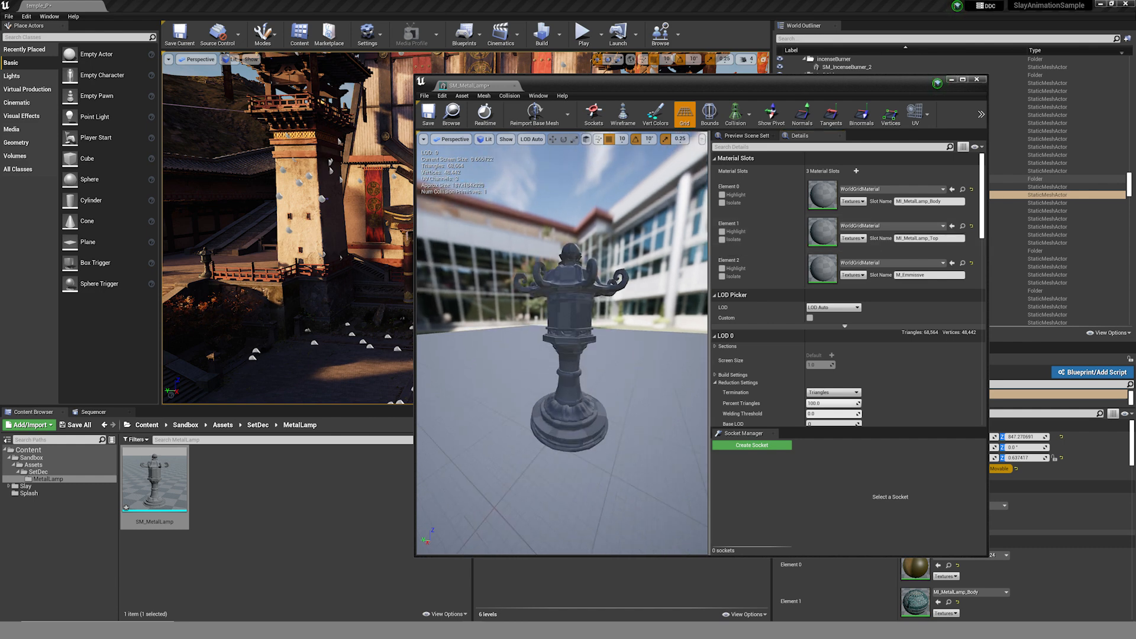
pyautogui.click(428, 113)
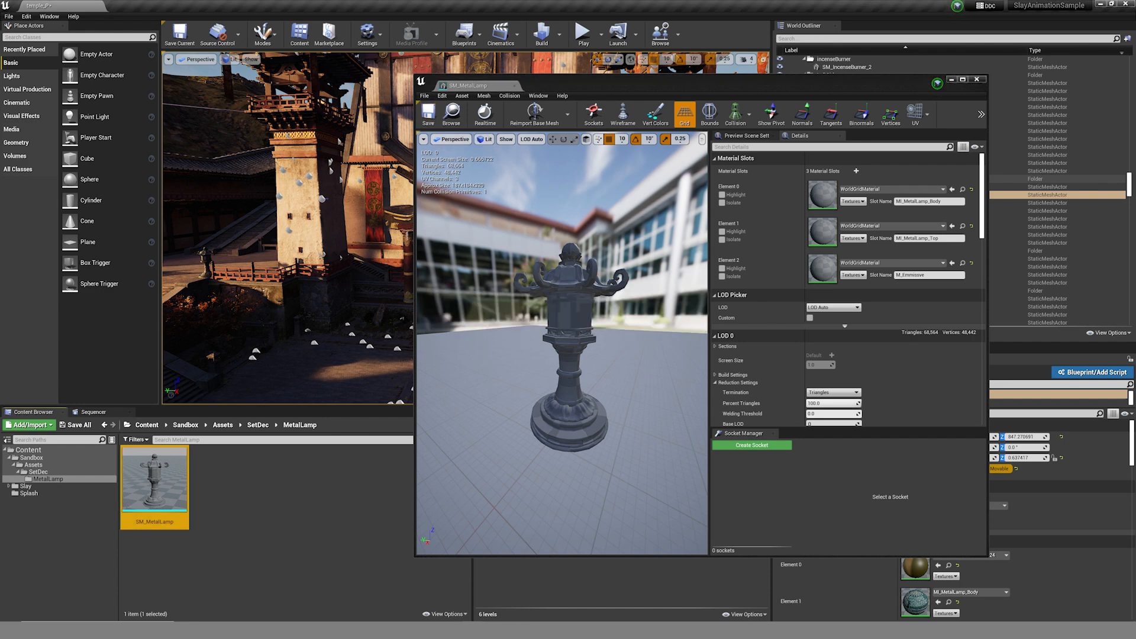
pyautogui.click(977, 79)
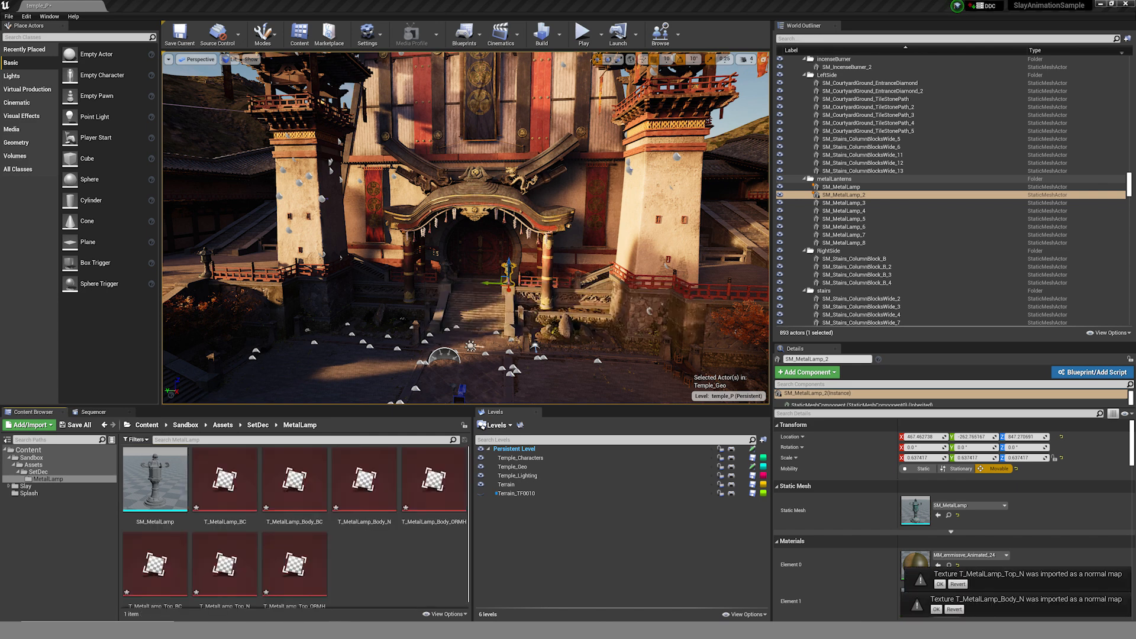
# Examine the lamp's imported textures in the MetalLamp folder, covering the BC base colour maps, the normal maps and T_MetalLamp_Body_ORMH.
pyautogui.click(249, 479)
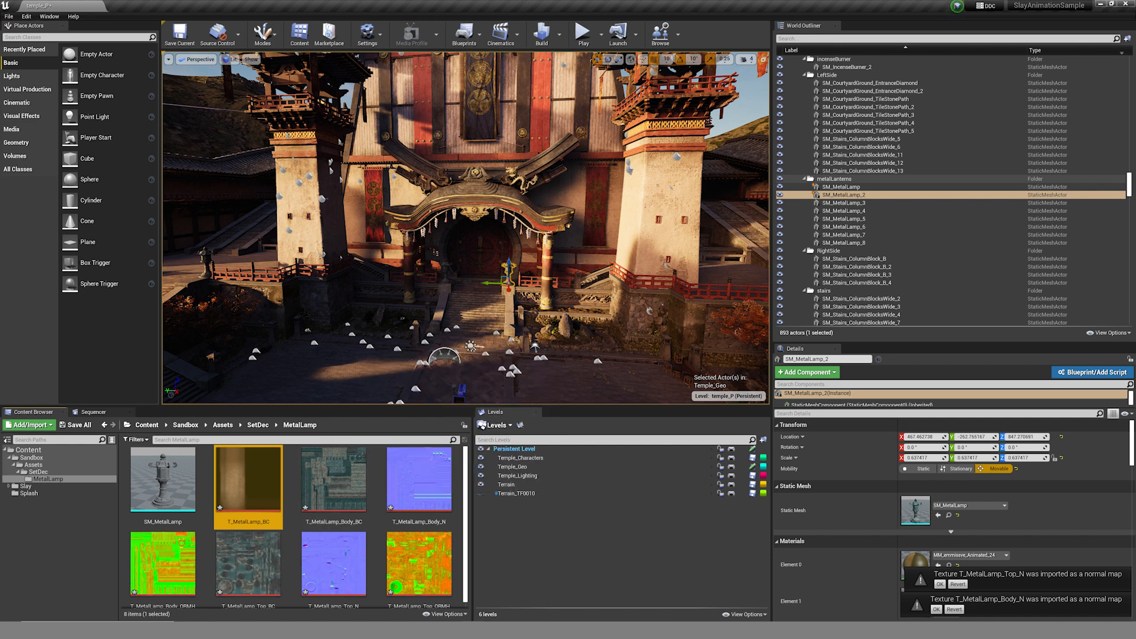
pyautogui.click(333, 478)
pyautogui.click(248, 559)
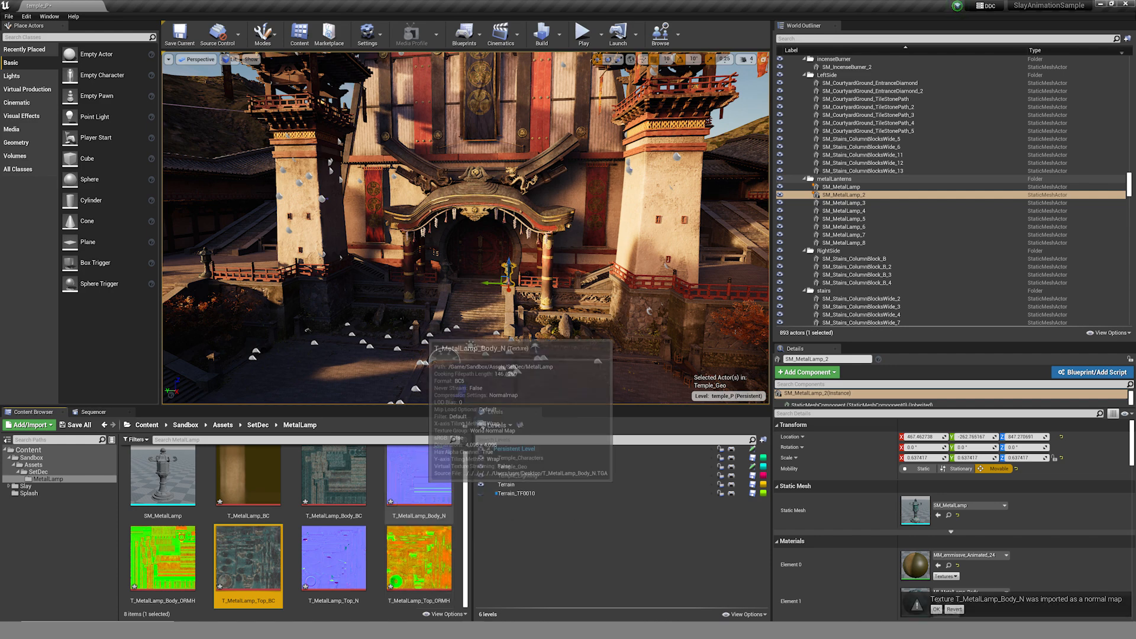
pyautogui.click(163, 556)
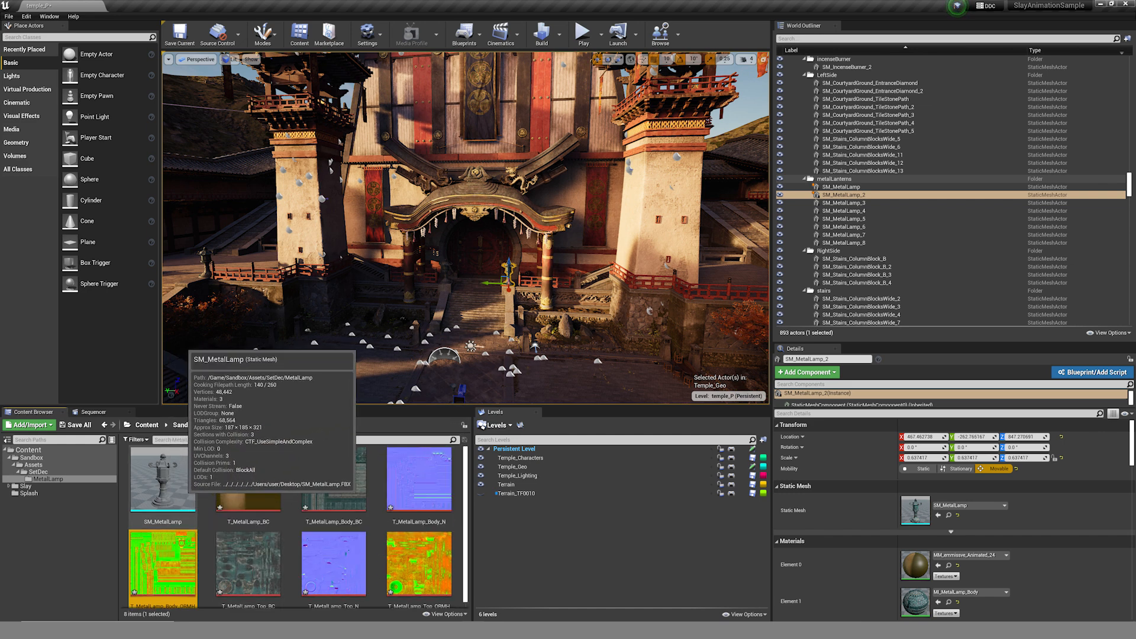
pyautogui.click(204, 507)
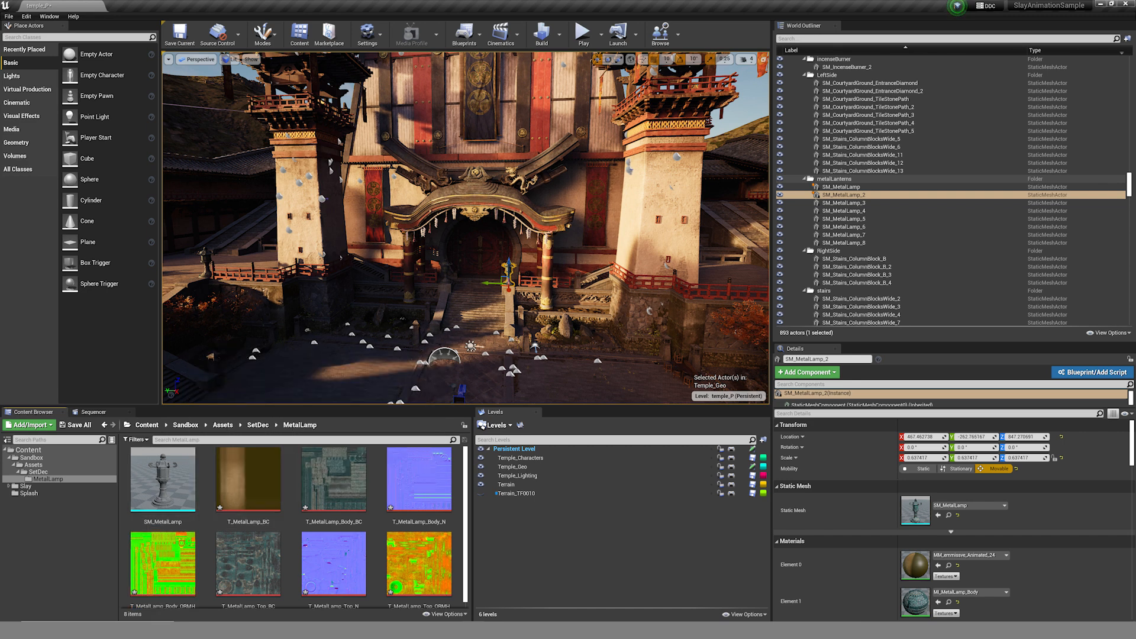
pyautogui.click(156, 514)
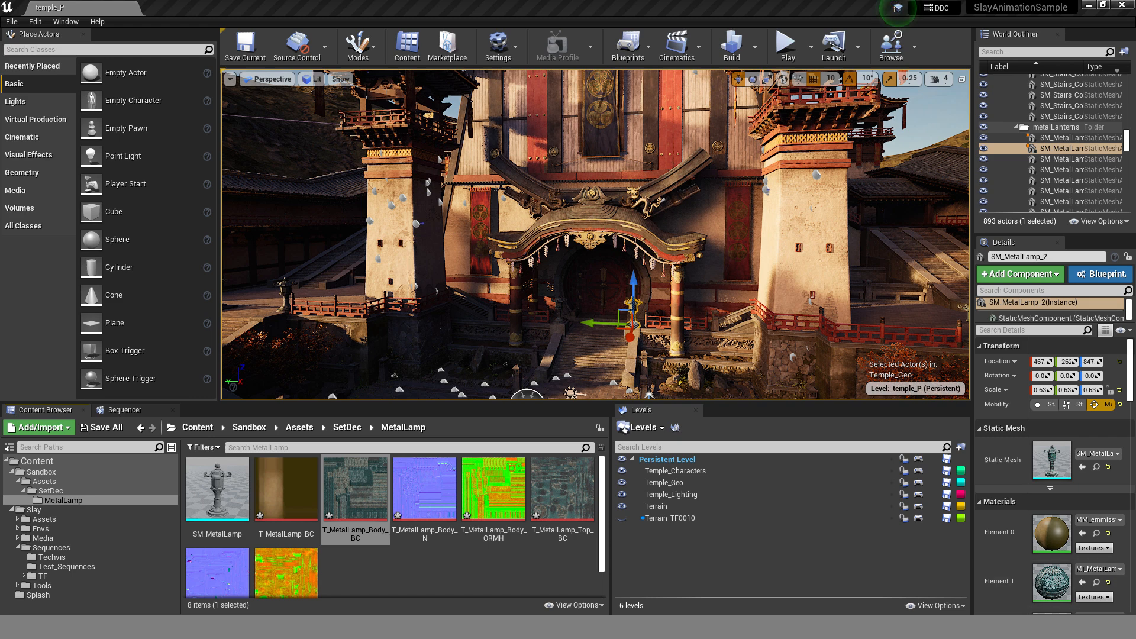
pyautogui.press('Escape')
# Open the T_MetalLamp_Body_BC and T_MetalLamp_Body_N textures and compare the full maps and their texture settings.
pyautogui.click(355, 492)
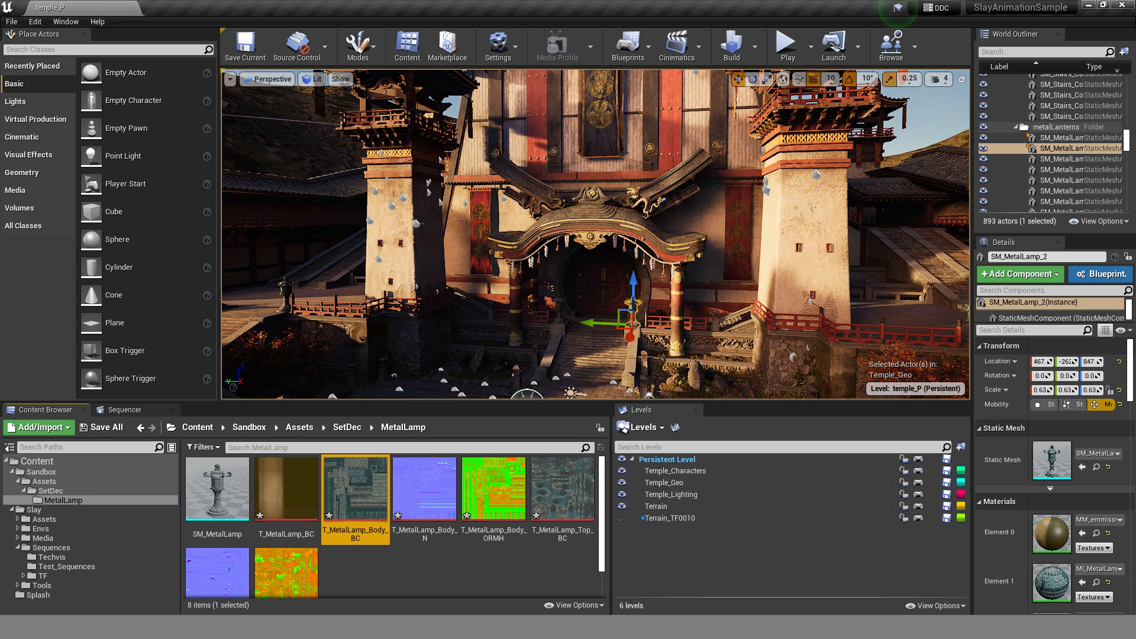
pyautogui.doubleClick(355, 491)
pyautogui.click(425, 497)
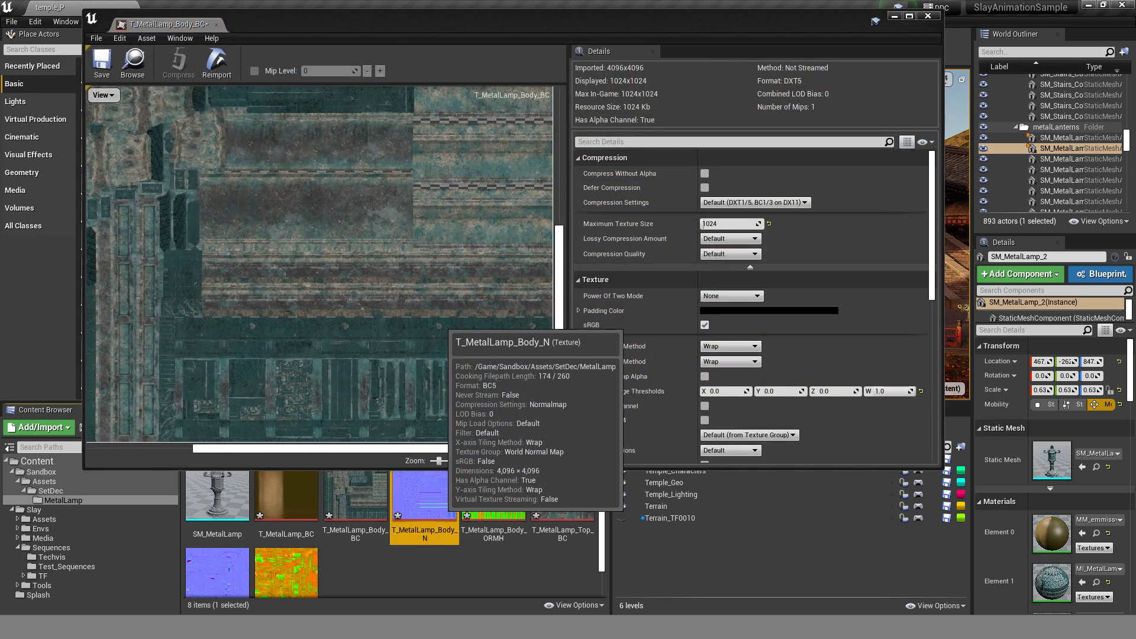
pyautogui.doubleClick(424, 503)
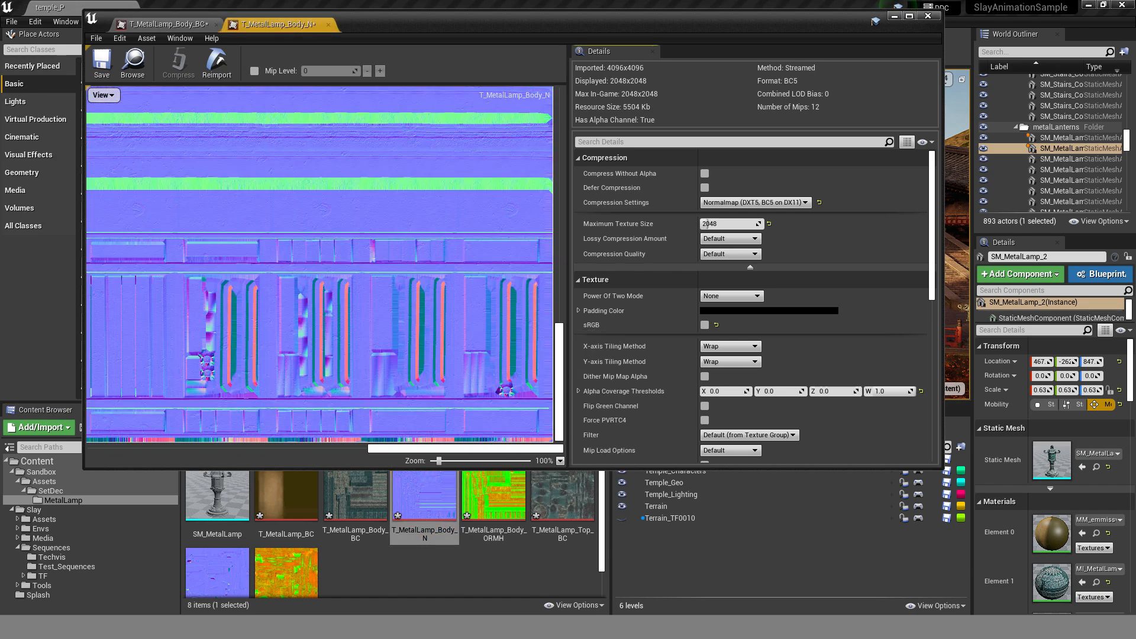
pyautogui.scroll(-4, 414, 219)
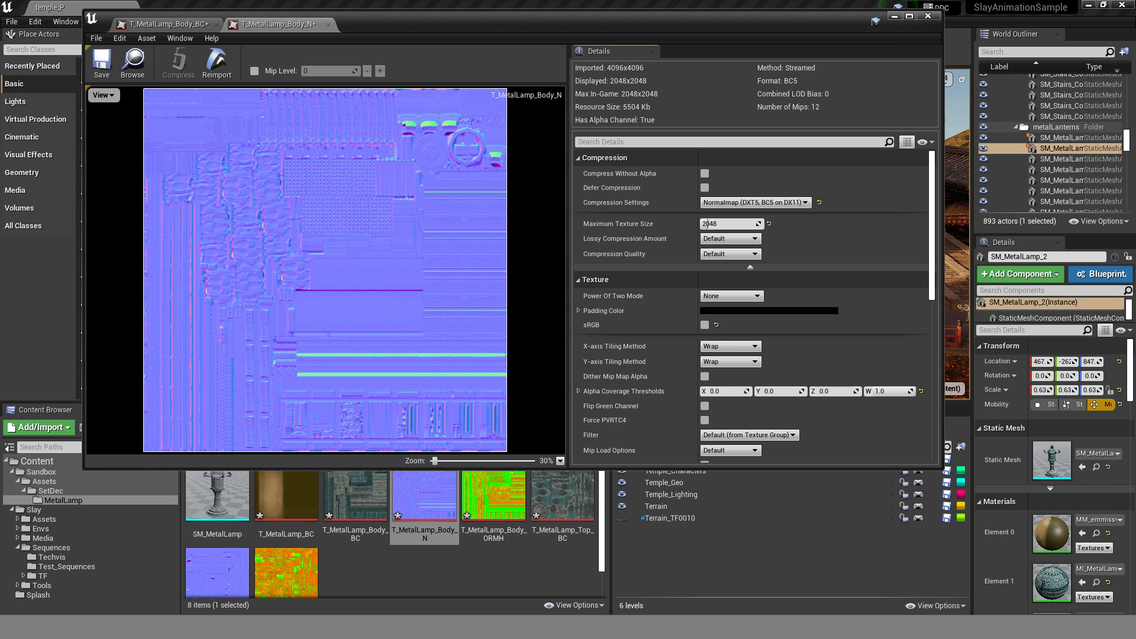
pyautogui.click(163, 24)
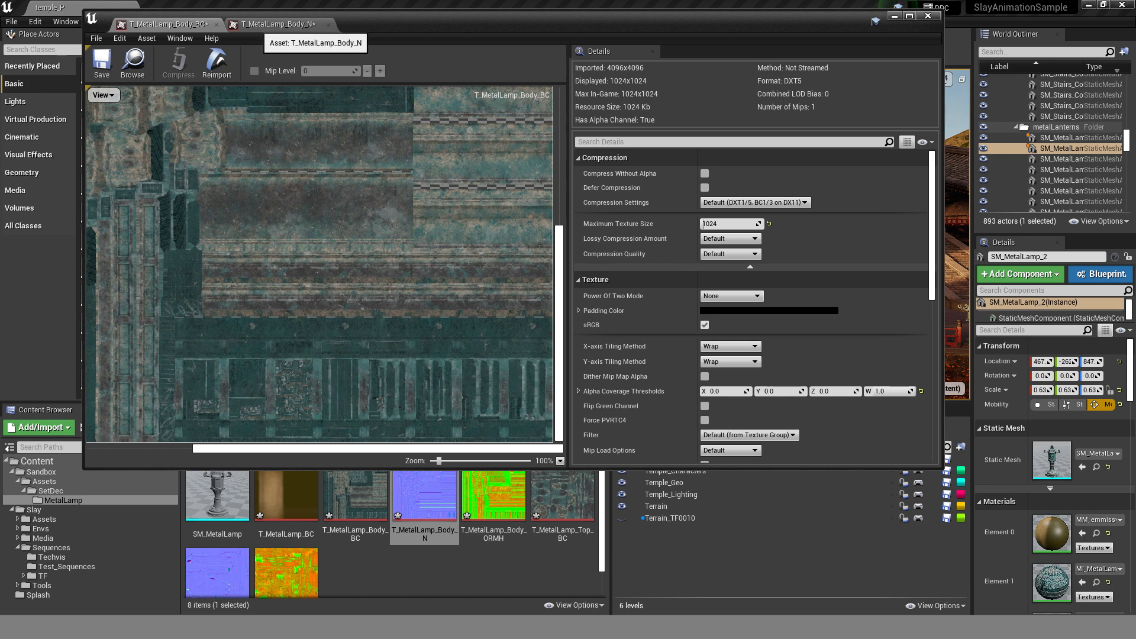
pyautogui.scroll(-1, 407, 329)
pyautogui.scroll(-1, 407, 329)
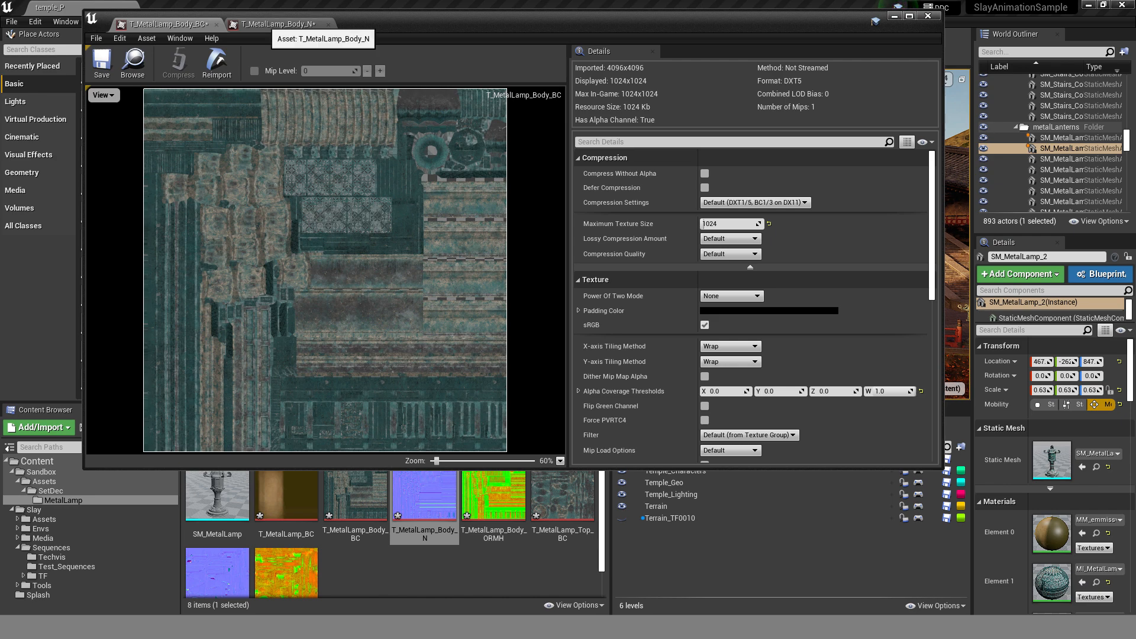
pyautogui.click(276, 25)
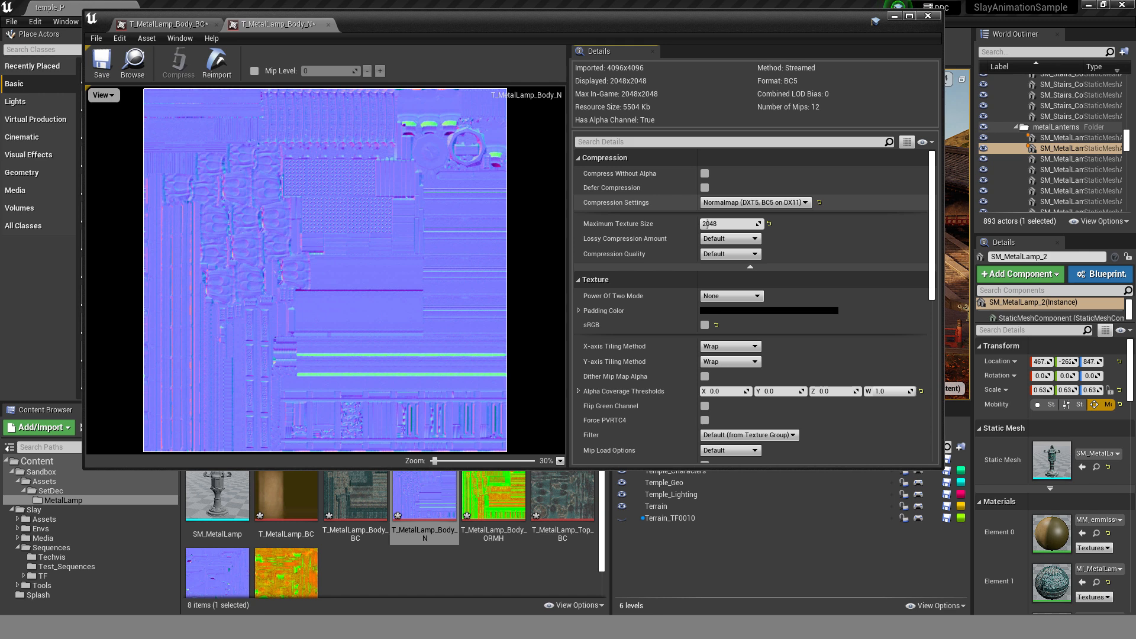
# Examine the compression options of T_MetalLamp_Body_N along with its sRGB, adjustment, level of detail and compositing settings.
pyautogui.click(769, 202)
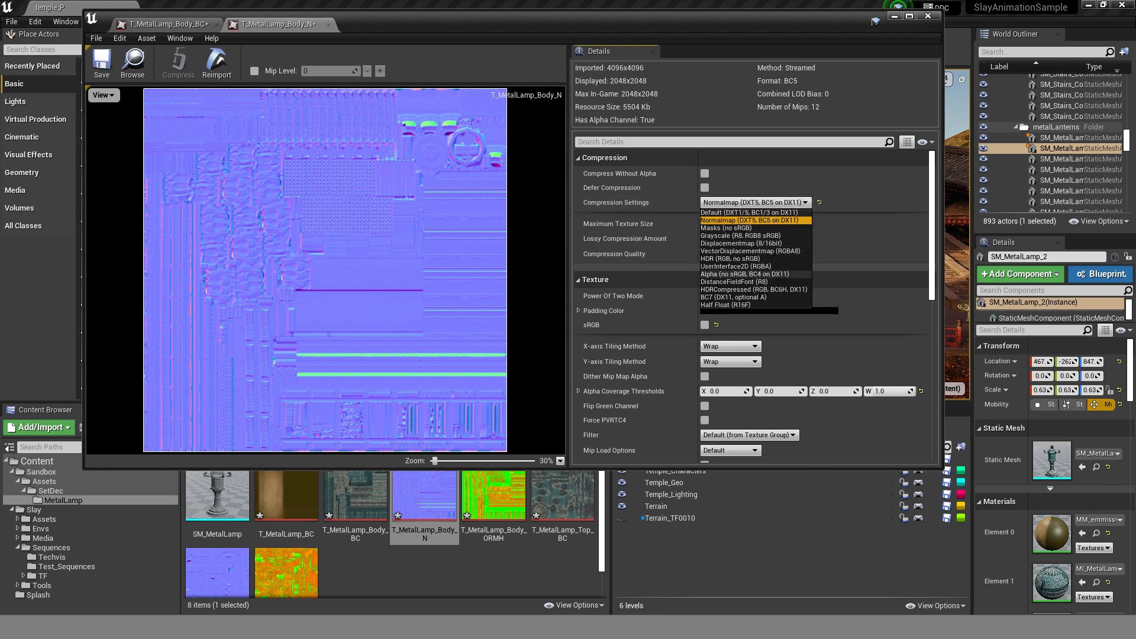
pyautogui.click(859, 239)
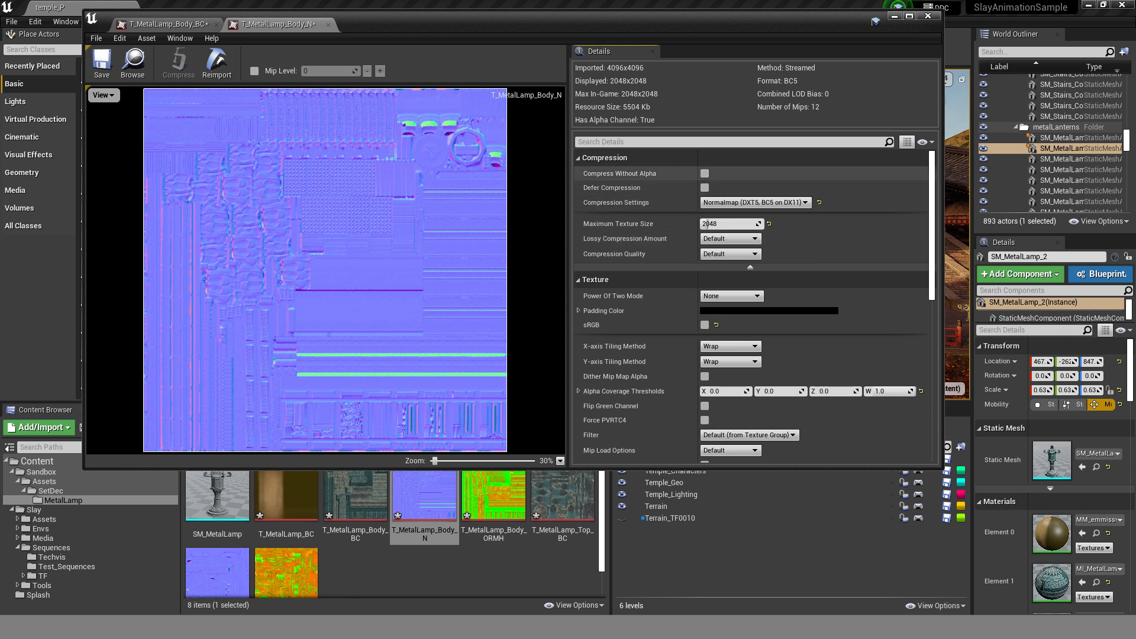
pyautogui.scroll(-5, 706, 223)
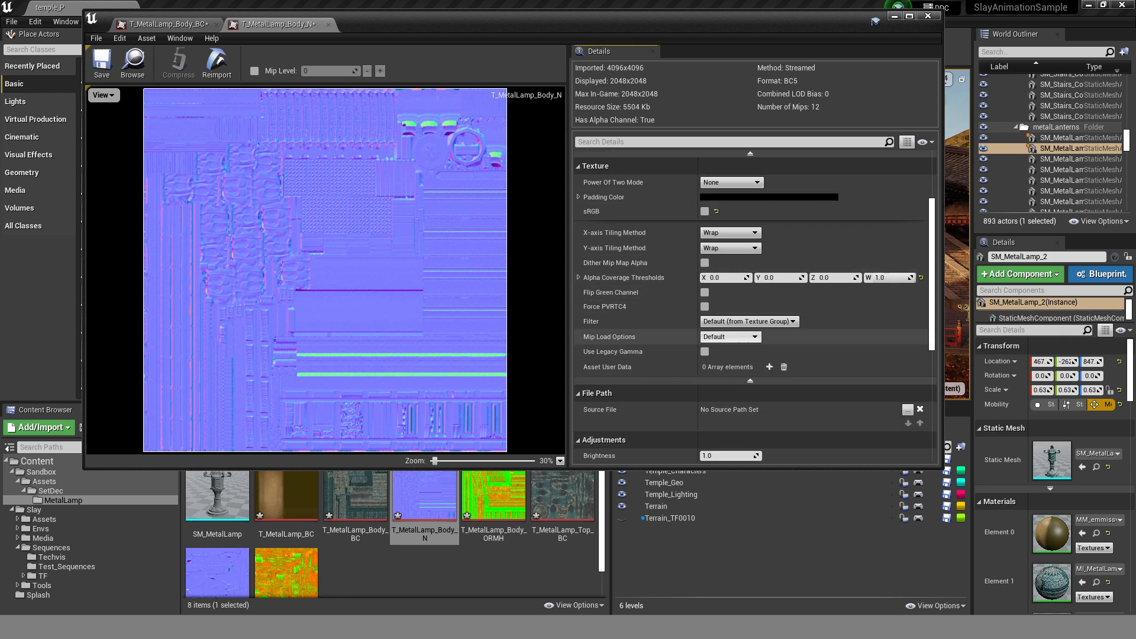
pyautogui.scroll(-5, 705, 332)
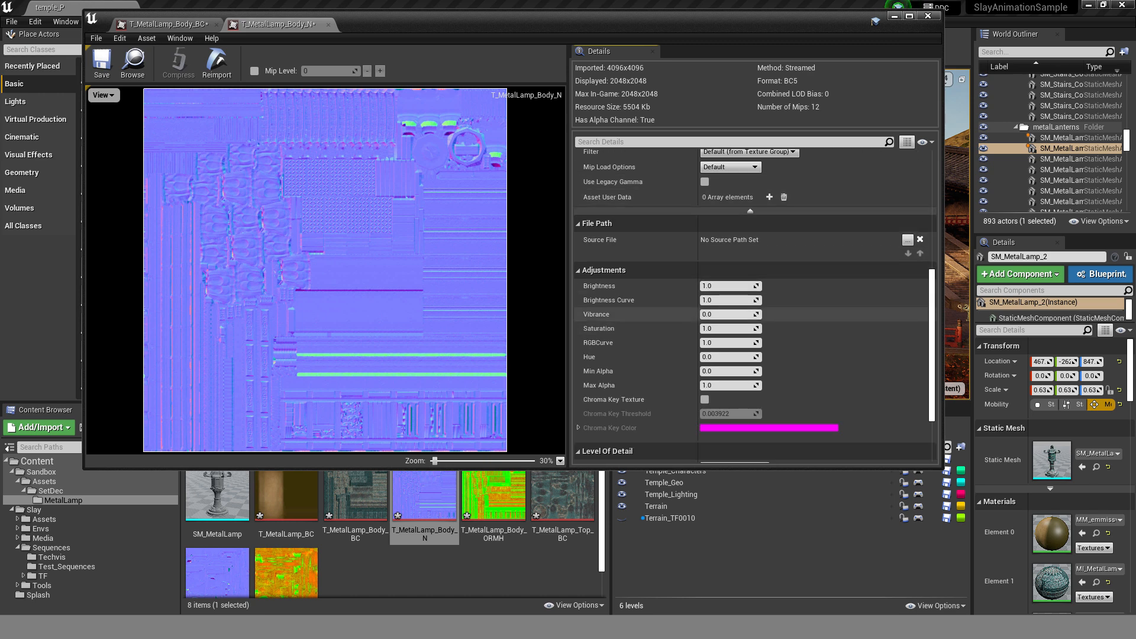
pyautogui.scroll(-4, 706, 332)
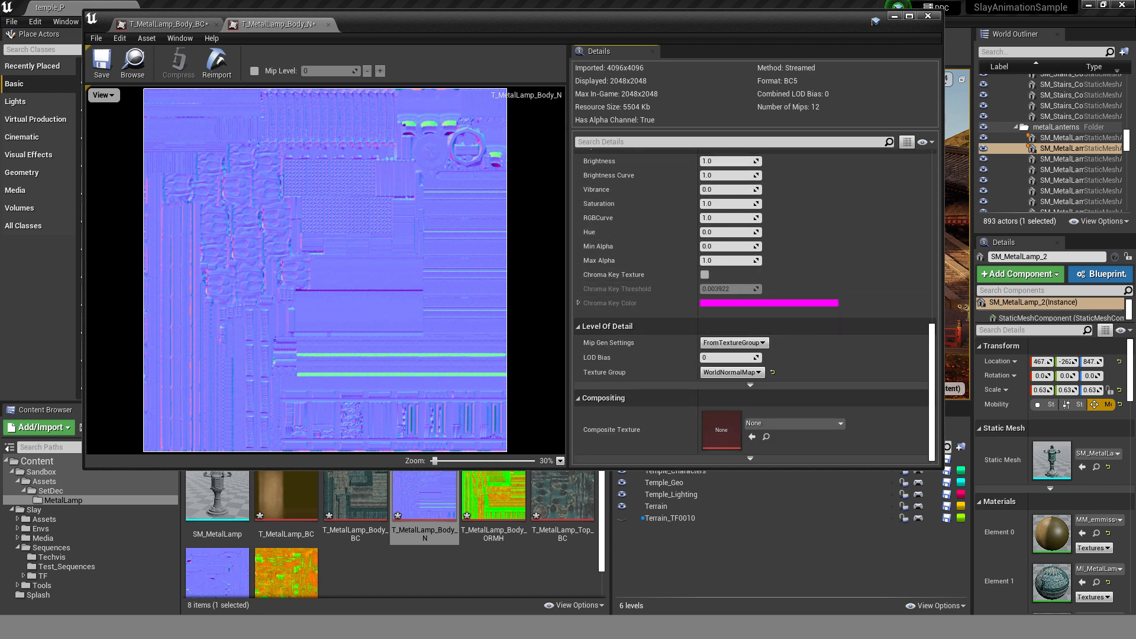
pyautogui.scroll(3, 706, 325)
pyautogui.scroll(6, 706, 324)
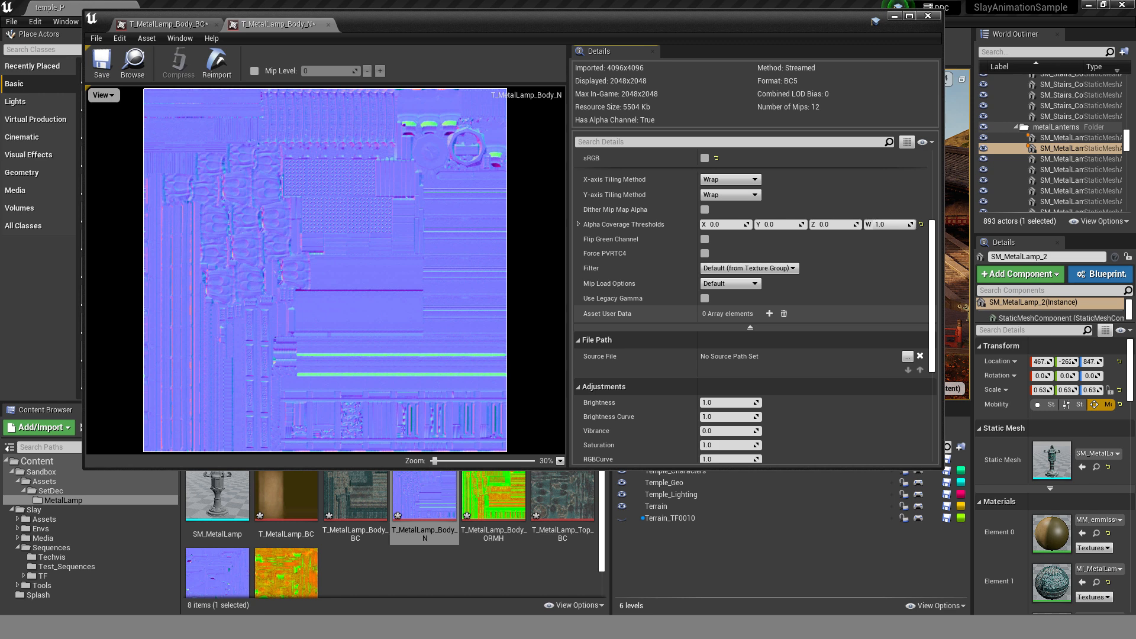
pyautogui.scroll(5, 708, 224)
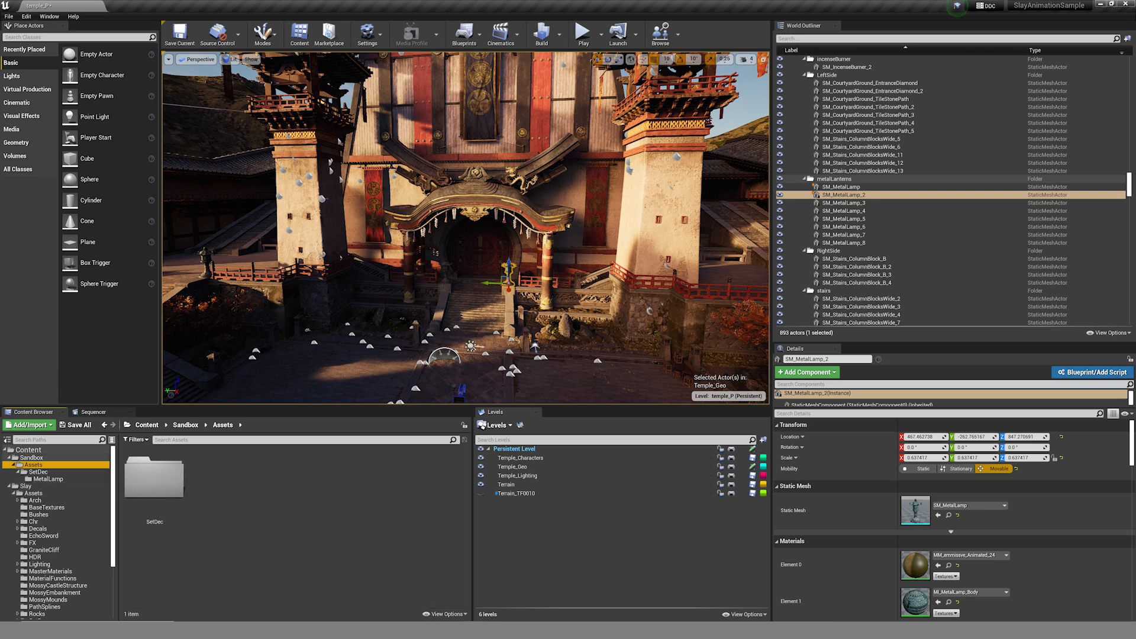
# Create a folder named MasterMaterials inside Sandbox/Assets.
pyautogui.rightClick(237, 503)
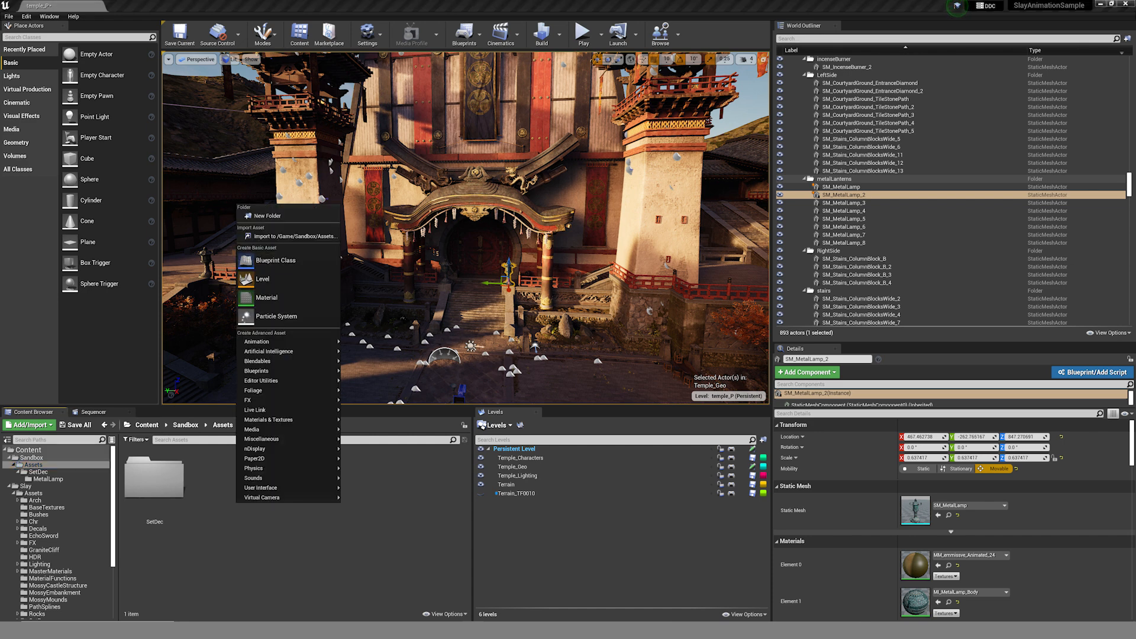
pyautogui.click(273, 216)
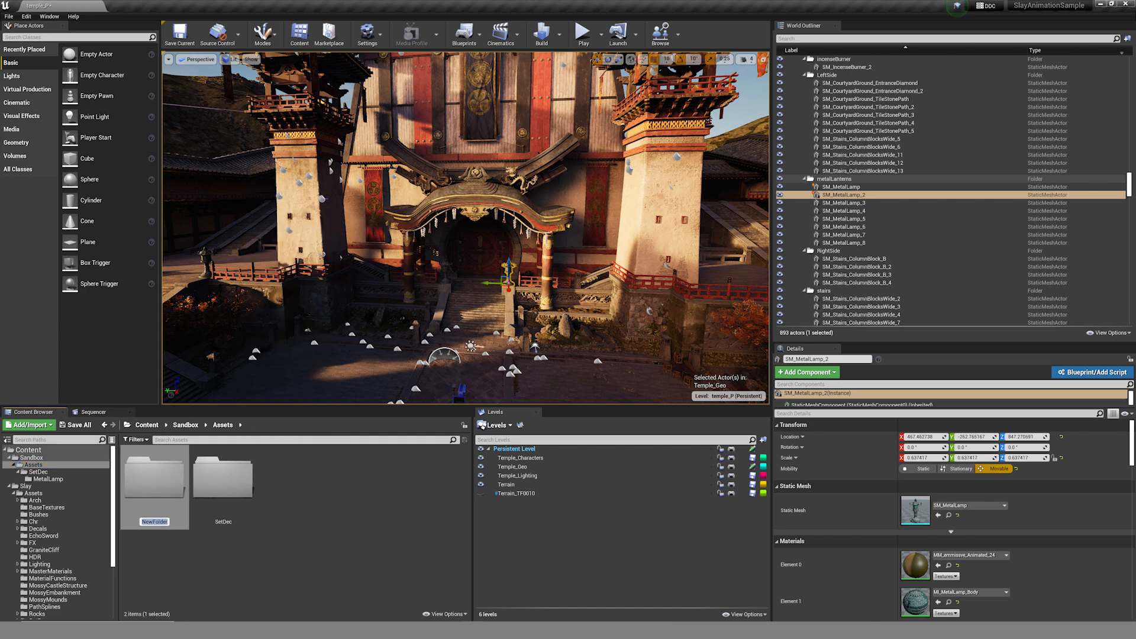
pyautogui.write('MasterMat')
pyautogui.write('erials')
pyautogui.press('Return')
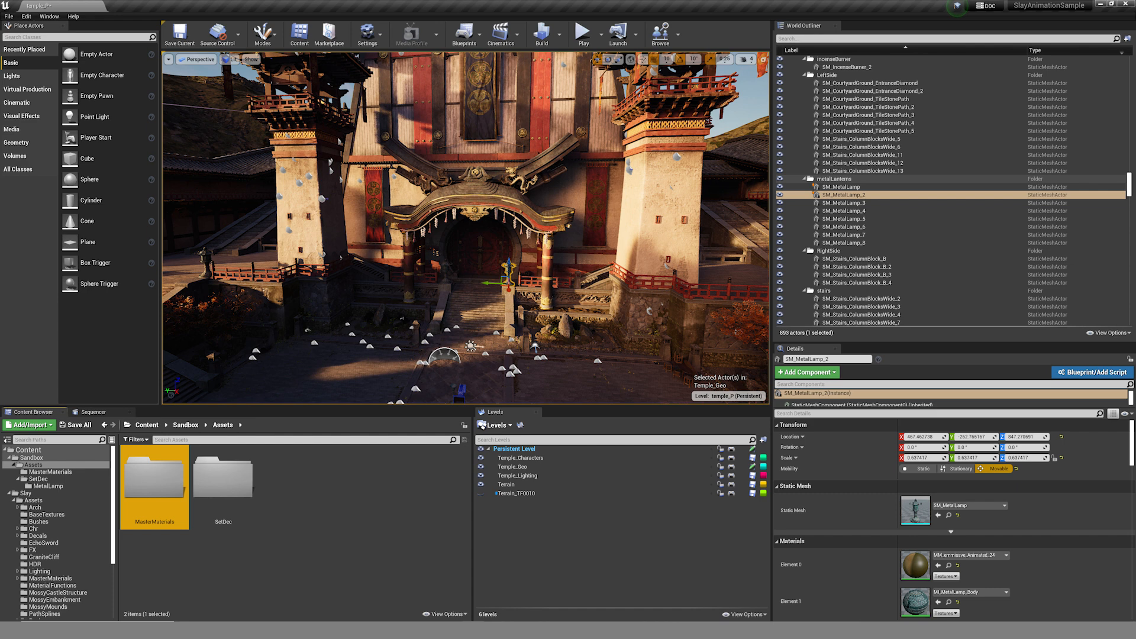
# Create a subfolder named Basic inside the MasterMaterials folder.
pyautogui.doubleClick(155, 479)
pyautogui.rightClick(176, 519)
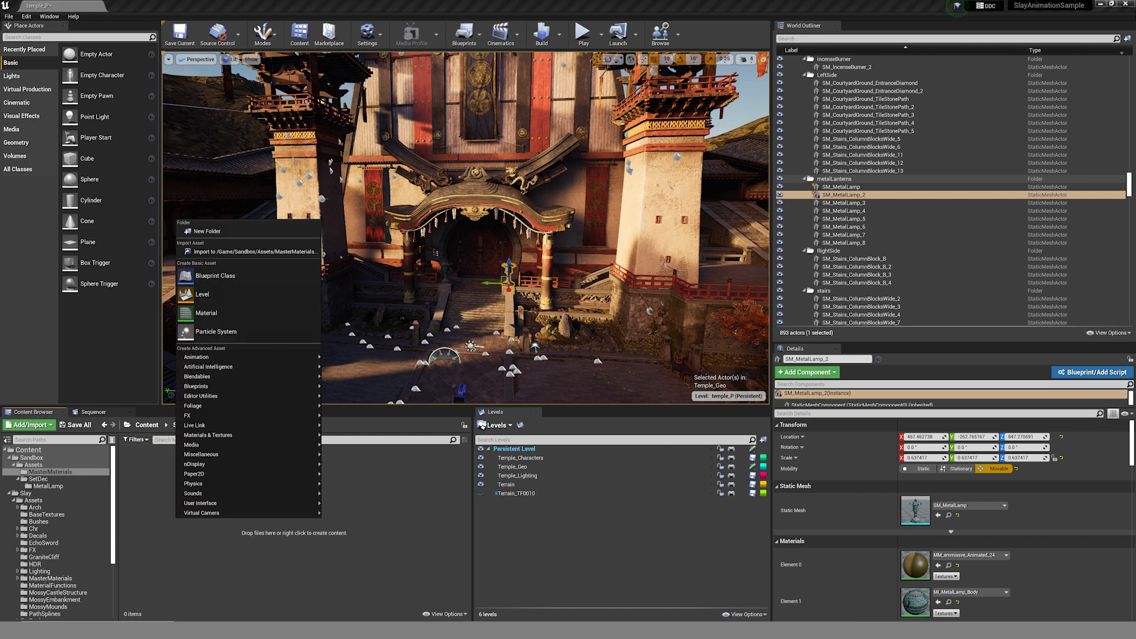
pyautogui.click(207, 231)
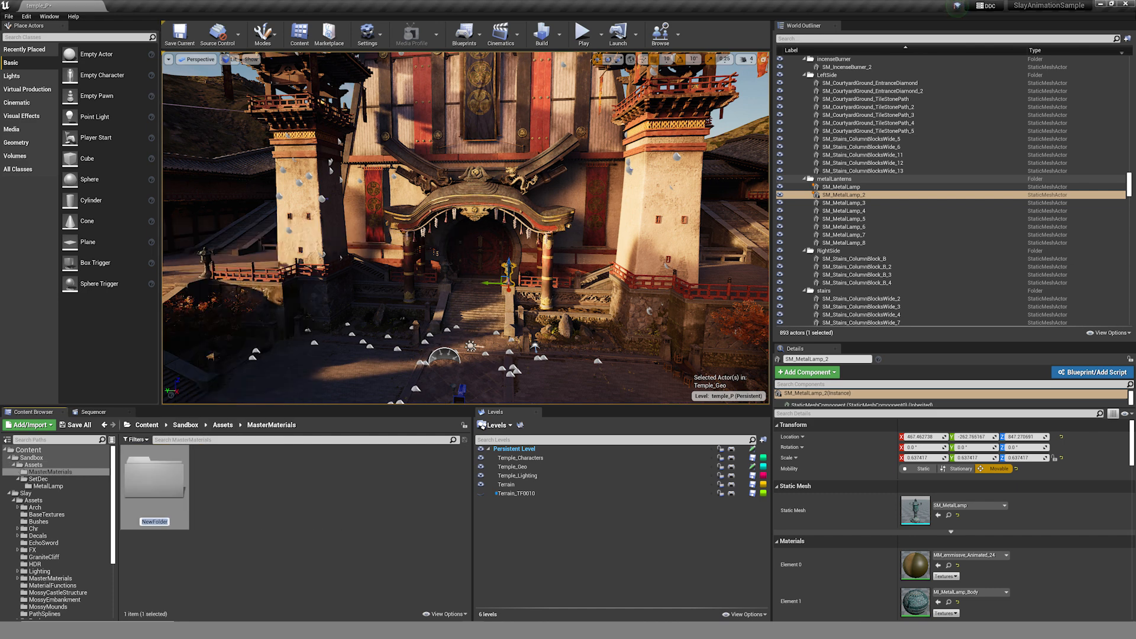
pyautogui.write('Basic')
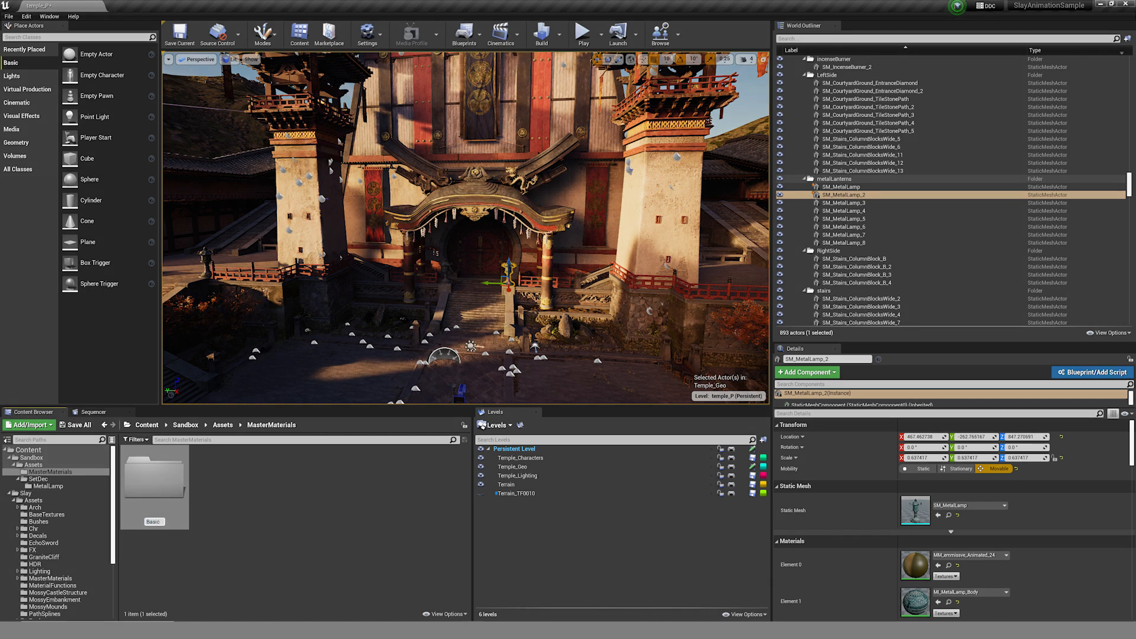
pyautogui.write('_Mast')
pyautogui.press('BackSpace')
pyautogui.press('BackSpace')
pyautogui.press('BackSpace')
pyautogui.press('BackSpace')
pyautogui.press('BackSpace')
pyautogui.press('Return')
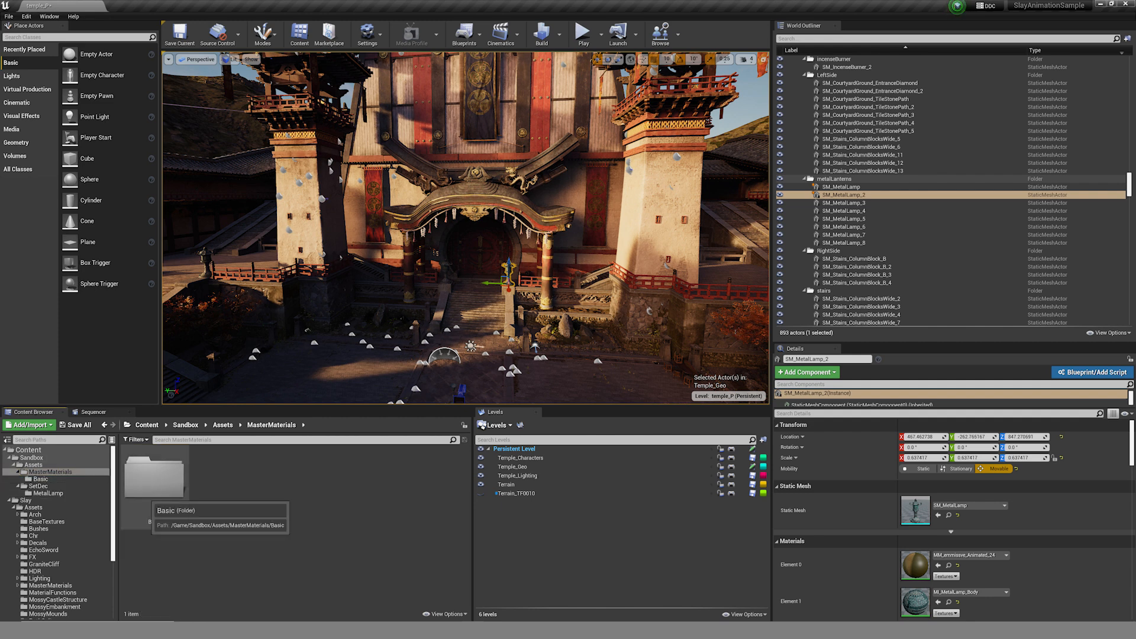
# Create a new material in the Basic folder and name it M_Basic.
pyautogui.doubleClick(154, 479)
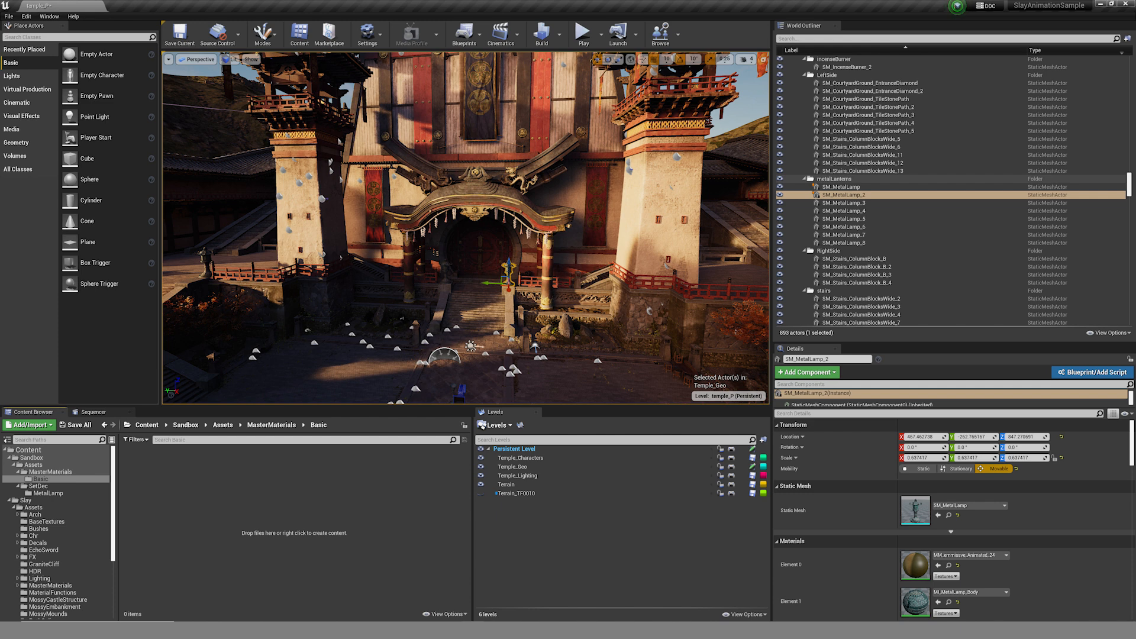
pyautogui.rightClick(163, 494)
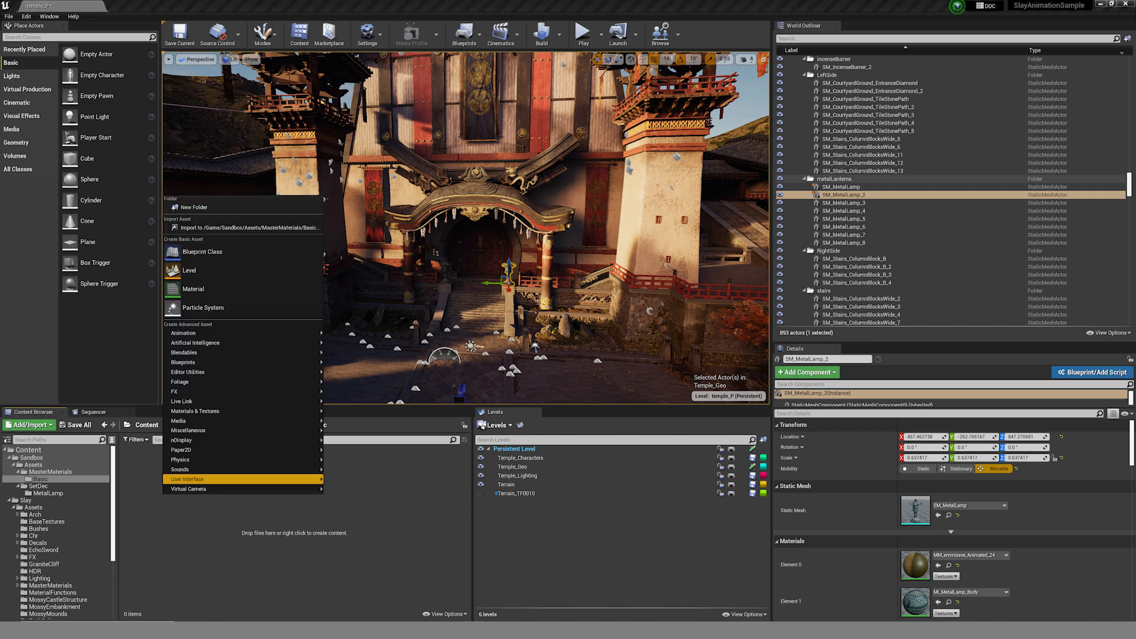
pyautogui.click(314, 289)
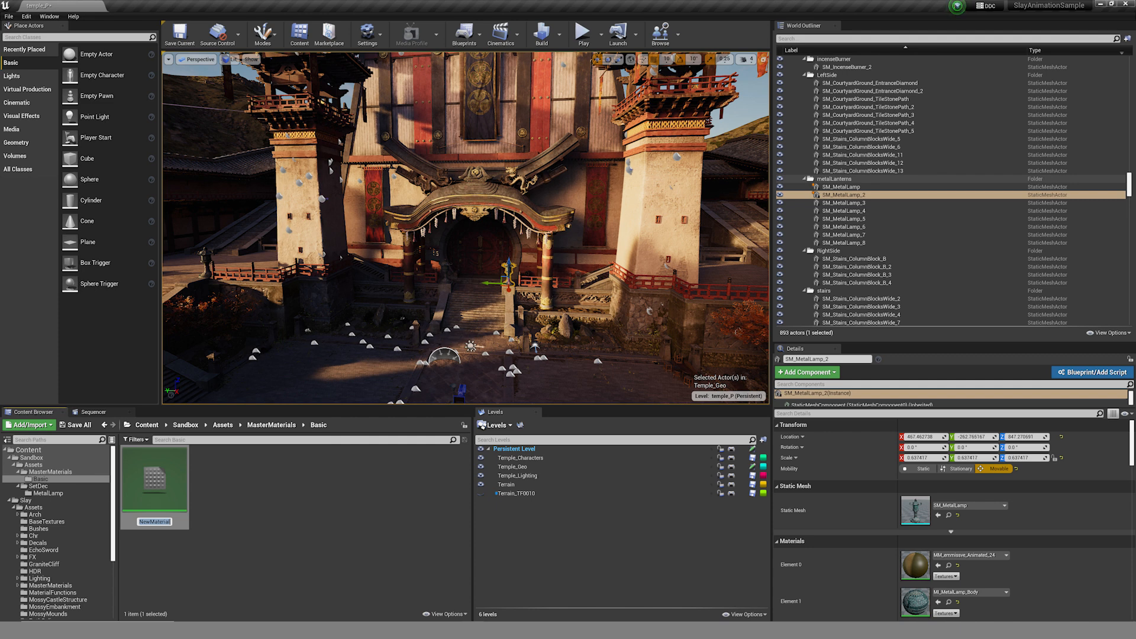
pyautogui.write('MM_')
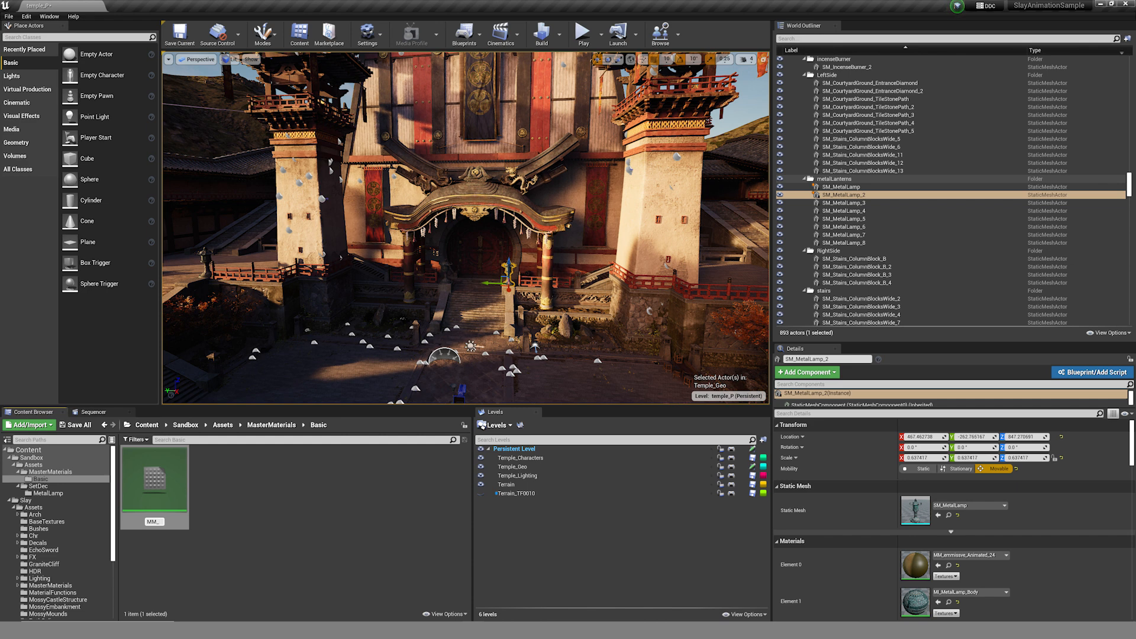
pyautogui.write('Basic')
pyautogui.press('Return')
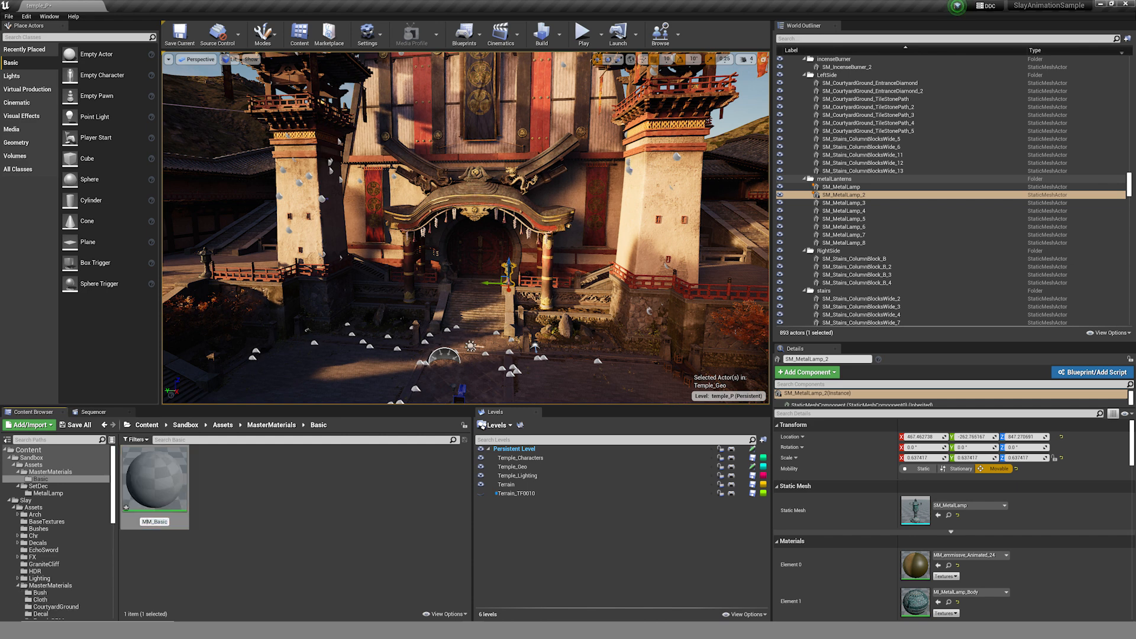
pyautogui.press('BackSpace')
pyautogui.press('Return')
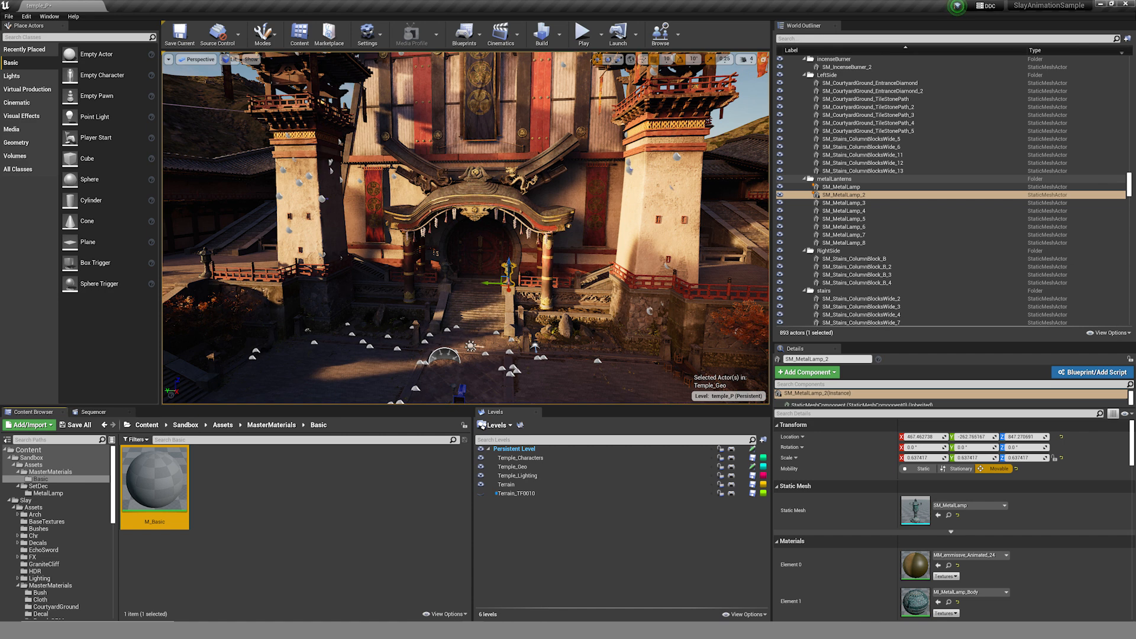
pyautogui.press('Escape')
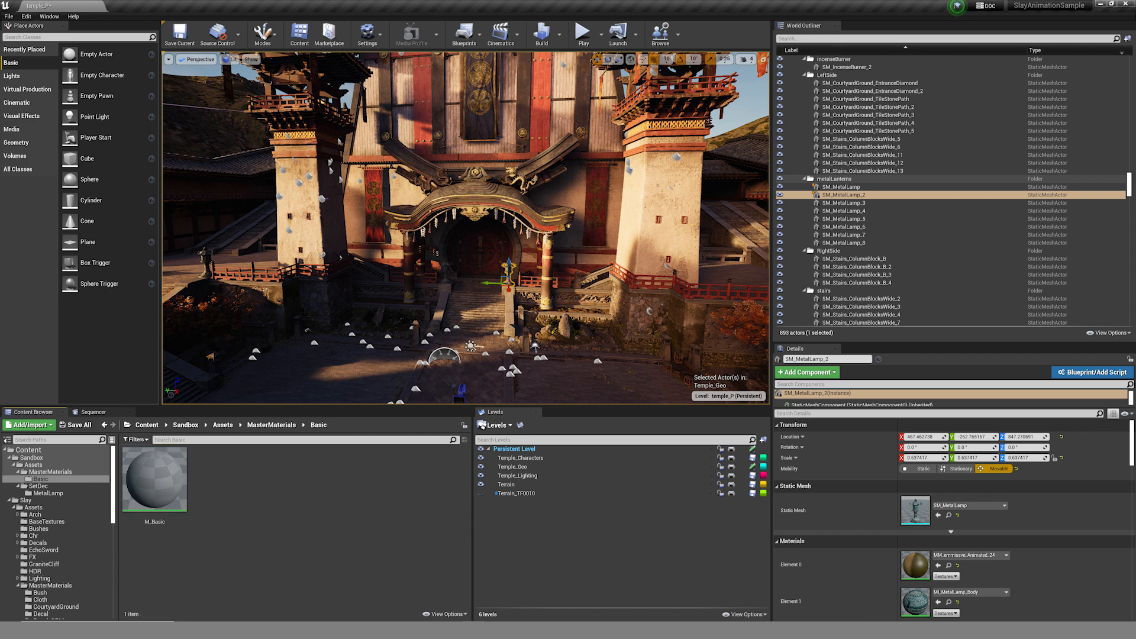
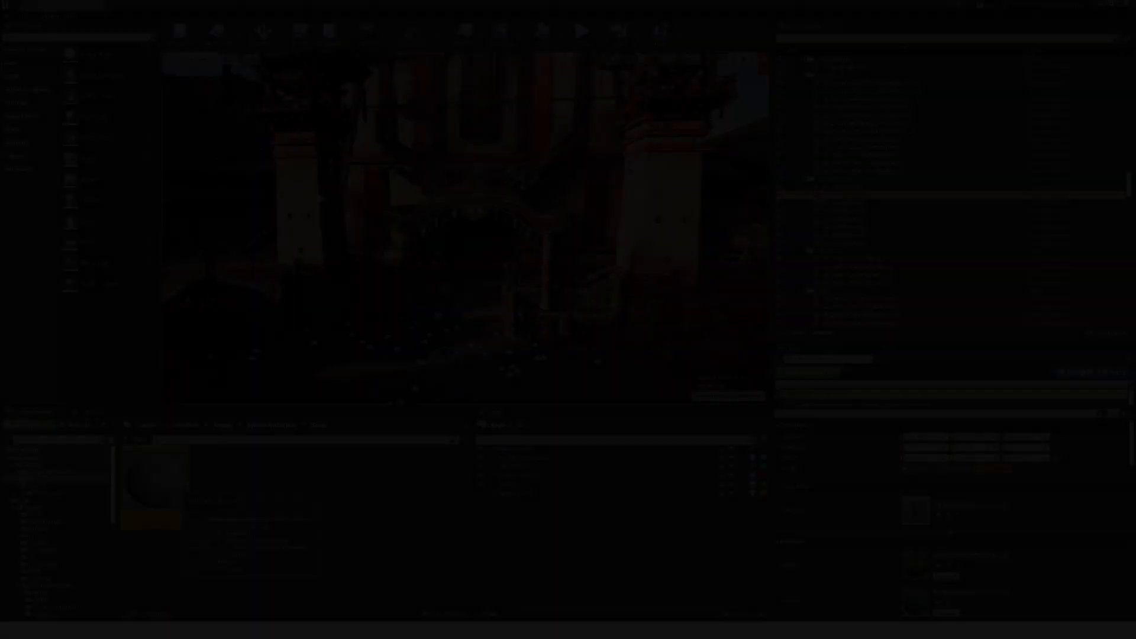
# Open the M_Basic material for editing and look over its output node and material properties.
pyautogui.doubleClick(154, 480)
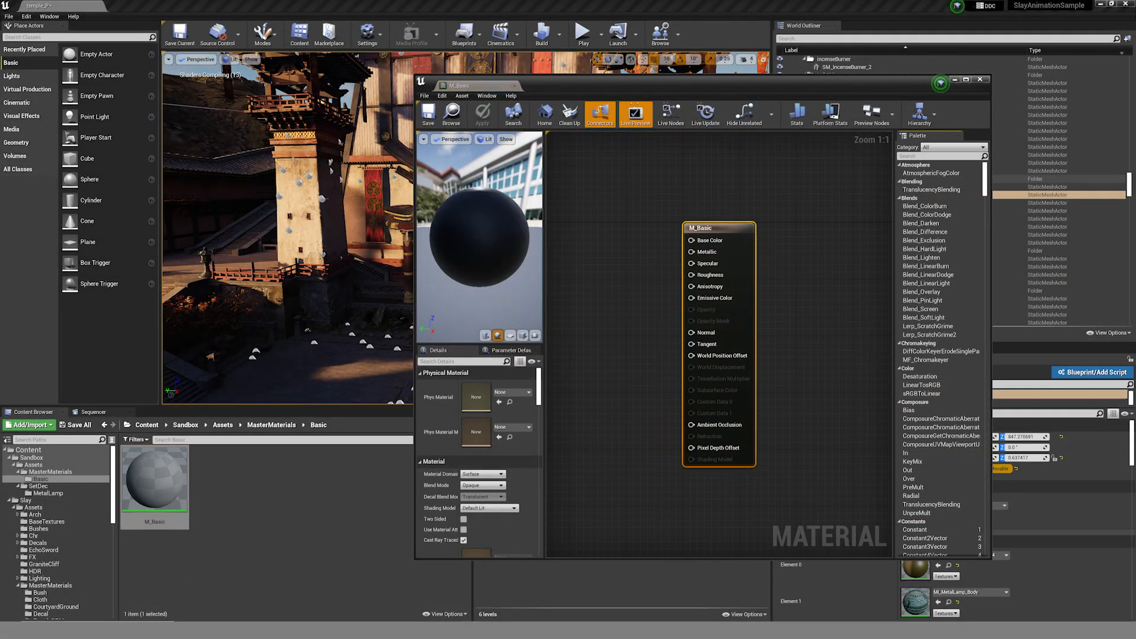
pyautogui.moveTo(609, 287); pyautogui.dragTo(663, 295, button='right')
pyautogui.scroll(-1, 655, 296)
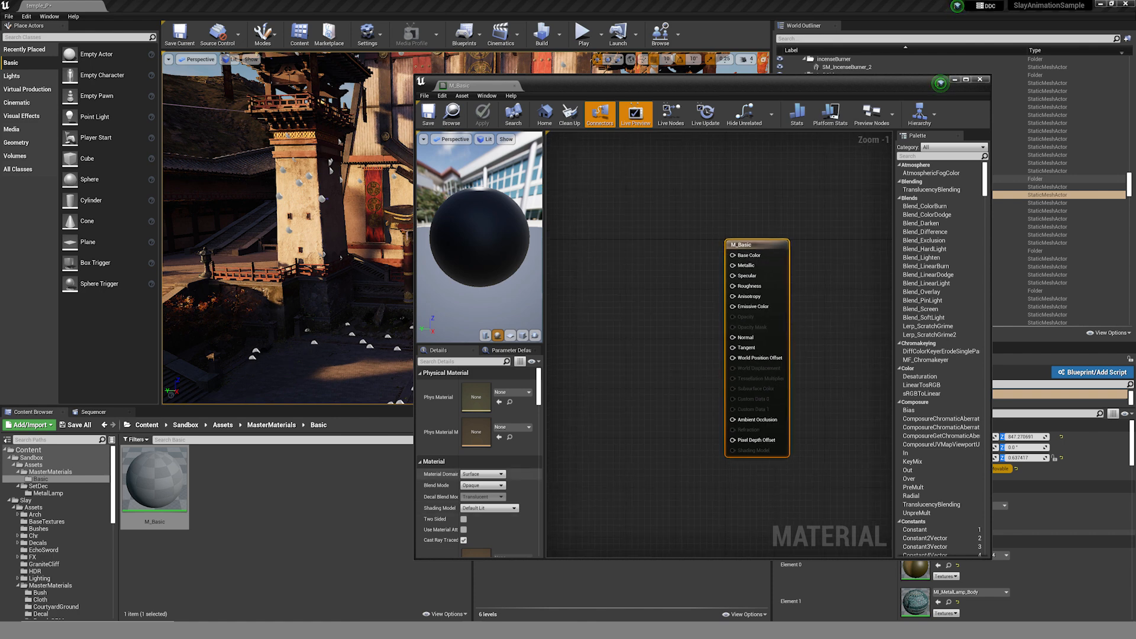
pyautogui.scroll(-2, 479, 474)
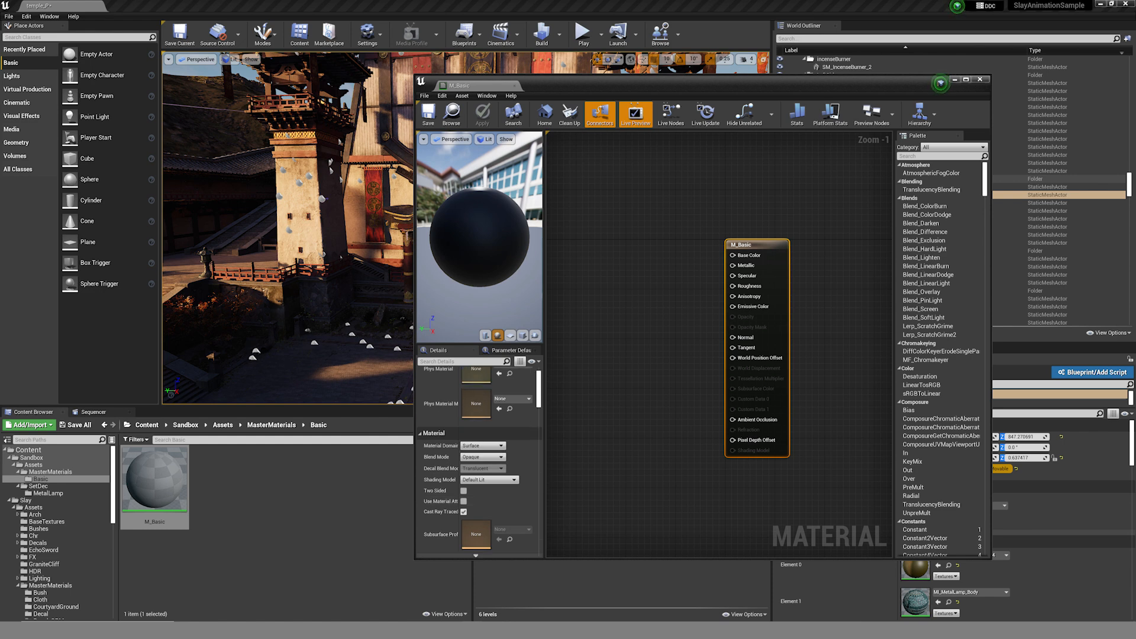
pyautogui.moveTo(643, 363); pyautogui.dragTo(690, 369, button='right')
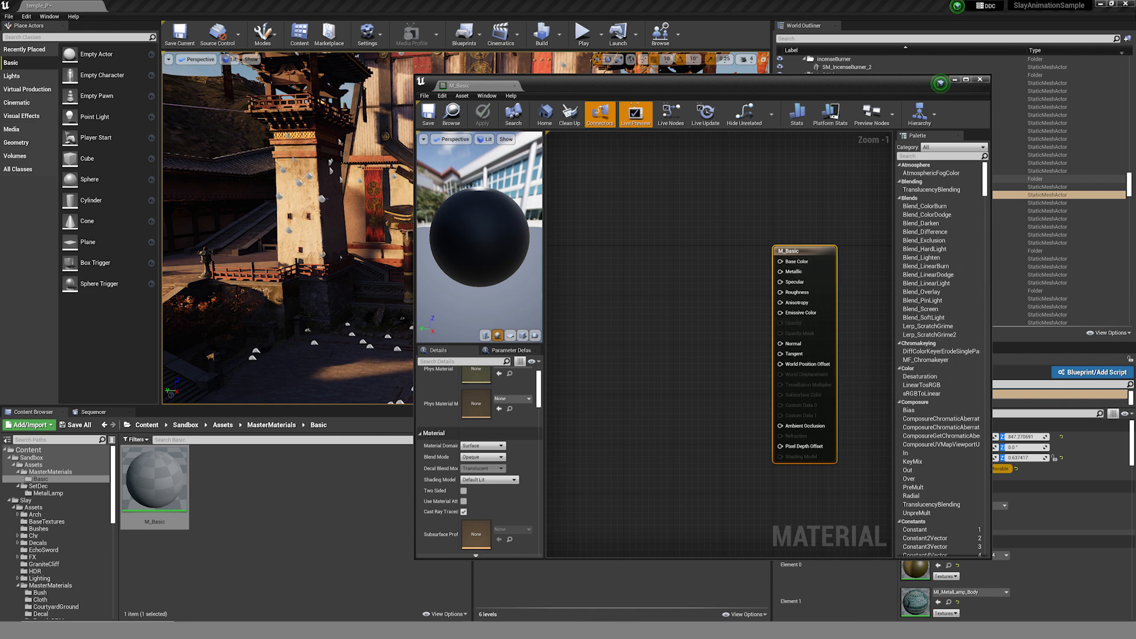
# Add a Texture Sample node to the material graph and place it beside the M_Basic output node.
pyautogui.scroll(2, 692, 305)
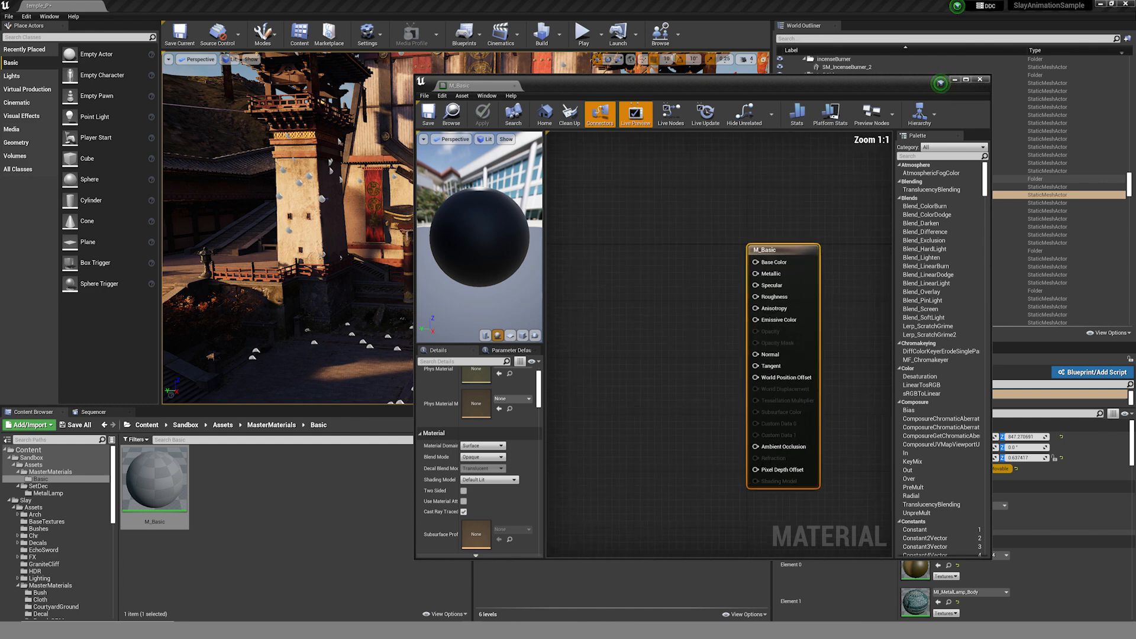
pyautogui.moveTo(480, 237); pyautogui.dragTo(519, 243)
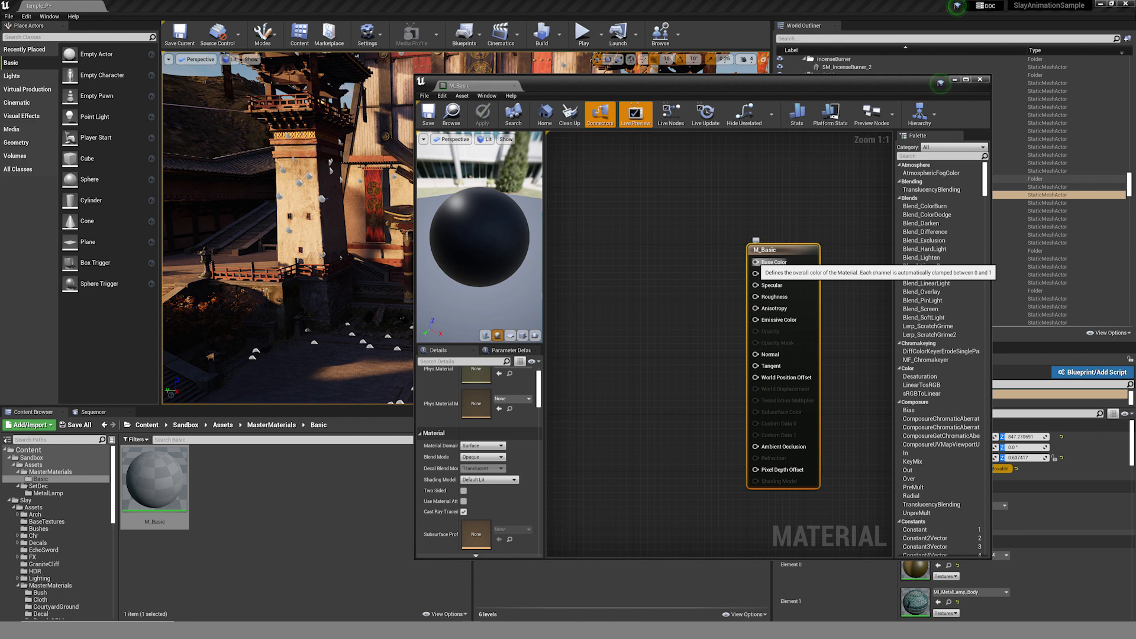
pyautogui.click(663, 284)
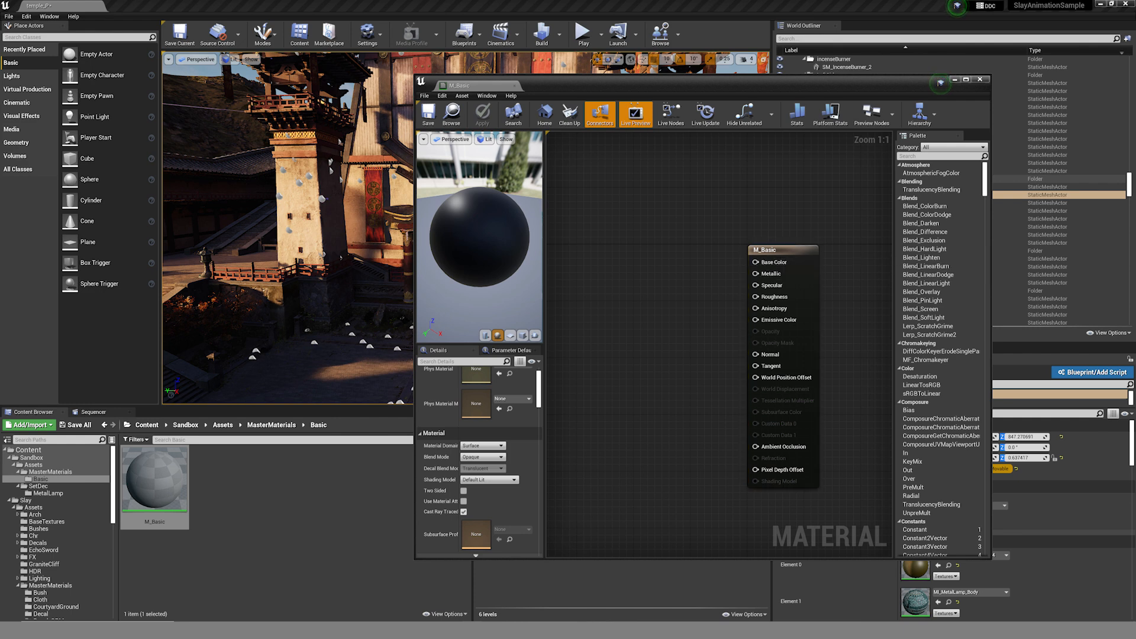
pyautogui.rightClick(643, 254)
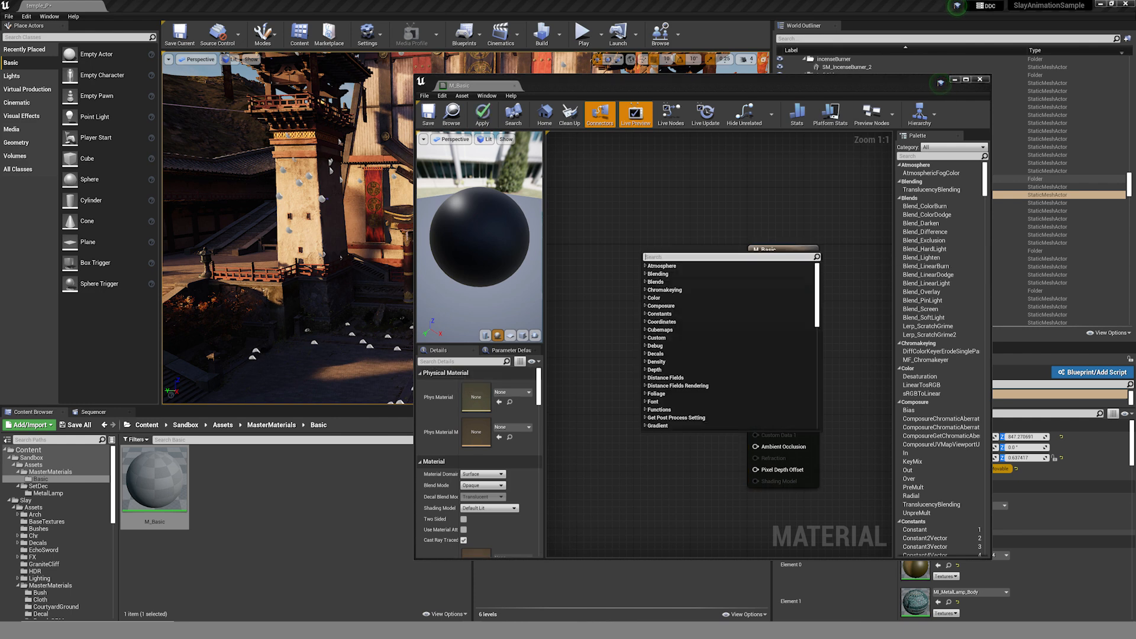
pyautogui.write('Text')
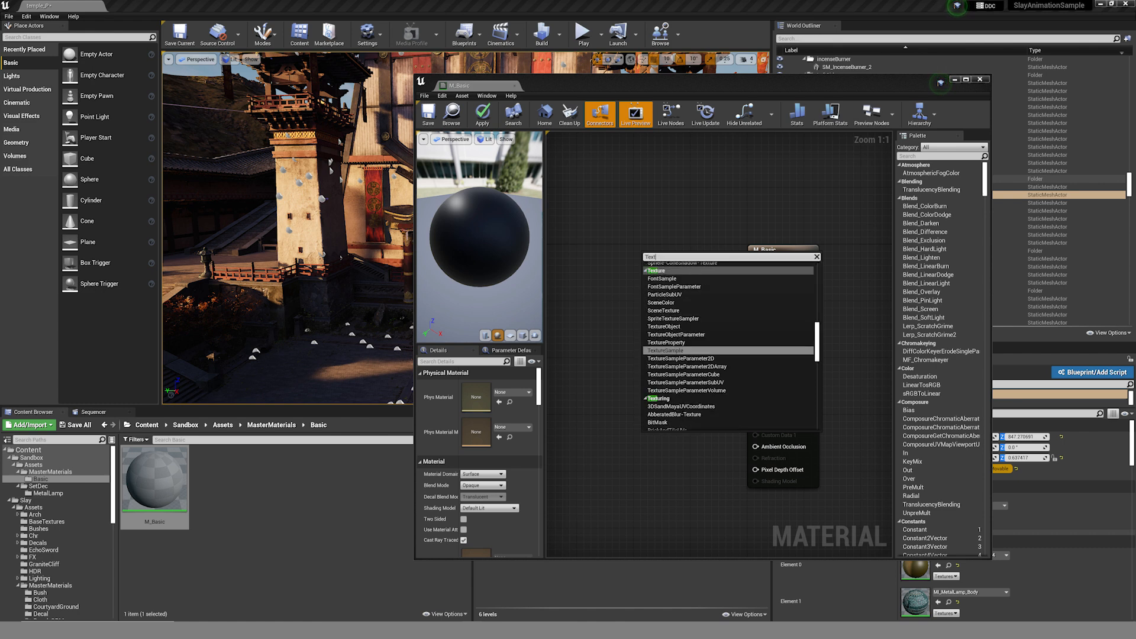
pyautogui.press('Return')
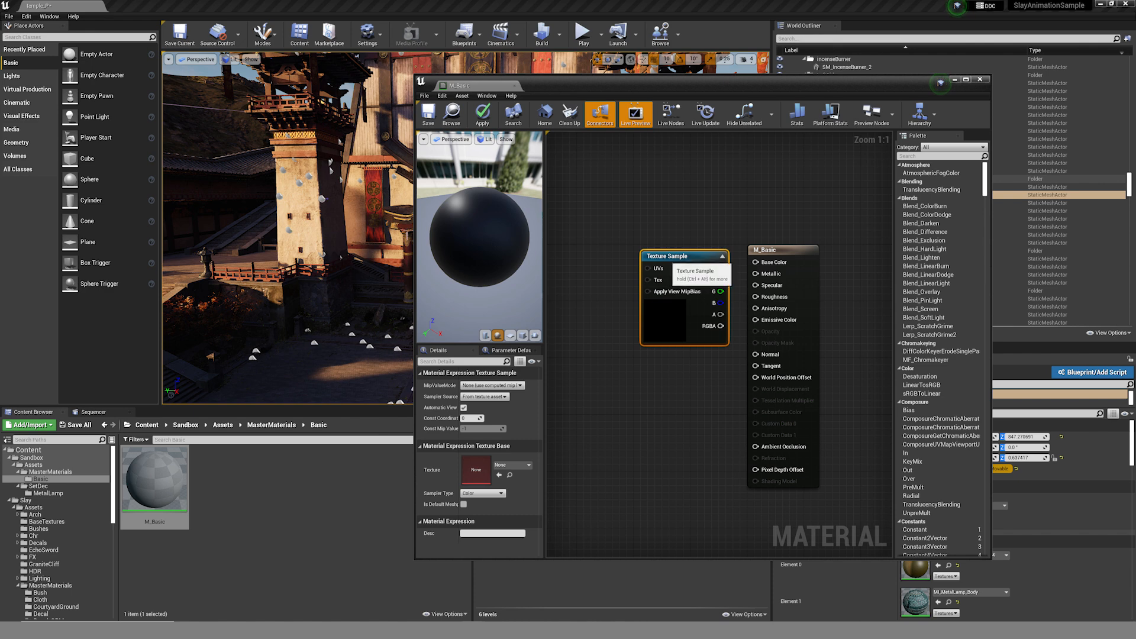
pyautogui.moveTo(650, 254); pyautogui.dragTo(613, 255)
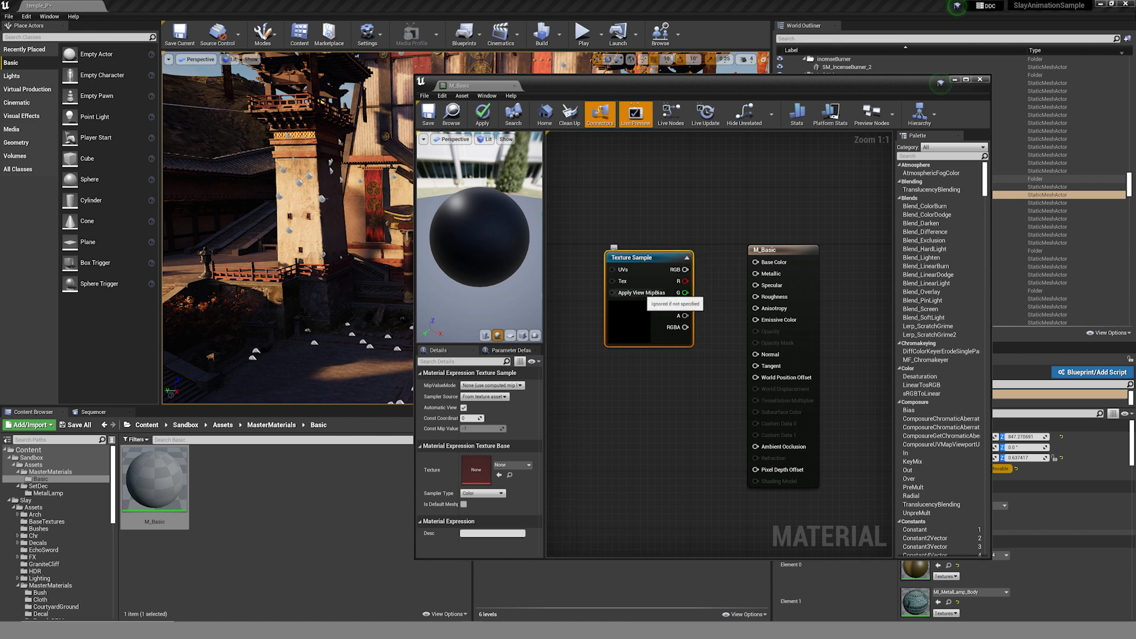
# Convert the texture sample to a parameter named BaseColor and connect its RGB output to the material's Base Color input.
pyautogui.rightClick(647, 259)
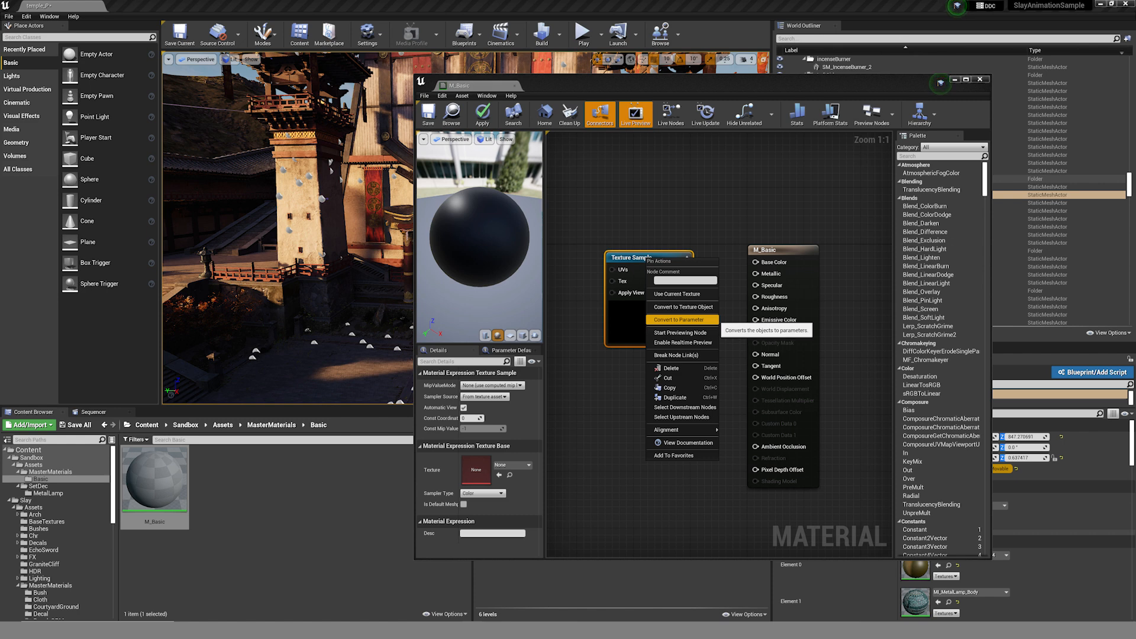
pyautogui.click(678, 319)
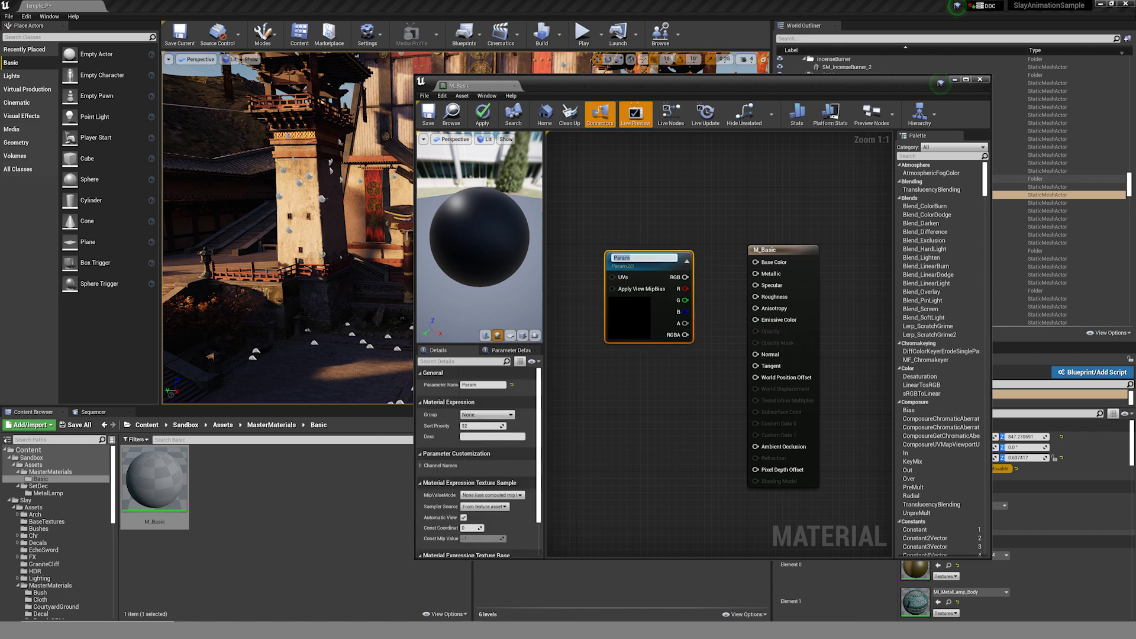
pyautogui.write('BaseColor')
pyautogui.press('Return')
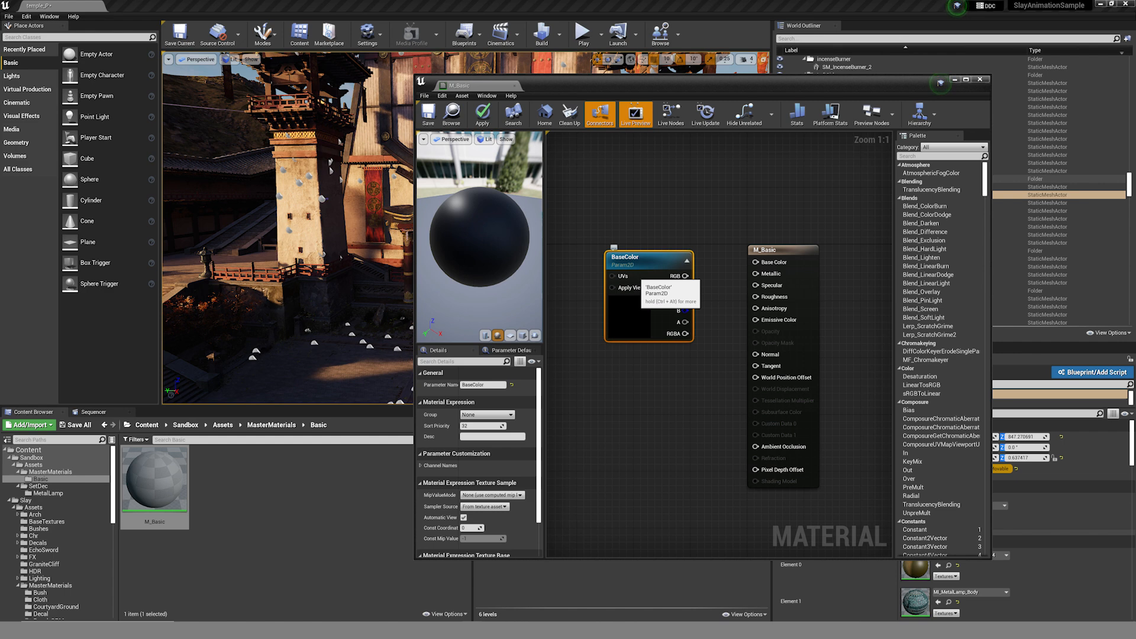
pyautogui.moveTo(685, 276); pyautogui.dragTo(758, 262)
pyautogui.moveTo(641, 330); pyautogui.dragTo(612, 307)
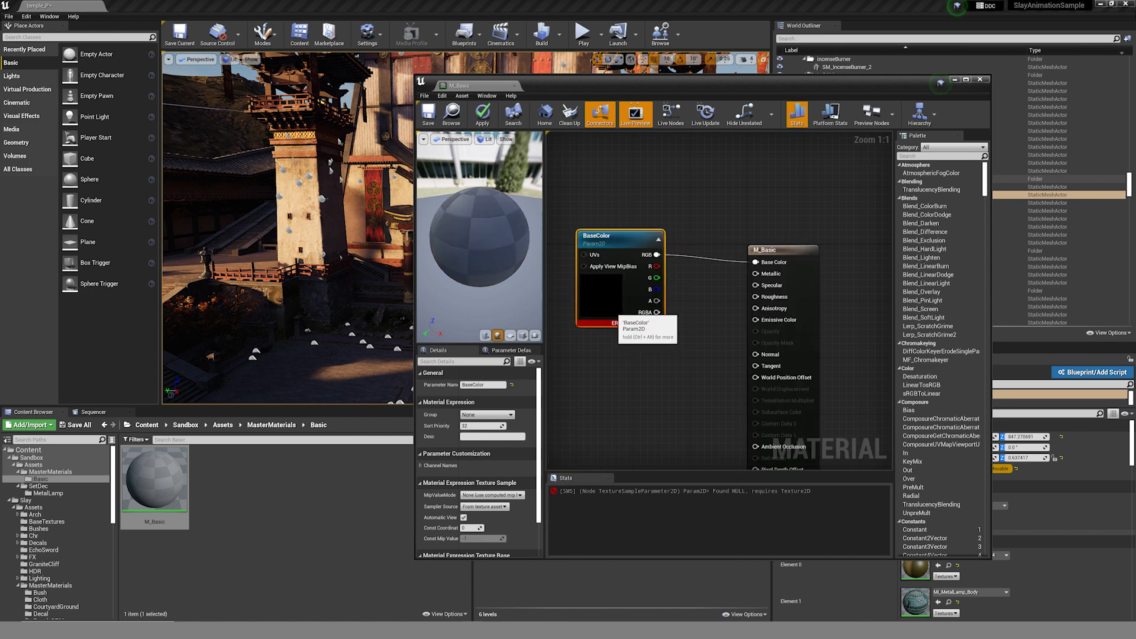
# Assign the T_Base_BC texture to the BaseColor parameter and move its node farther from the output node.
pyautogui.scroll(-2, 479, 438)
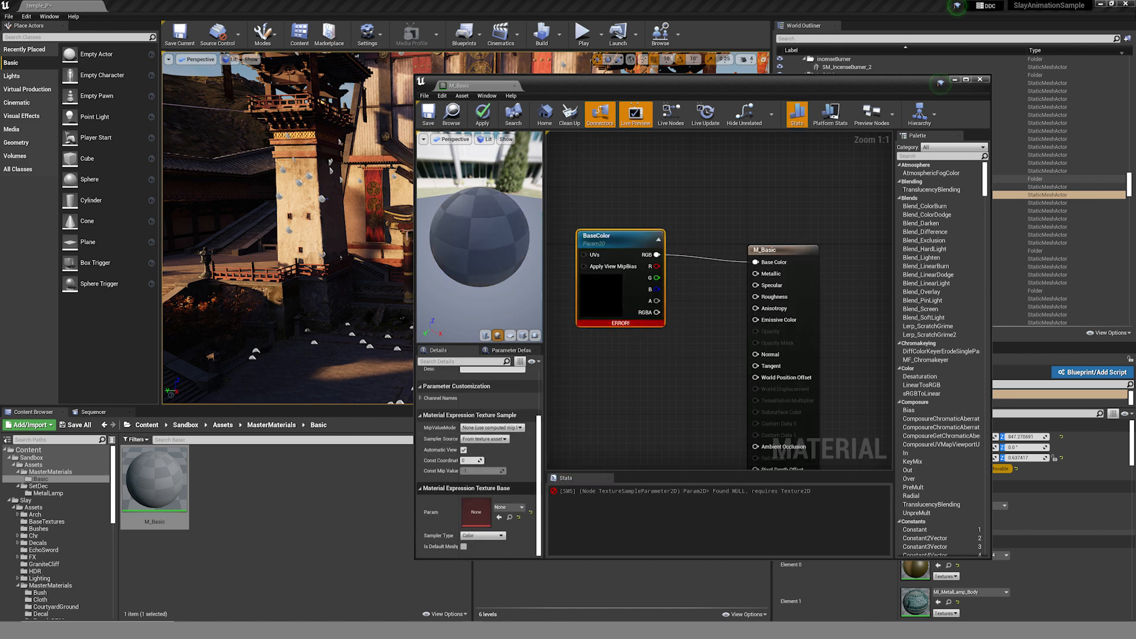
pyautogui.click(519, 508)
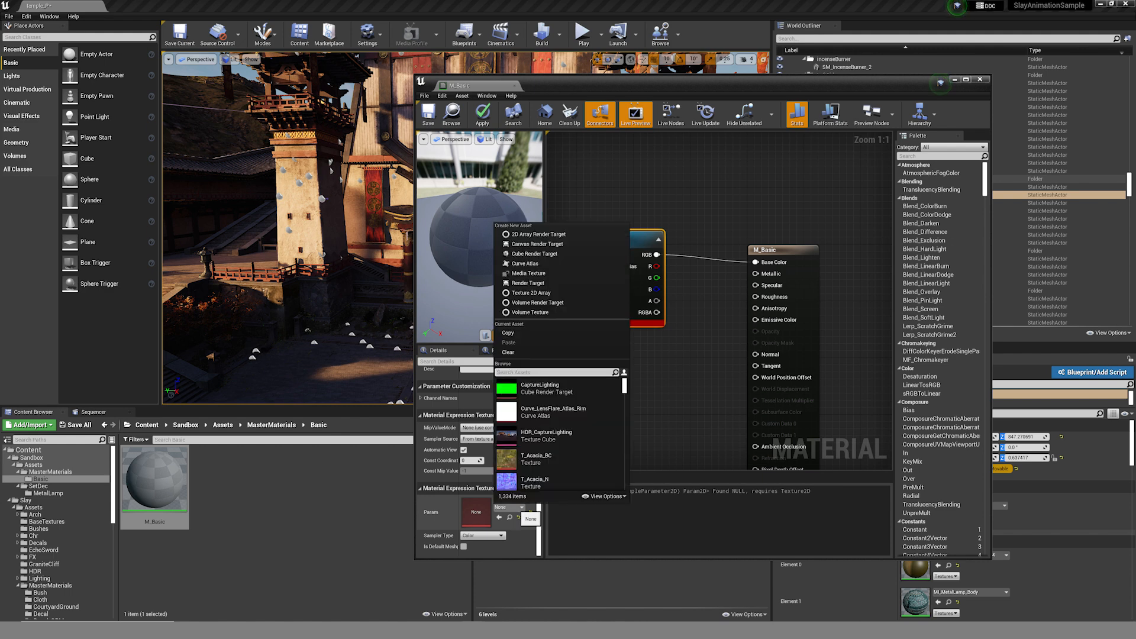
pyautogui.scroll(-15, 559, 415)
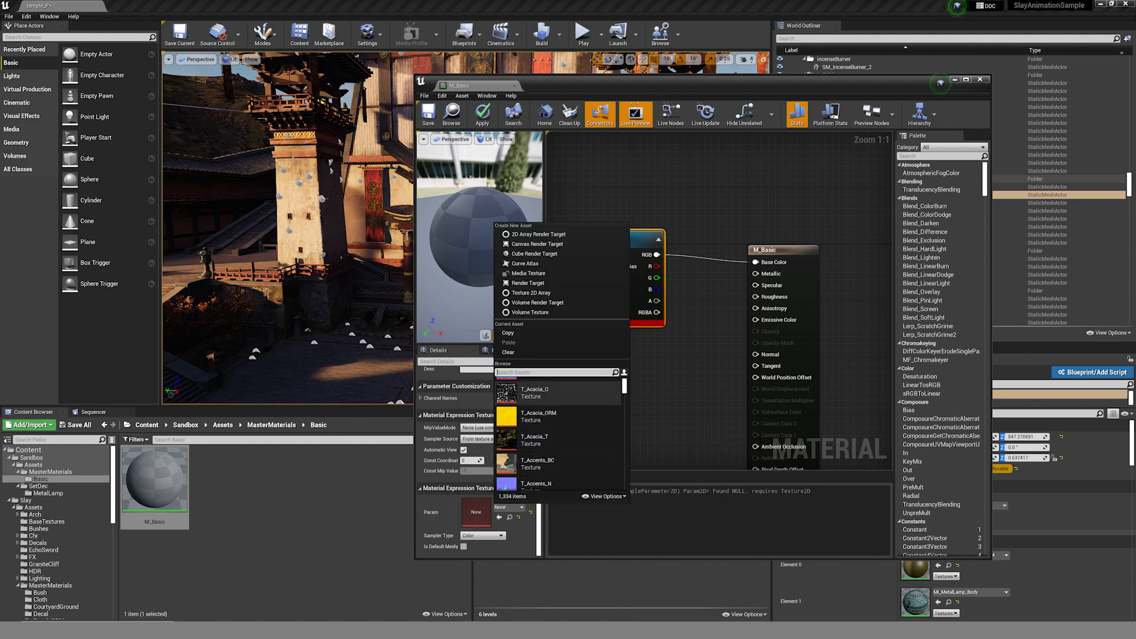
pyautogui.scroll(-10, 560, 417)
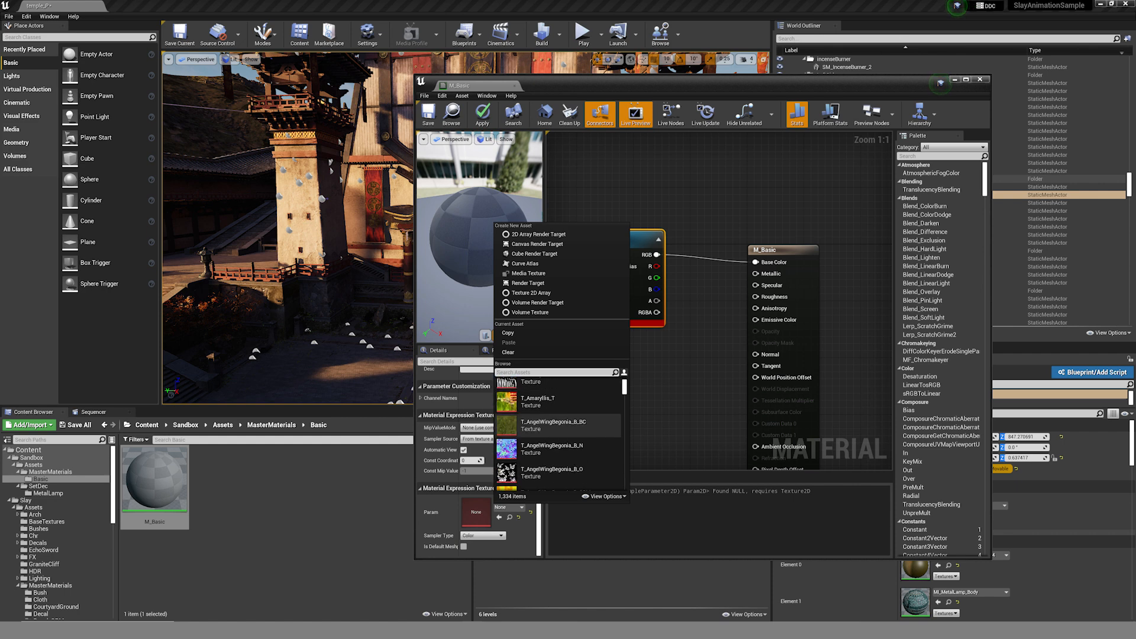
pyautogui.scroll(2, 559, 418)
pyautogui.scroll(-2, 559, 411)
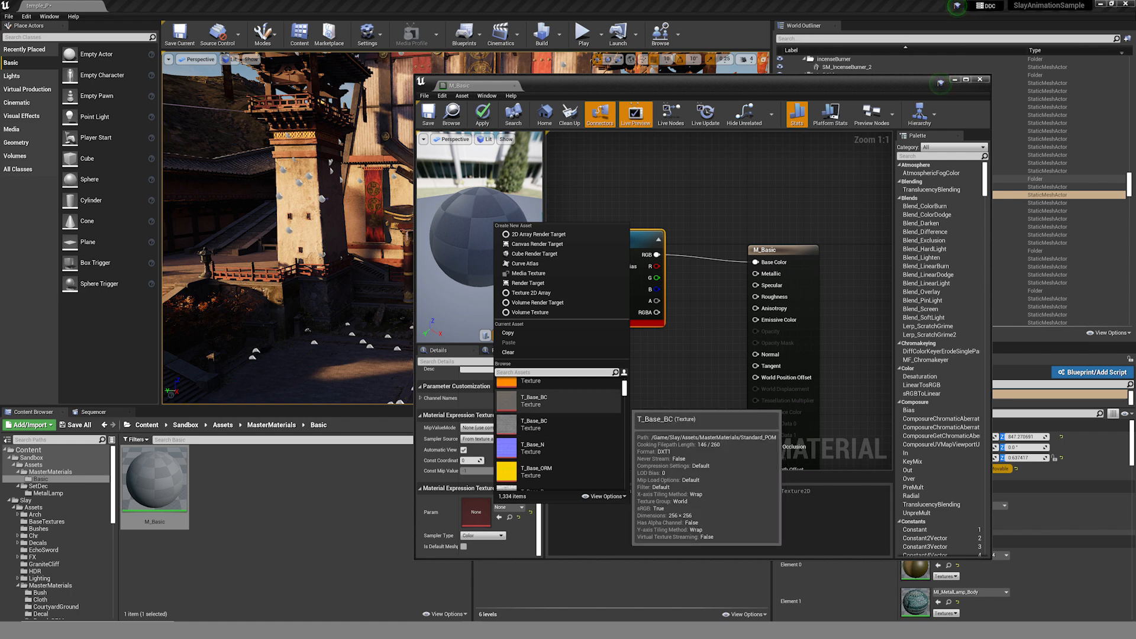
pyautogui.click(559, 402)
pyautogui.moveTo(681, 367); pyautogui.dragTo(708, 341, button='right')
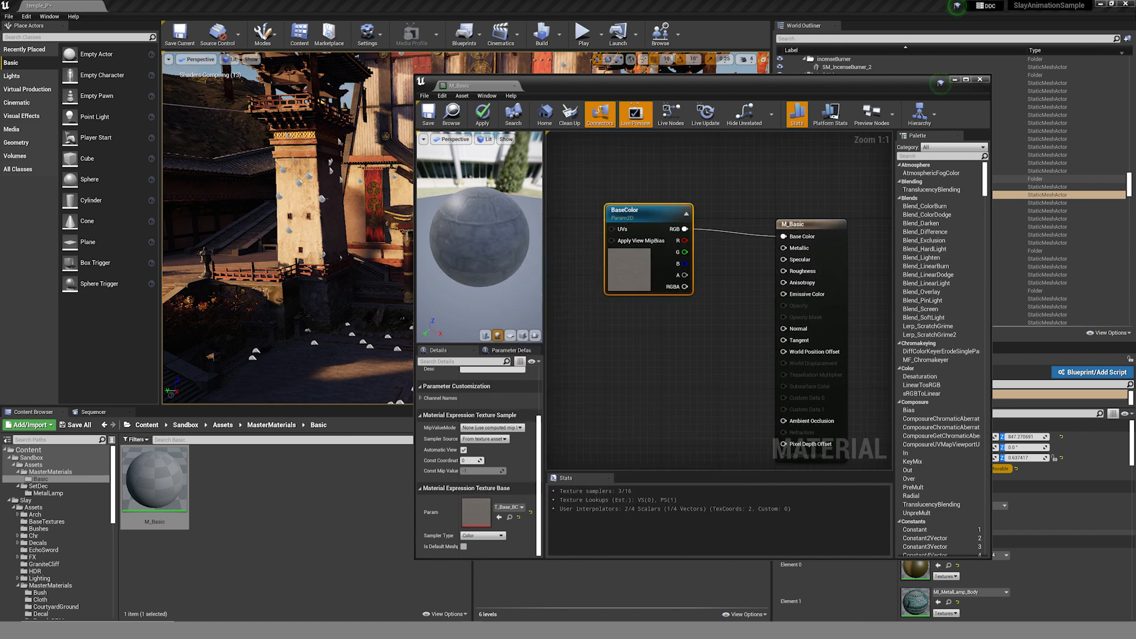
pyautogui.moveTo(632, 258); pyautogui.dragTo(597, 250)
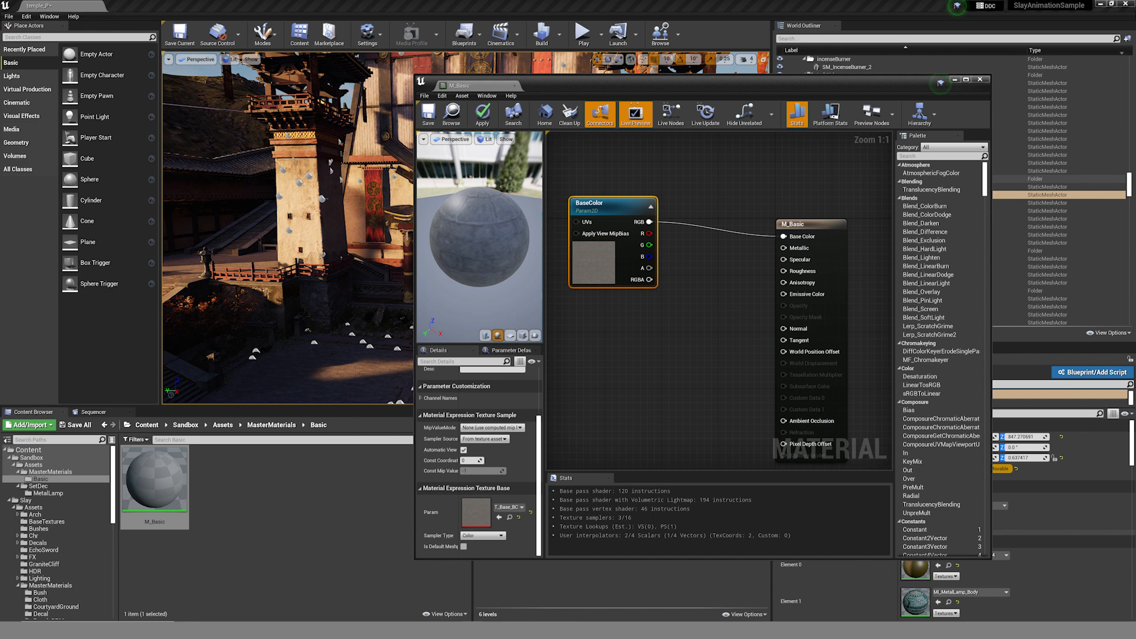
# Move the BaseColor node up, duplicate it, and line the copy up directly beneath it.
pyautogui.click(591, 337)
pyautogui.moveTo(592, 338)
pyautogui.mouseDown(button='right')
pyautogui.moveTo(605, 376)
pyautogui.moveTo(610, 349)
pyautogui.mouseUp(button='right')
pyautogui.scroll(1, 605, 376)
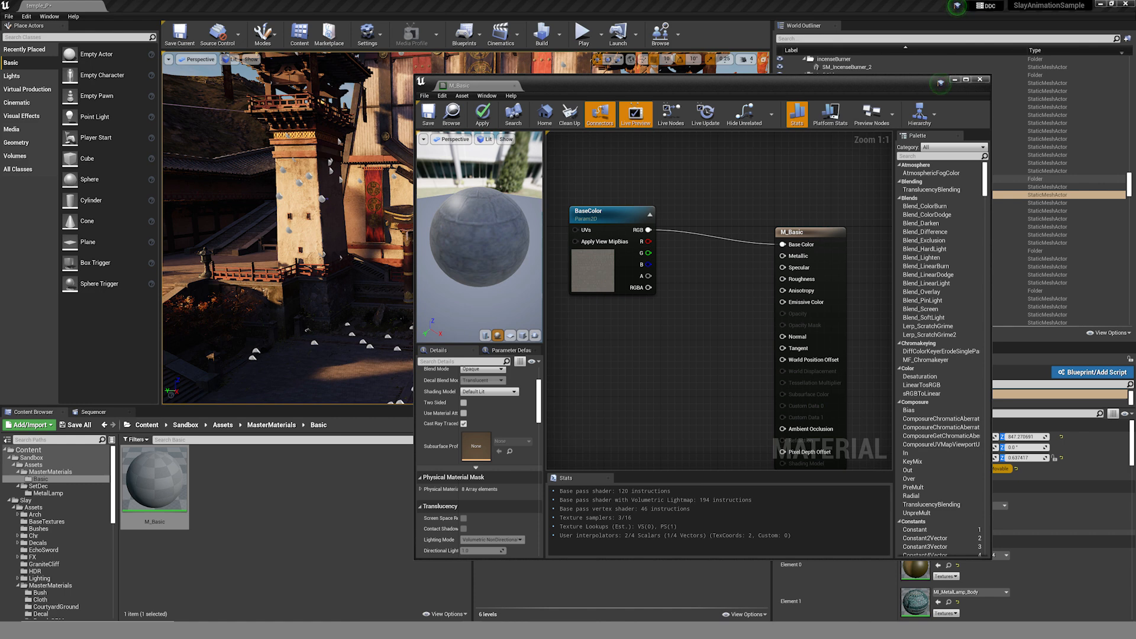
pyautogui.click(615, 283)
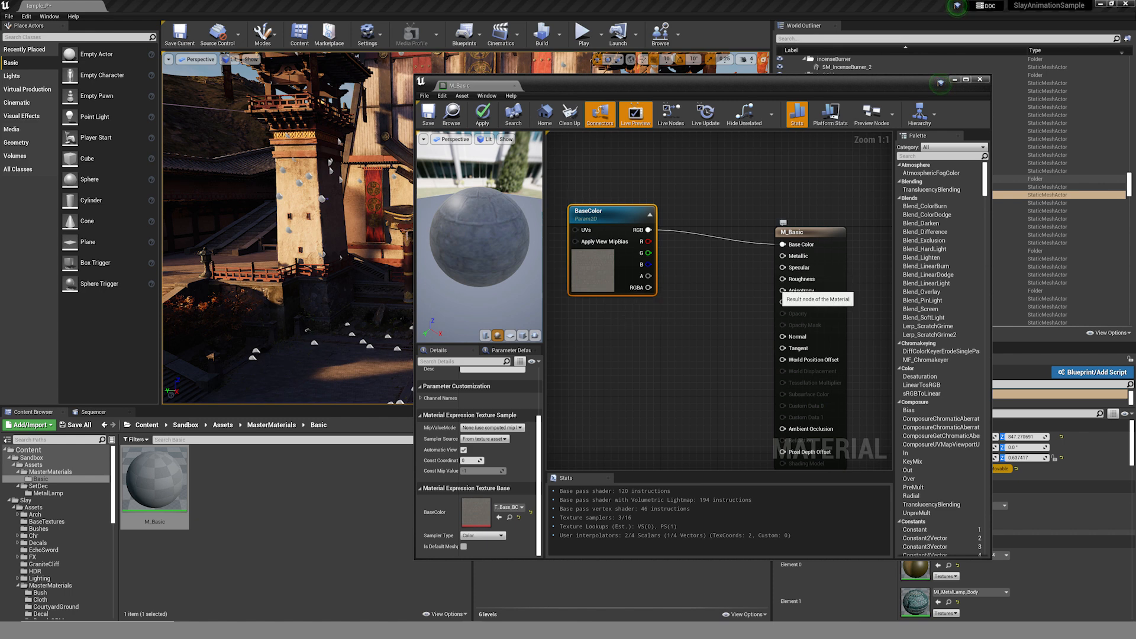
pyautogui.moveTo(589, 279); pyautogui.dragTo(596, 242)
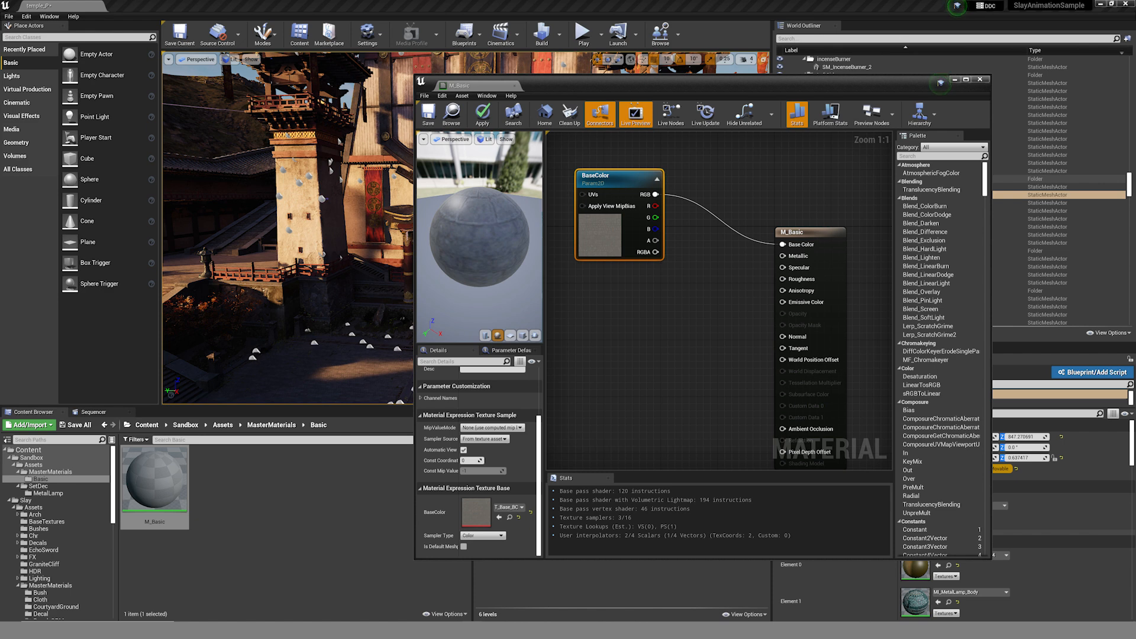
pyautogui.hotkey('ctrl', 'v')
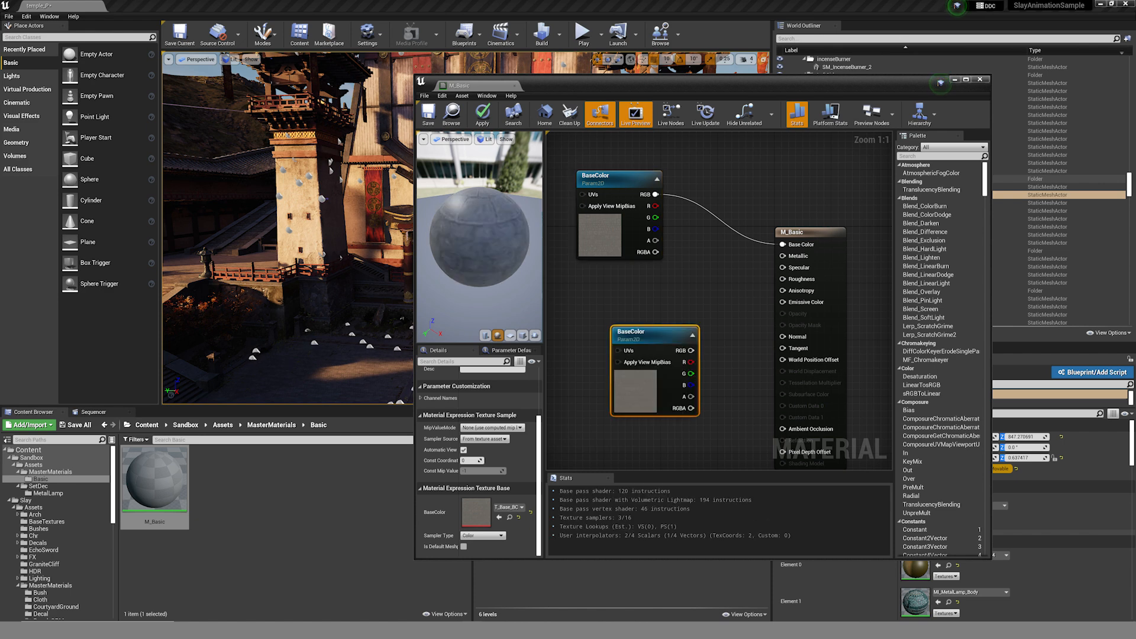
pyautogui.moveTo(642, 335); pyautogui.dragTo(607, 279)
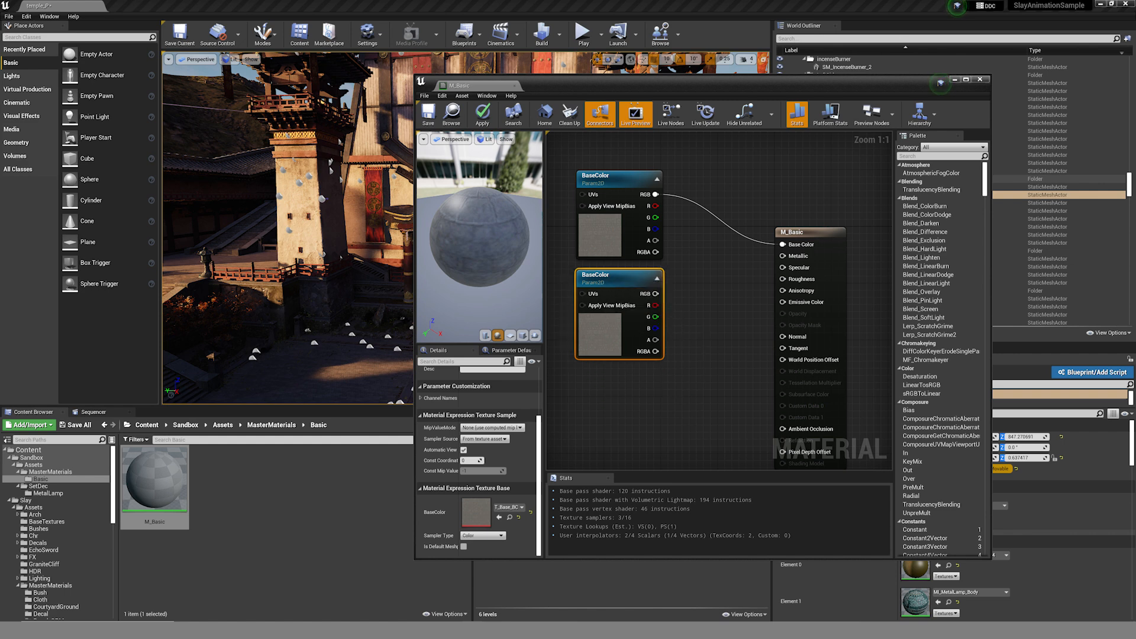
# Rename the copied texture parameter Normal and connect its RGB output to the material's Normal input.
pyautogui.scroll(3, 480, 484)
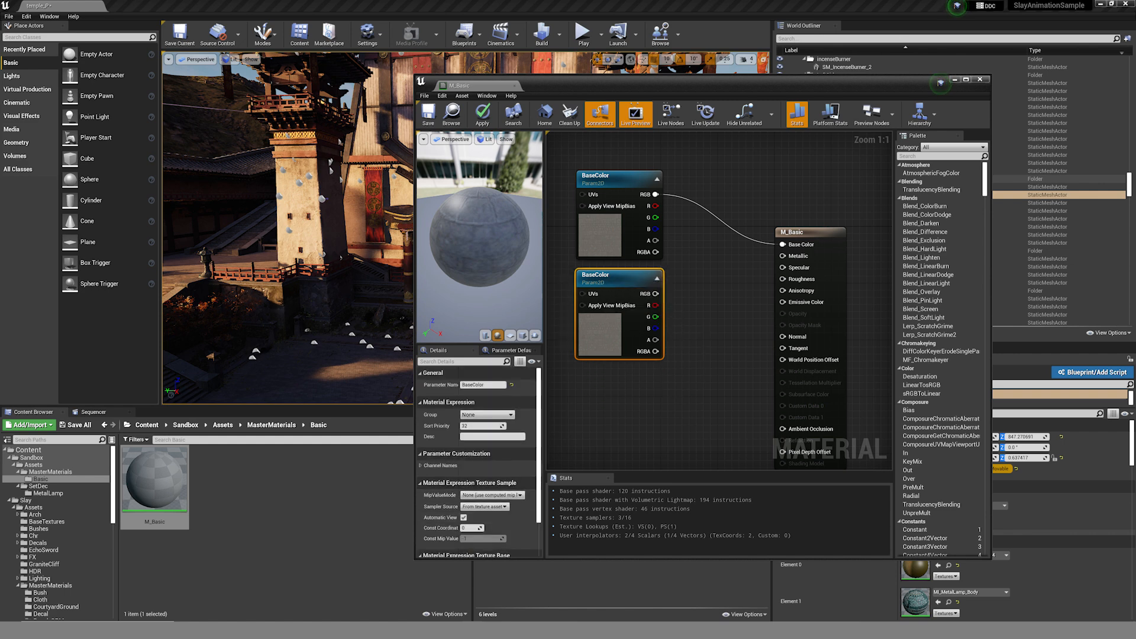
pyautogui.rightClick(615, 289)
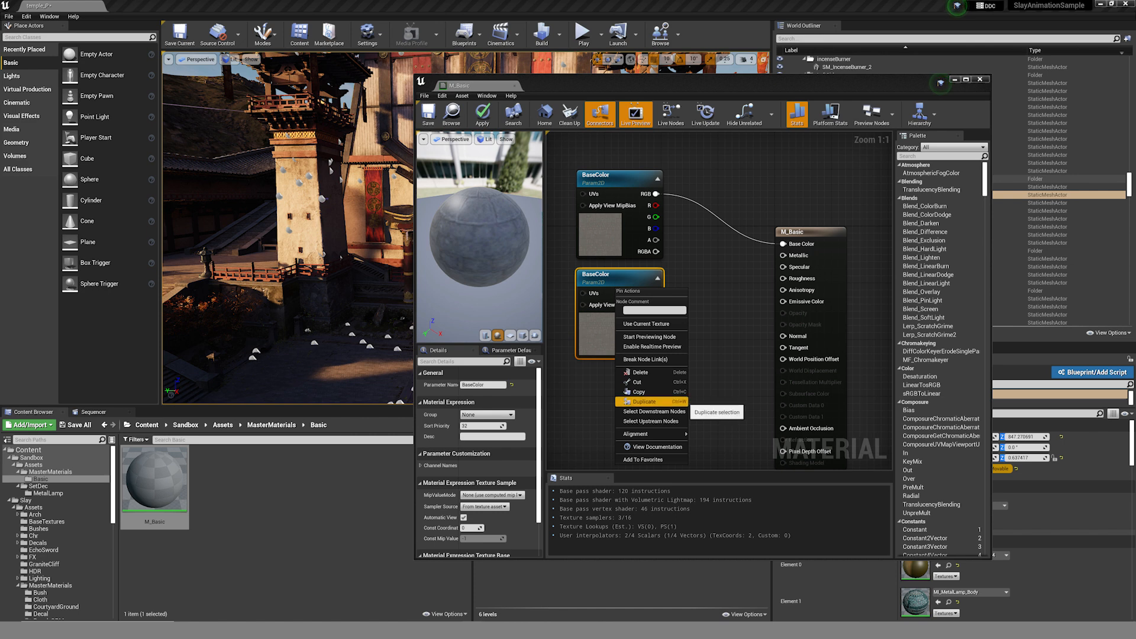
pyautogui.click(596, 388)
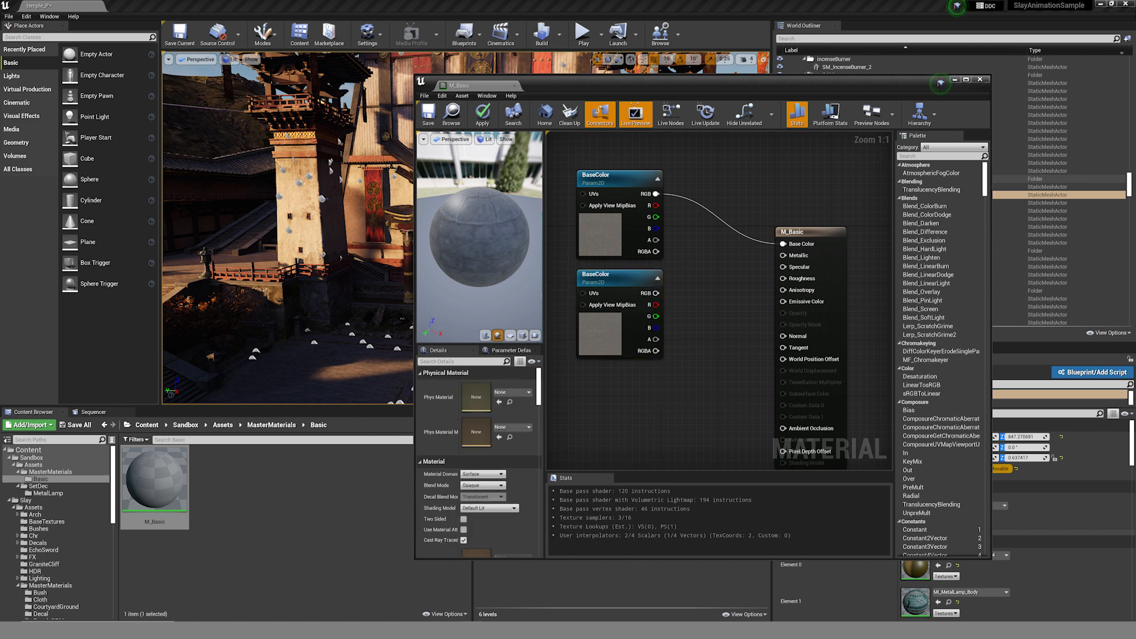
pyautogui.click(599, 340)
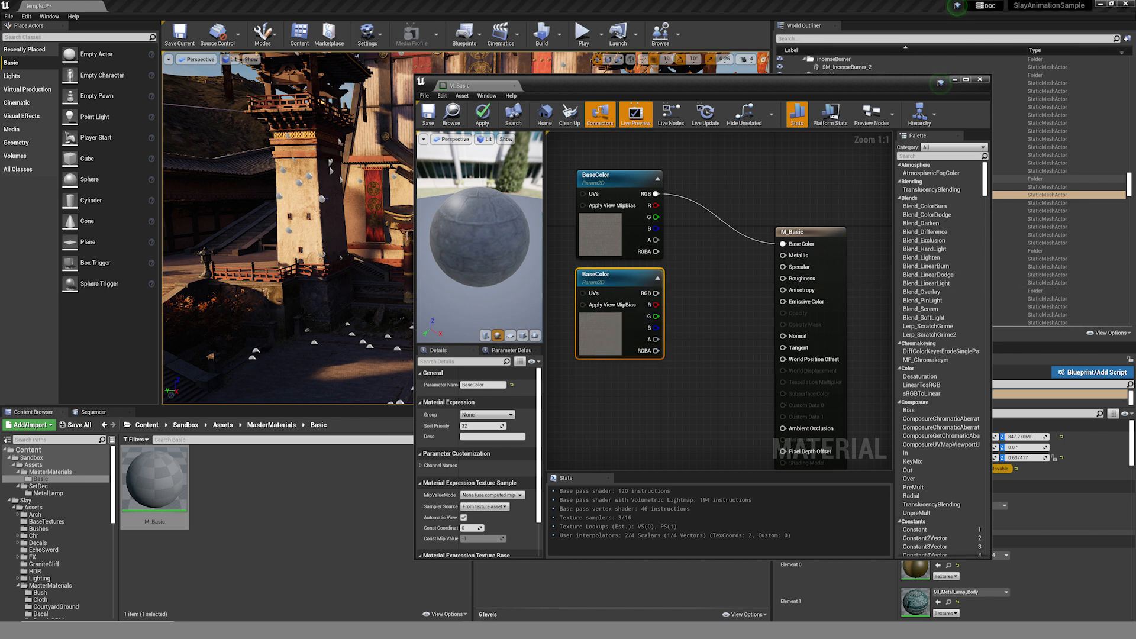
pyautogui.click(484, 385)
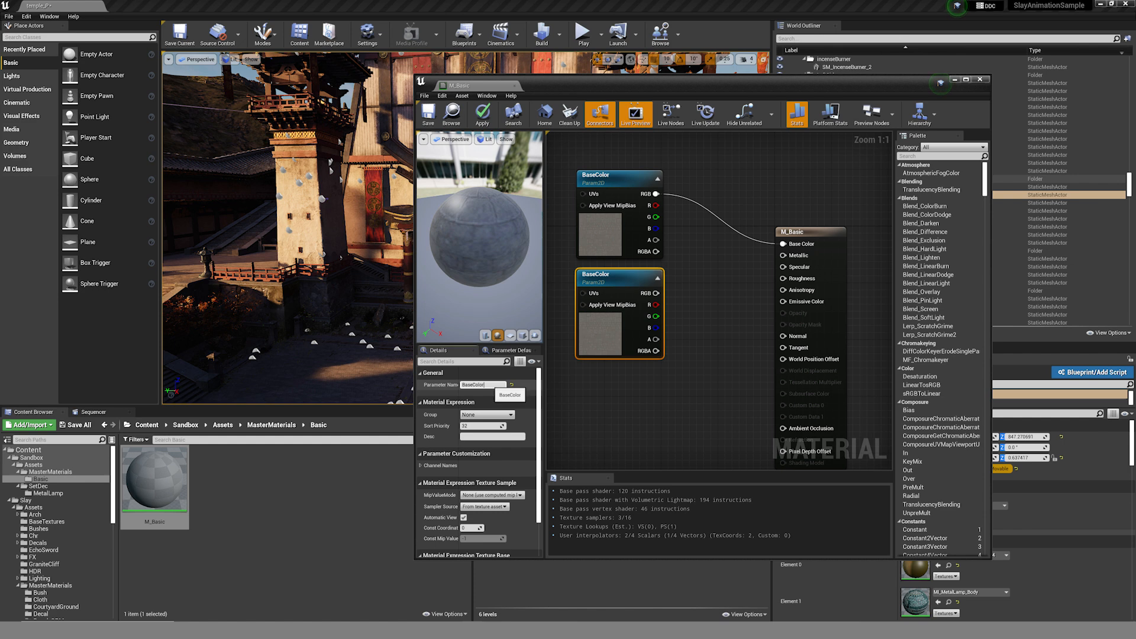
pyautogui.write('Normal')
pyautogui.press('Return')
pyautogui.moveTo(656, 293); pyautogui.dragTo(784, 336)
pyautogui.scroll(-3, 681, 252)
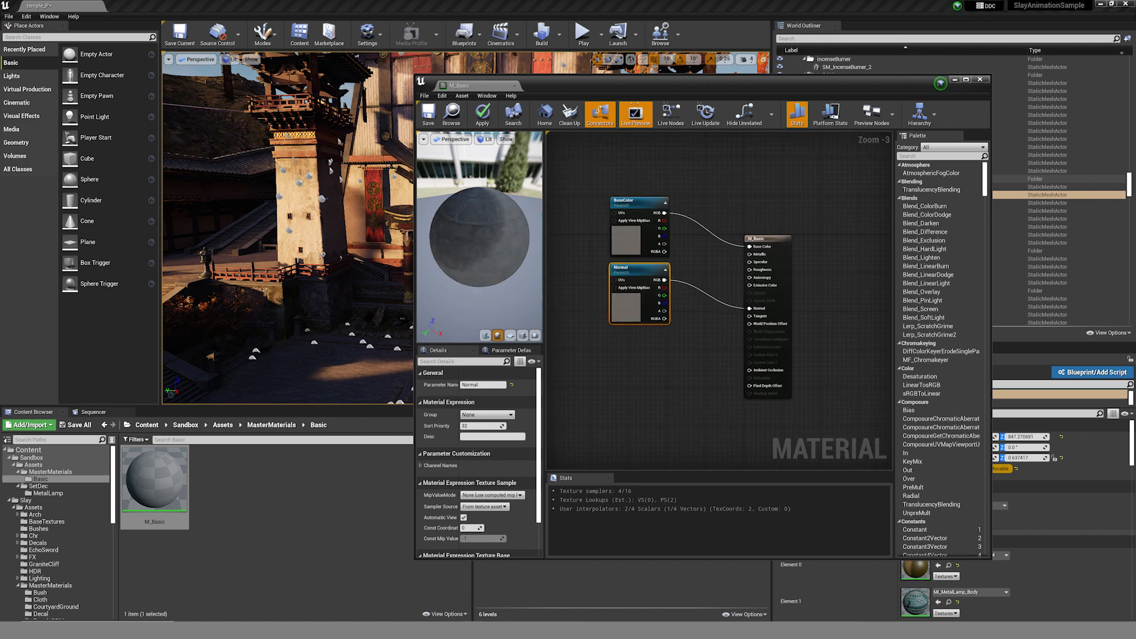
# Duplicate the Normal parameter node, place the copy beneath it, and rename the copy ORM.
pyautogui.hotkey('ctrl', 'w')
pyautogui.moveTo(638, 343); pyautogui.dragTo(624, 338)
pyautogui.click(476, 385)
pyautogui.write('O')
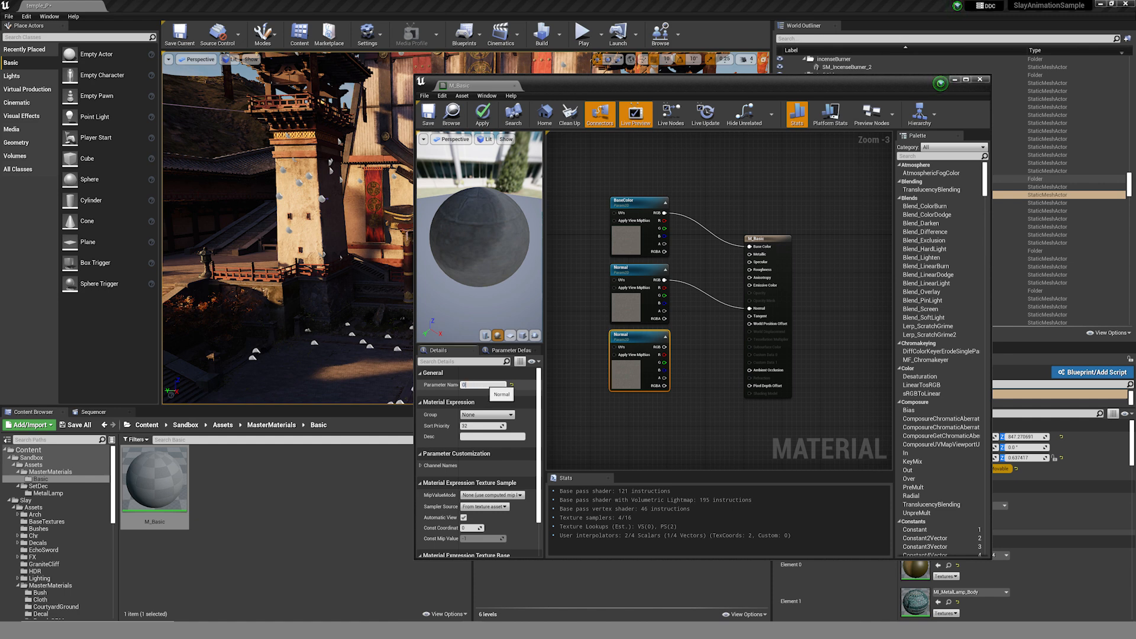
pyautogui.write('RM')
pyautogui.press('Return')
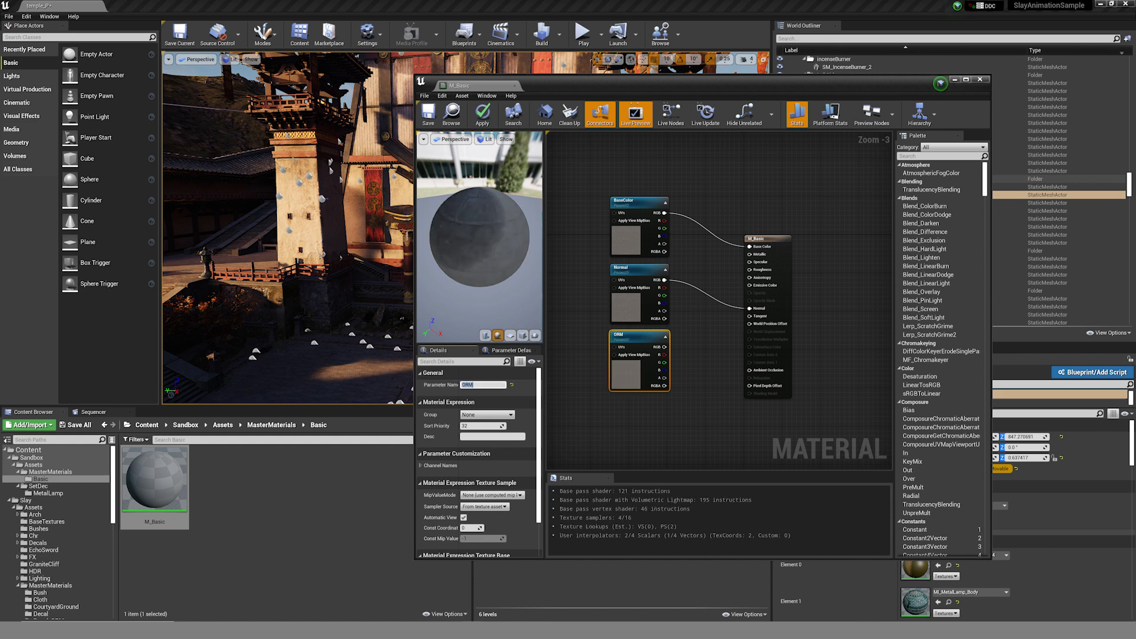
pyautogui.scroll(1, 624, 350)
pyautogui.scroll(1, 651, 310)
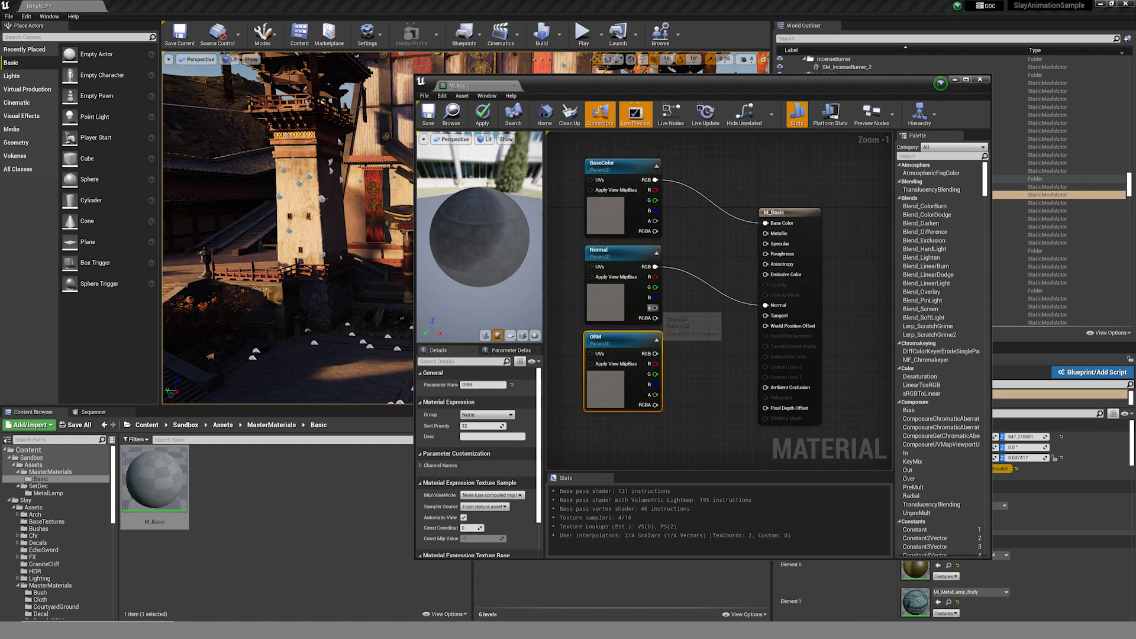
pyautogui.moveTo(655, 311); pyautogui.dragTo(645, 333, button='right')
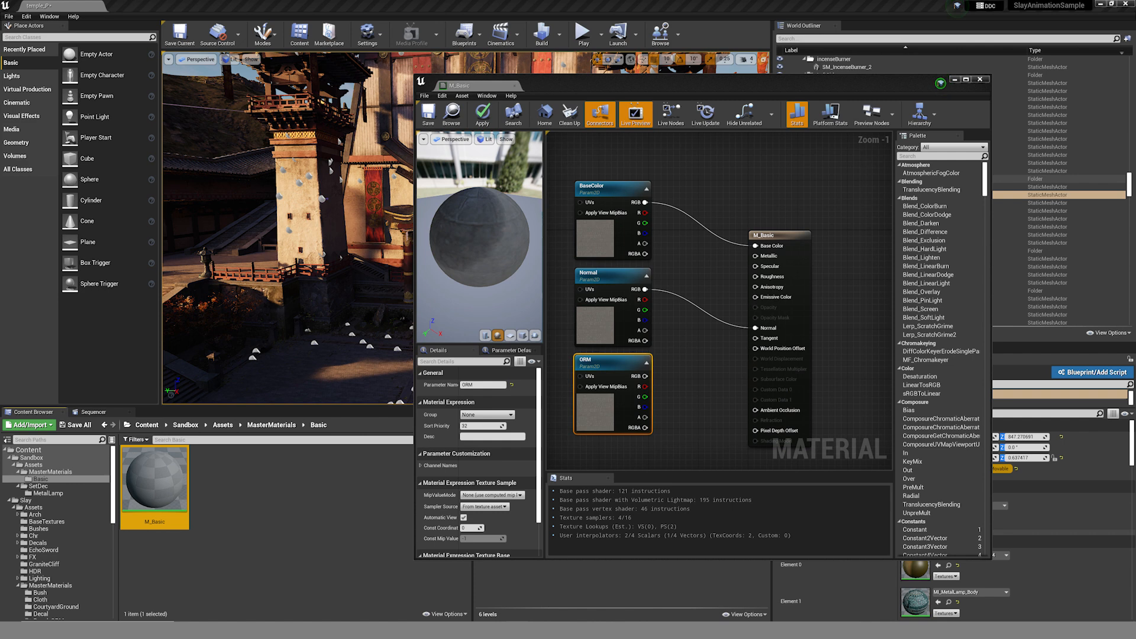
pyautogui.scroll(1, 685, 403)
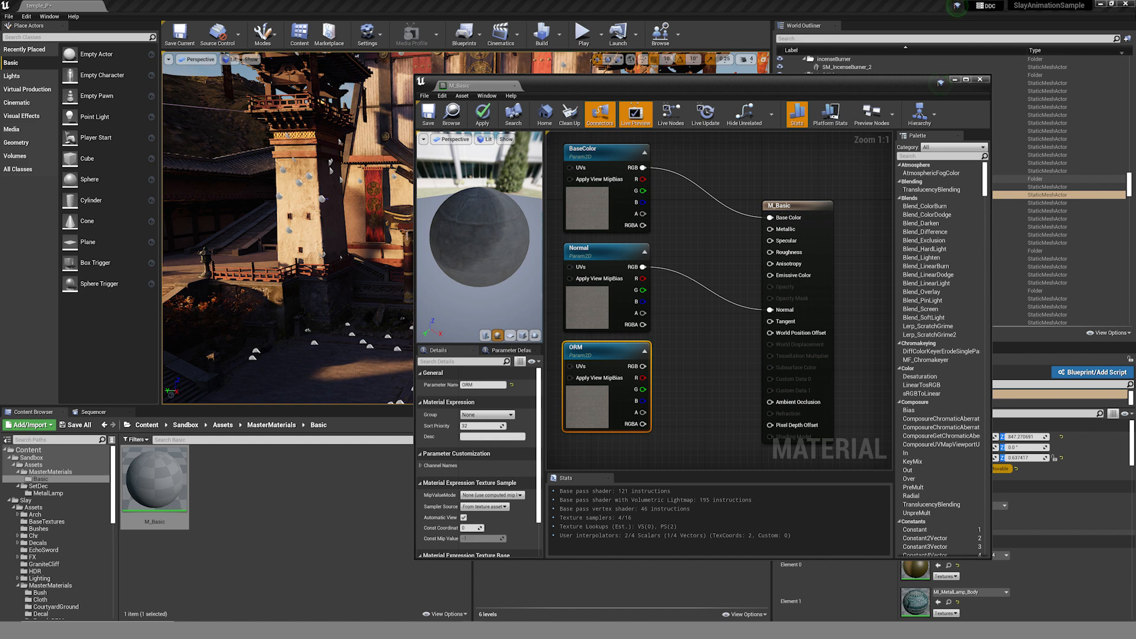
pyautogui.moveTo(695, 400); pyautogui.dragTo(668, 398, button='right')
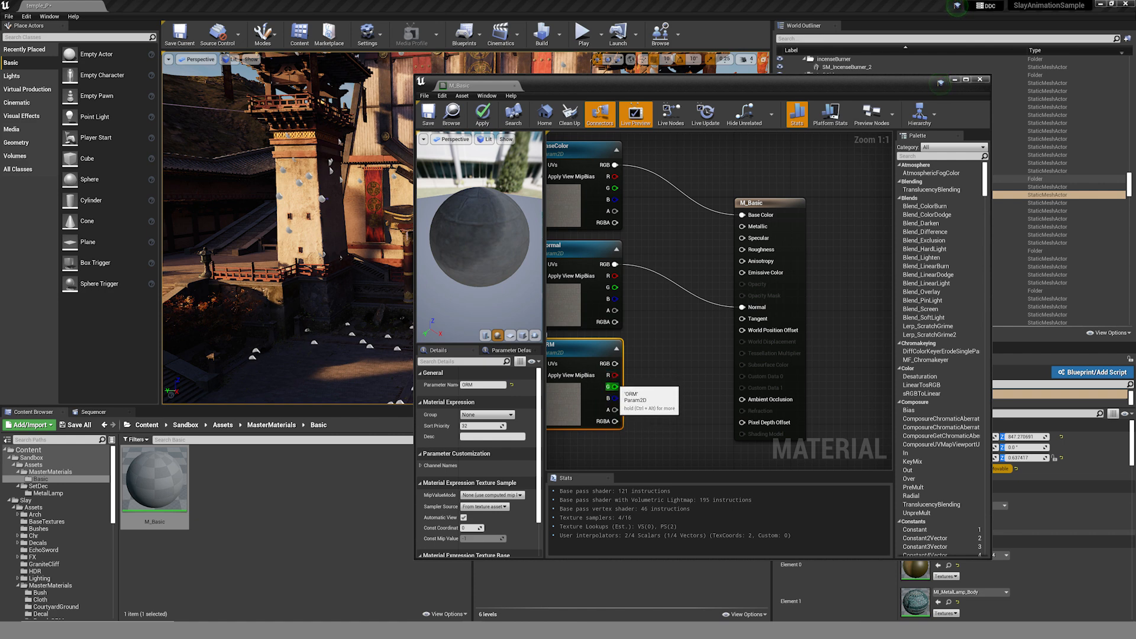
# Connect the ORM node's red output to Ambient Occlusion, green to Roughness and blue to Metallic.
pyautogui.scroll(-1, 680, 378)
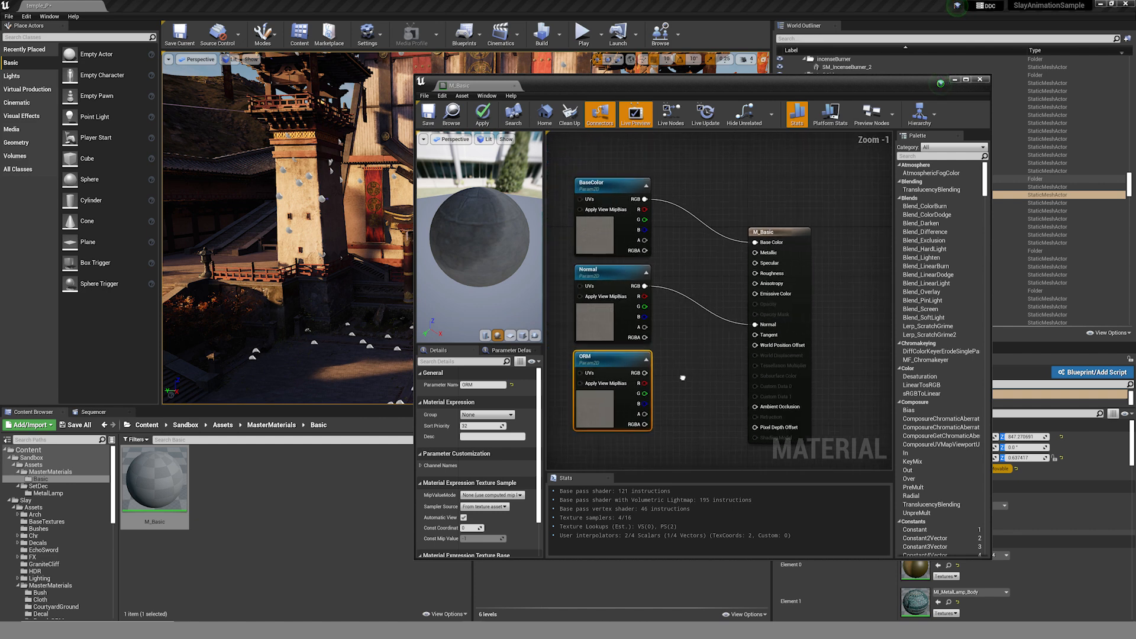
pyautogui.moveTo(645, 383); pyautogui.dragTo(767, 414)
pyautogui.moveTo(645, 393); pyautogui.dragTo(755, 273)
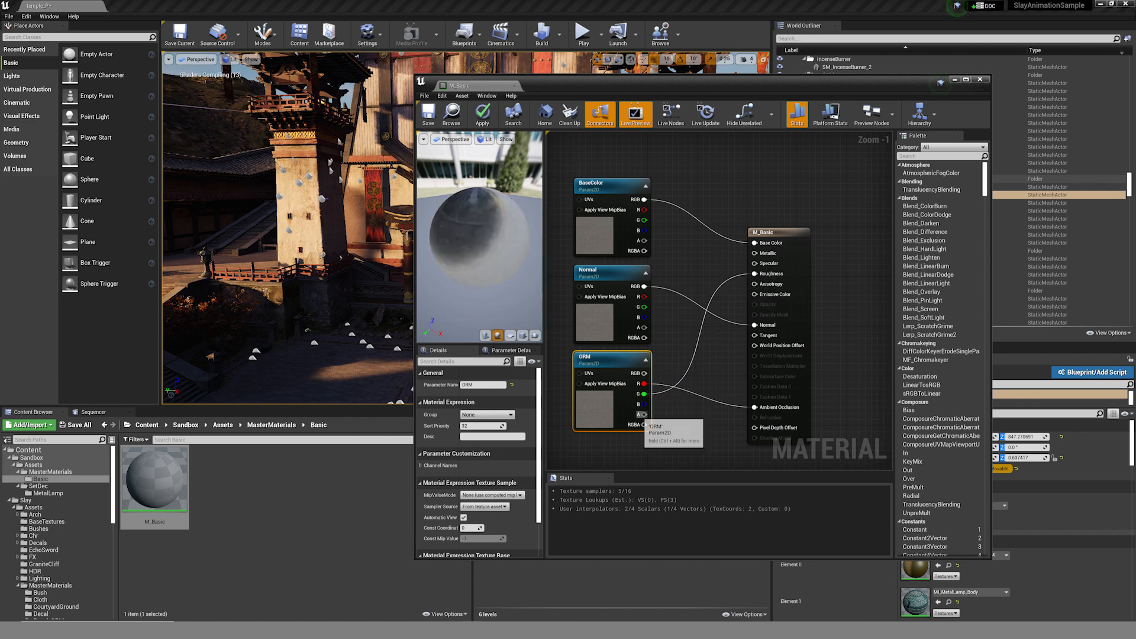
pyautogui.moveTo(644, 404); pyautogui.dragTo(756, 253)
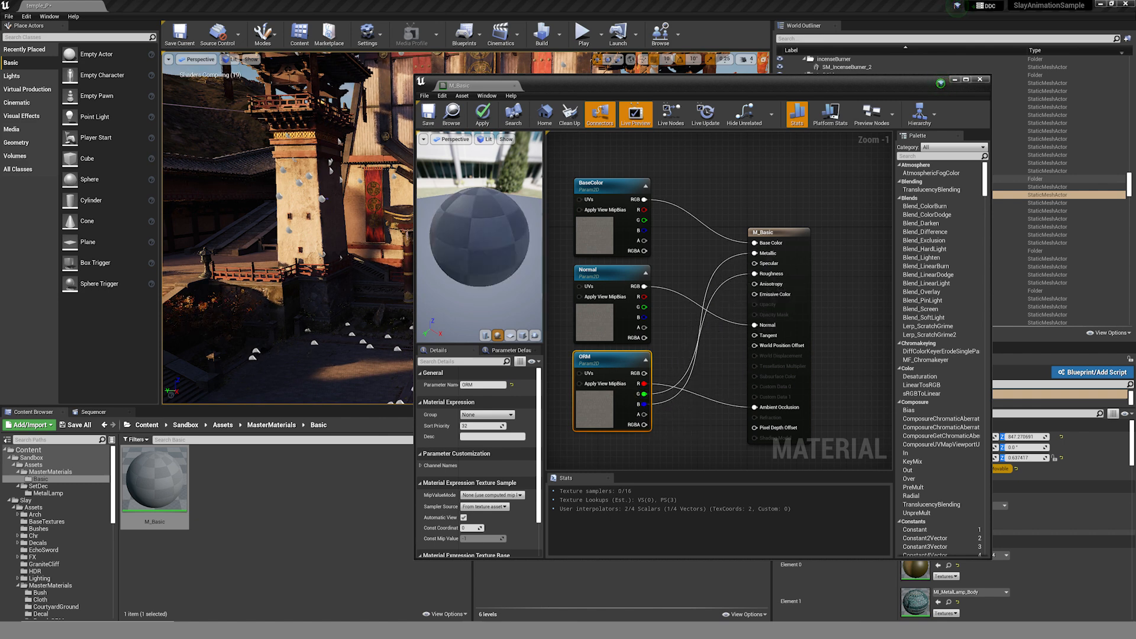
pyautogui.scroll(1, 562, 468)
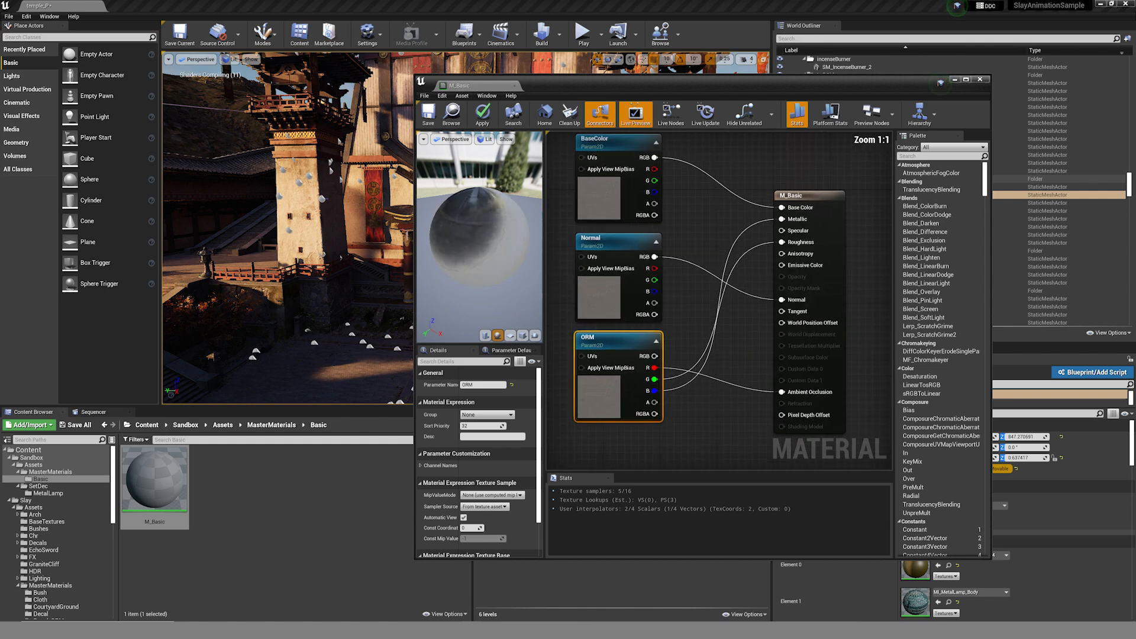
pyautogui.scroll(-2, 608, 467)
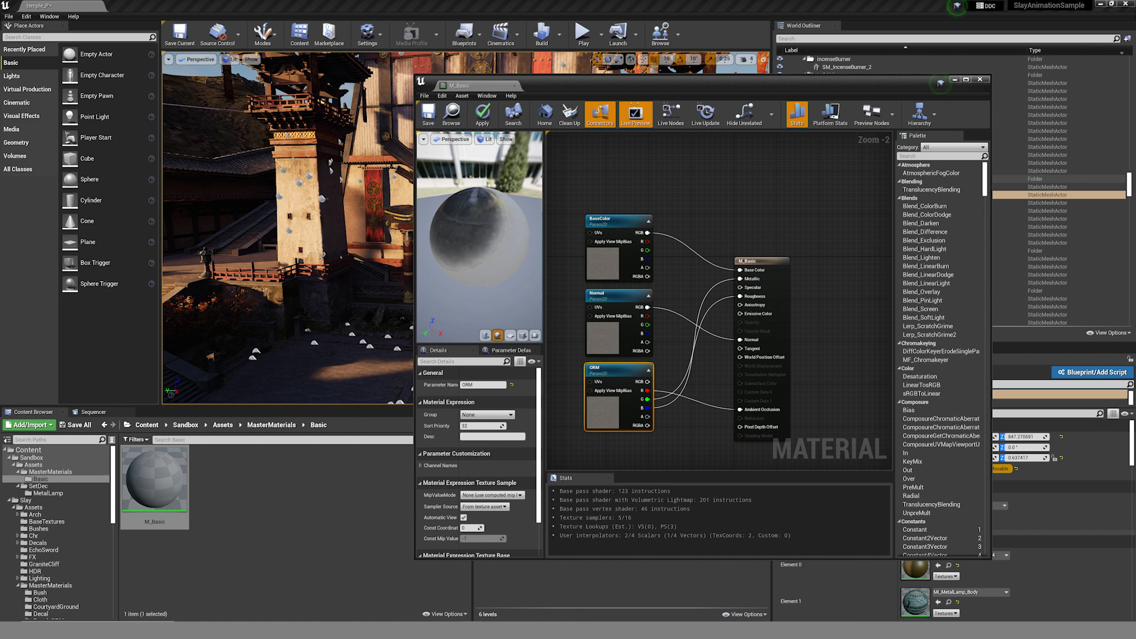
# Open the M_Decal master material from the Slay project's MasterMaterials/Decal folder.
pyautogui.click(40, 600)
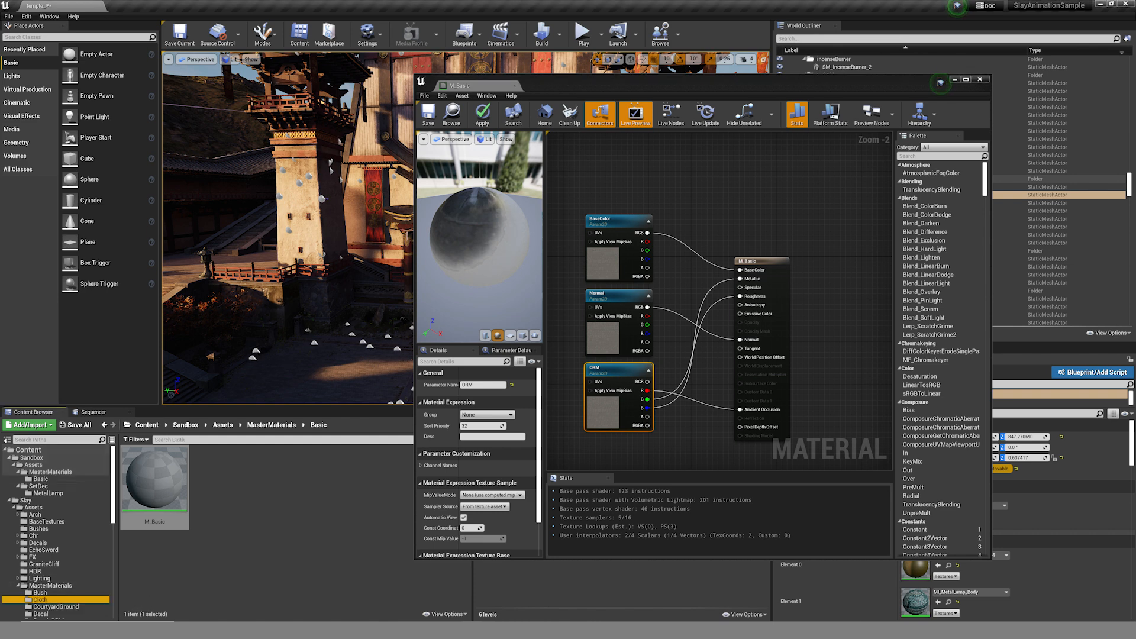
pyautogui.scroll(-1, 40, 592)
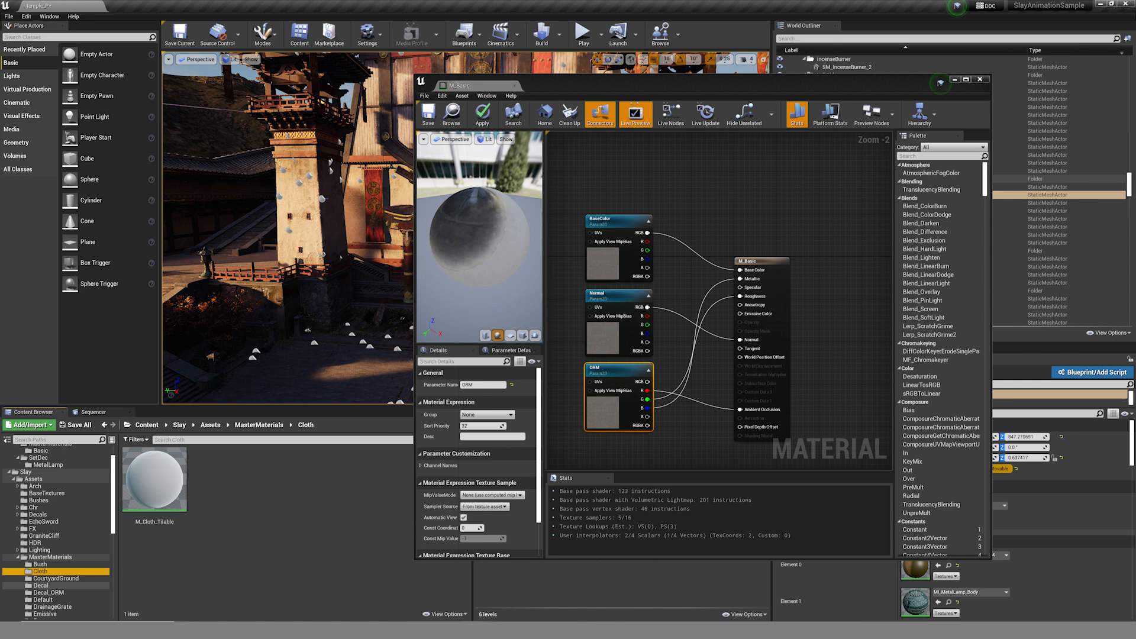
pyautogui.click(40, 586)
pyautogui.click(156, 480)
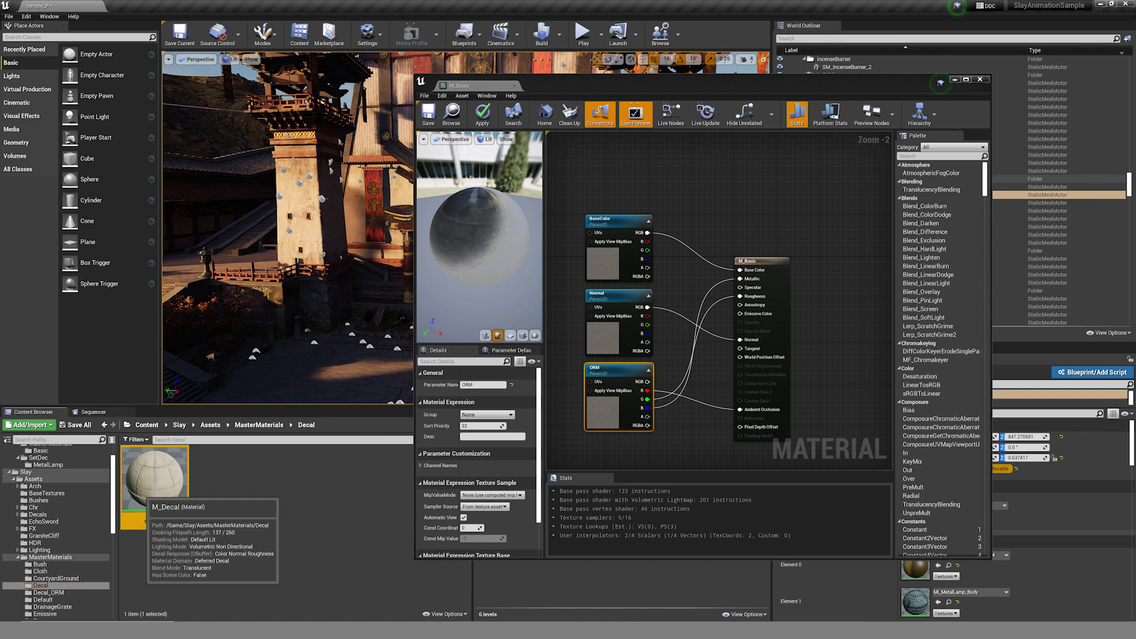
pyautogui.doubleClick(155, 480)
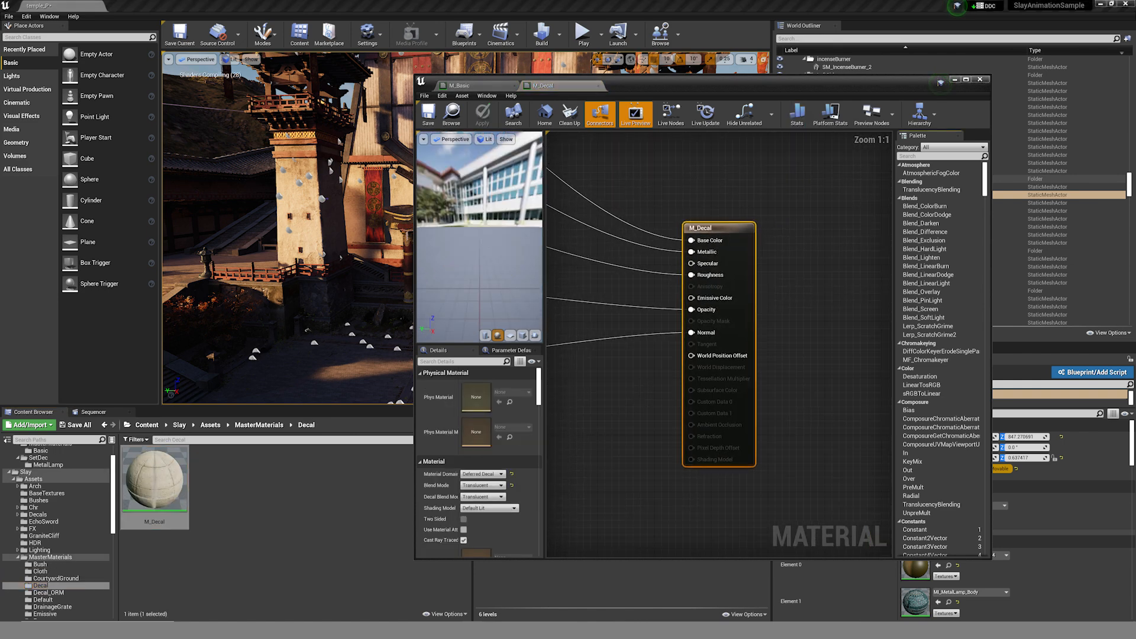
# Examine the Albedo group in the M_Decal graph, including its Blend_Overlay, Overlay Intensity, Lerp and Color Overlay nodes.
pyautogui.scroll(4, 675, 303)
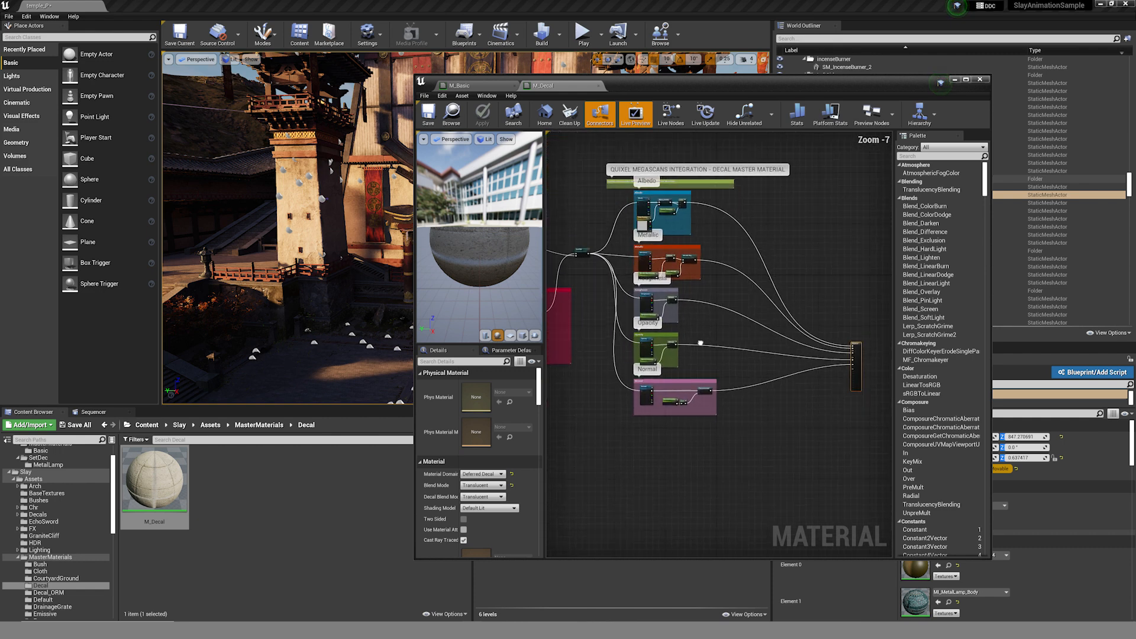
pyautogui.moveTo(675, 303); pyautogui.dragTo(694, 430, button='right')
pyautogui.click(739, 230)
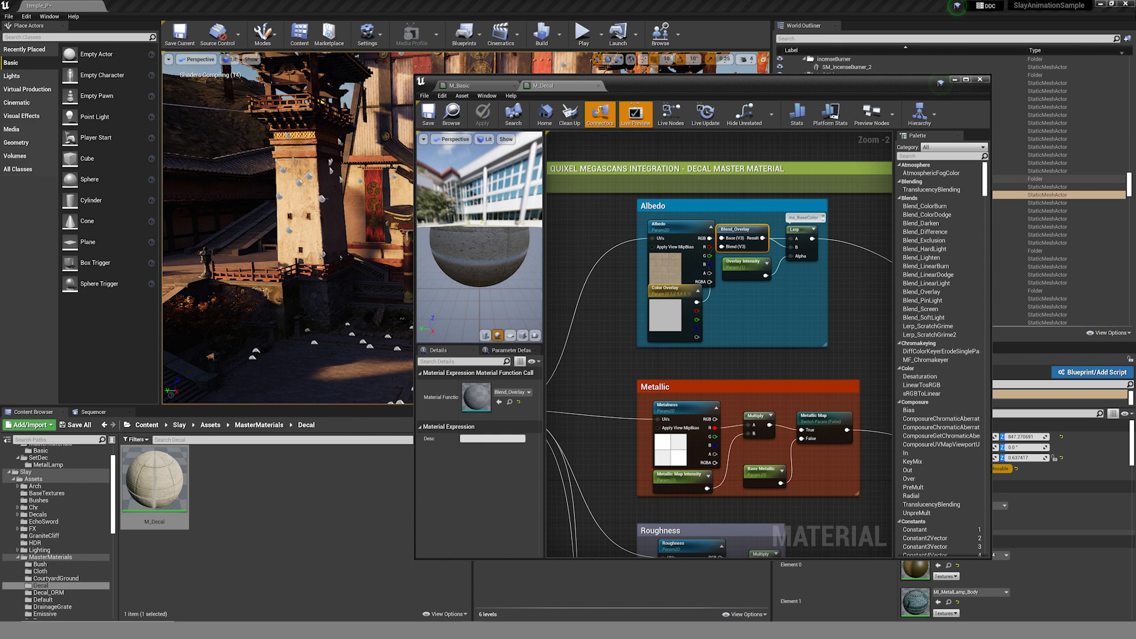
pyautogui.click(744, 262)
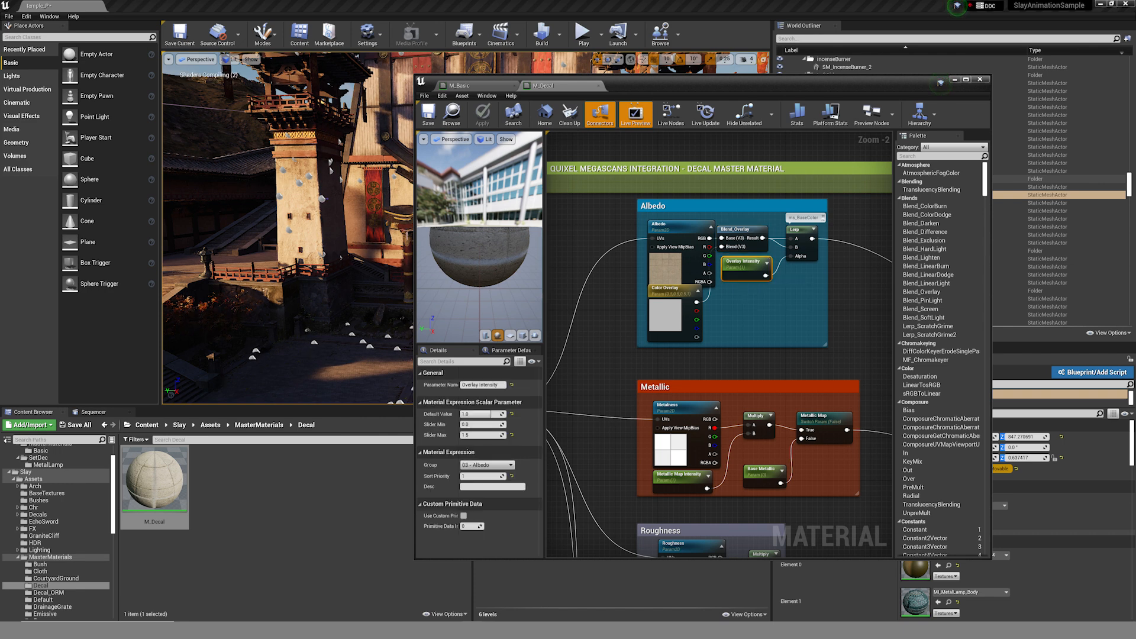
pyautogui.click(799, 232)
pyautogui.click(674, 323)
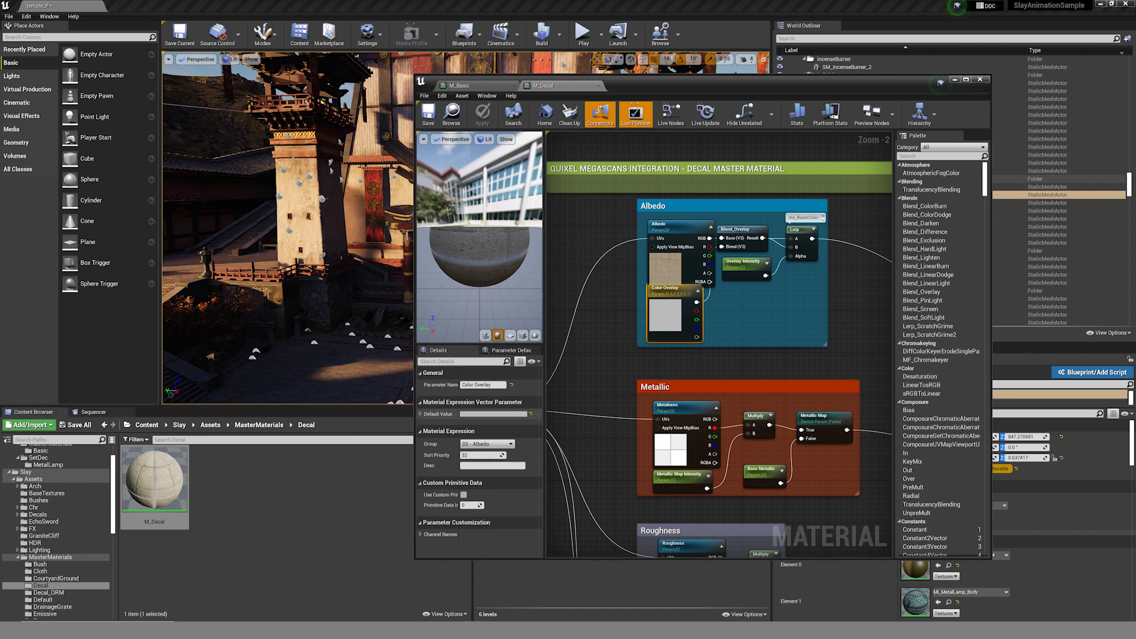
pyautogui.moveTo(674, 433); pyautogui.dragTo(651, 315, button='right')
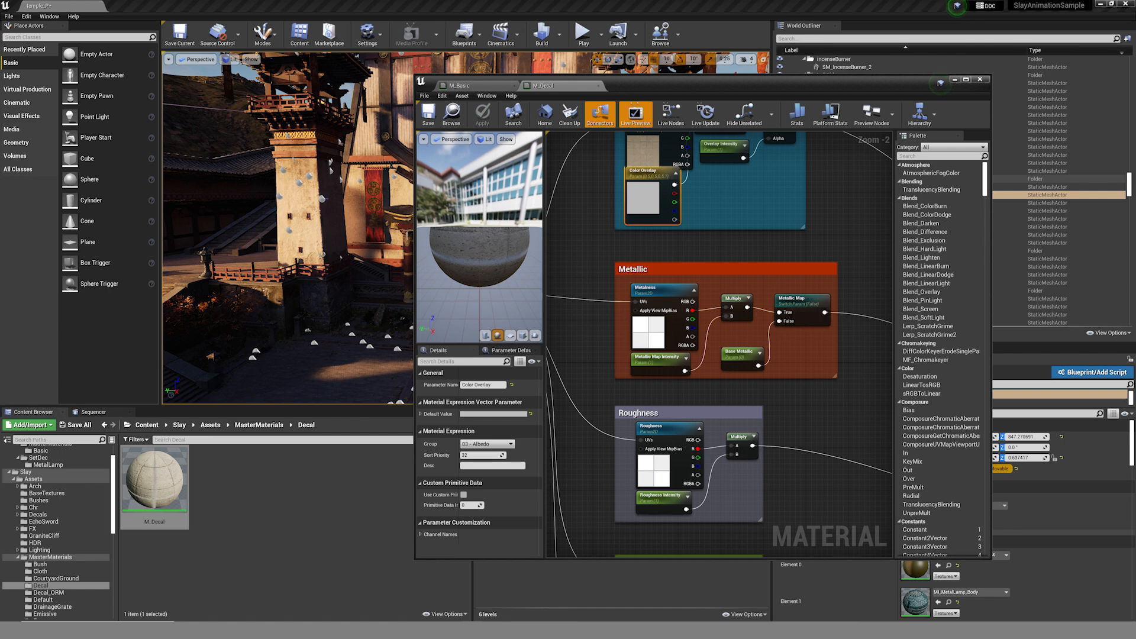
# Review the Metallic, Roughness, Opacity and Normal groups of M_Decal and close that material.
pyautogui.moveTo(801, 346); pyautogui.dragTo(736, 303)
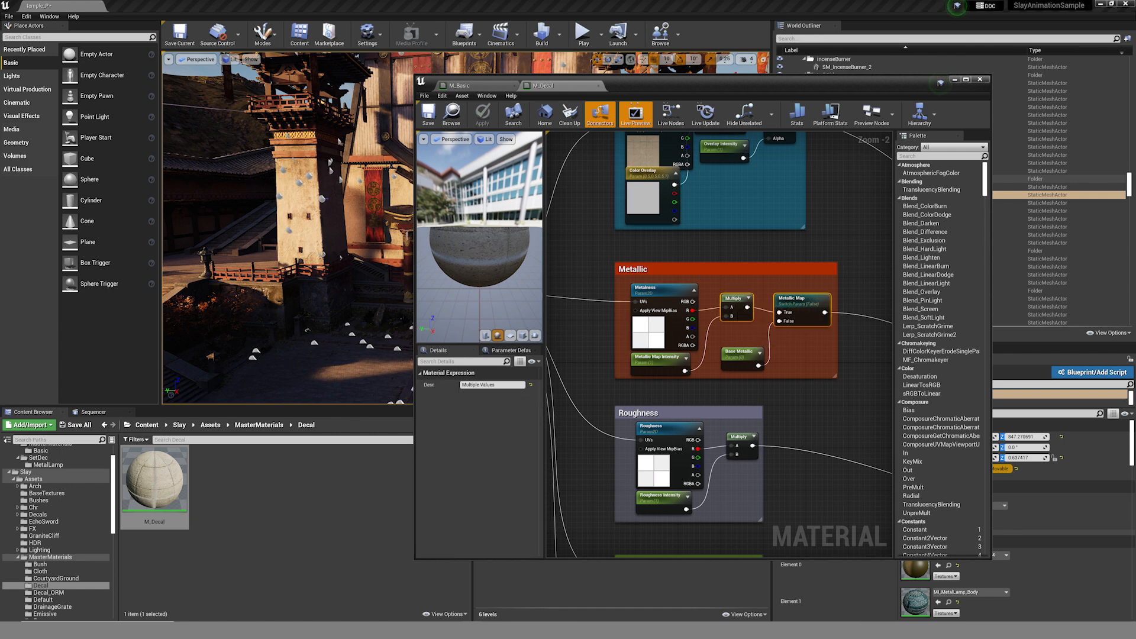
pyautogui.click(741, 333)
pyautogui.moveTo(790, 341); pyautogui.dragTo(777, 295, button='right')
pyautogui.scroll(-1, 747, 326)
pyautogui.moveTo(763, 375); pyautogui.dragTo(746, 263, button='right')
pyautogui.scroll(-1, 754, 282)
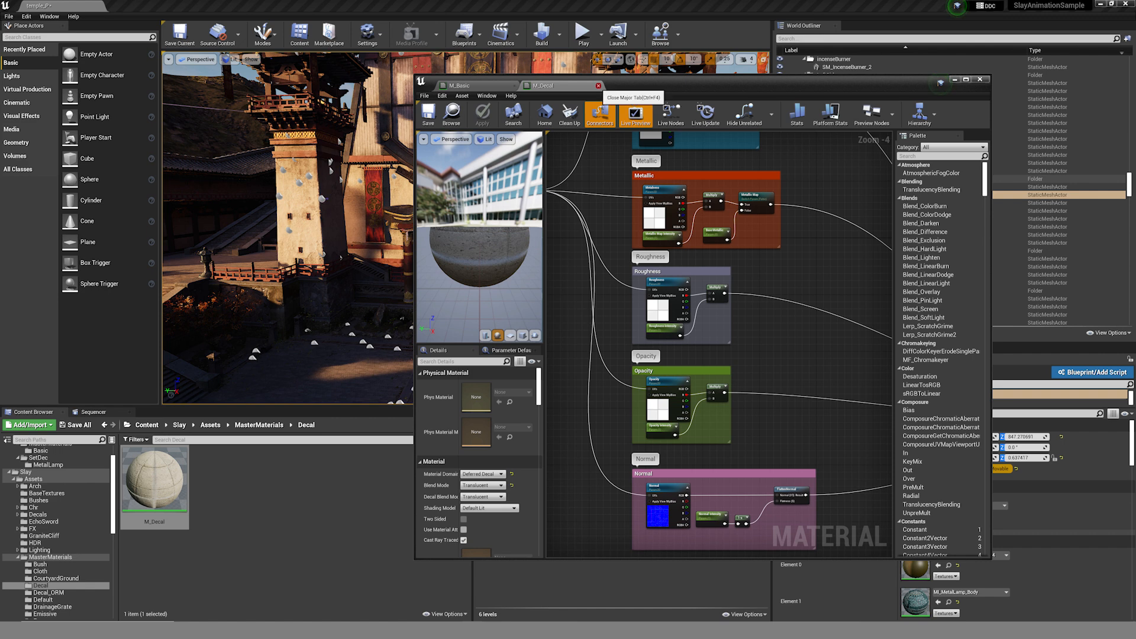
pyautogui.click(598, 85)
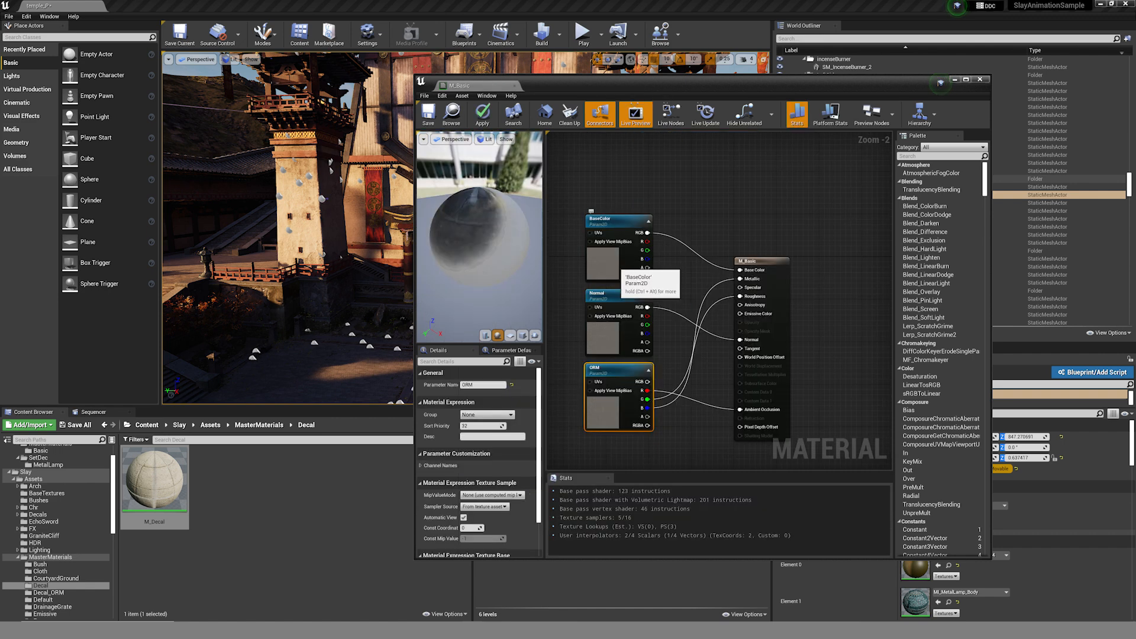
pyautogui.moveTo(573, 220); pyautogui.dragTo(666, 469)
pyautogui.moveTo(683, 305); pyautogui.dragTo(709, 323, button='right')
pyautogui.scroll(2, 702, 330)
pyautogui.scroll(-2, 708, 324)
pyautogui.click(708, 323)
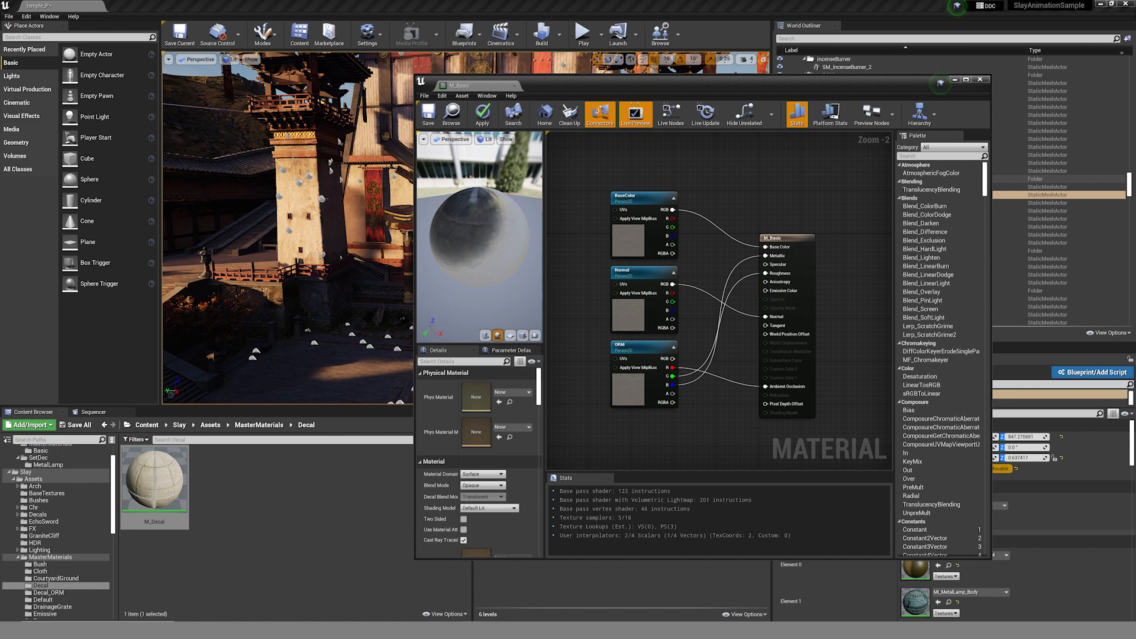
# Locate M_Basic in its content folder, and apply and save the material.
pyautogui.click(451, 115)
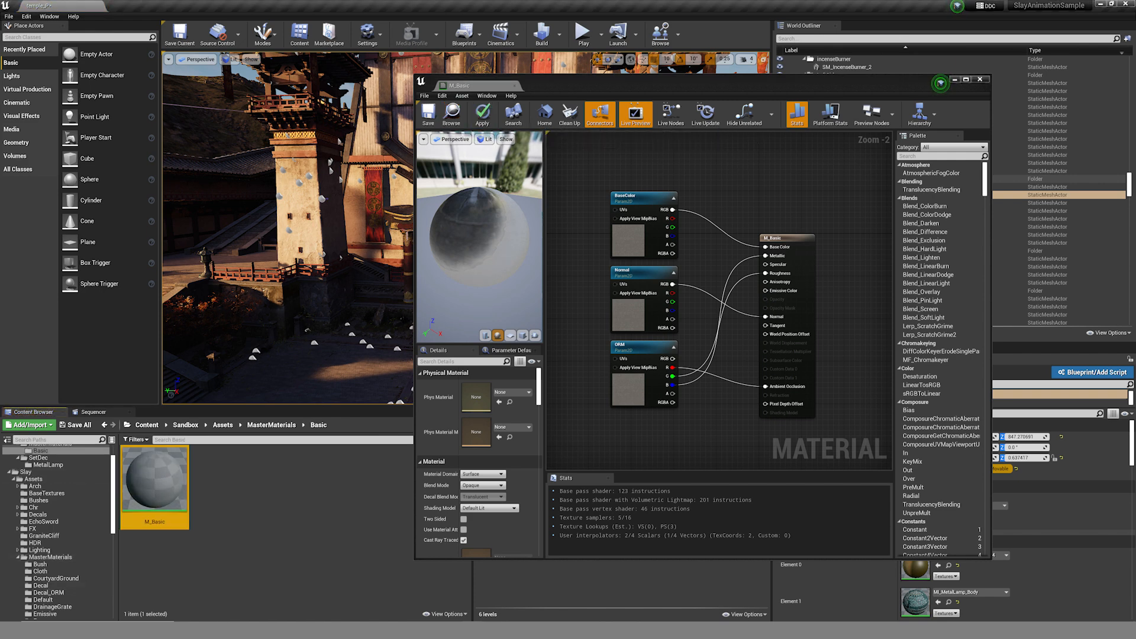
pyautogui.moveTo(704, 327)
pyautogui.mouseDown(button='right')
pyautogui.moveTo(667, 335)
pyautogui.moveTo(667, 346)
pyautogui.moveTo(699, 342)
pyautogui.mouseUp(button='right')
pyautogui.scroll(1, 667, 346)
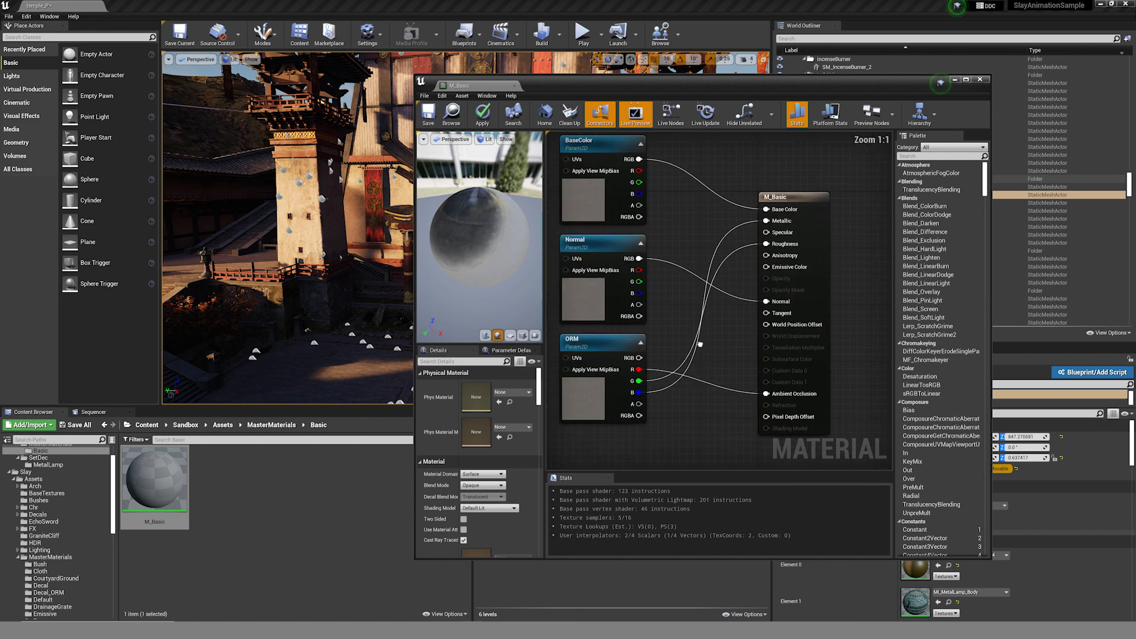
pyautogui.scroll(-1, 699, 343)
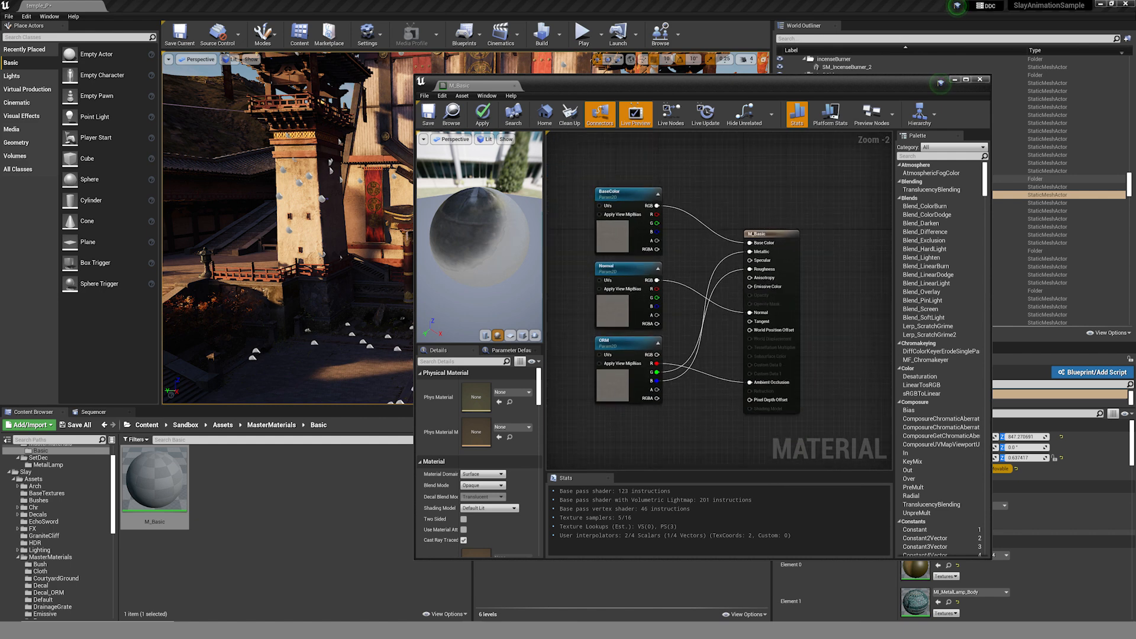
pyautogui.click(483, 114)
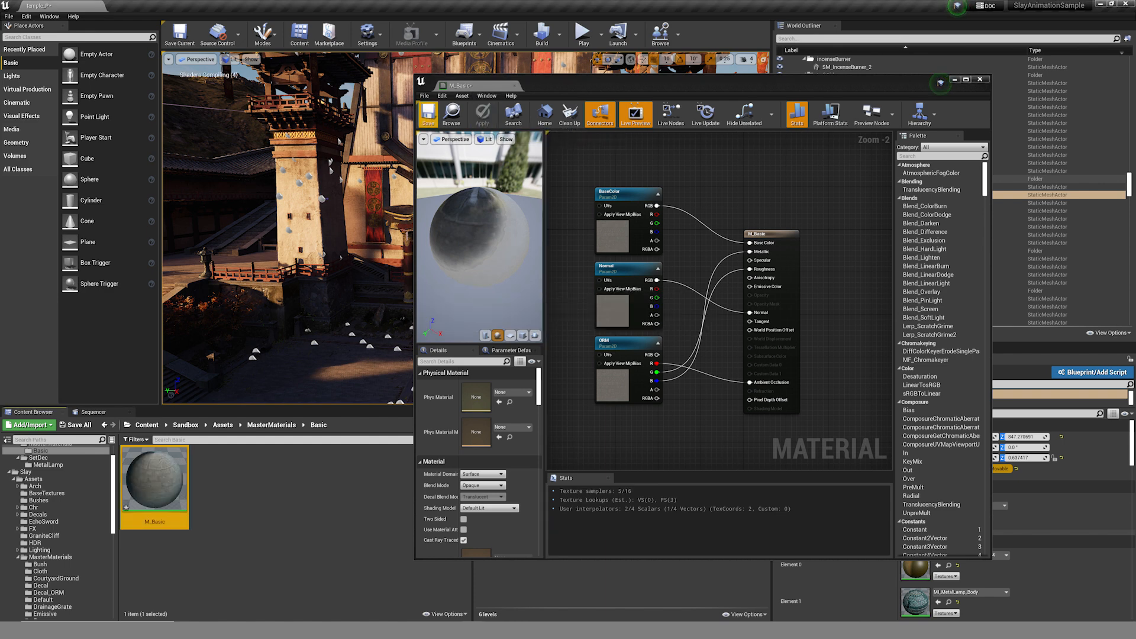
pyautogui.click(428, 114)
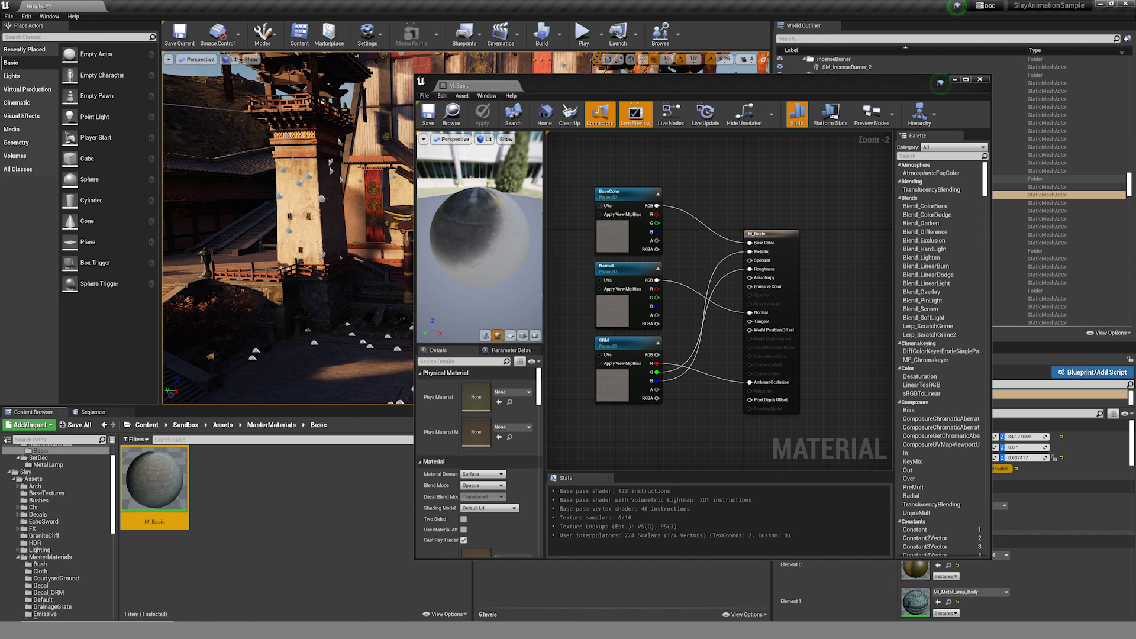
# Assign the T_Base_B_N texture to the Normal parameter and apply the change to the material.
pyautogui.click(614, 301)
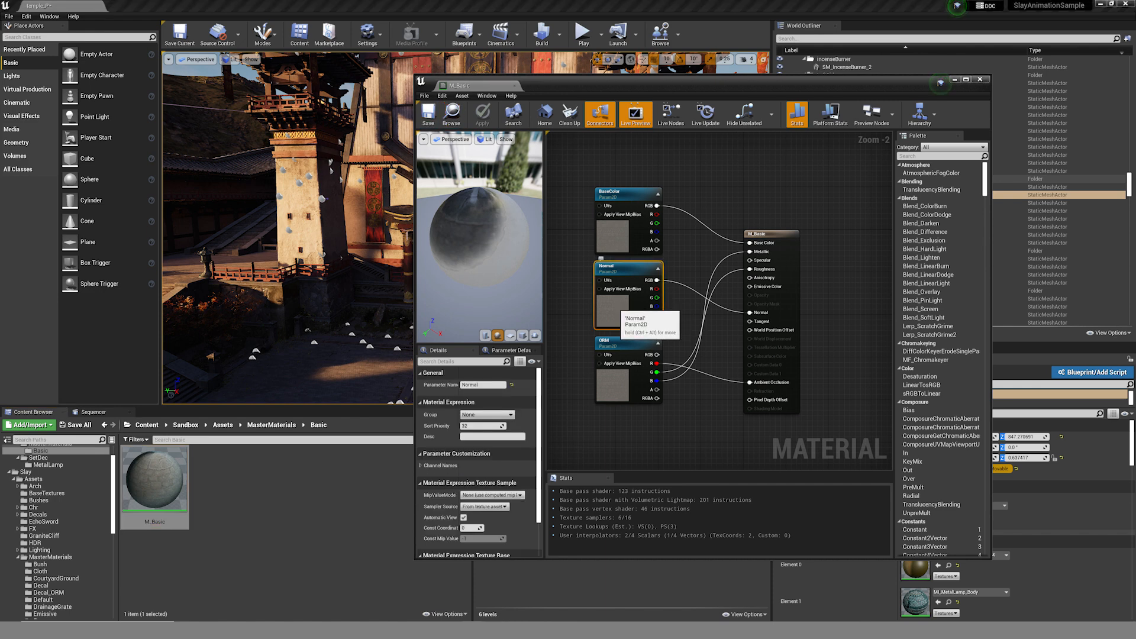
pyautogui.scroll(-3, 479, 450)
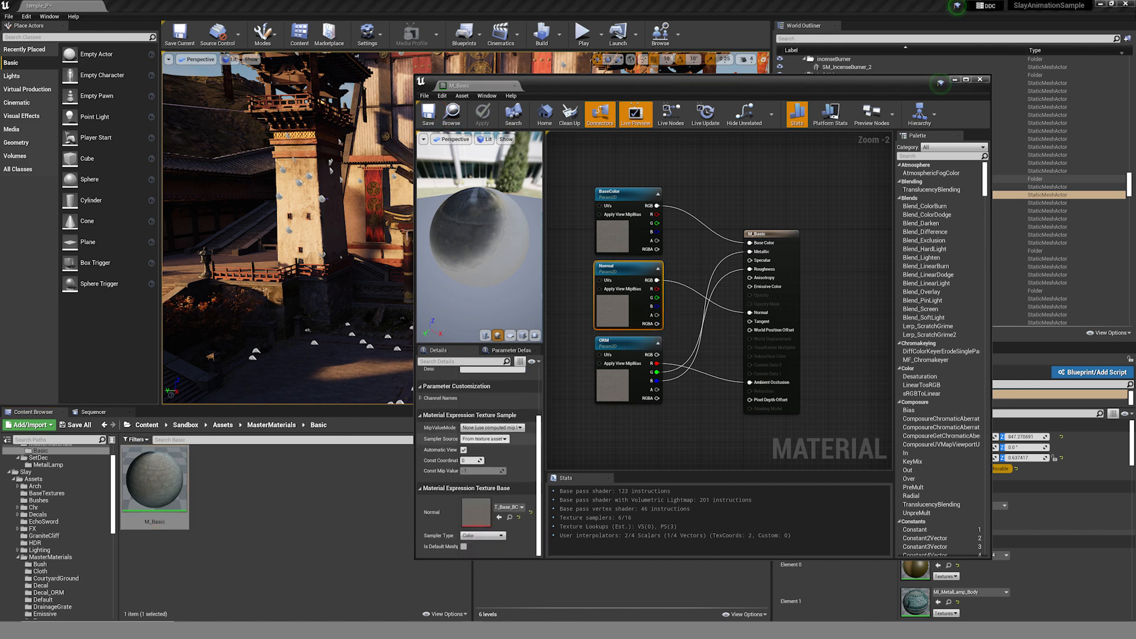
pyautogui.click(510, 507)
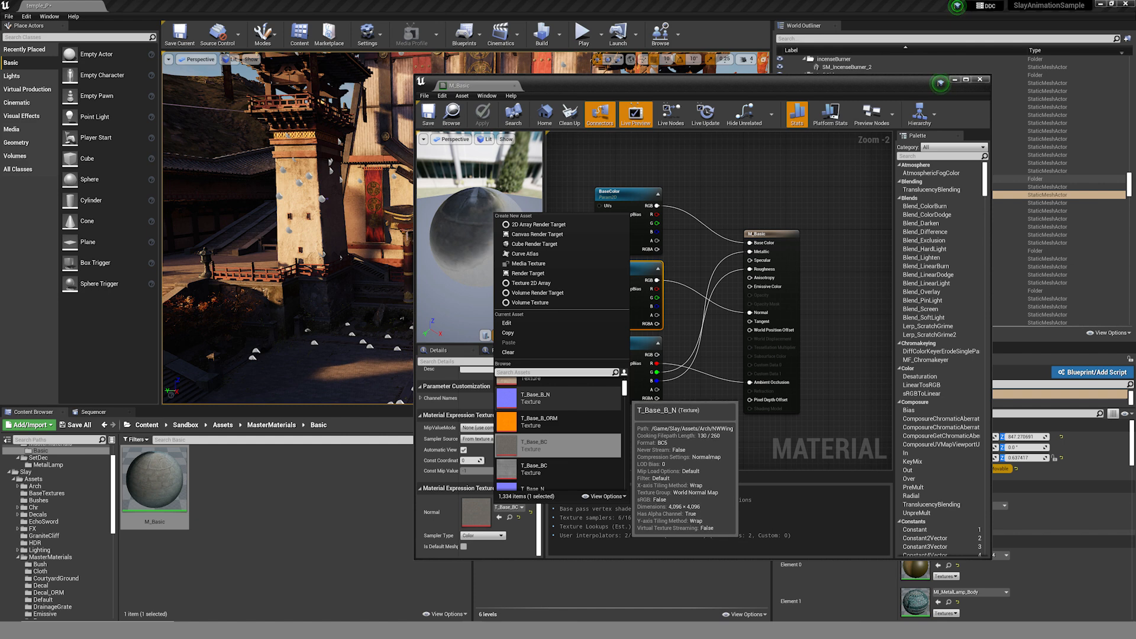
pyautogui.click(616, 397)
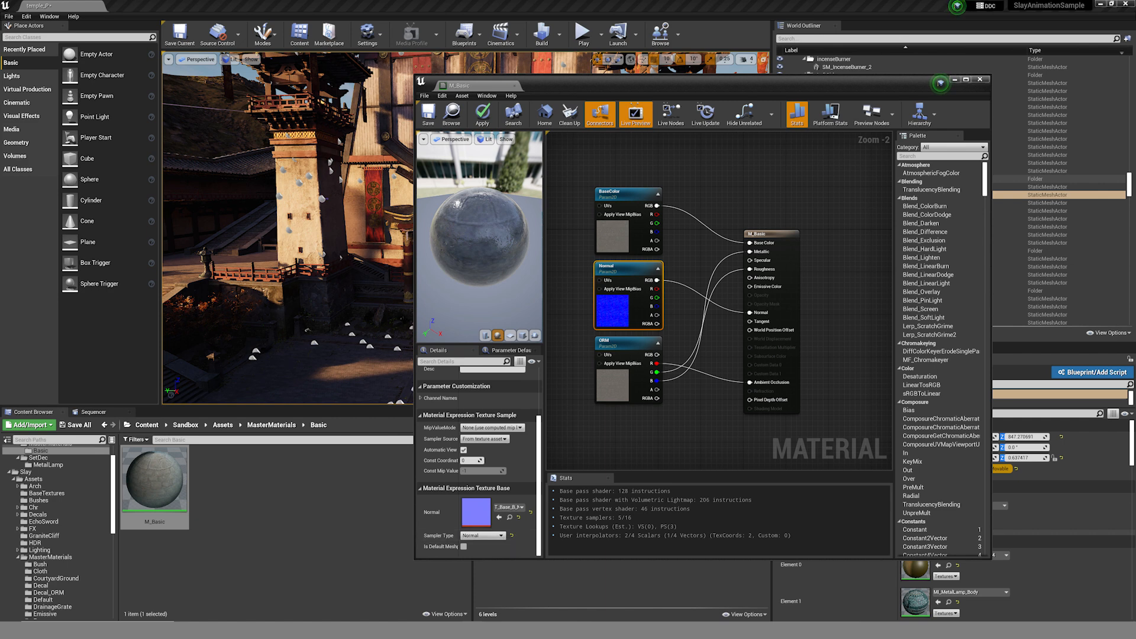
pyautogui.click(483, 112)
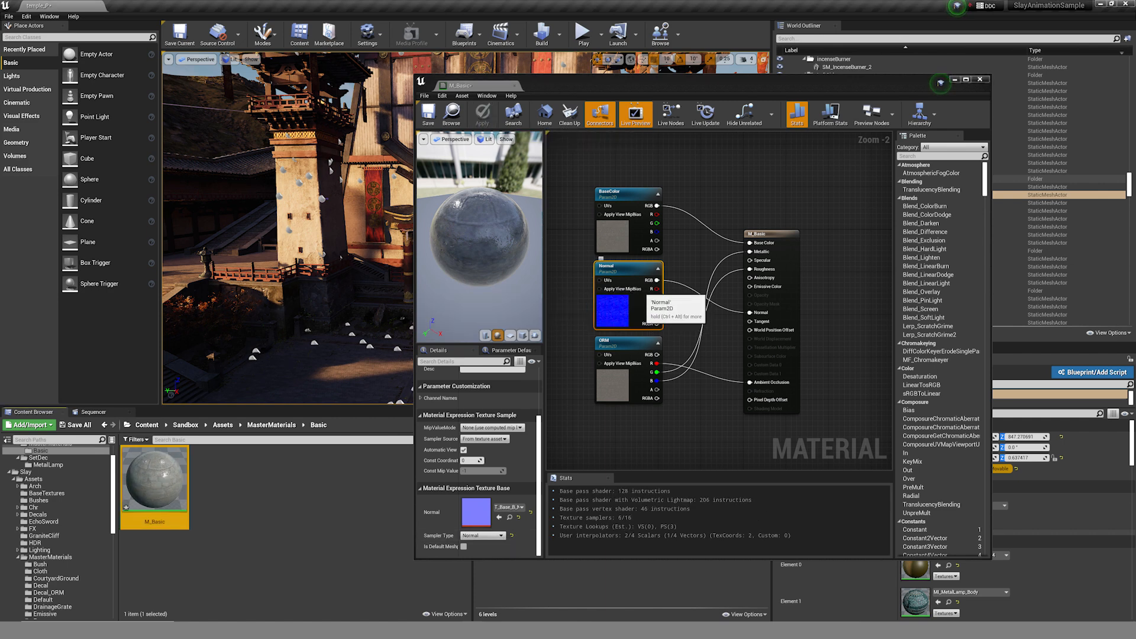
# Assign the T_Base_B_ORM texture to the ORM parameter, and apply and save M_Basic.
pyautogui.moveTo(626, 308); pyautogui.dragTo(627, 310)
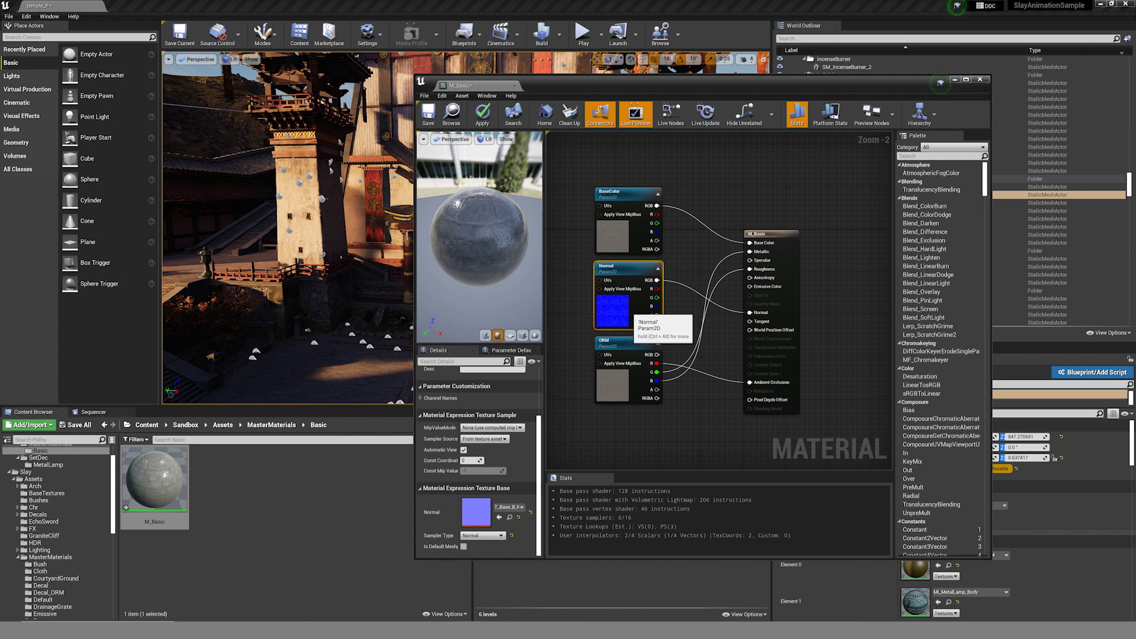
pyautogui.scroll(2, 624, 329)
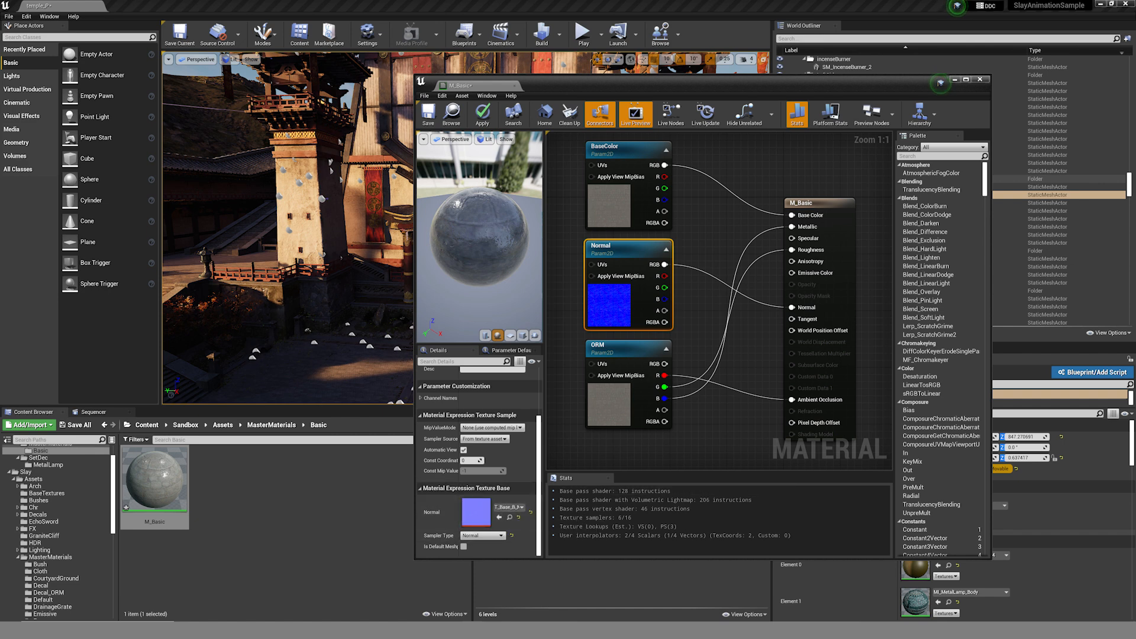
pyautogui.click(610, 408)
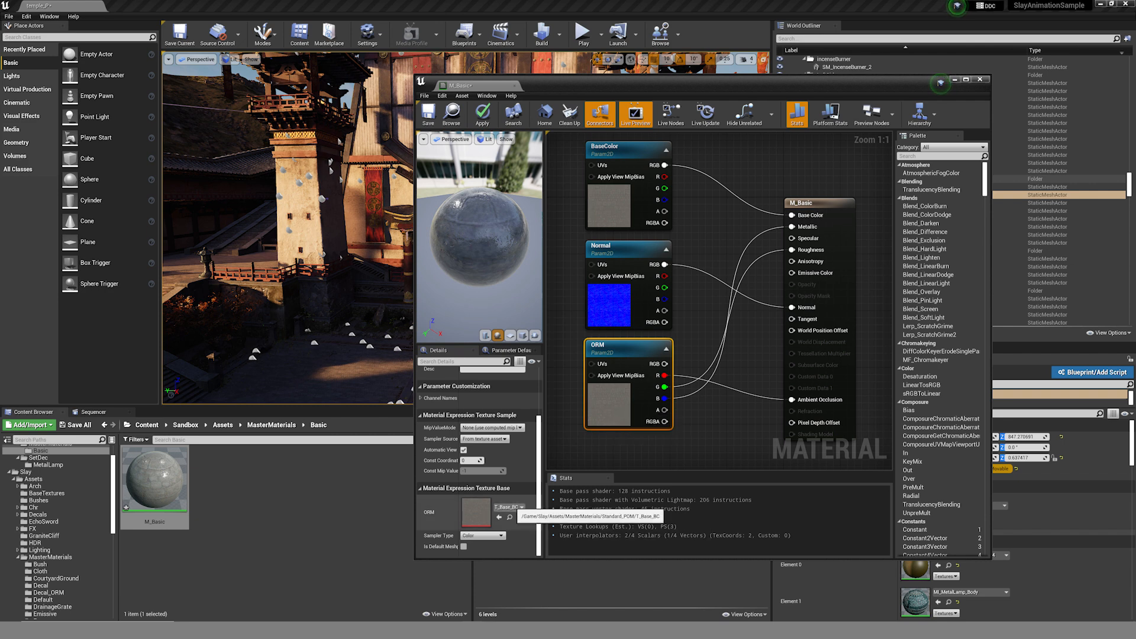
pyautogui.click(510, 507)
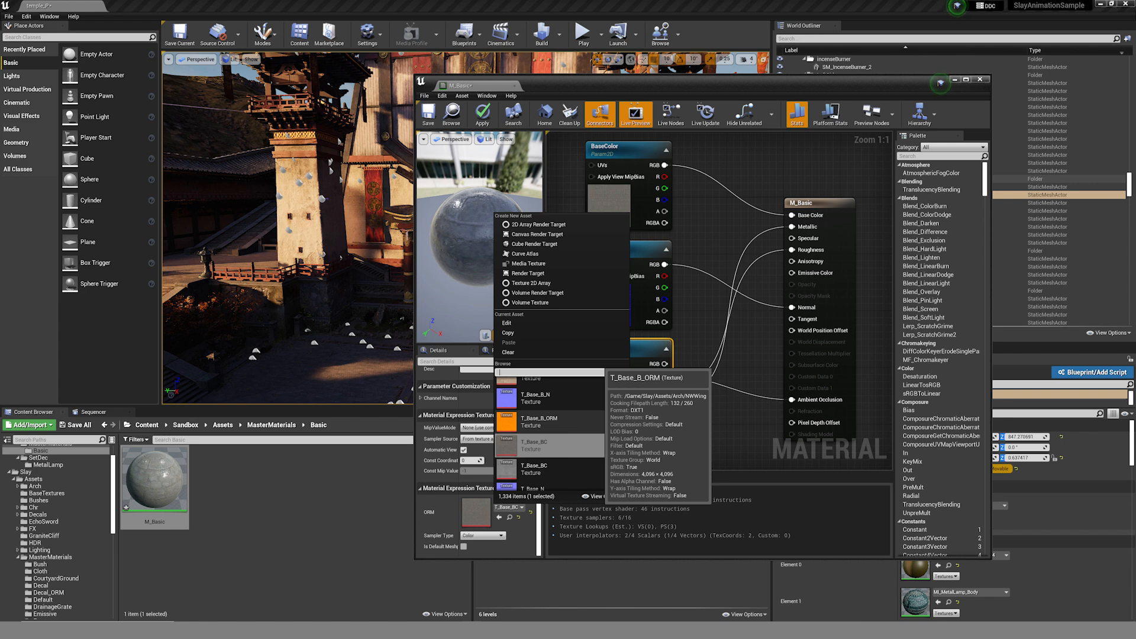
pyautogui.click(539, 421)
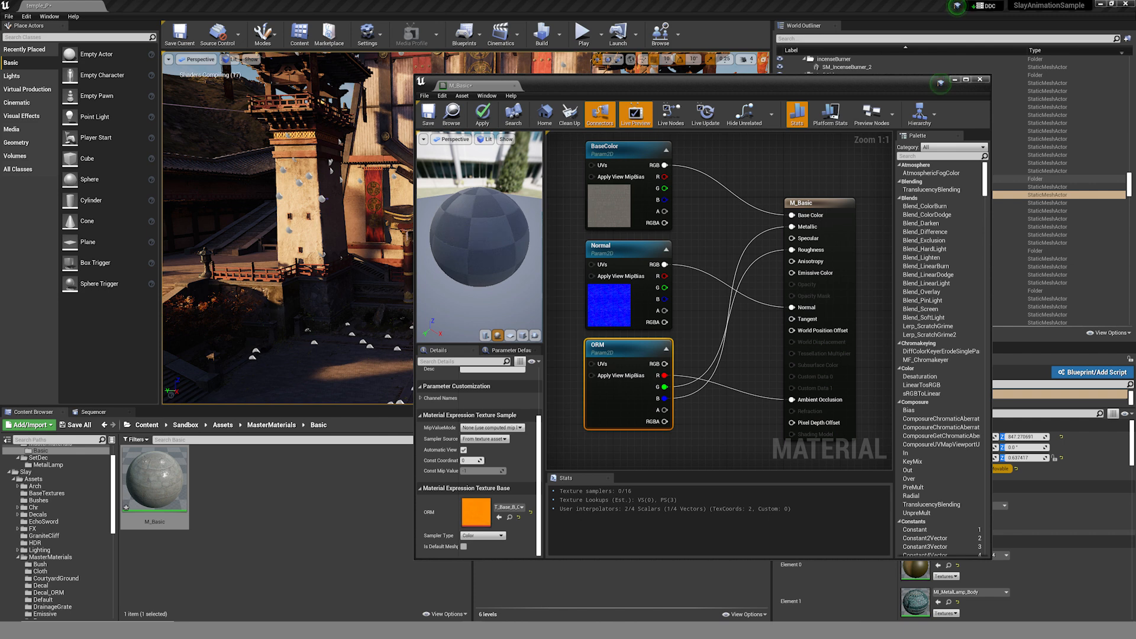
pyautogui.click(566, 355)
pyautogui.click(482, 114)
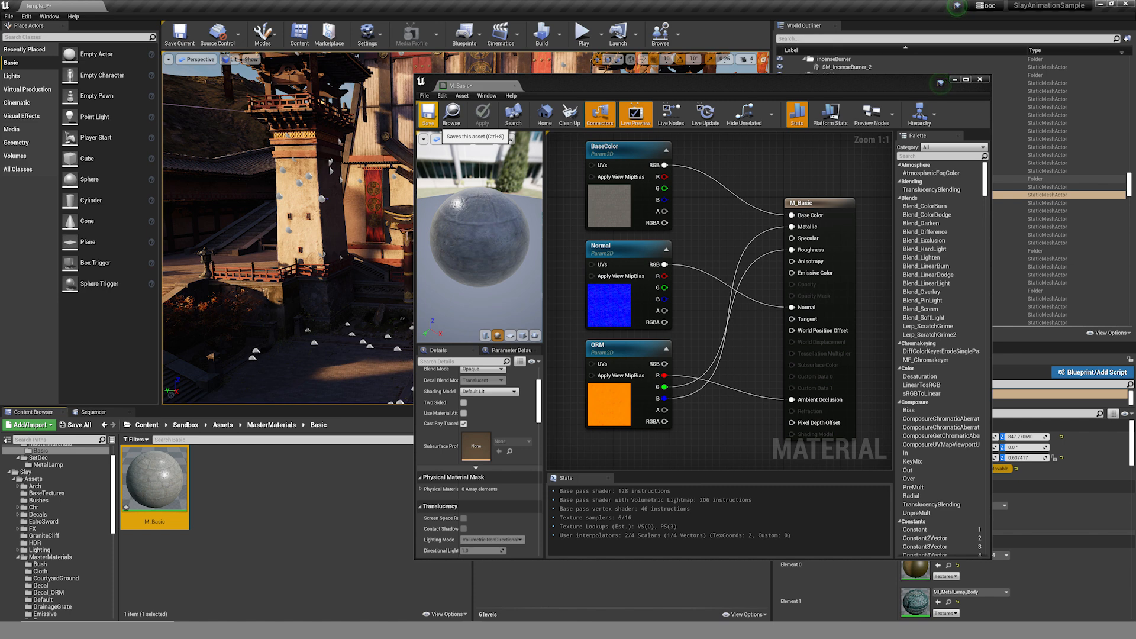
pyautogui.click(428, 113)
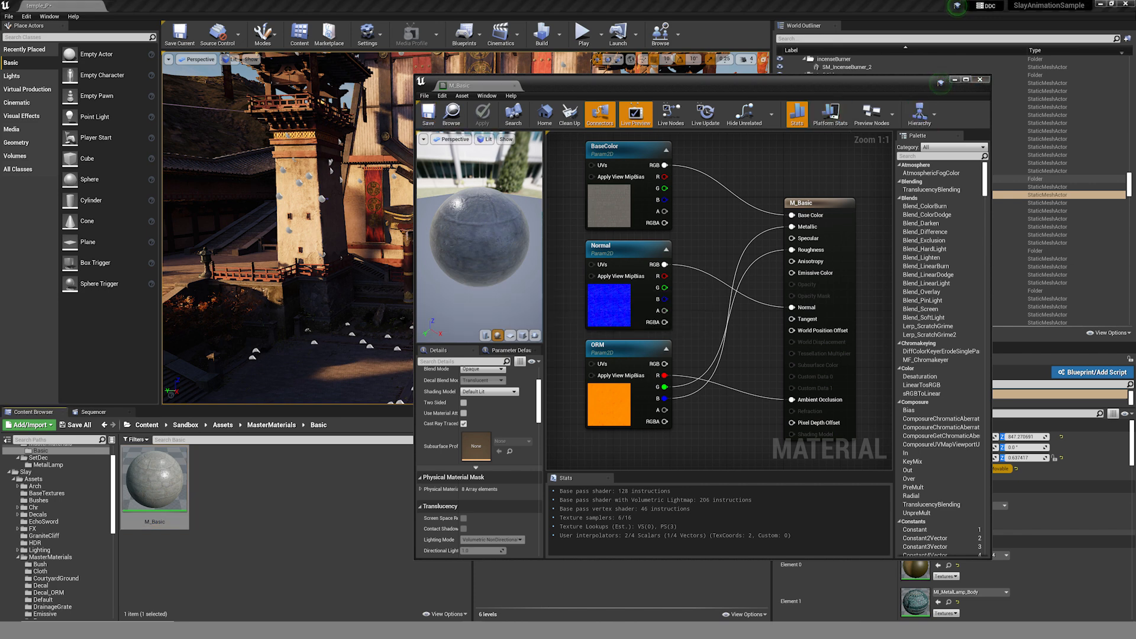
# Close the material editor and create a material instance from M_Basic in the Basic folder.
pyautogui.click(980, 80)
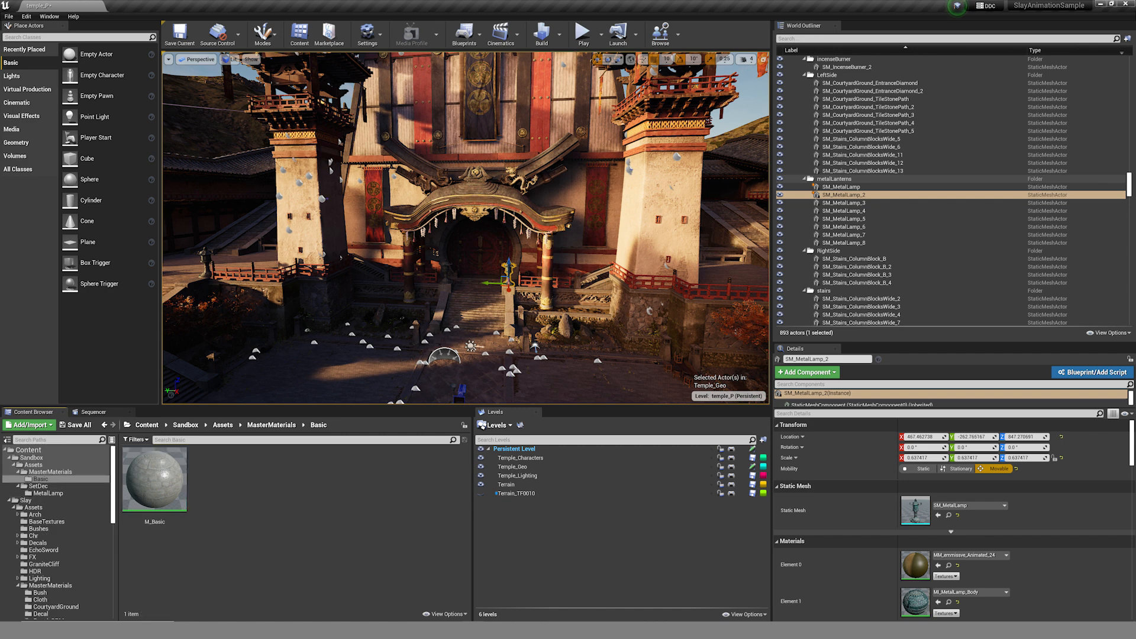
pyautogui.click(176, 501)
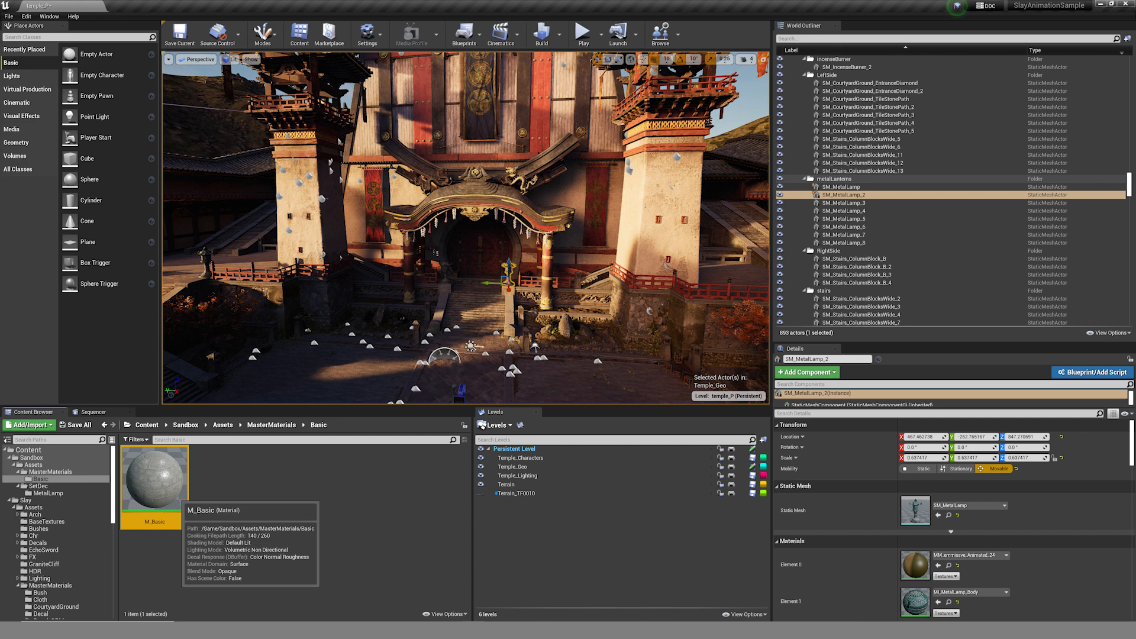
pyautogui.rightClick(178, 498)
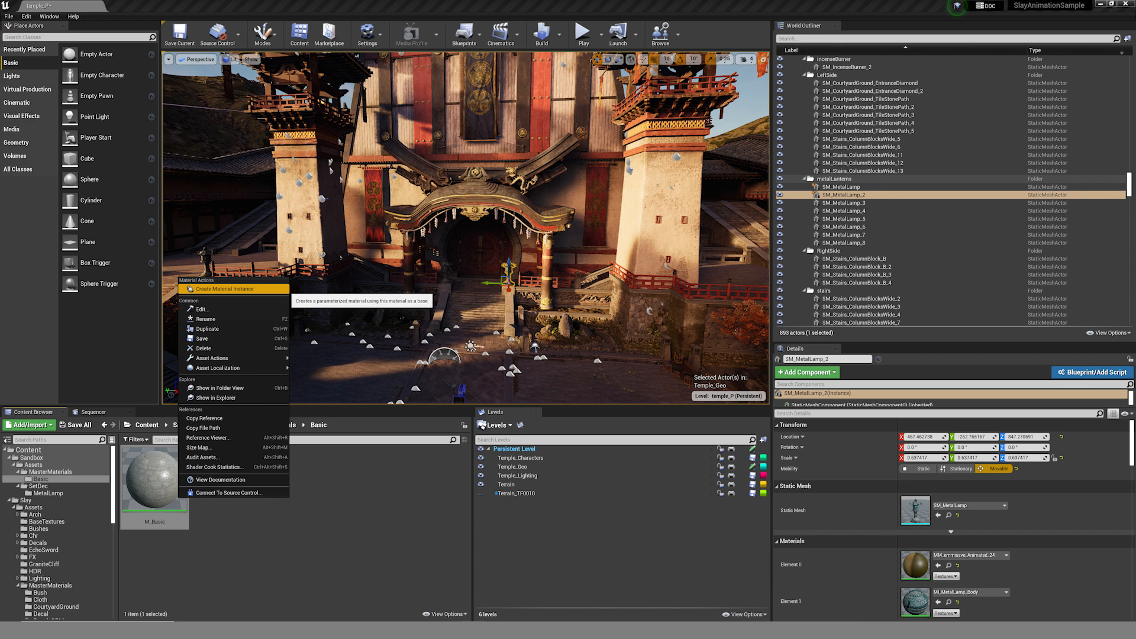
pyautogui.click(249, 289)
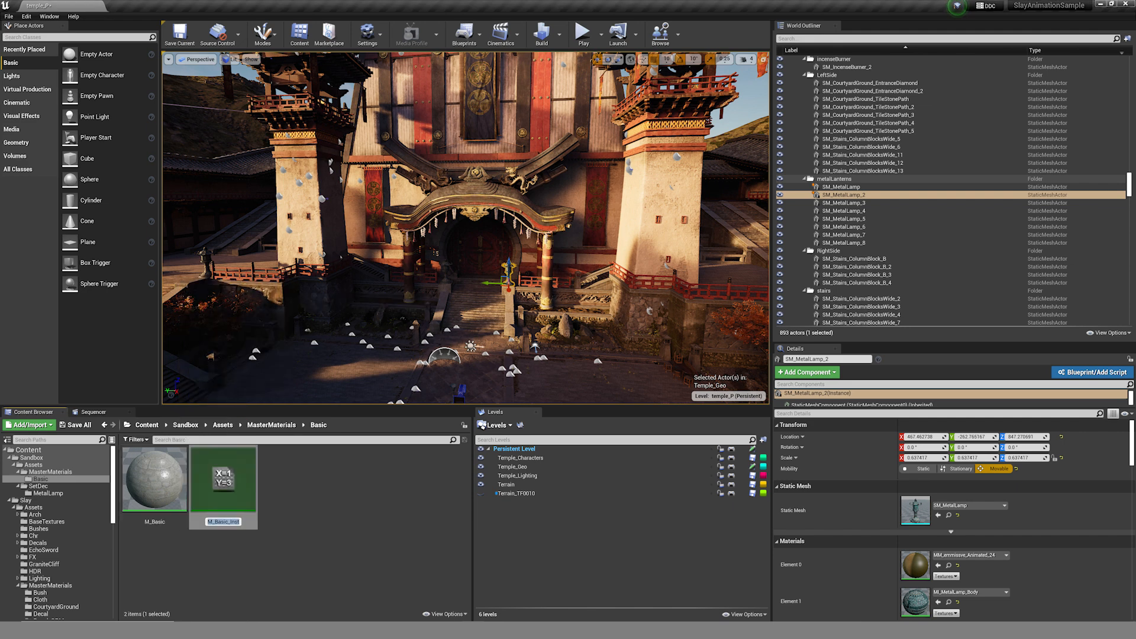
# Name the new material instance of M_Basic MI_MetalLamp_Top.
pyautogui.press('End')
pyautogui.hotkey('ctrl', 'shift', 'Left')
pyautogui.hotkey('ctrl', 'shift', 'Left')
pyautogui.press('BackSpace')
pyautogui.press('BackSpace')
pyautogui.write('MetalLamp_')
pyautogui.write('Top')
pyautogui.press('Return')
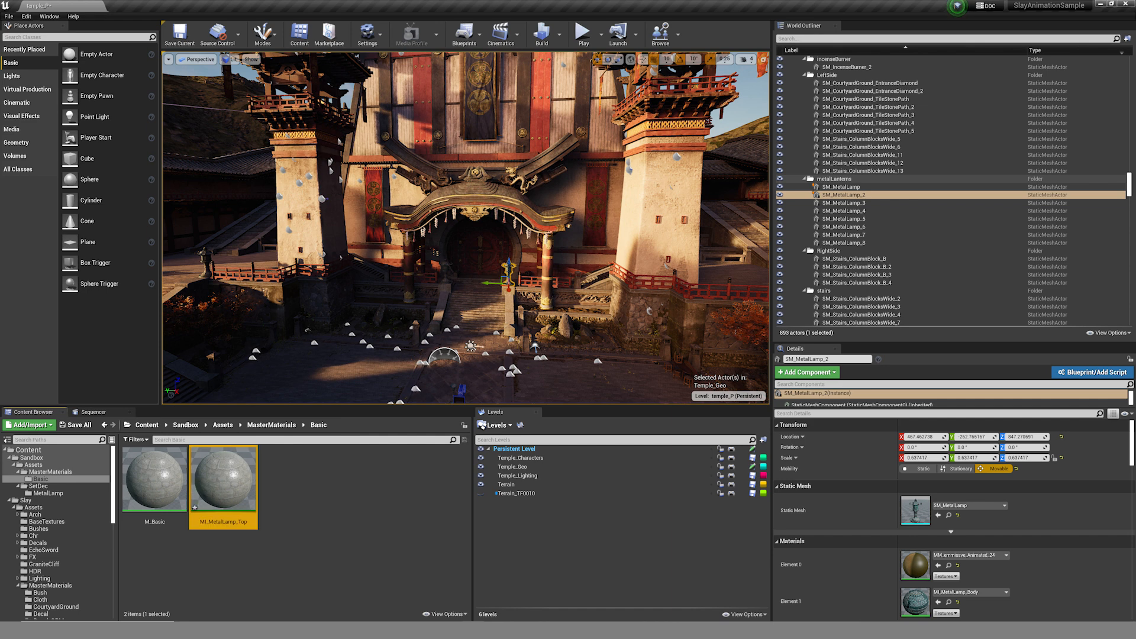
# Move MI_MetalLamp_Top into the SetDec/MetalLamp folder and open that folder.
pyautogui.moveTo(224, 481)
pyautogui.mouseDown()
pyautogui.moveTo(60, 494)
pyautogui.moveTo(224, 483)
pyautogui.mouseUp()
pyautogui.moveTo(151, 515); pyautogui.dragTo(47, 495)
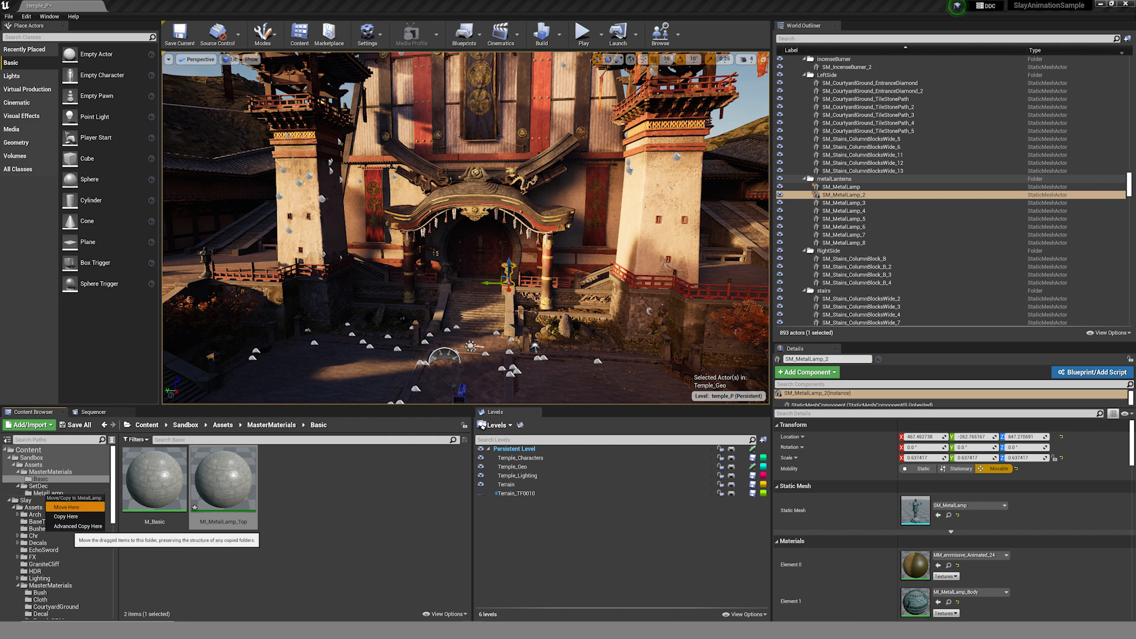
pyautogui.click(67, 507)
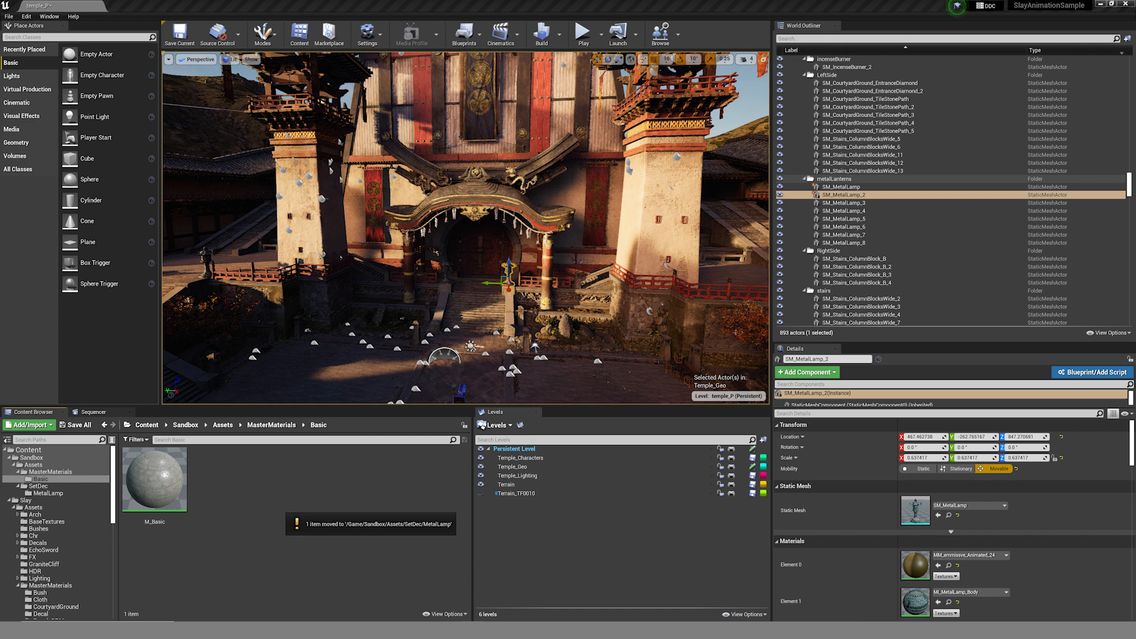
pyautogui.click(47, 493)
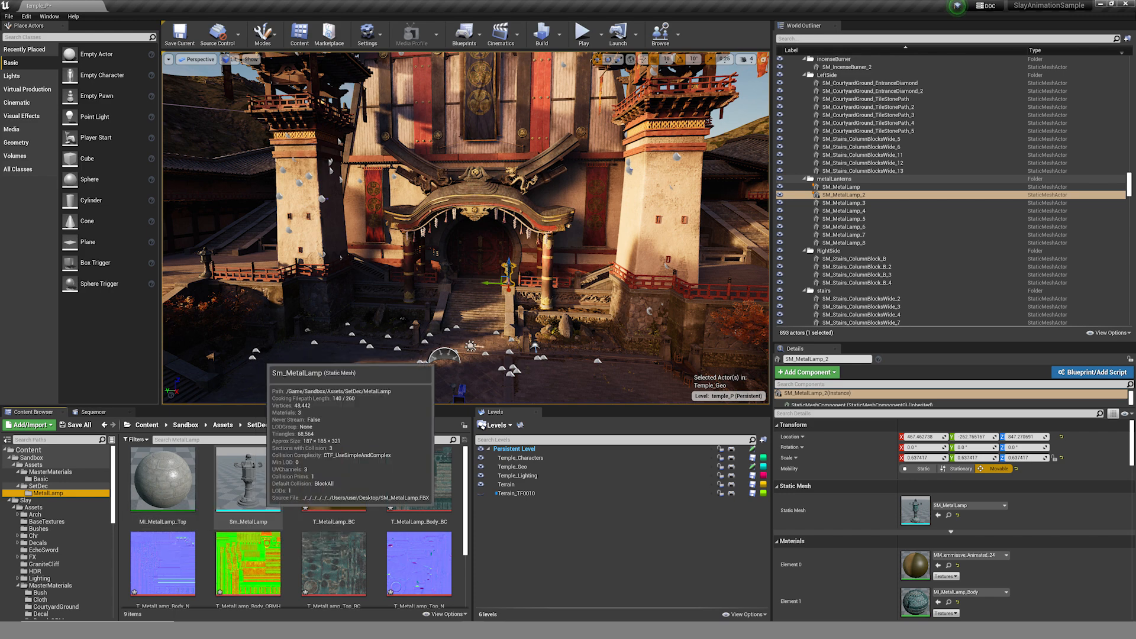
# Open the Sm_MetalLamp static mesh and assign MI_MetalLamp_Top to its Element 1 material slot.
pyautogui.doubleClick(249, 480)
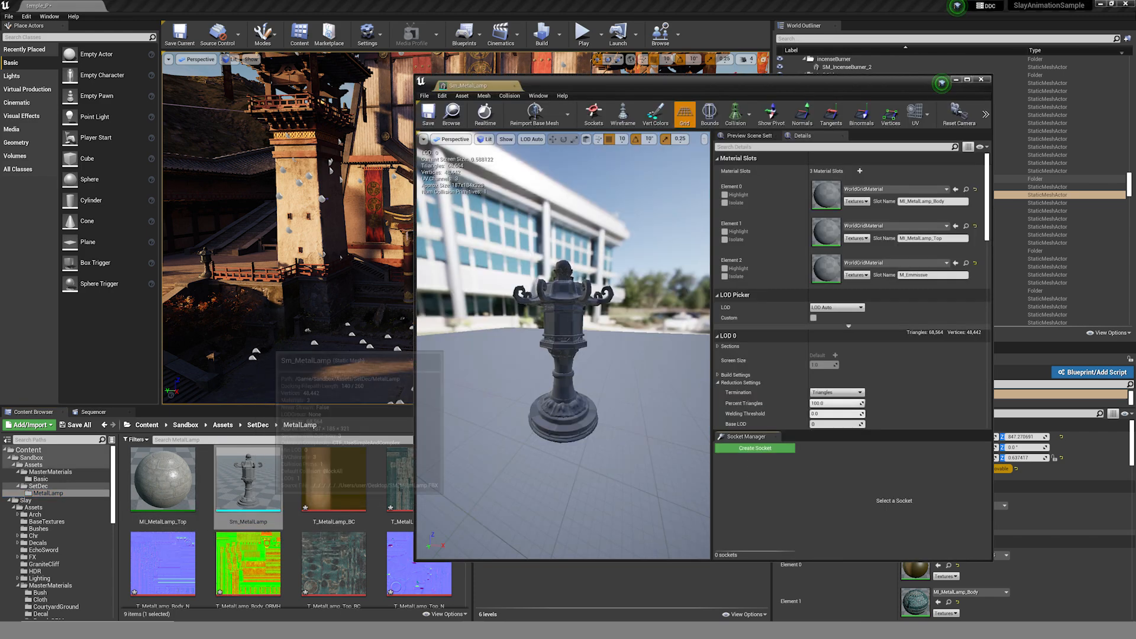
pyautogui.moveTo(574, 84); pyautogui.dragTo(563, 27)
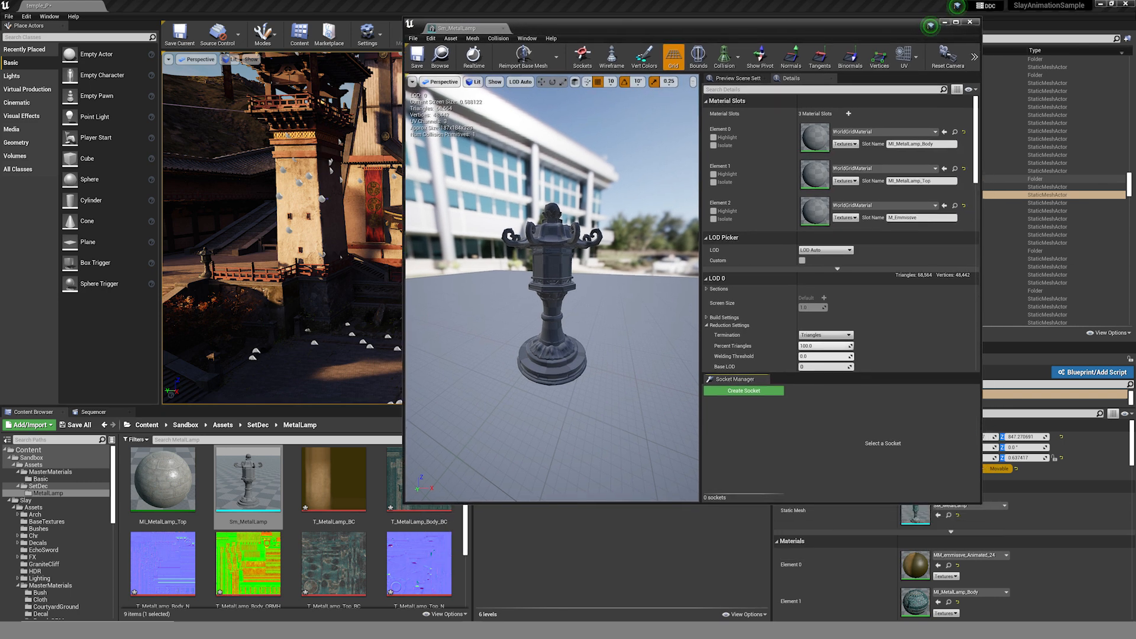
pyautogui.moveTo(553, 284)
pyautogui.mouseDown()
pyautogui.moveTo(568, 282)
pyautogui.moveTo(553, 237)
pyautogui.moveTo(532, 282)
pyautogui.mouseUp()
pyautogui.click(172, 477)
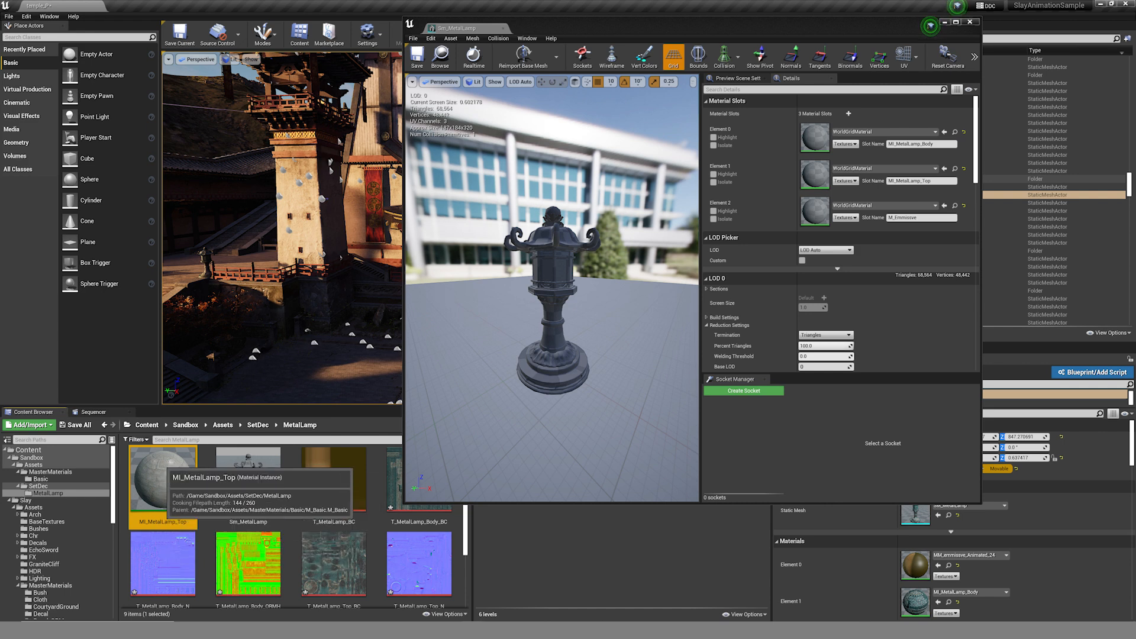
pyautogui.moveTo(176, 471); pyautogui.dragTo(827, 189)
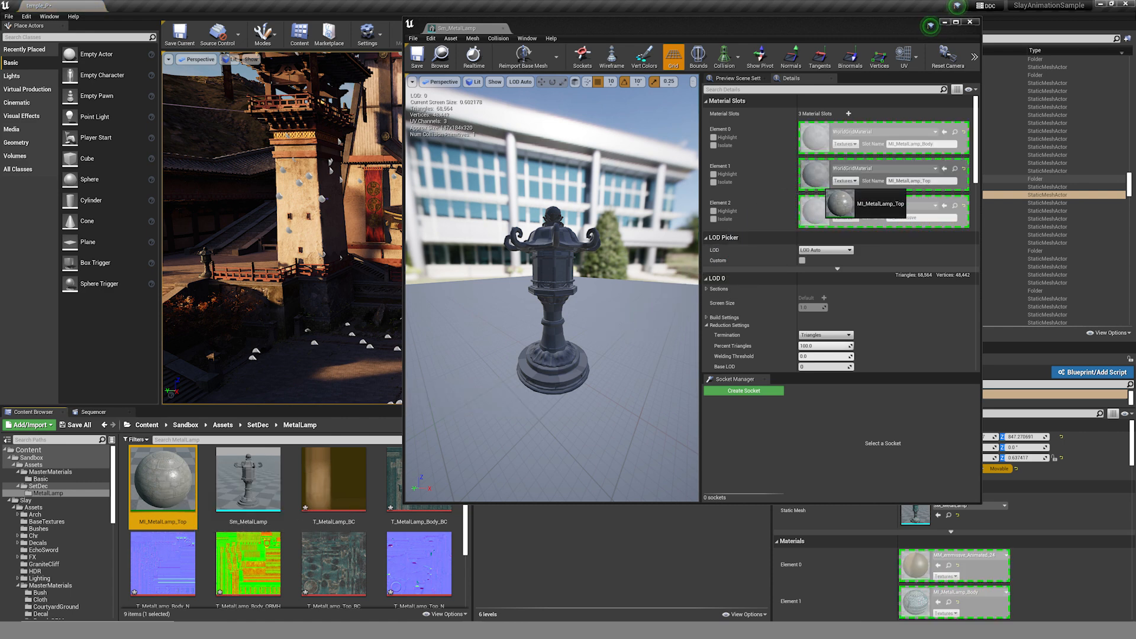
pyautogui.moveTo(832, 185); pyautogui.dragTo(834, 180)
pyautogui.moveTo(552, 289); pyautogui.dragTo(526, 283, button='right')
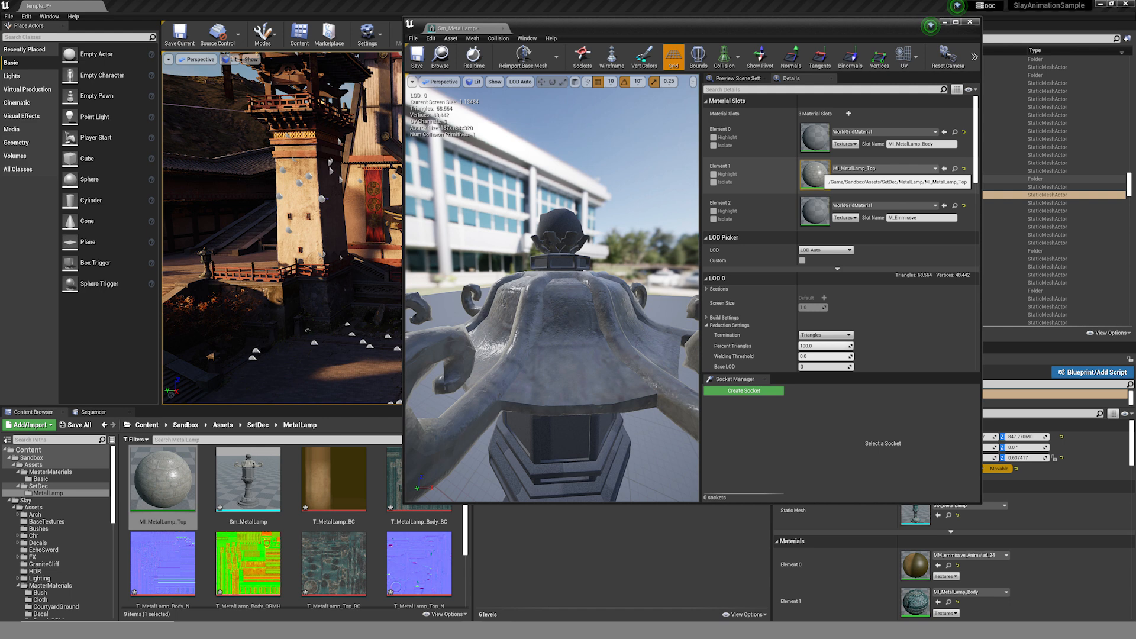
# In MI_MetalLamp_Top, override BaseColor, Normal and ORM with T_MetalLamp_Top_BC, T_MetalLamp_Top_N and T_MetalLamp_Top_ORMH, save it, and return to the mesh.
pyautogui.doubleClick(815, 173)
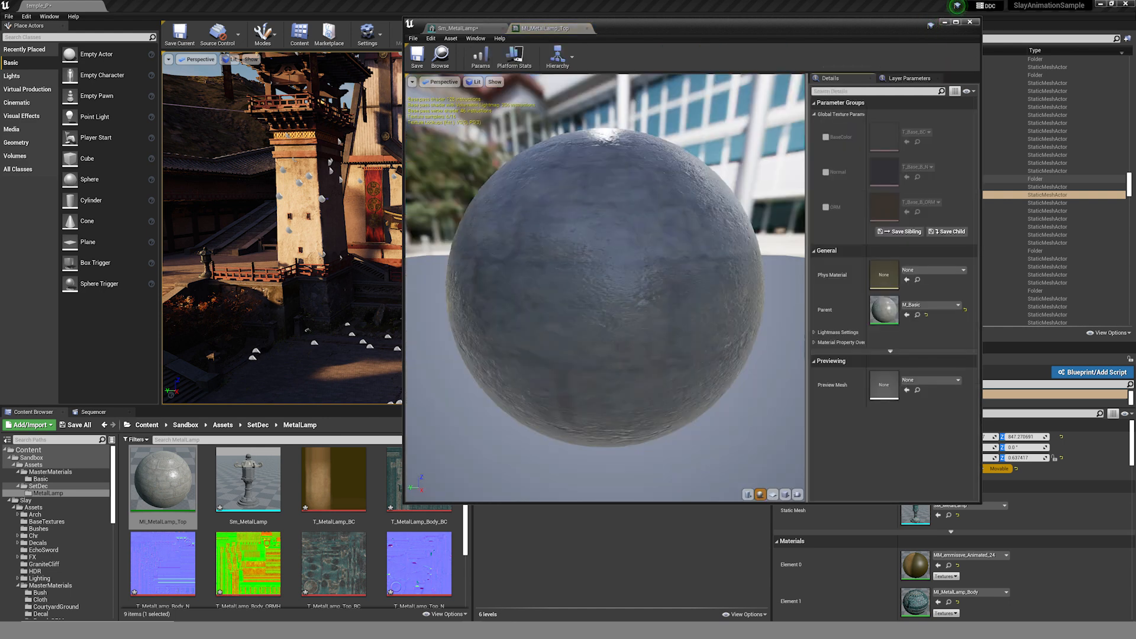
pyautogui.moveTo(807, 284); pyautogui.dragTo(735, 284)
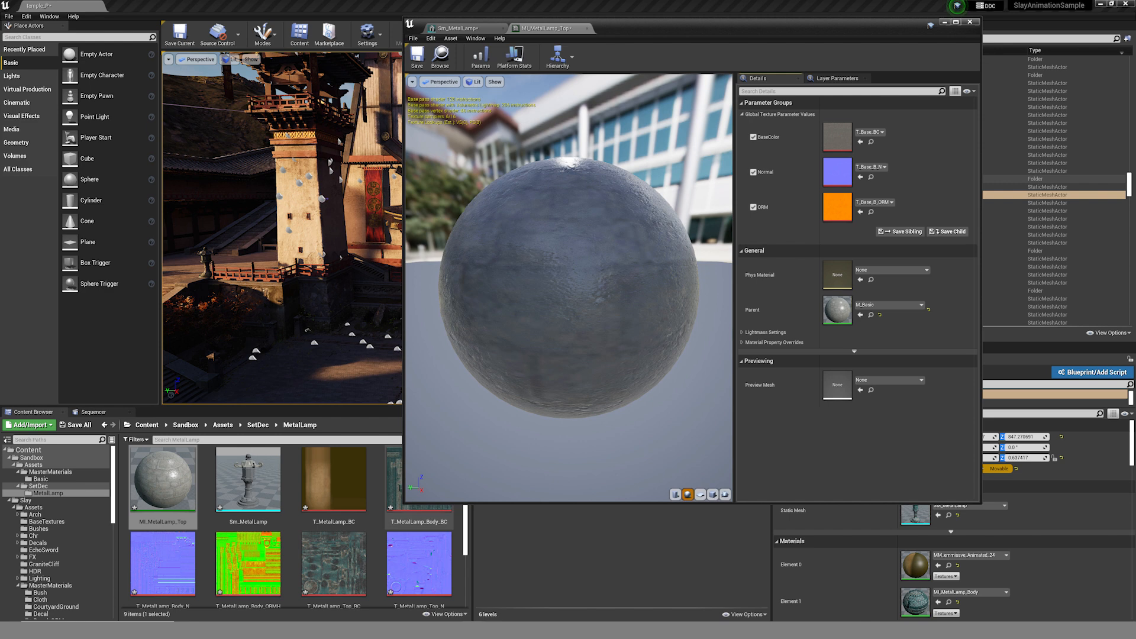
pyautogui.scroll(-2, 331, 509)
pyautogui.click(331, 509)
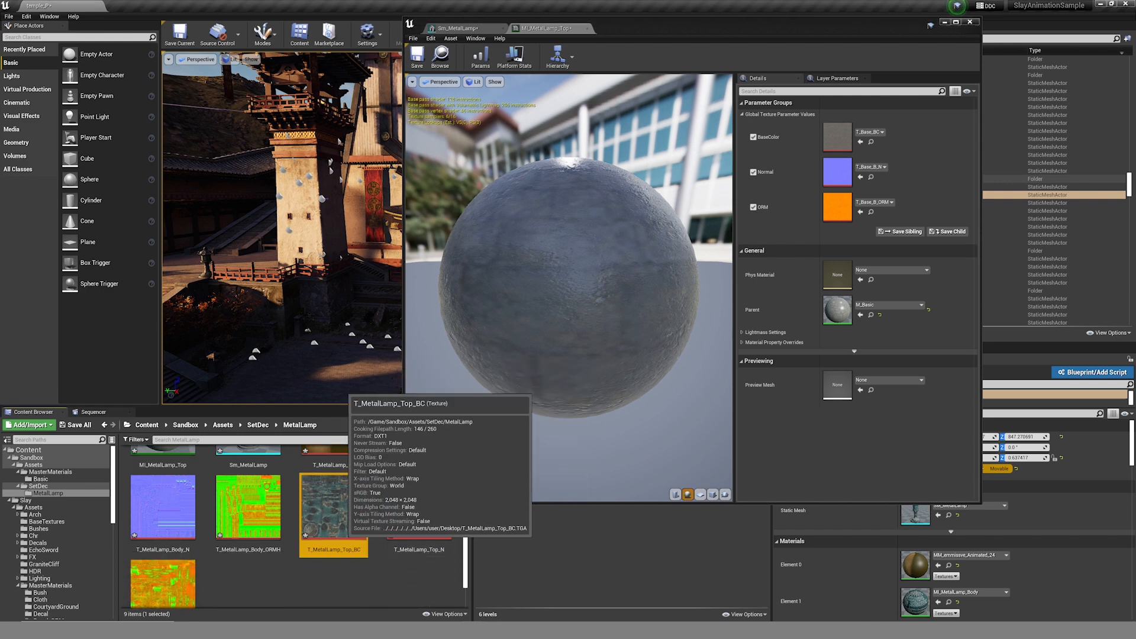
pyautogui.moveTo(324, 509); pyautogui.dragTo(837, 137)
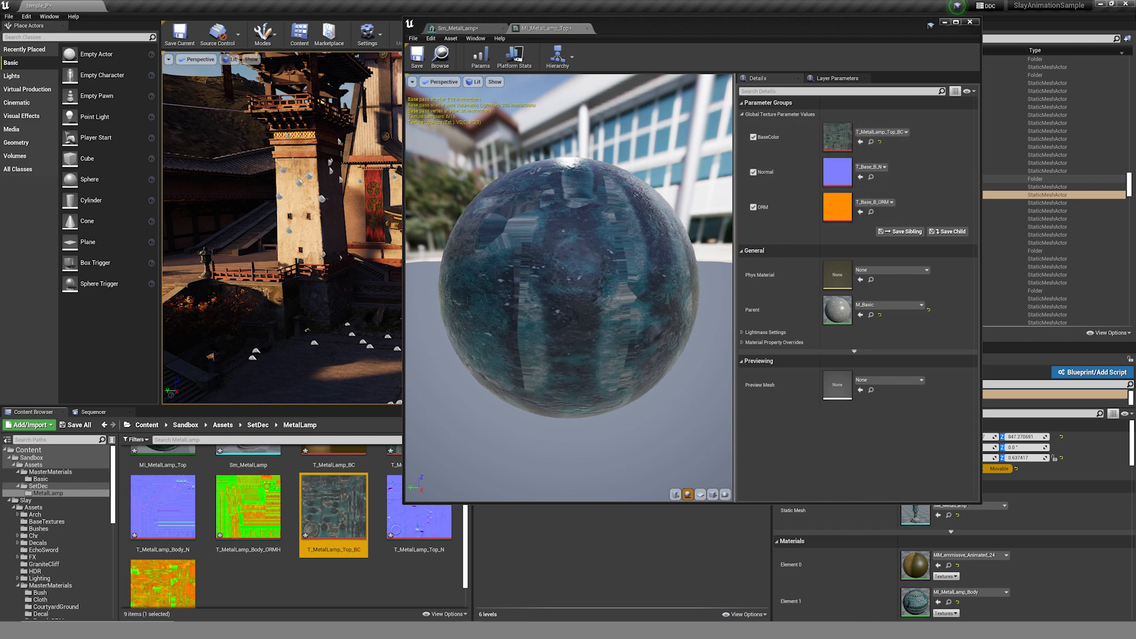
pyautogui.moveTo(419, 508); pyautogui.dragTo(838, 172)
pyautogui.moveTo(162, 583); pyautogui.dragTo(836, 211)
pyautogui.moveTo(568, 249); pyautogui.dragTo(668, 290)
pyautogui.moveTo(592, 266); pyautogui.dragTo(628, 275)
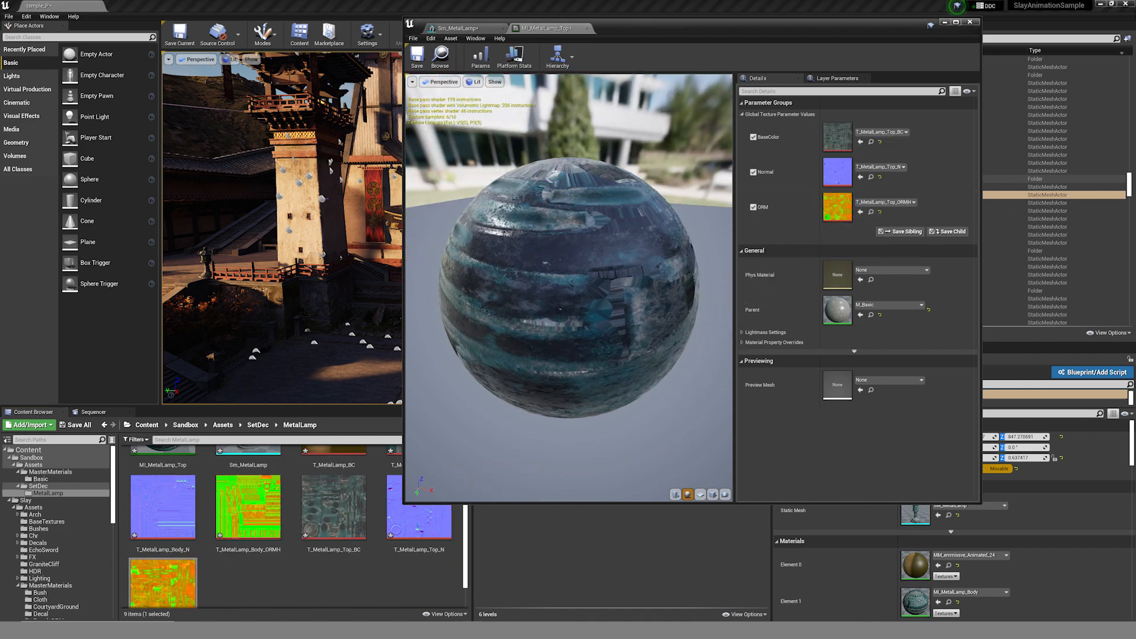
pyautogui.click(417, 54)
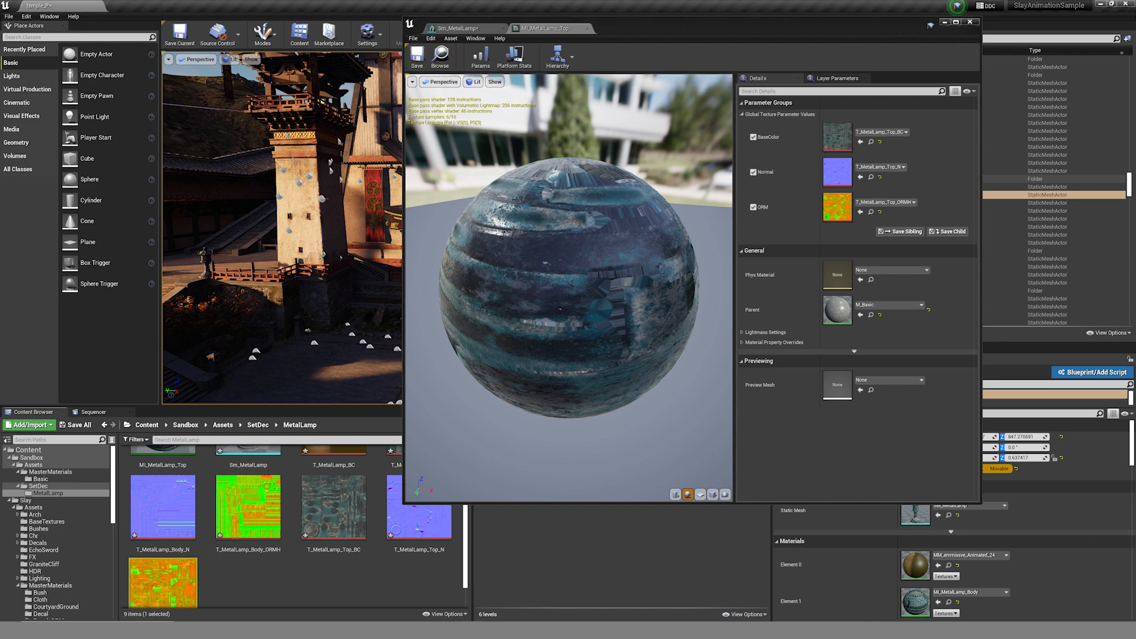
pyautogui.click(462, 28)
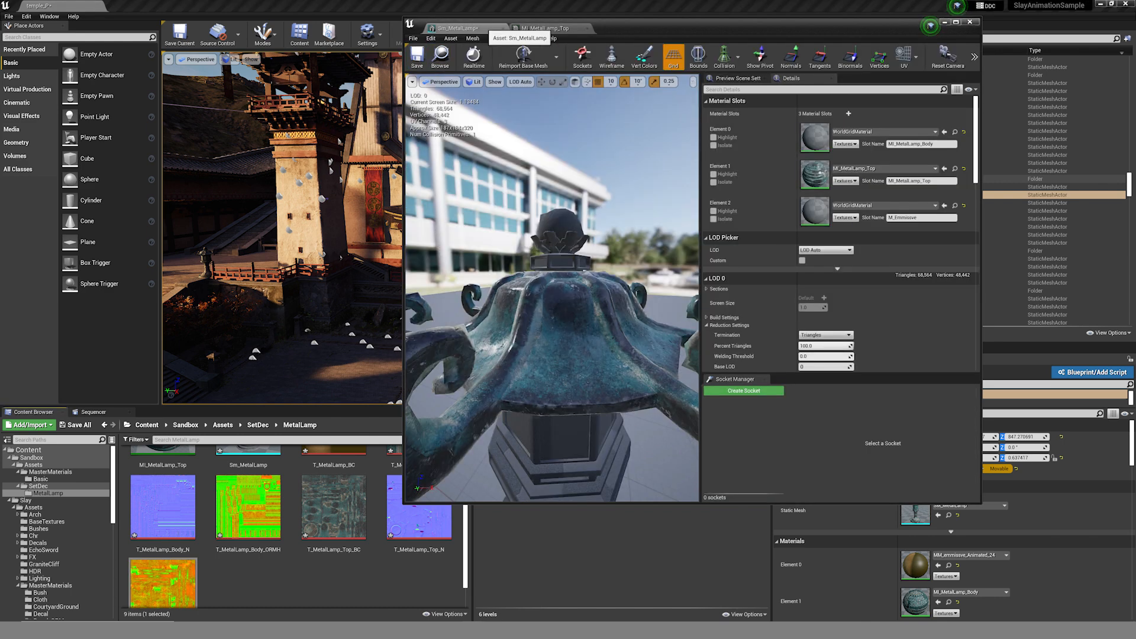
# Duplicate MI_MetalLamp_Top in the MetalLamp folder and name the copy MI_MetalLamp_Body.
pyautogui.moveTo(551, 290); pyautogui.dragTo(506, 269)
pyautogui.scroll(-5, 551, 290)
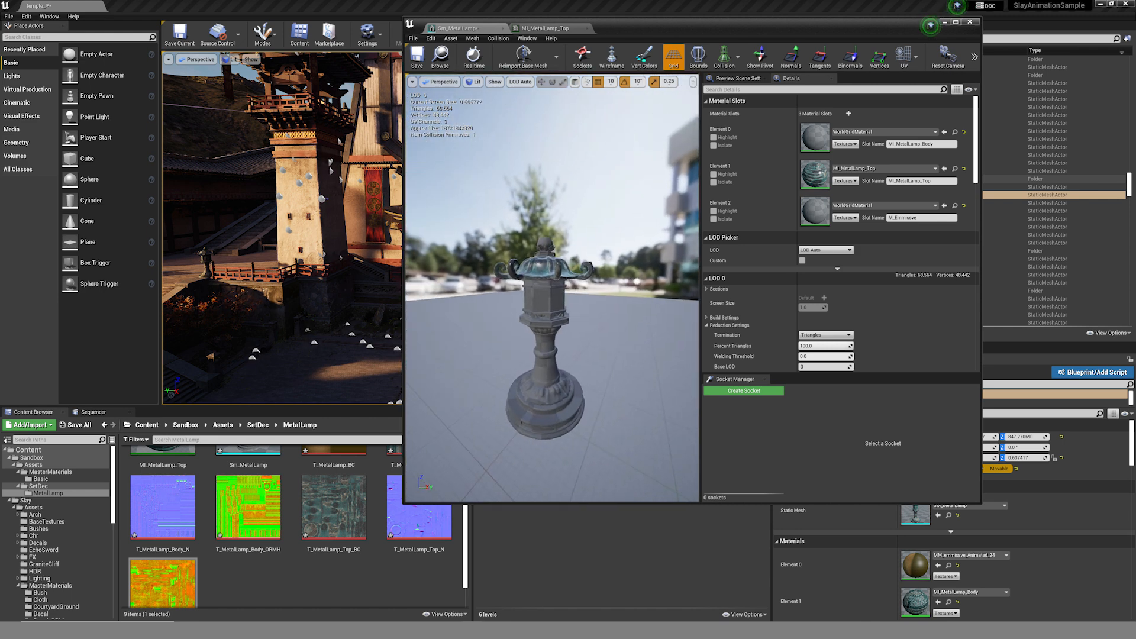
pyautogui.moveTo(552, 290); pyautogui.dragTo(546, 257, button='middle')
pyautogui.scroll(3, 552, 289)
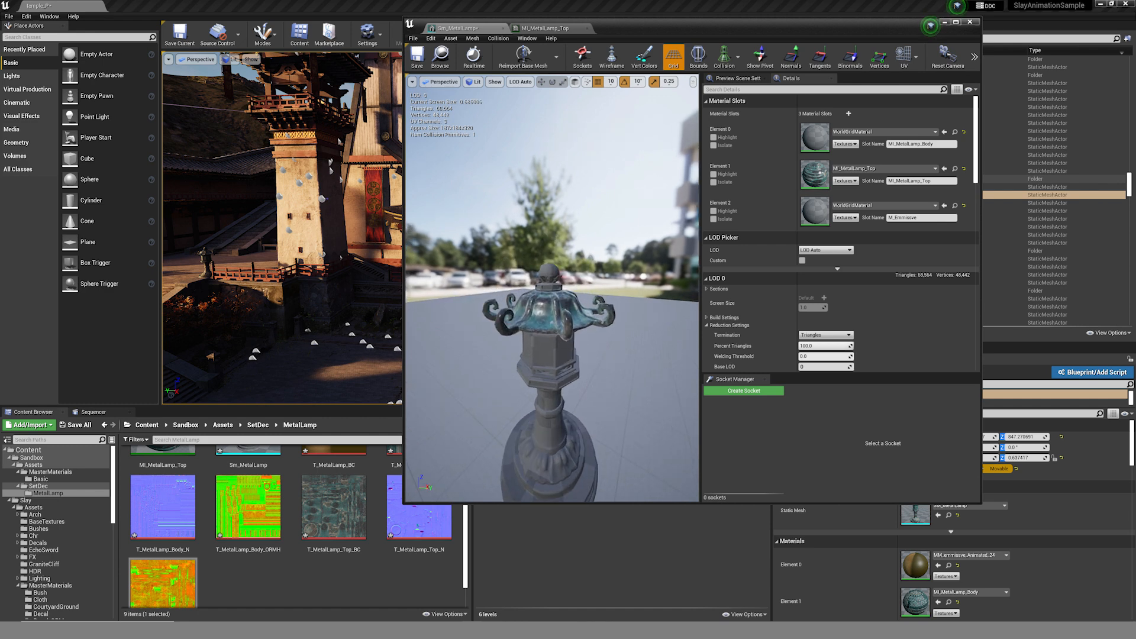
pyautogui.scroll(-1, 290, 527)
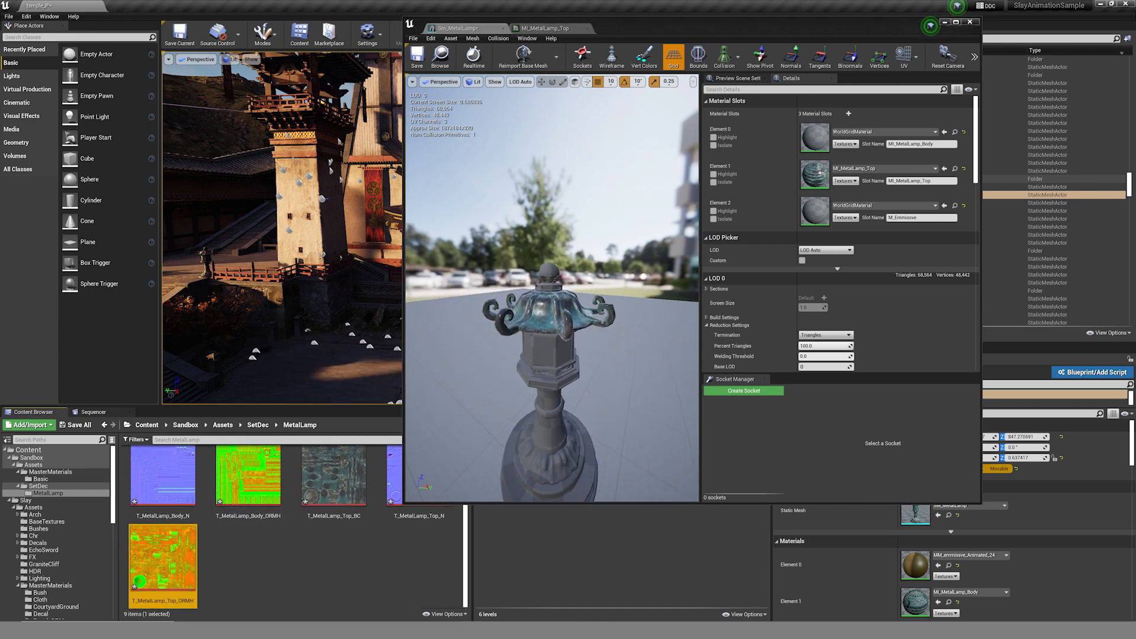
pyautogui.scroll(3, 290, 527)
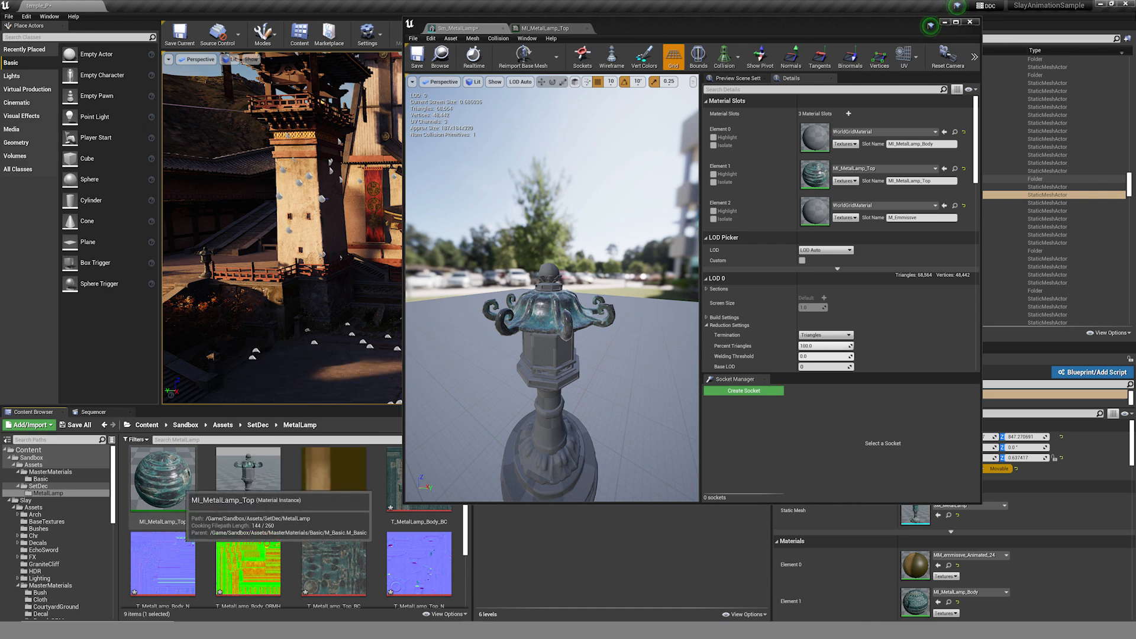
pyautogui.click(163, 479)
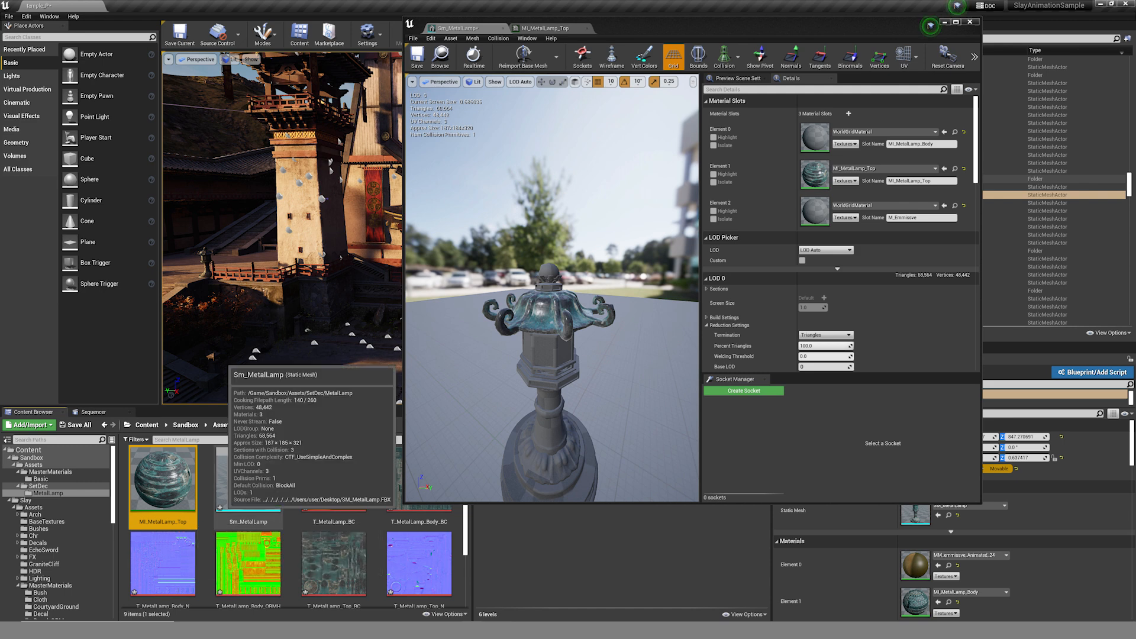
pyautogui.hotkey('ctrl', 'w')
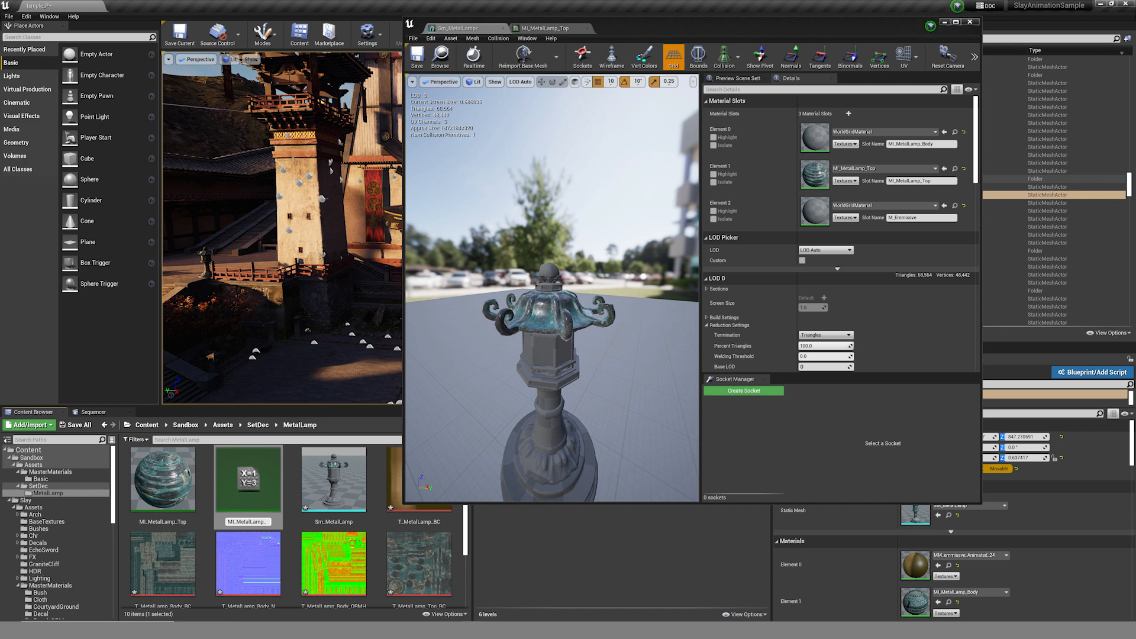
pyautogui.press('Return')
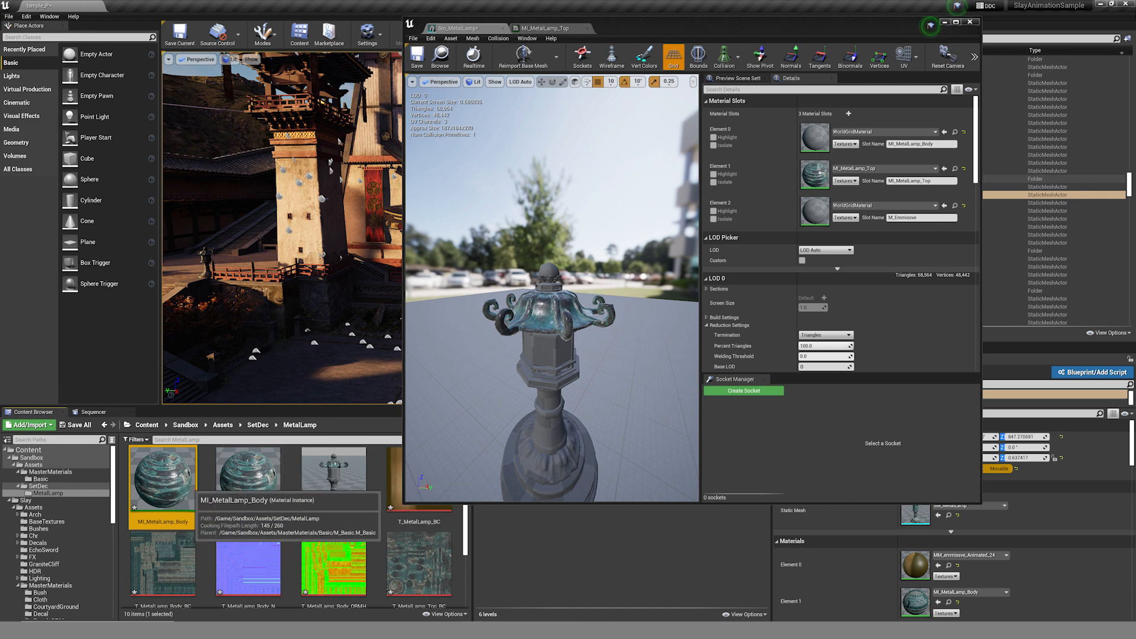
# Assign MI_MetalLamp_Body to the Element 0 material slot of the Sm_MetalLamp mesh.
pyautogui.click(204, 510)
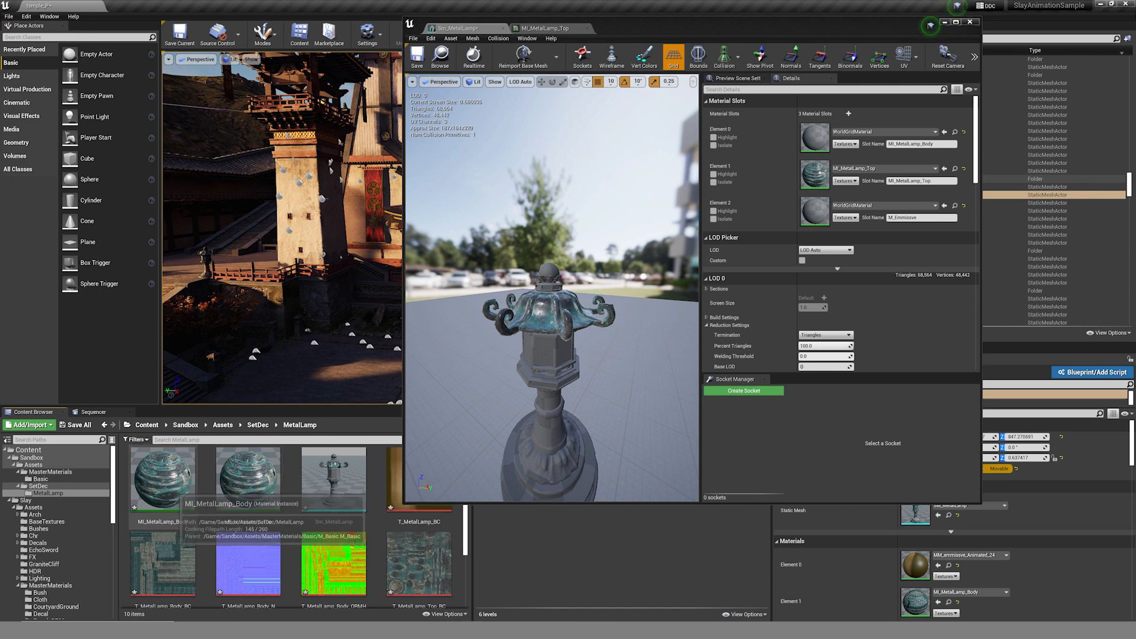
pyautogui.click(169, 489)
pyautogui.moveTo(168, 488); pyautogui.dragTo(821, 141)
pyautogui.moveTo(568, 284)
pyautogui.mouseDown(button='right')
pyautogui.moveTo(568, 260)
pyautogui.moveTo(597, 260)
pyautogui.moveTo(600, 284)
pyautogui.moveTo(580, 280)
pyautogui.mouseUp(button='right')
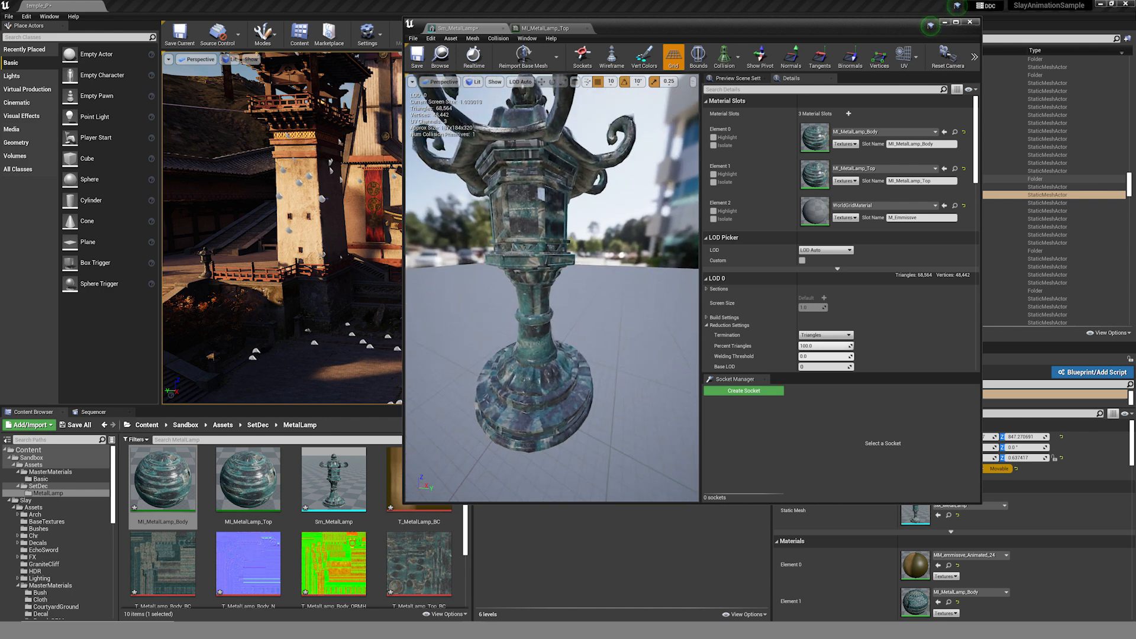
# In MI_MetalLamp_Body, set BaseColor, Normal and ORM to T_MetalLamp_Body_BC, T_MetalLamp_Body_N and T_MetalLamp_Body_ORMH, save it, and return to the mesh.
pyautogui.click(163, 479)
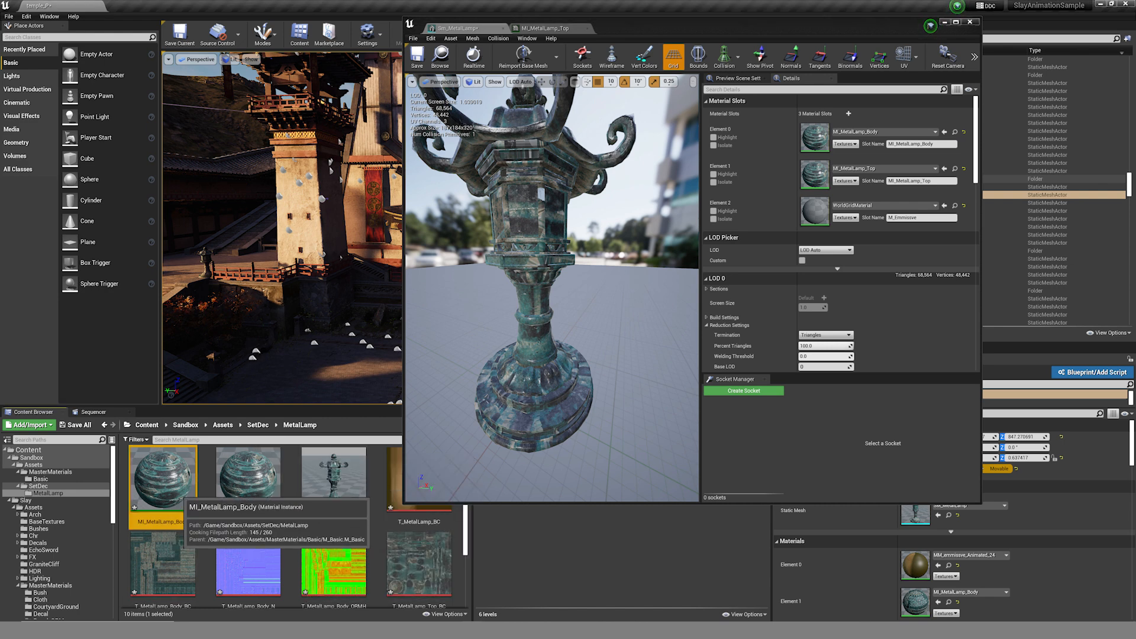
pyautogui.doubleClick(172, 486)
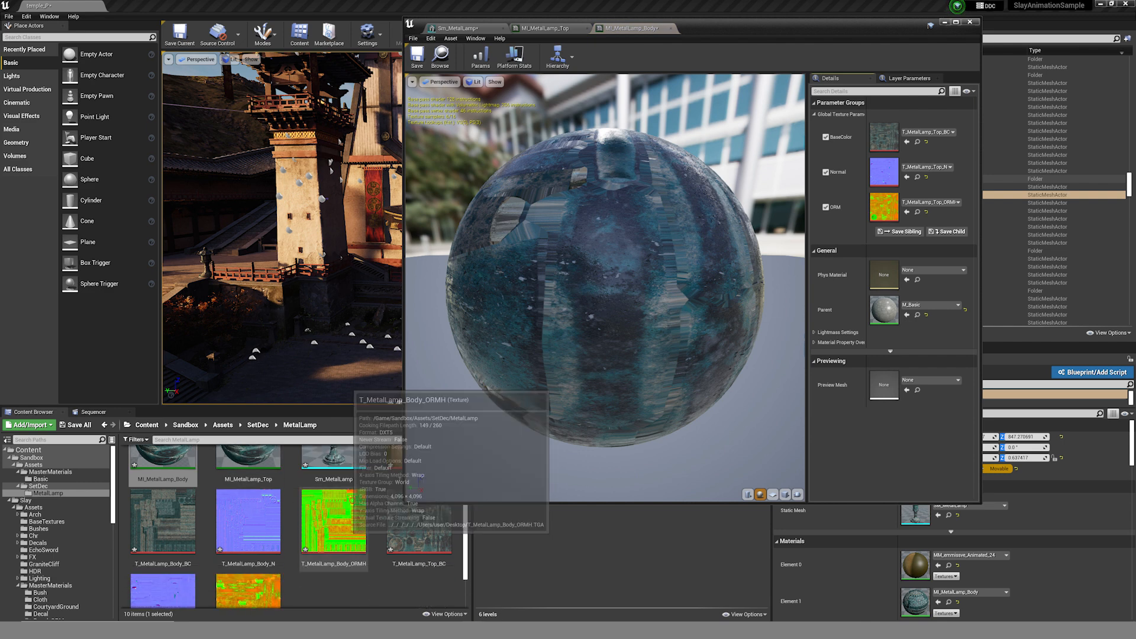
pyautogui.scroll(-1, 290, 527)
pyautogui.click(163, 509)
pyautogui.moveTo(163, 509); pyautogui.dragTo(905, 145)
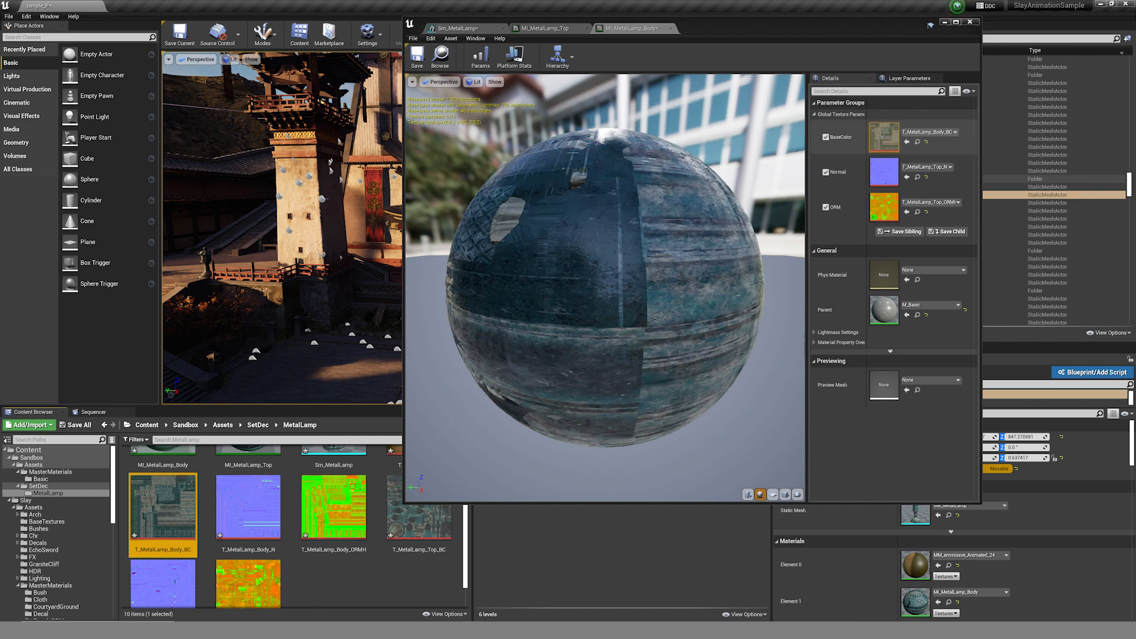
pyautogui.moveTo(249, 506); pyautogui.dragTo(885, 172)
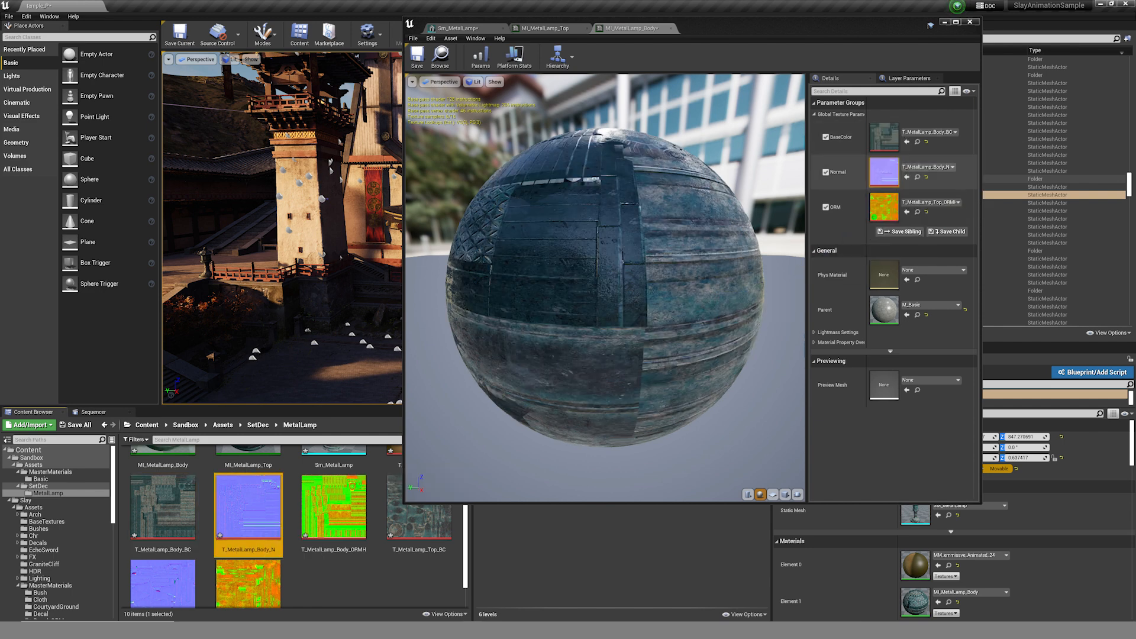
pyautogui.moveTo(334, 506); pyautogui.dragTo(885, 205)
pyautogui.click(417, 58)
pyautogui.click(461, 27)
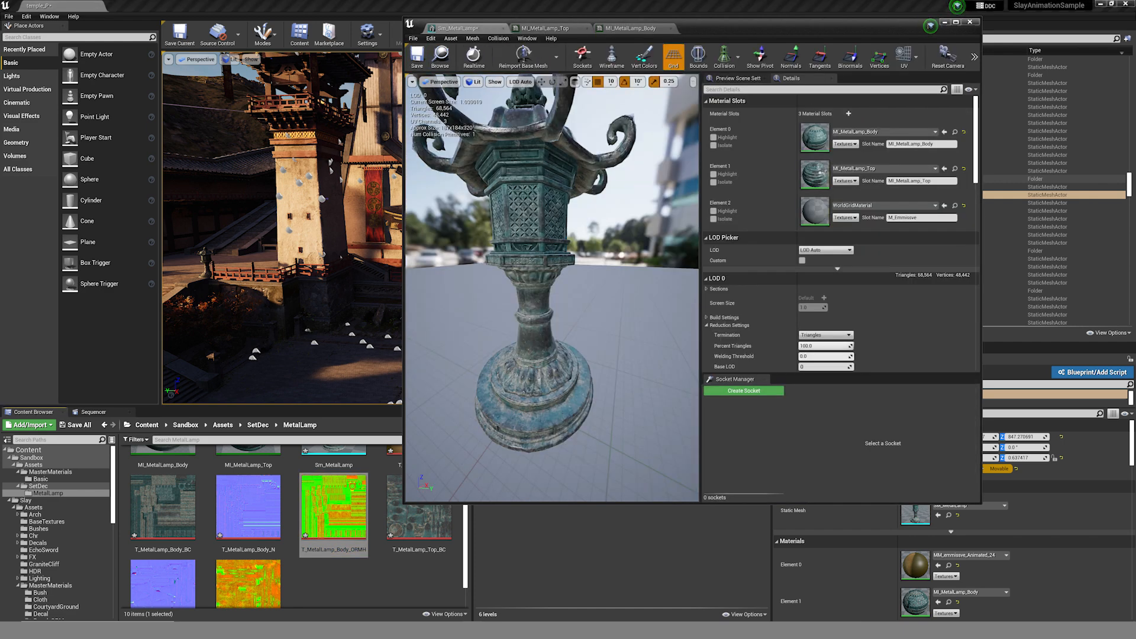
# Save the Sm_MetalLamp mesh and close the two open material instance editors.
pyautogui.moveTo(552, 288)
pyautogui.mouseDown(button='right')
pyautogui.moveTo(583, 255)
pyautogui.moveTo(556, 288)
pyautogui.moveTo(639, 295)
pyautogui.moveTo(544, 293)
pyautogui.mouseUp(button='right')
pyautogui.keyDown('alt'); pyautogui.moveTo(544, 292); pyautogui.dragTo(585, 296); pyautogui.keyUp('alt')
pyautogui.moveTo(552, 288); pyautogui.dragTo(568, 289, button='right')
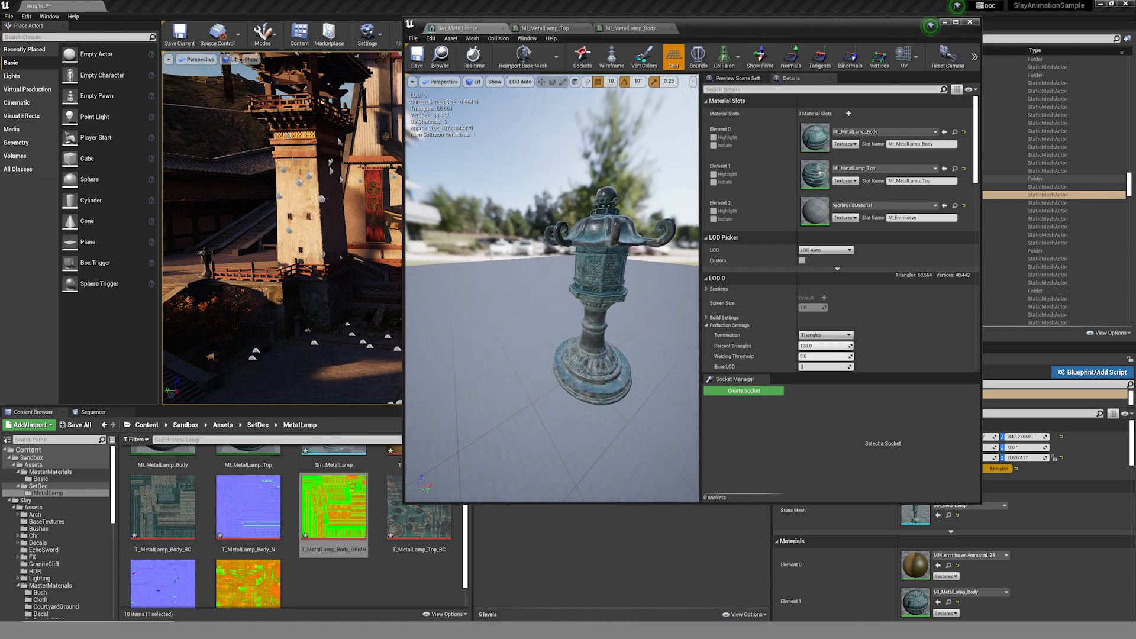
pyautogui.click(417, 64)
pyautogui.click(568, 28)
pyautogui.click(587, 28)
pyautogui.click(587, 29)
pyautogui.keyDown('alt'); pyautogui.moveTo(552, 288); pyautogui.dragTo(627, 290); pyautogui.keyUp('alt')
pyautogui.moveTo(552, 289); pyautogui.dragTo(583, 290, button='right')
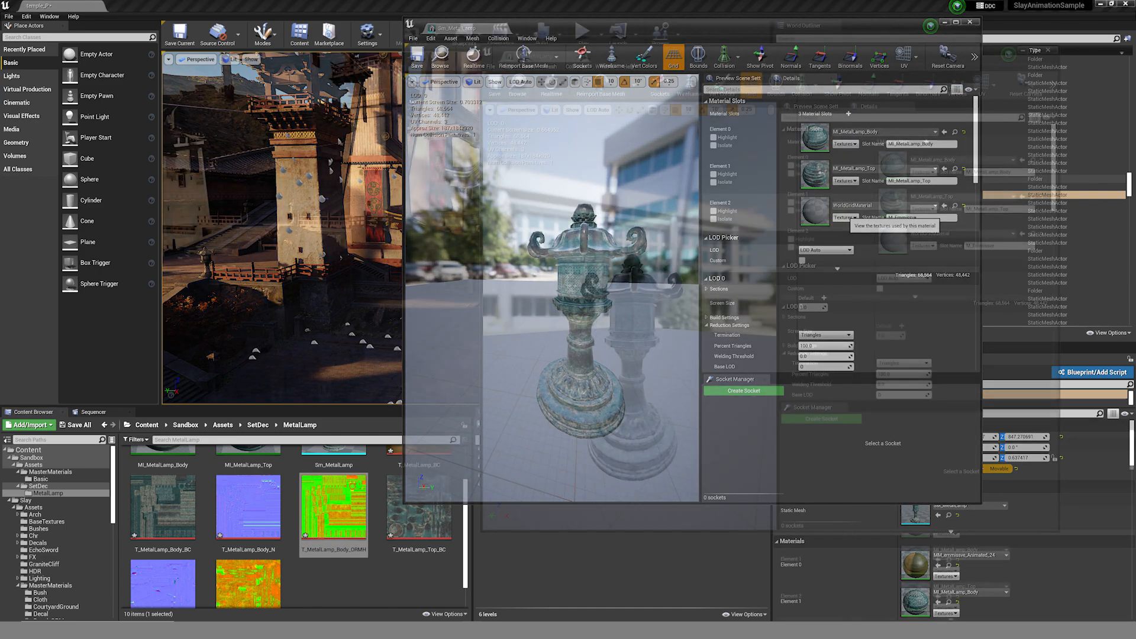
pyautogui.moveTo(629, 317)
pyautogui.mouseDown(button='right')
pyautogui.moveTo(640, 310)
pyautogui.moveTo(615, 323)
pyautogui.moveTo(642, 315)
pyautogui.moveTo(630, 332)
pyautogui.mouseUp(button='right')
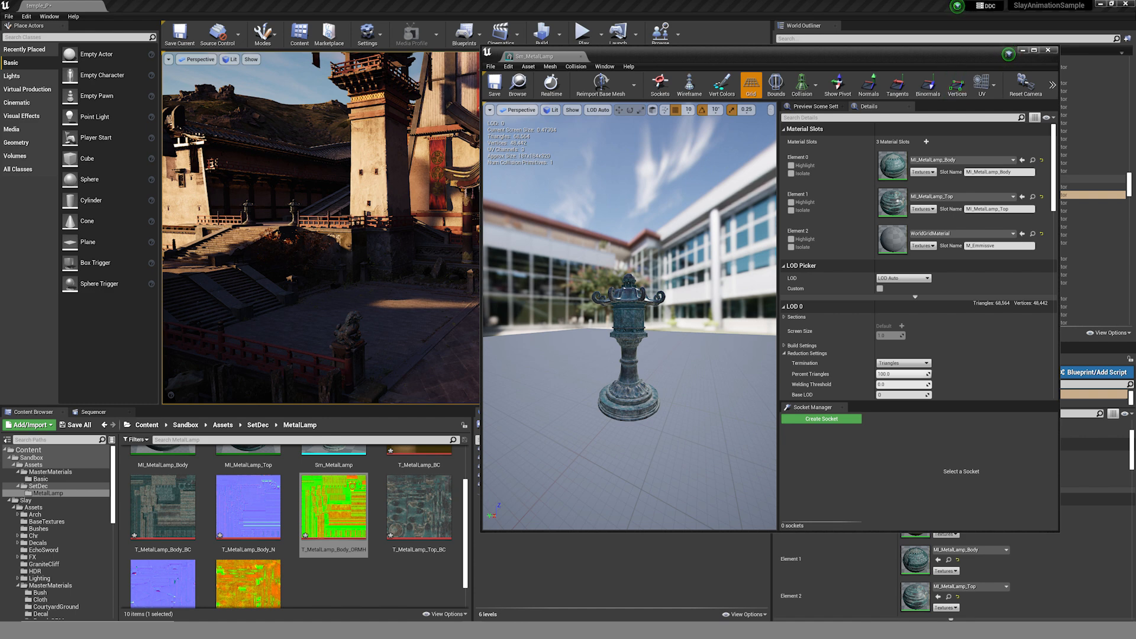
# Duplicate the M_Basic master material in the Basic folder and name the copy M_Emissive.
pyautogui.click(41, 478)
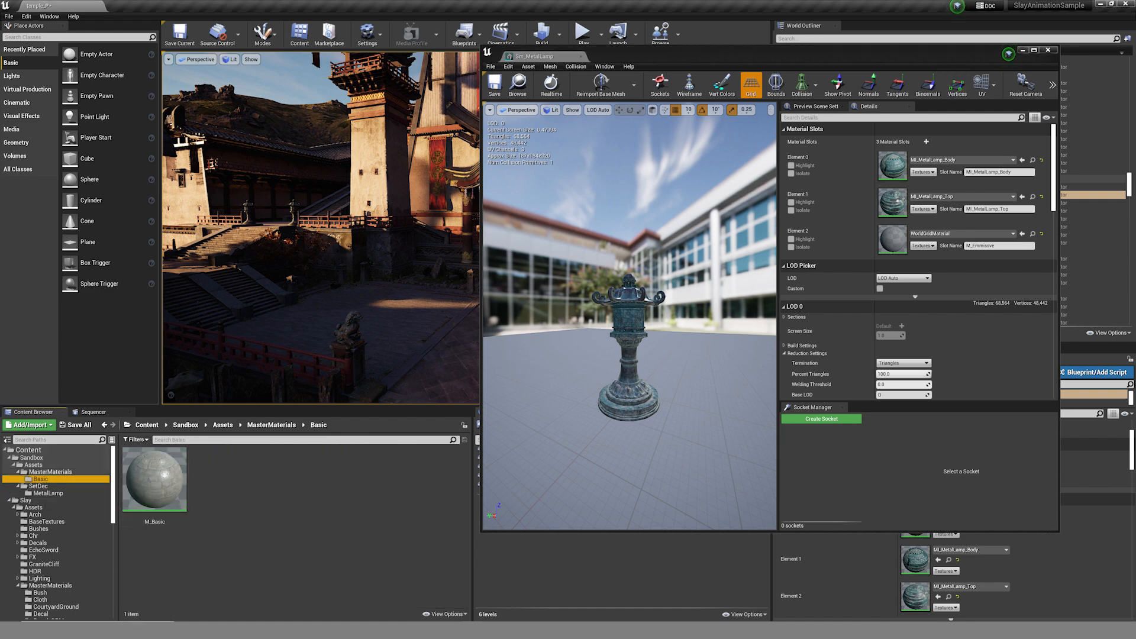
pyautogui.click(155, 485)
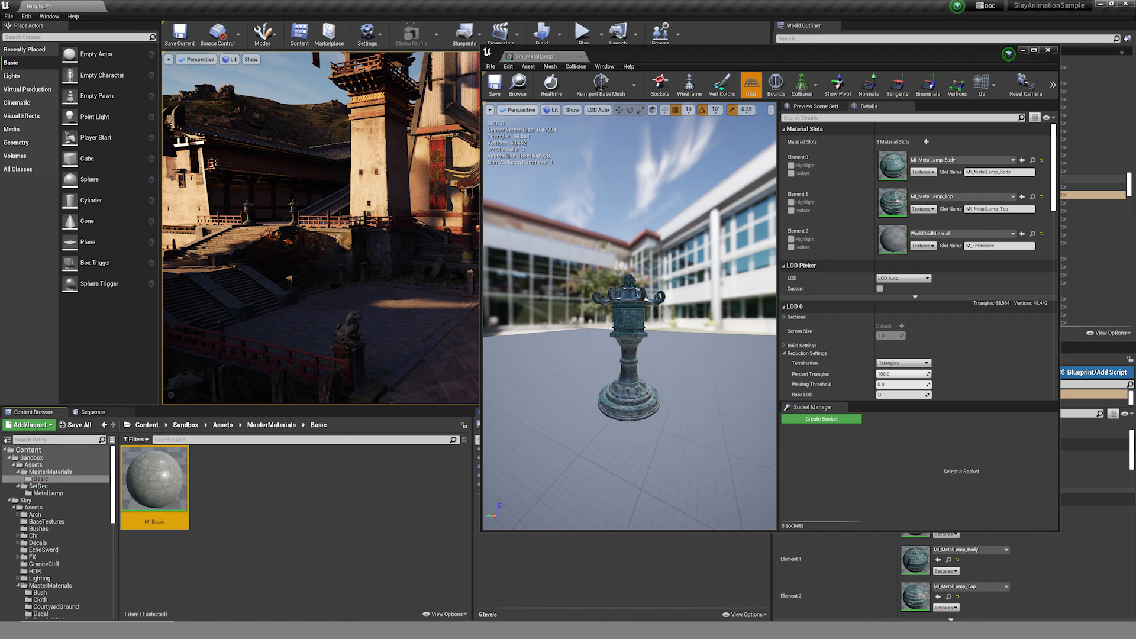
pyautogui.hotkey('ctrl', 'w')
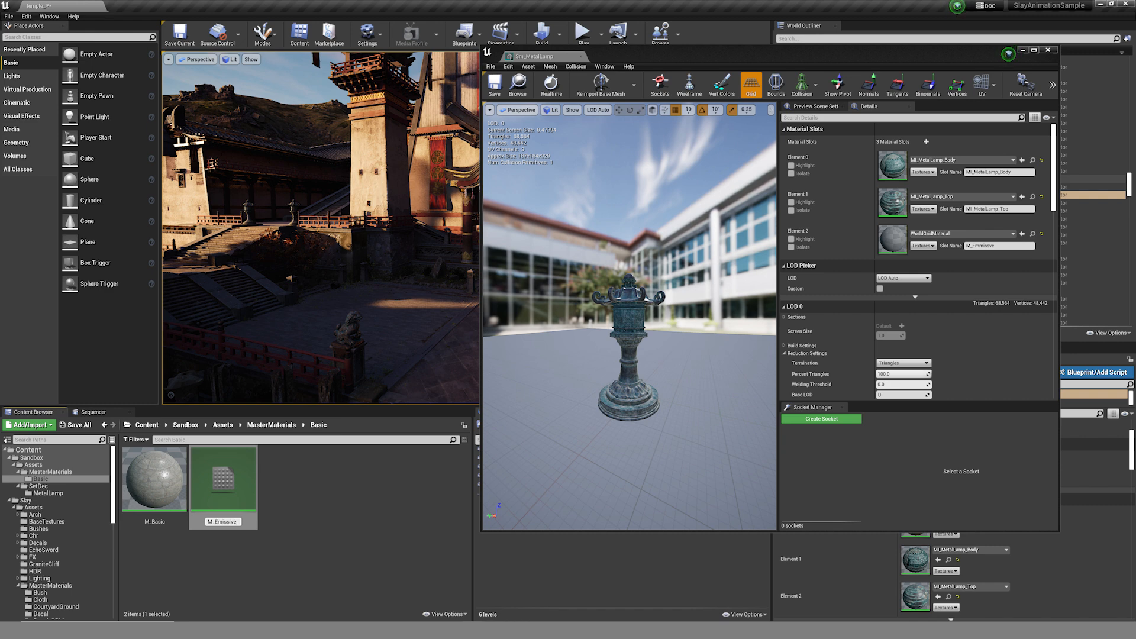
pyautogui.press('Return')
# Open M_Emissive, delete its Normal and ORM texture nodes, and disconnect the BaseColor texture from the Base Color input.
pyautogui.doubleClick(216, 496)
pyautogui.moveTo(663, 283); pyautogui.dragTo(795, 298, button='right')
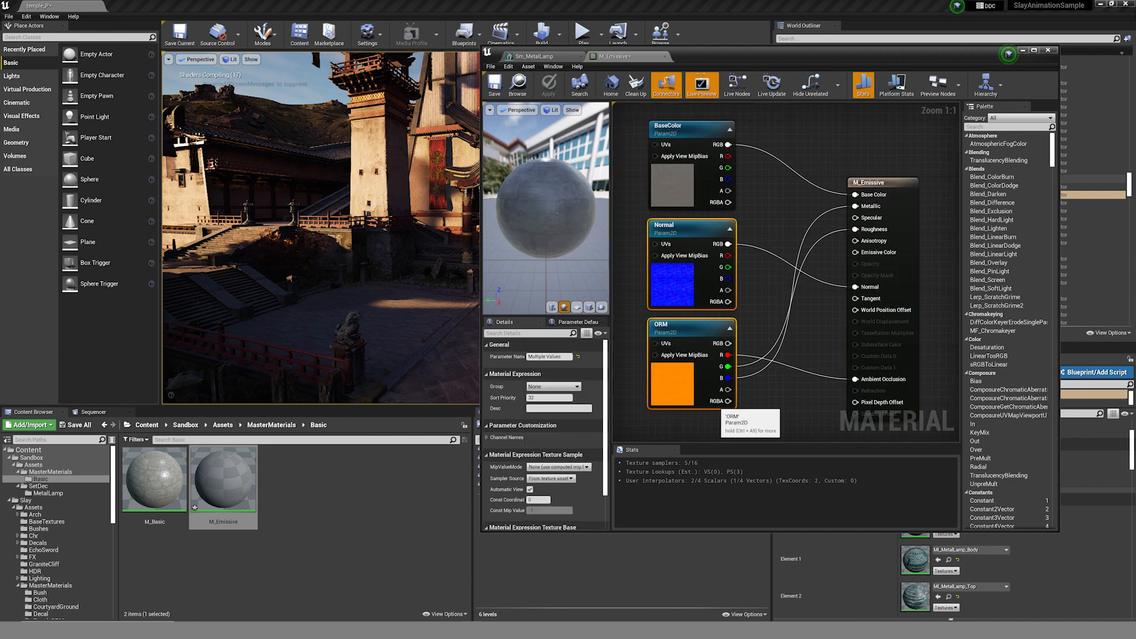
pyautogui.press('Delete')
pyautogui.moveTo(688, 185); pyautogui.dragTo(672, 235)
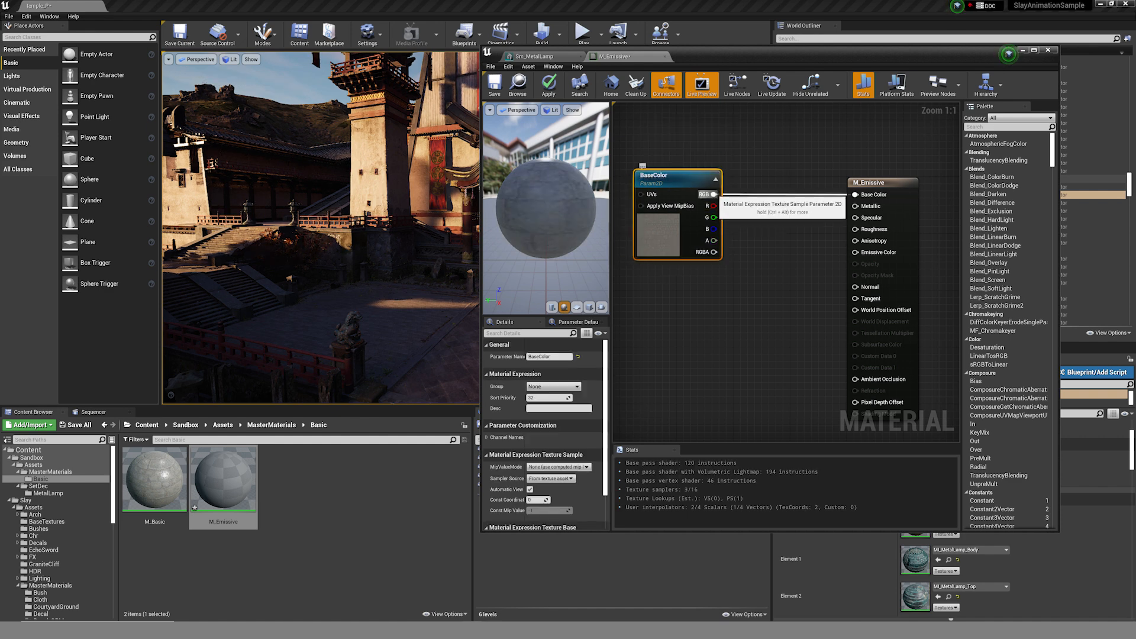
pyautogui.keyDown('alt'); pyautogui.click(714, 194); pyautogui.keyUp('alt')
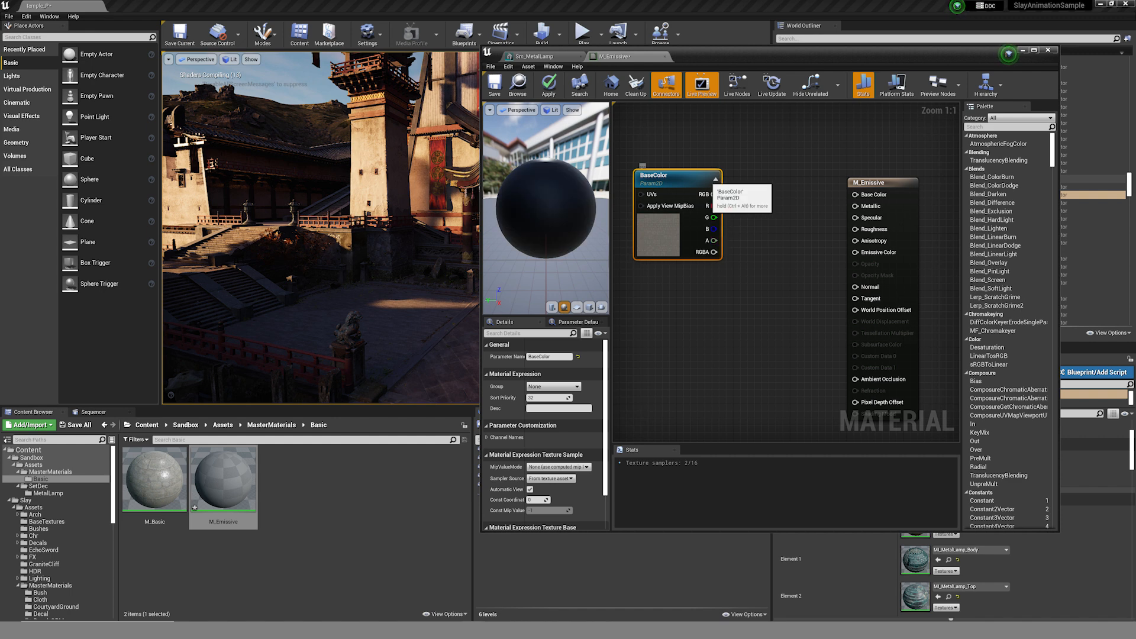
# Feed the BaseColor texture's RGB output into a new Multiply node and connect the result to Emissive Color.
pyautogui.moveTo(713, 194); pyautogui.dragTo(750, 250)
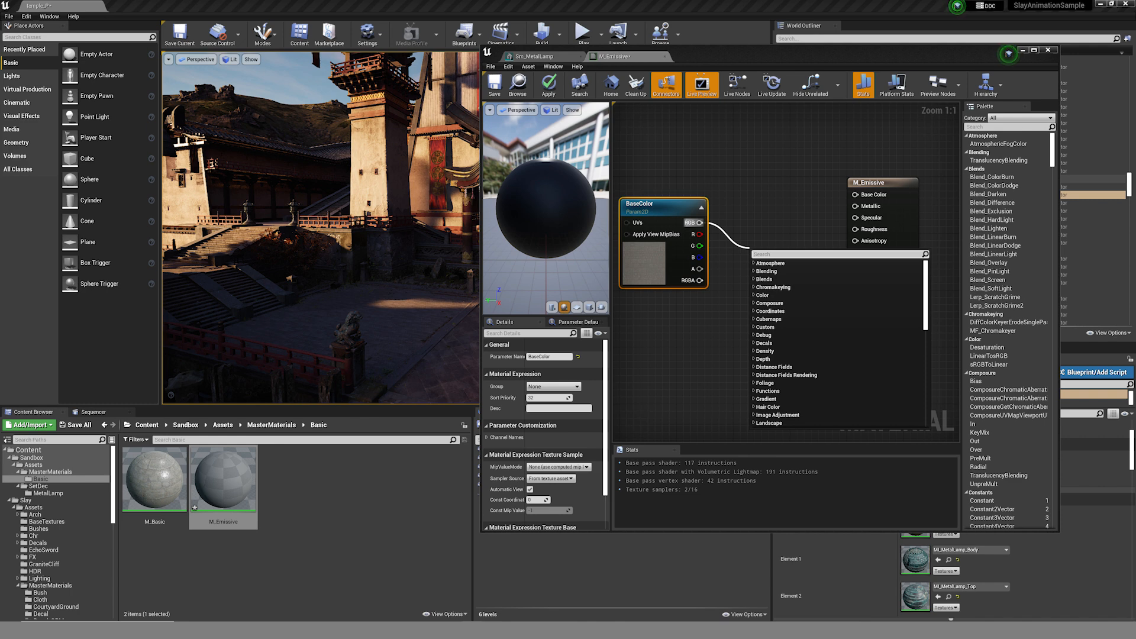
pyautogui.write('*')
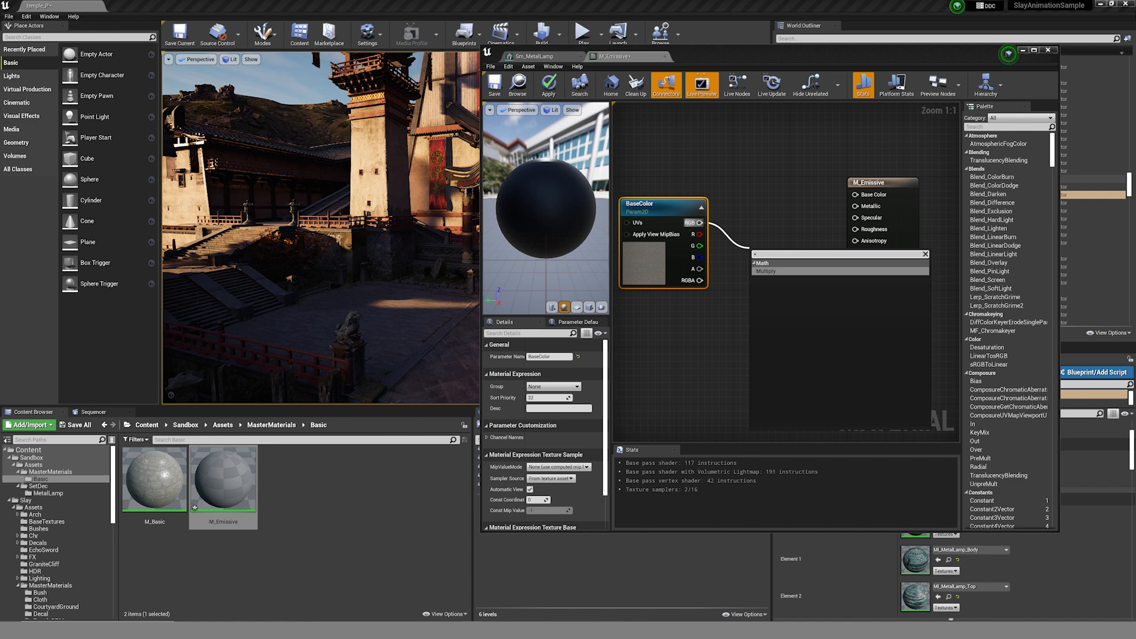
pyautogui.press('BackSpace')
pyautogui.write('Multi')
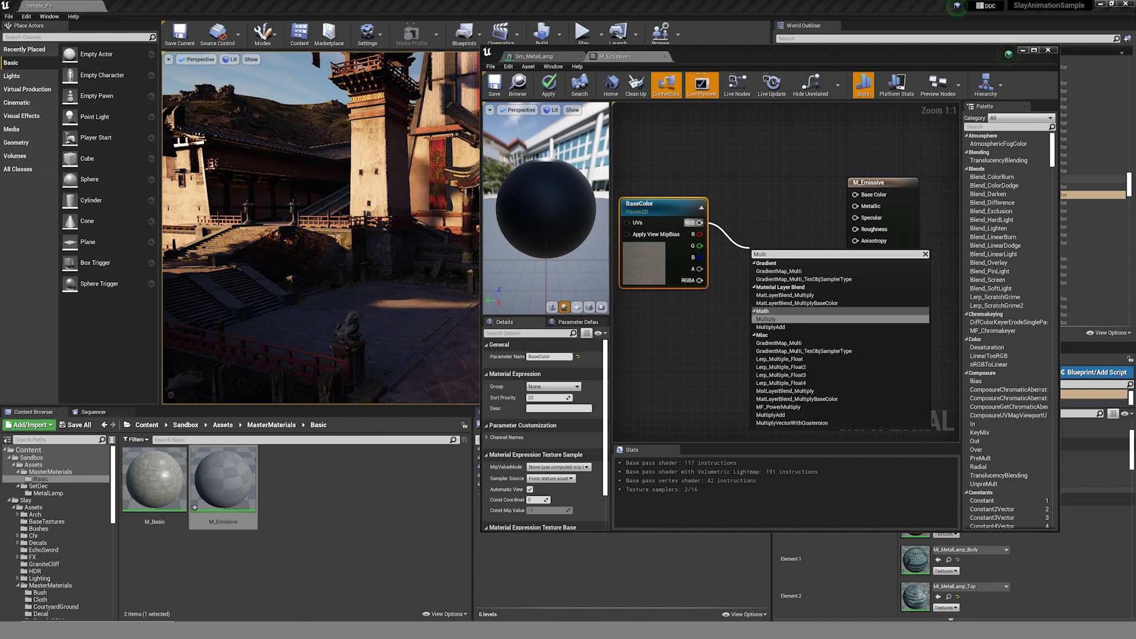
pyautogui.press('Return')
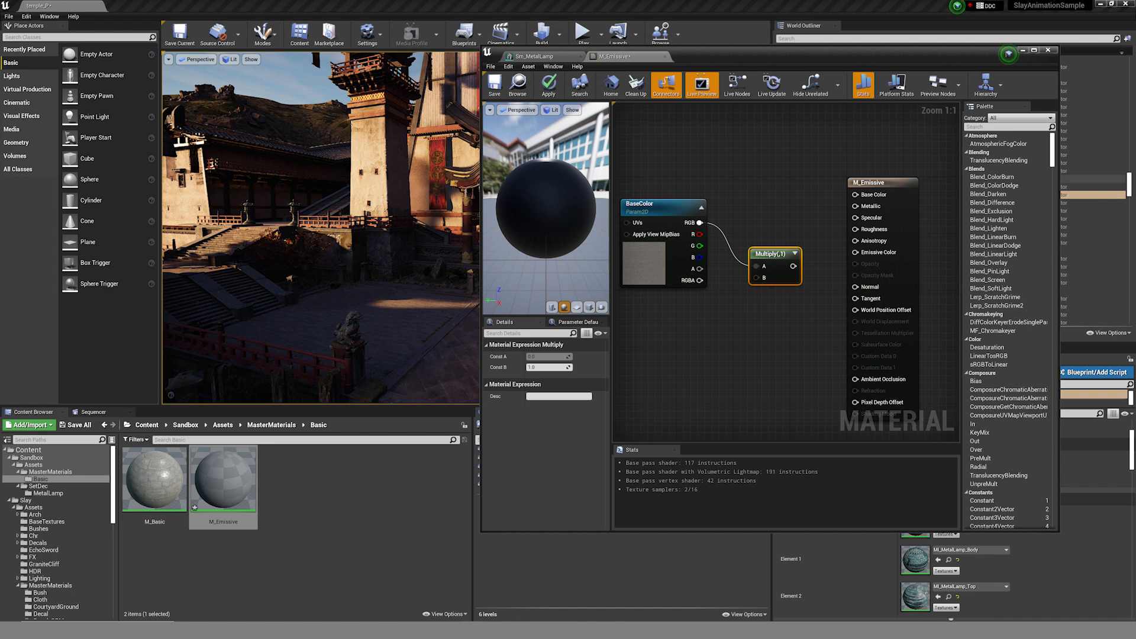
pyautogui.moveTo(794, 266); pyautogui.dragTo(855, 252)
pyautogui.moveTo(769, 278); pyautogui.dragTo(774, 307)
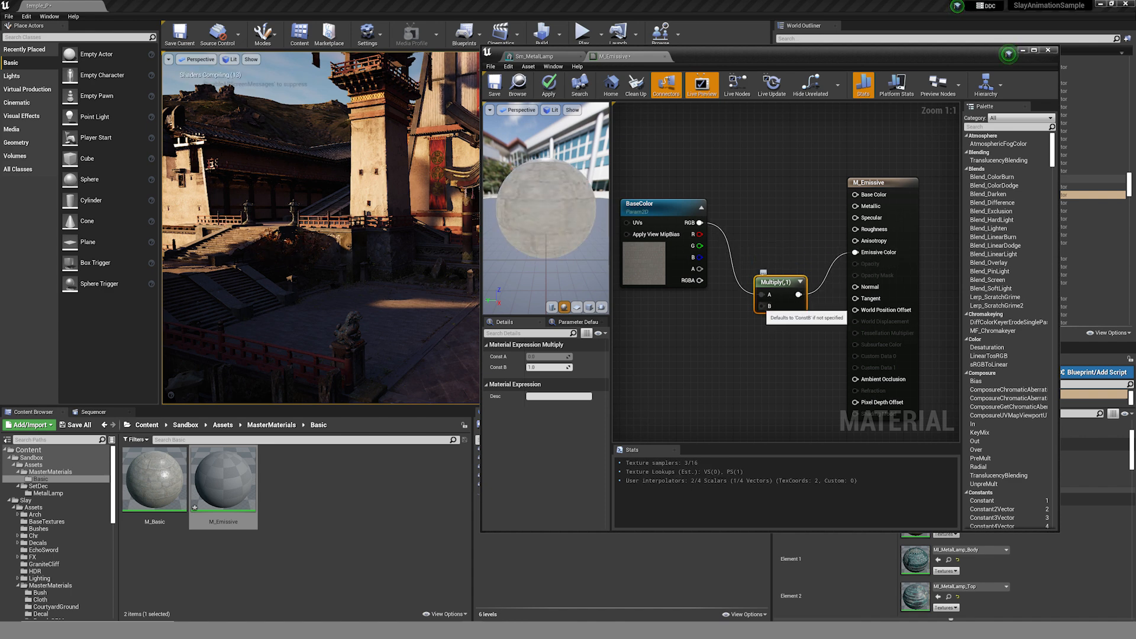
# Promote the Multiply node's B input to a parameter named EmissiveMulti and place it below the texture node.
pyautogui.rightClick(762, 306)
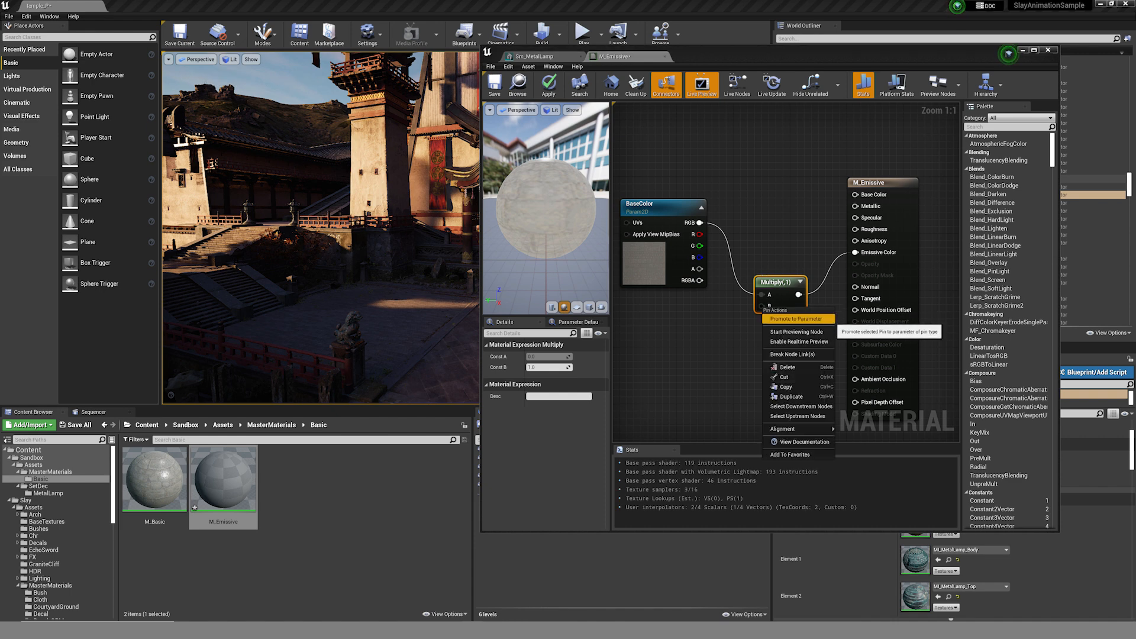
pyautogui.click(796, 319)
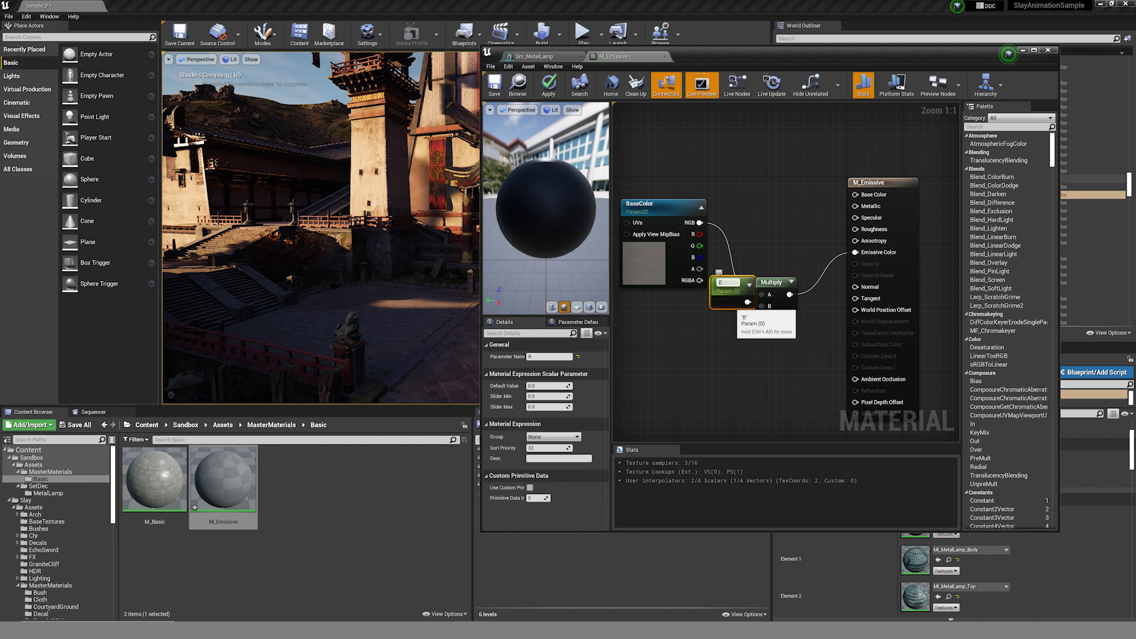
pyautogui.write('Emissive')
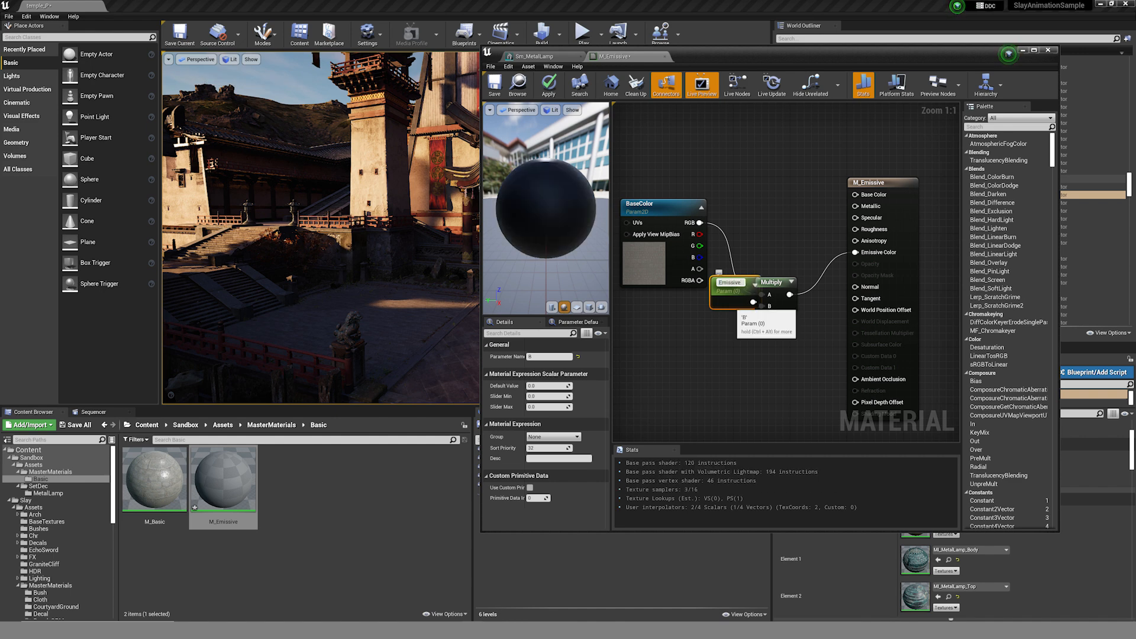
pyautogui.write('Multi')
pyautogui.press('Return')
pyautogui.moveTo(734, 298); pyautogui.dragTo(680, 323)
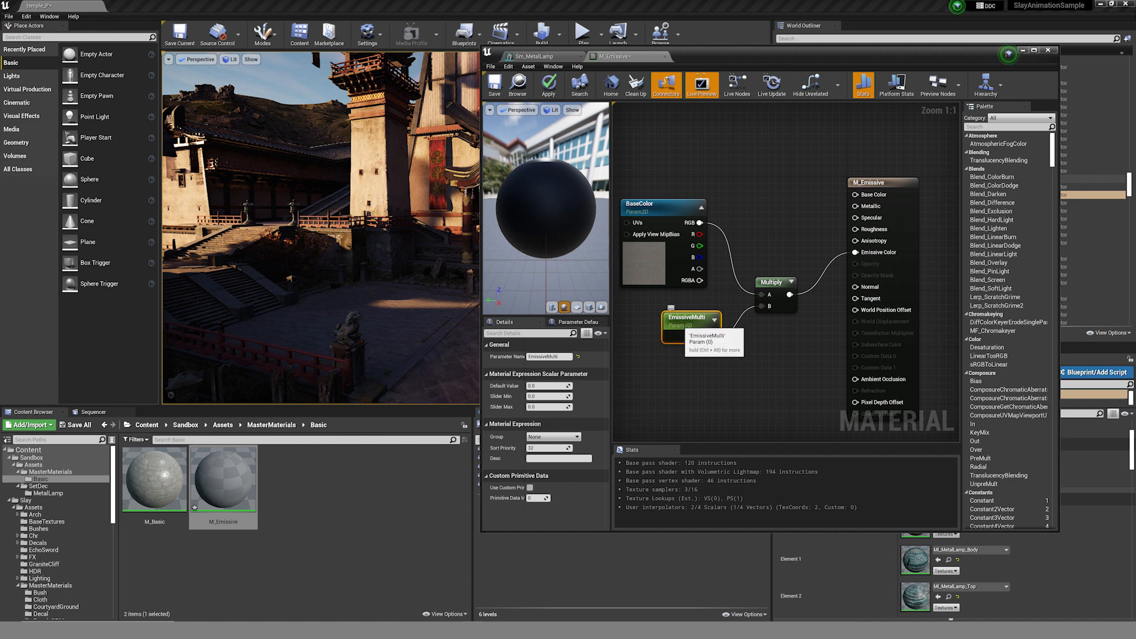
# Set the EmissiveMulti parameter's default value to 1 and apply the material changes.
pyautogui.click(546, 385)
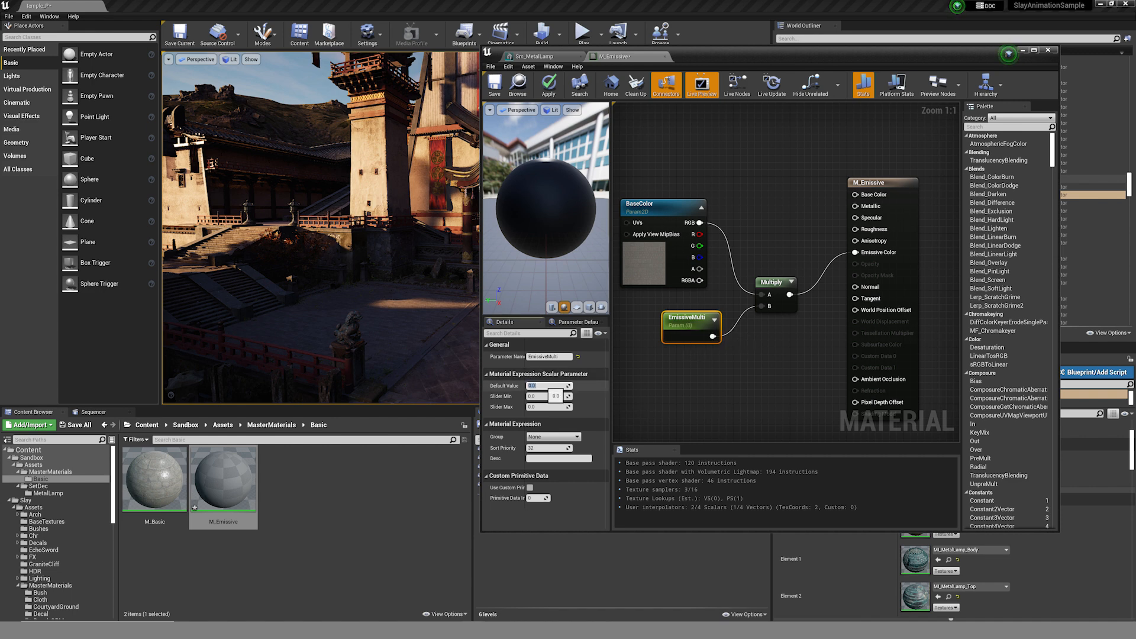
pyautogui.write('1')
pyautogui.press('Return')
pyautogui.click(548, 84)
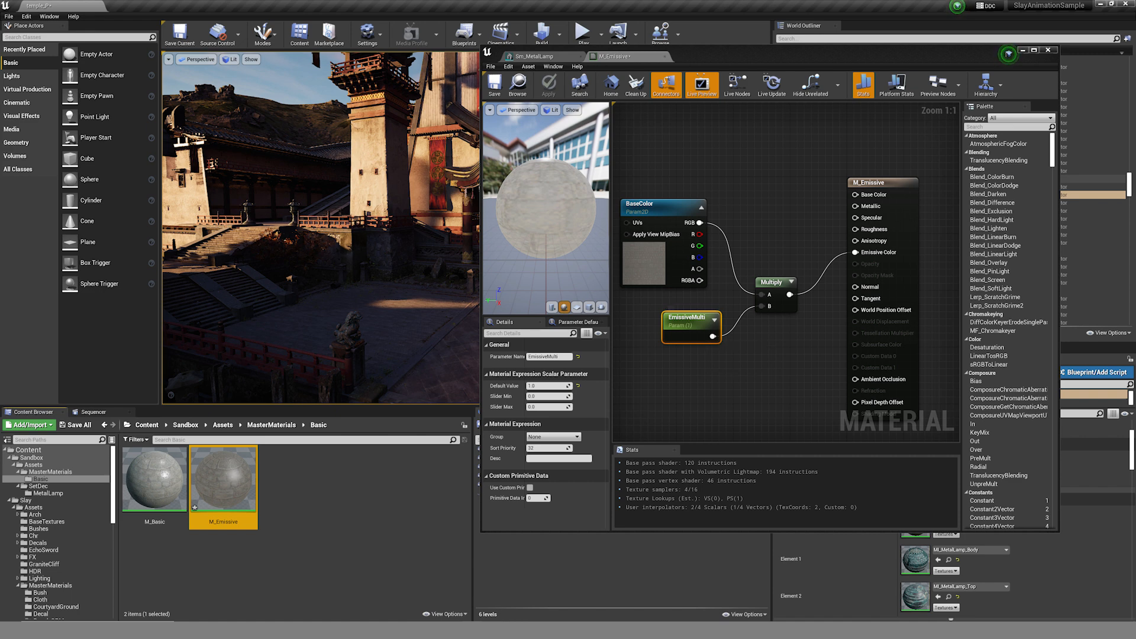
# Rename the BaseColor texture parameter as Emissive, and apply and save the M_Emissive material.
pyautogui.click(663, 278)
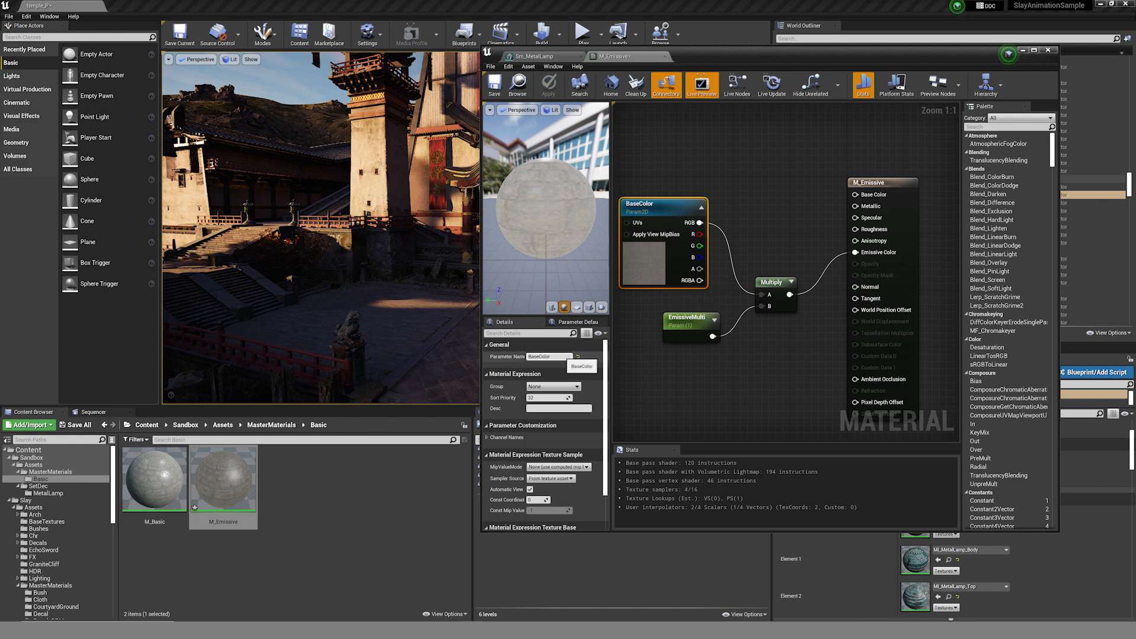
pyautogui.click(560, 356)
pyautogui.write('Emissive')
pyautogui.press('Return')
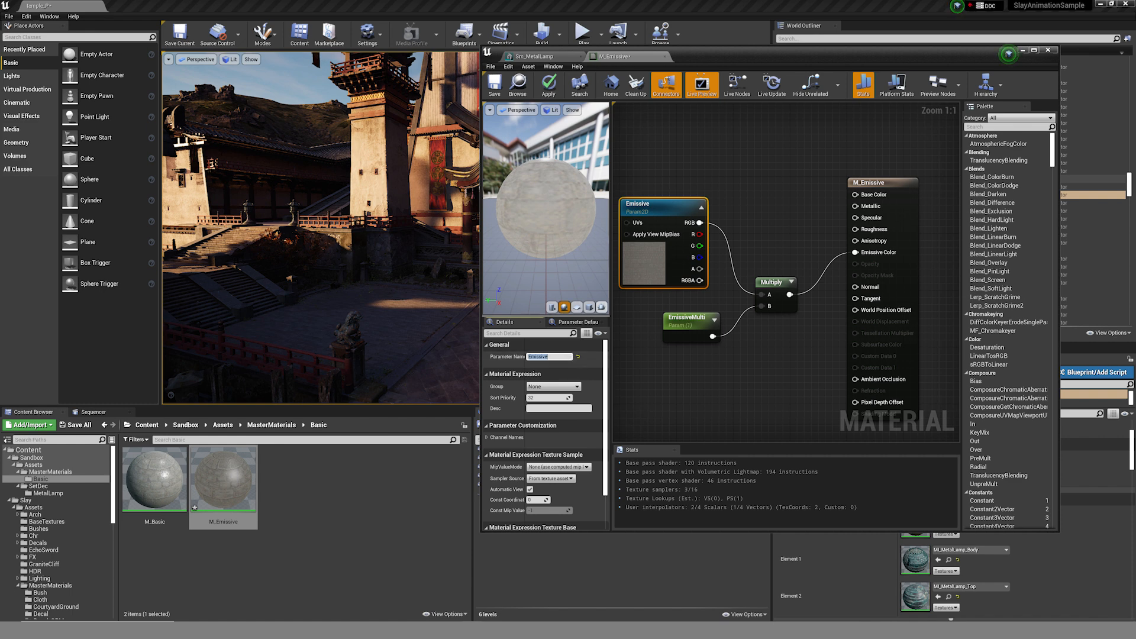
pyautogui.click(547, 89)
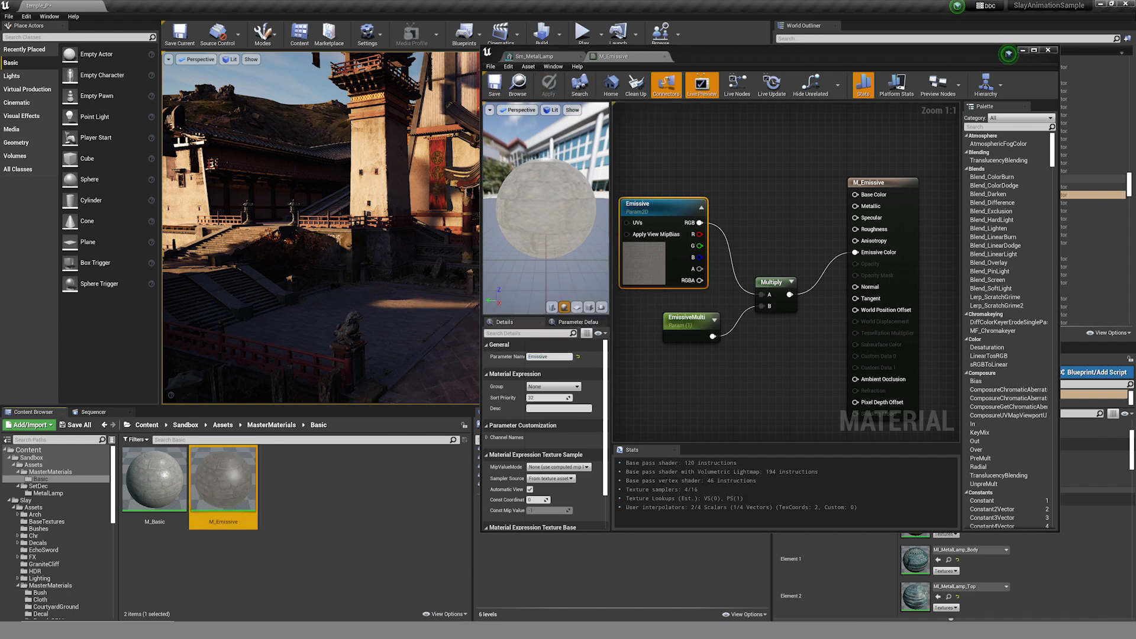
# Create a new folder named Emissive inside the MasterMaterials folder.
pyautogui.rightClick(50, 472)
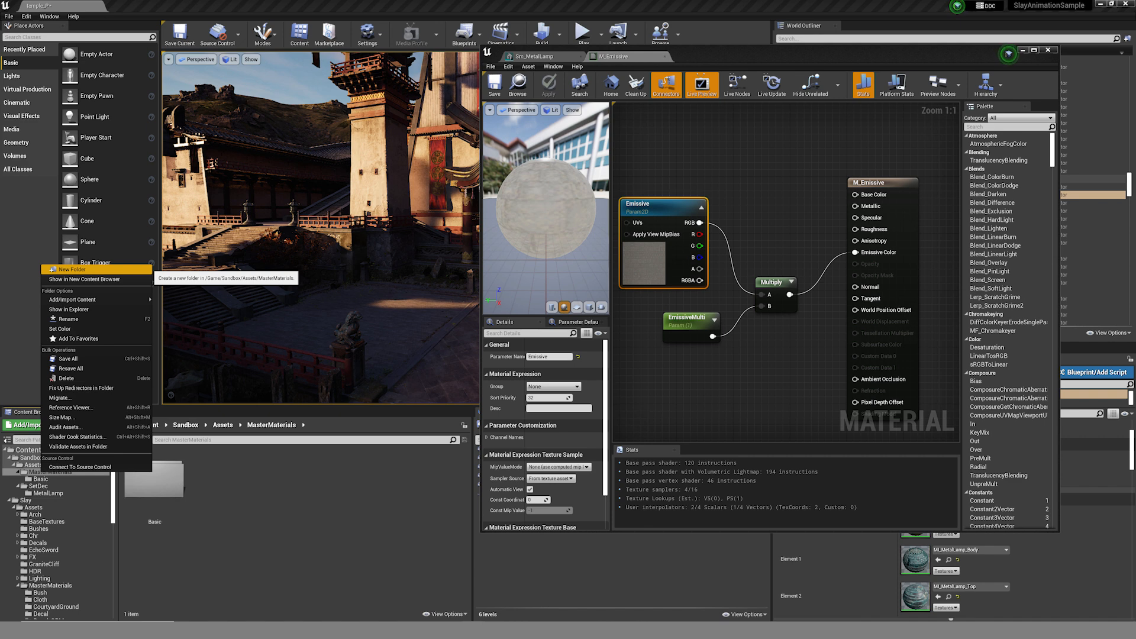
pyautogui.click(71, 270)
pyautogui.write('Emissive')
pyautogui.press('Return')
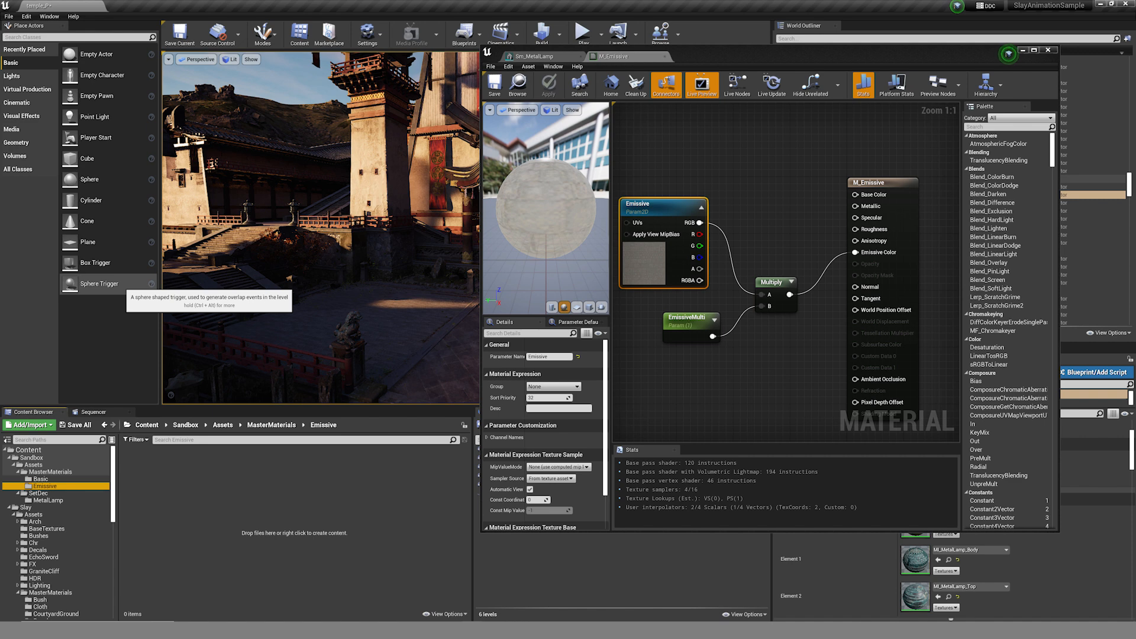
# Move the M_Emissive material from the Basic folder into the Emissive folder.
pyautogui.click(40, 478)
pyautogui.click(219, 491)
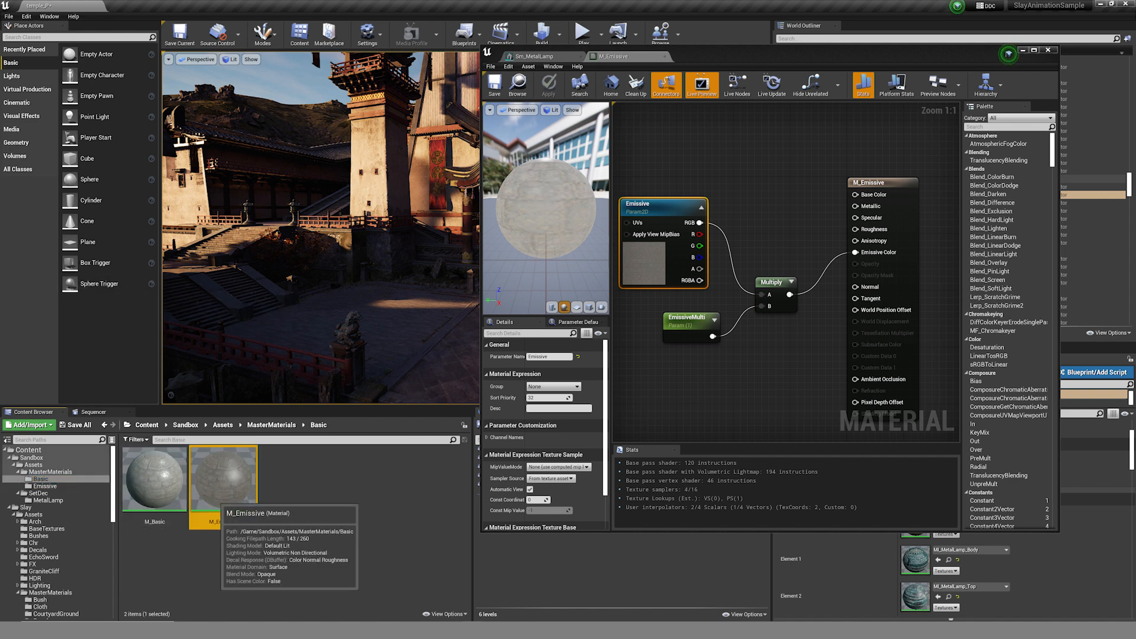
pyautogui.moveTo(219, 494); pyautogui.dragTo(51, 489)
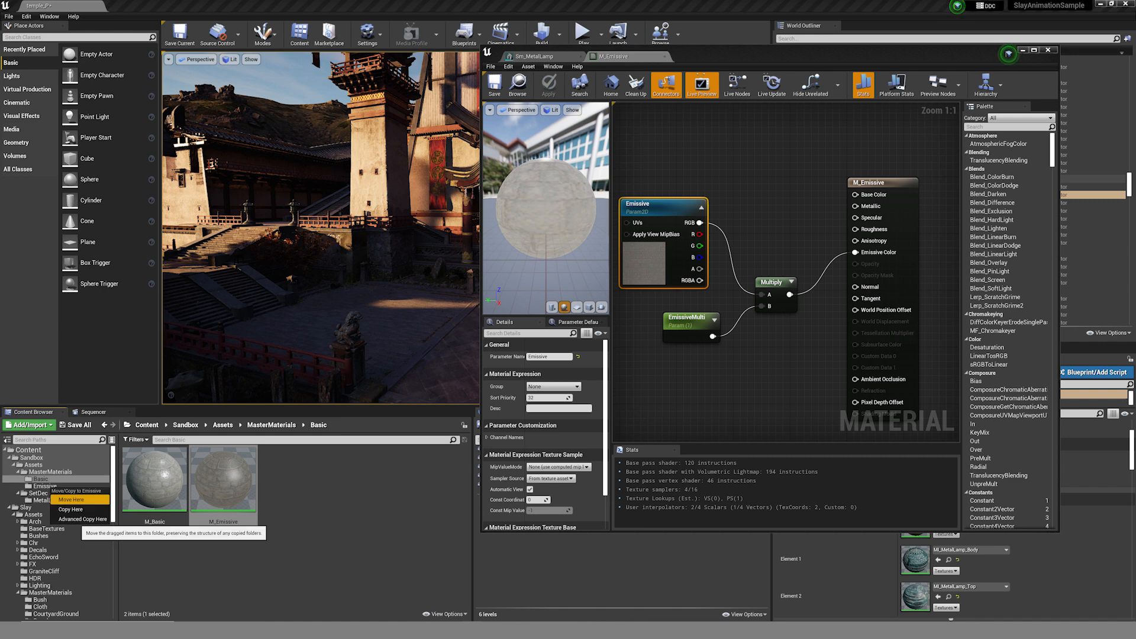
pyautogui.click(71, 501)
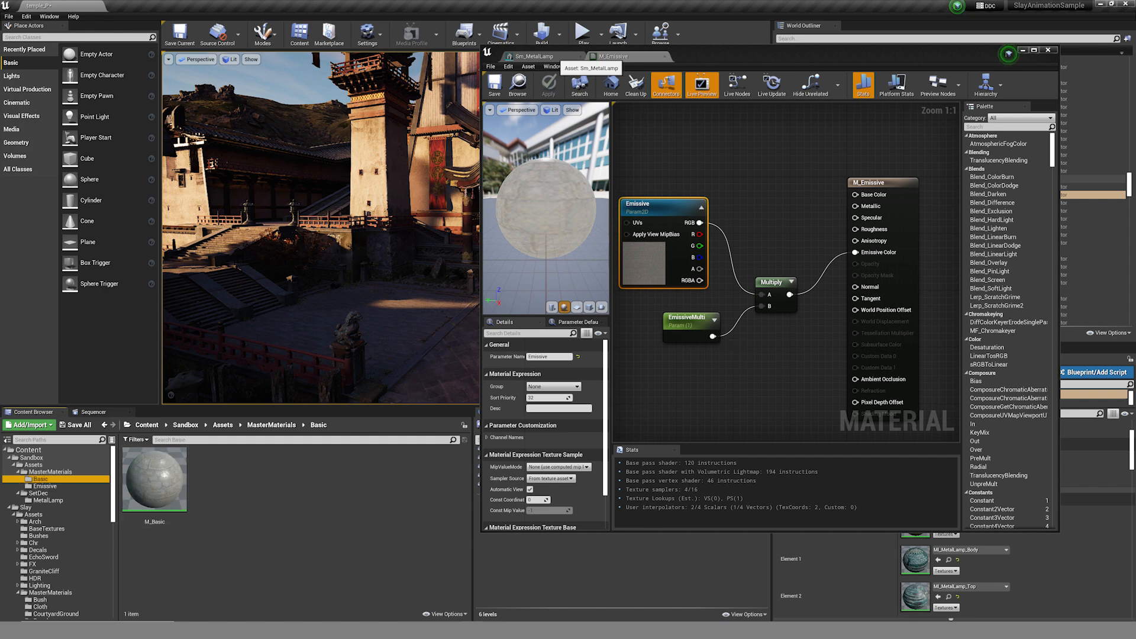
# Return to the Sm_MetalLamp mesh, examine the lamp head, and isolate the Element 2 material slot to inspect its faces from several angles.
pyautogui.click(548, 57)
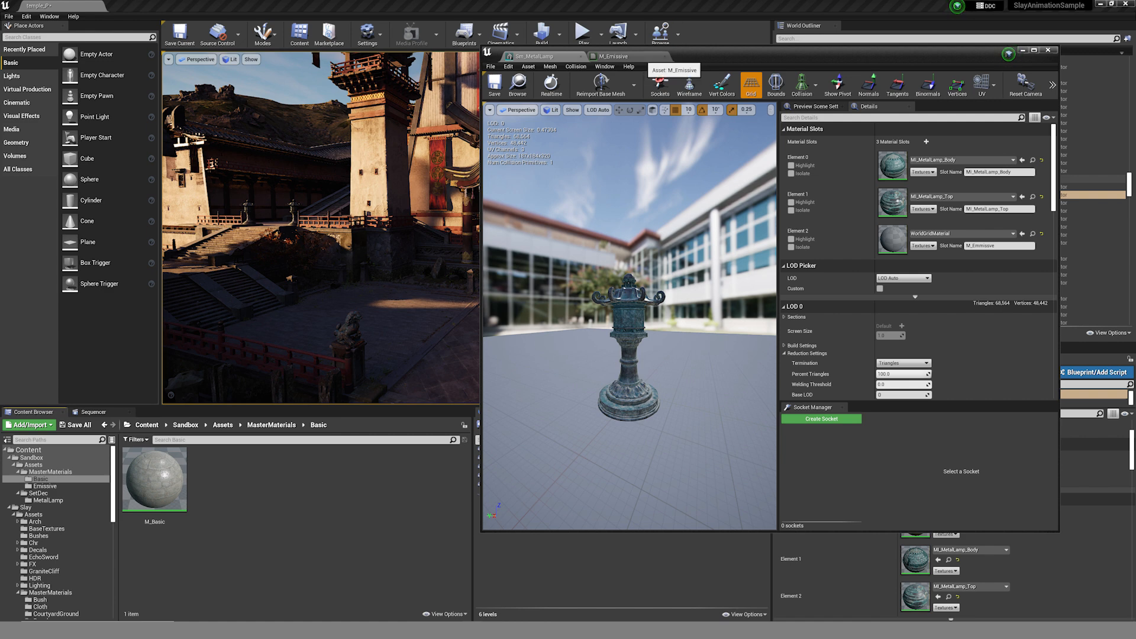
pyautogui.moveTo(651, 248)
pyautogui.mouseDown(button='right')
pyautogui.moveTo(647, 220)
pyautogui.moveTo(659, 240)
pyautogui.moveTo(642, 268)
pyautogui.mouseUp(button='right')
pyautogui.press('w')
pyautogui.press('s')
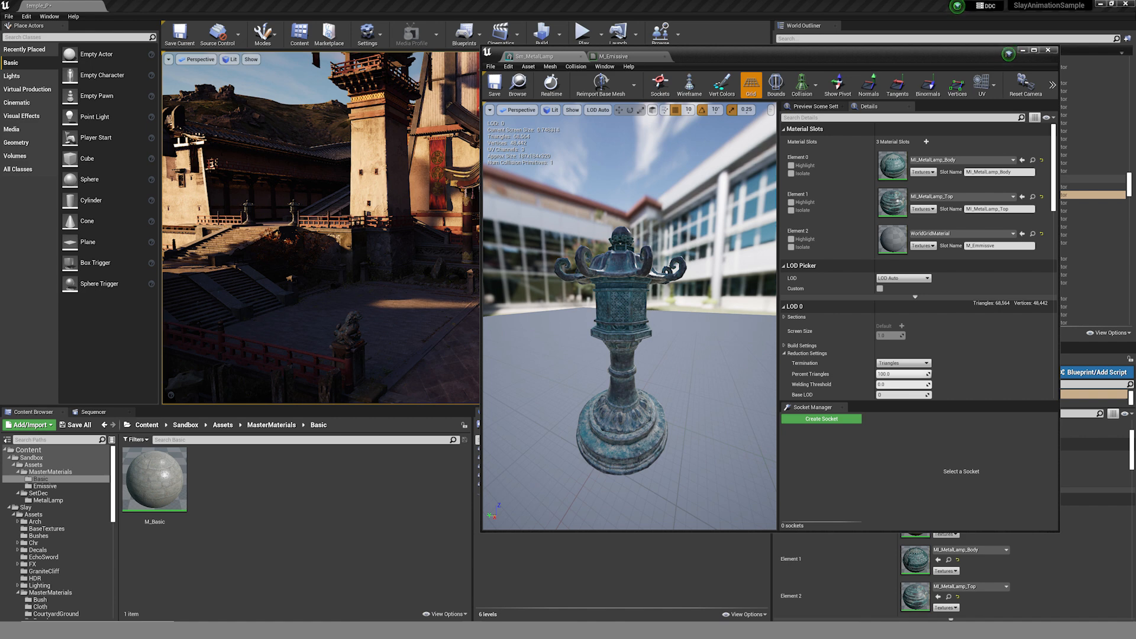
pyautogui.keyDown('alt'); pyautogui.moveTo(681, 284); pyautogui.dragTo(628, 277); pyautogui.keyUp('alt')
pyautogui.moveTo(628, 277); pyautogui.dragTo(654, 279, button='right')
pyautogui.press('w')
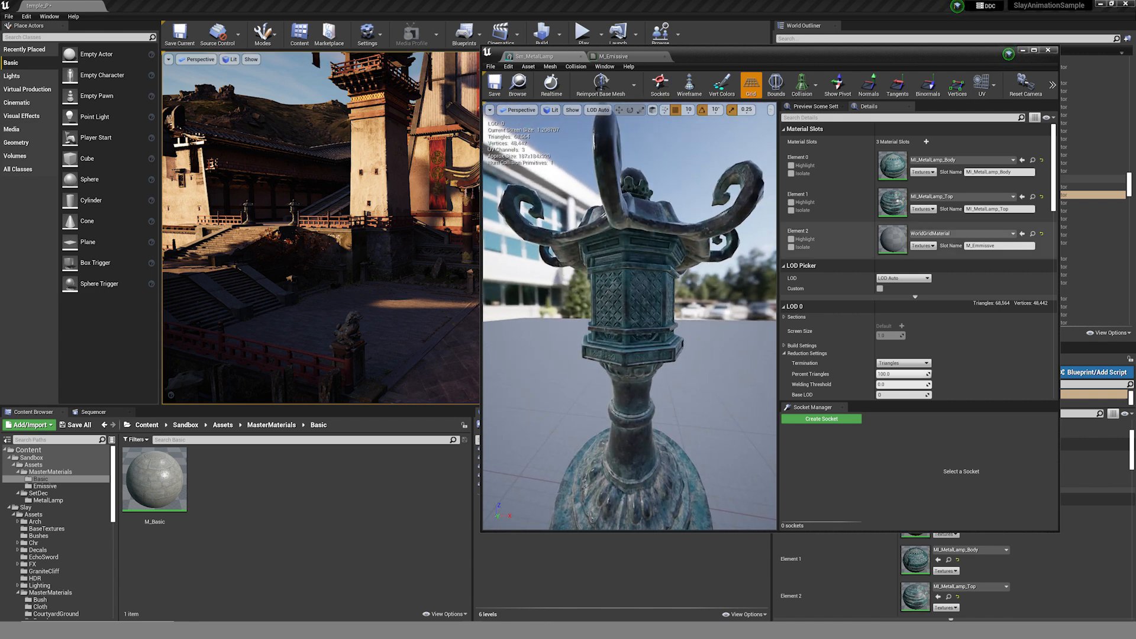
pyautogui.click(791, 248)
pyautogui.keyDown('alt'); pyautogui.moveTo(639, 284); pyautogui.dragTo(752, 284); pyautogui.keyUp('alt')
pyautogui.keyDown('alt'); pyautogui.moveTo(680, 284); pyautogui.dragTo(592, 290); pyautogui.keyUp('alt')
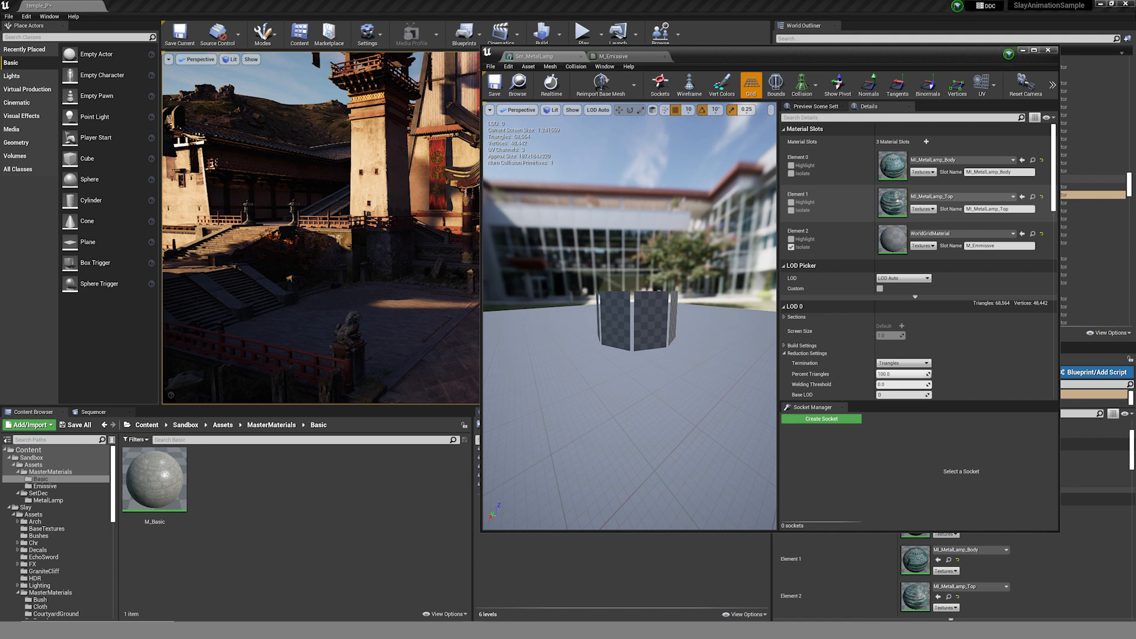
pyautogui.moveTo(631, 332); pyautogui.dragTo(583, 337)
pyautogui.moveTo(583, 337); pyautogui.dragTo(760, 320, button='right')
pyautogui.moveTo(651, 322); pyautogui.dragTo(680, 332, button='right')
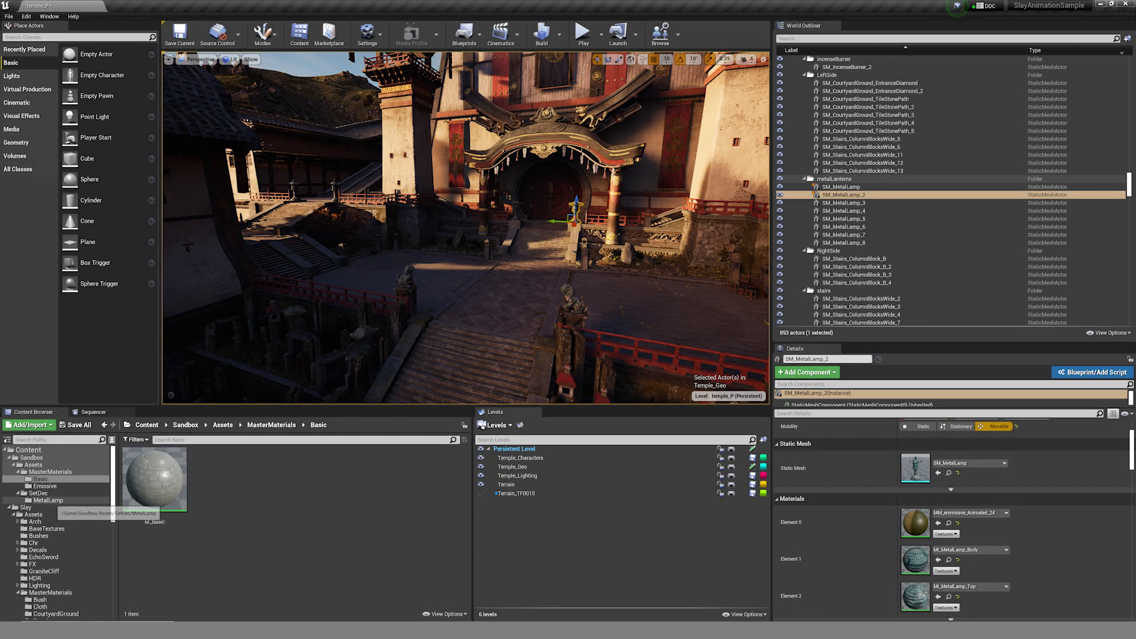
# Save all the metal lamp texture assets in the SetDec/MetalLamp folder.
pyautogui.click(48, 500)
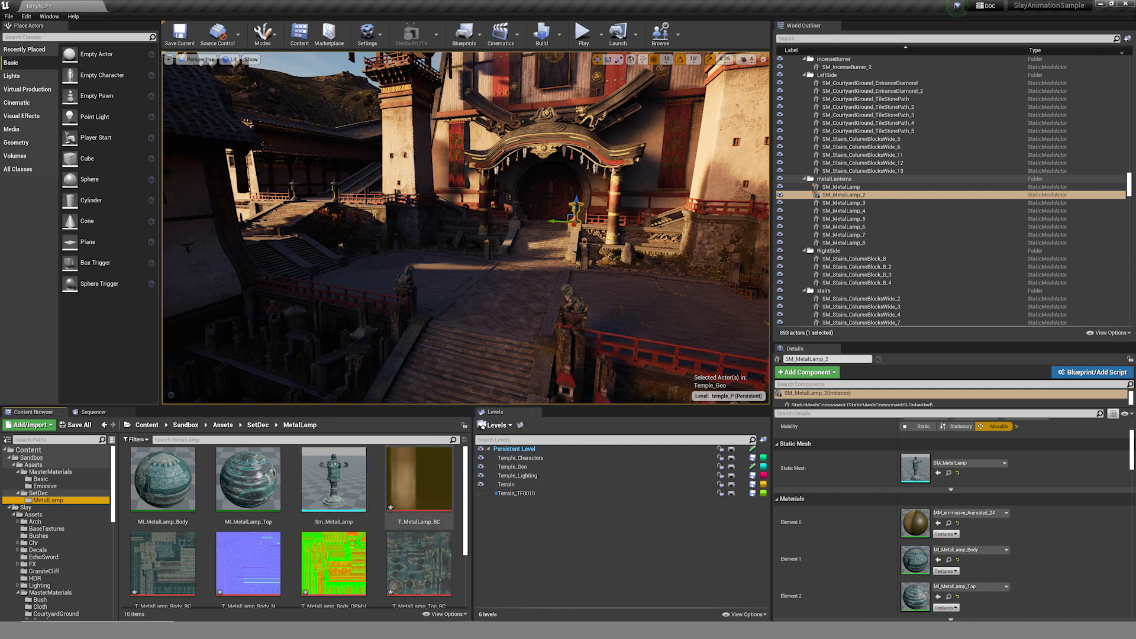
pyautogui.click(404, 500)
pyautogui.scroll(-3, 405, 501)
pyautogui.keyDown('shift'); pyautogui.click(256, 579); pyautogui.keyUp('shift')
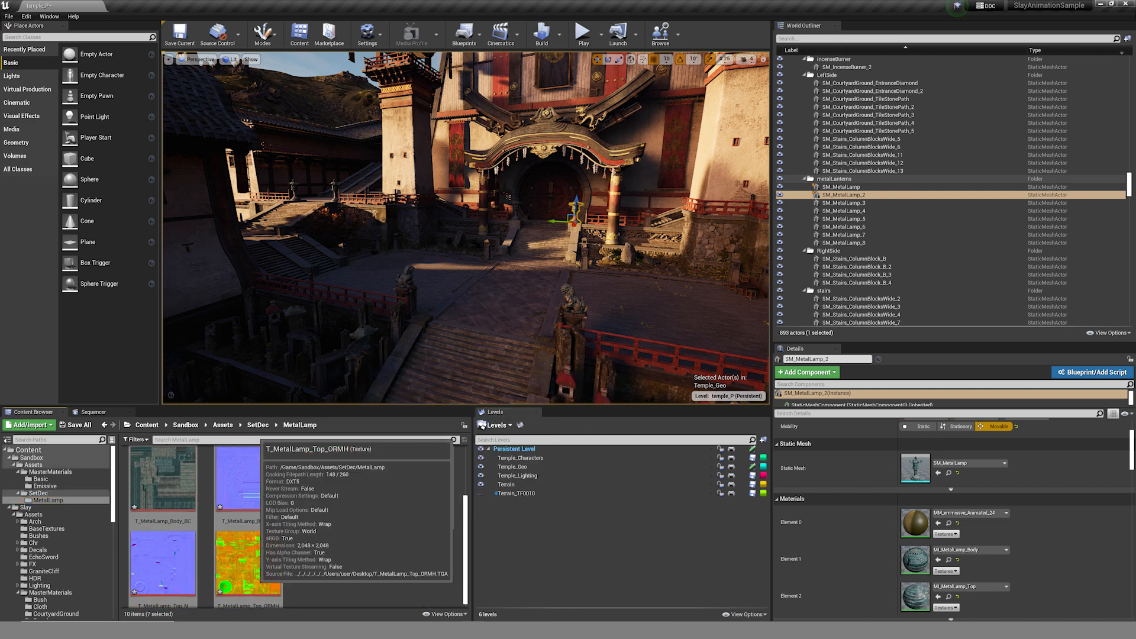
pyautogui.rightClick(257, 580)
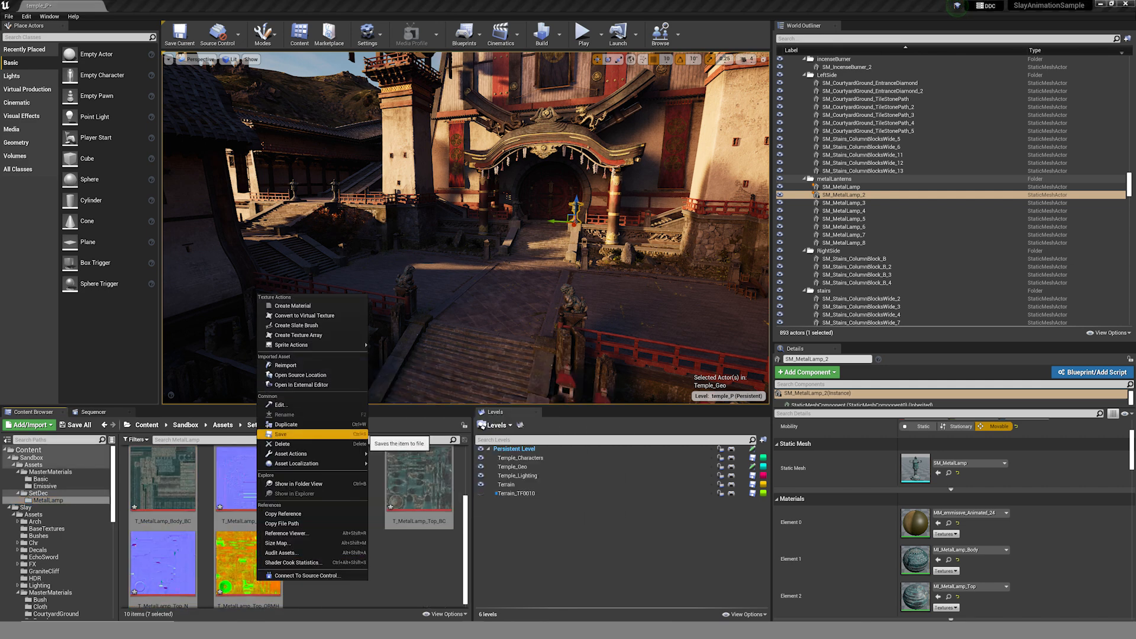
pyautogui.click(280, 434)
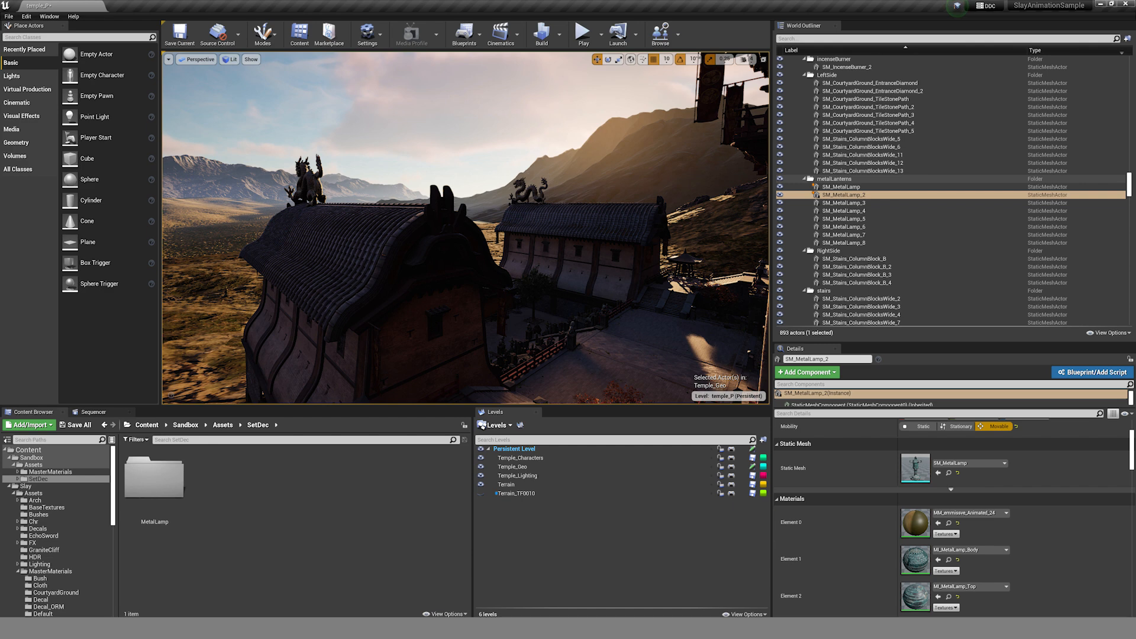
# Close the Levels window and collapse the Assets folder tree under Slay.
pyautogui.press('f')
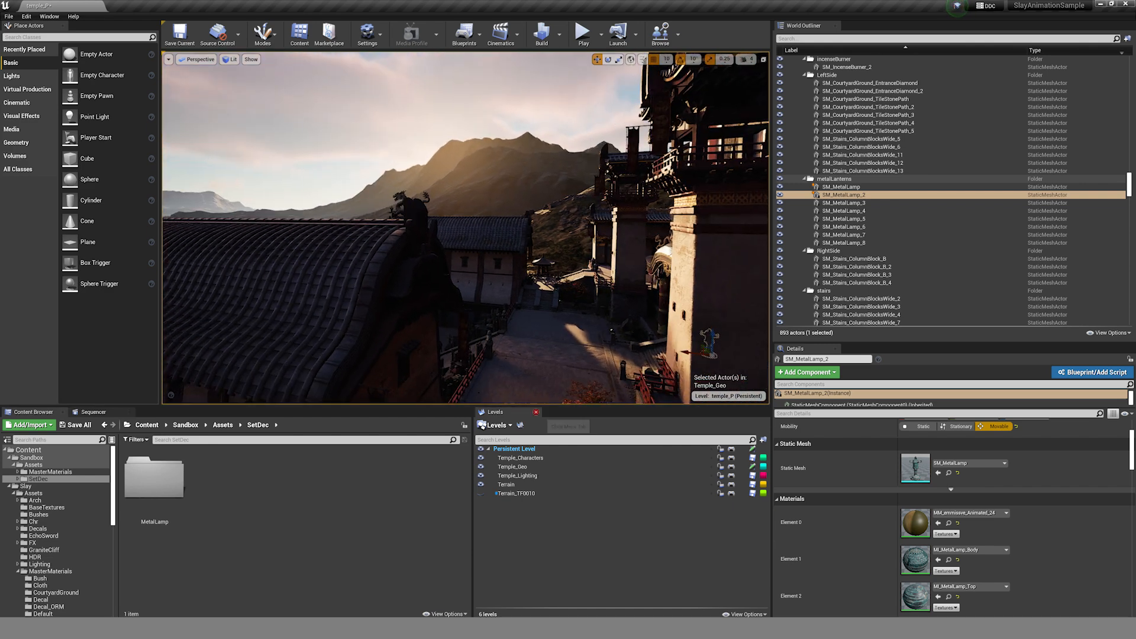
pyautogui.click(537, 412)
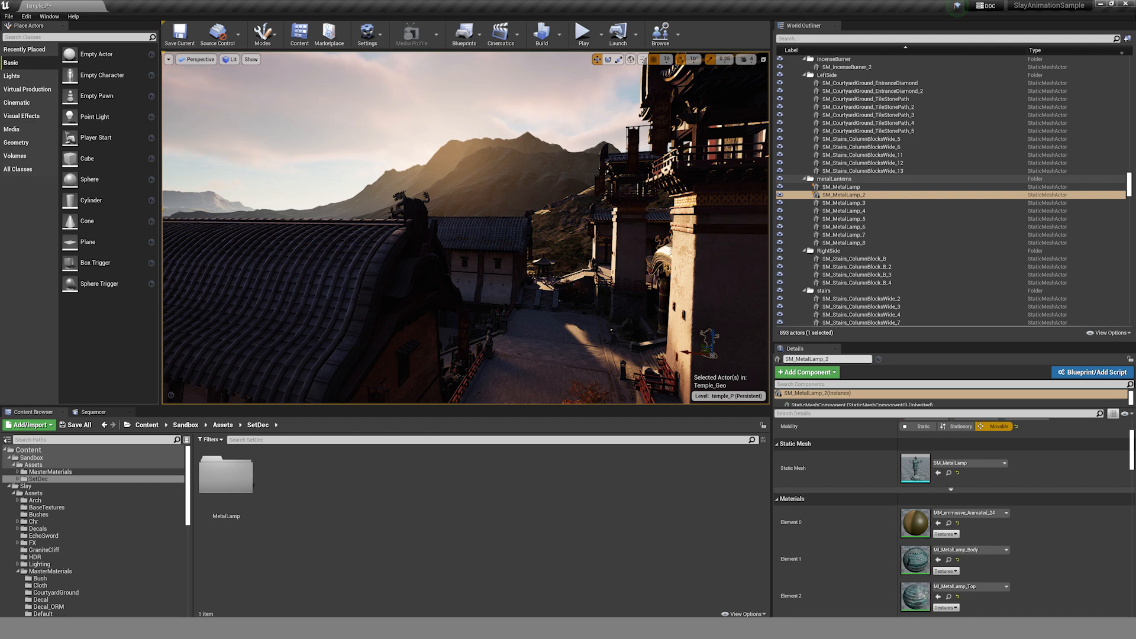
pyautogui.click(427, 113)
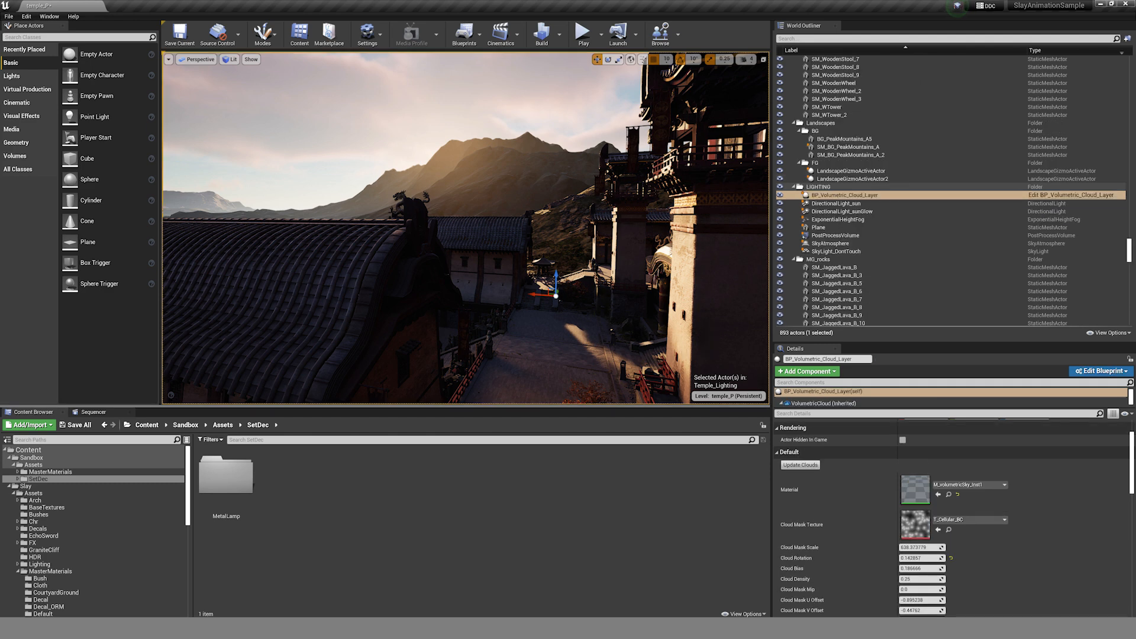
pyautogui.moveTo(426, 178); pyautogui.dragTo(320, 177, button='right')
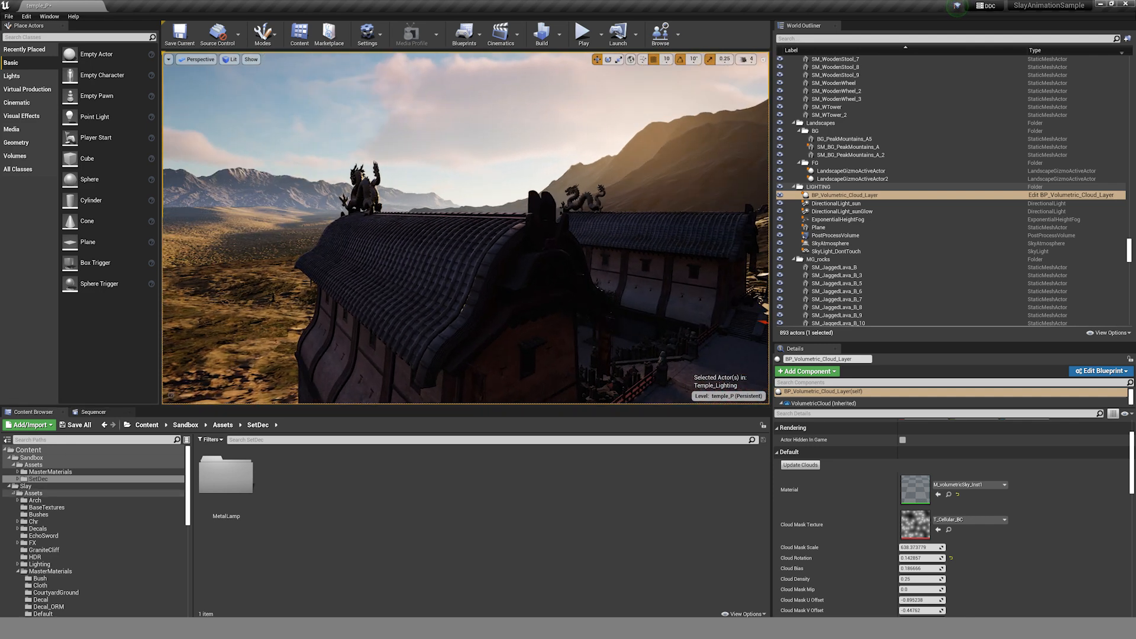
pyautogui.click(13, 493)
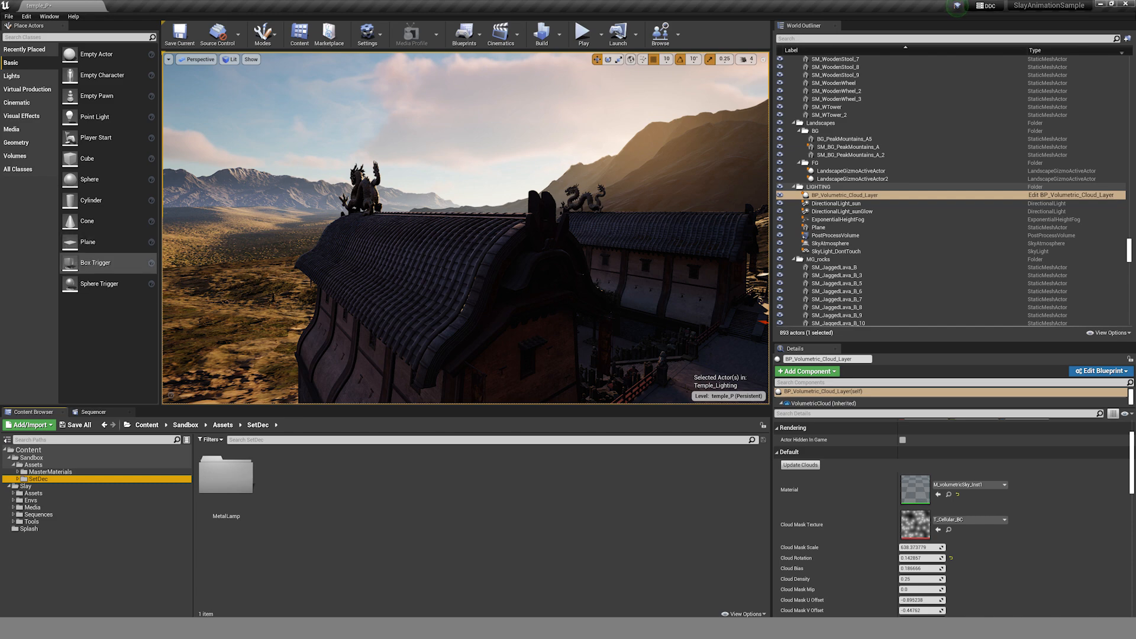
# Reopen the Levels window and widen it beside the Content Browser.
pyautogui.moveTo(462, 236)
pyautogui.mouseDown(button='right')
pyautogui.moveTo(456, 228)
pyautogui.moveTo(657, 231)
pyautogui.moveTo(462, 229)
pyautogui.mouseUp(button='right')
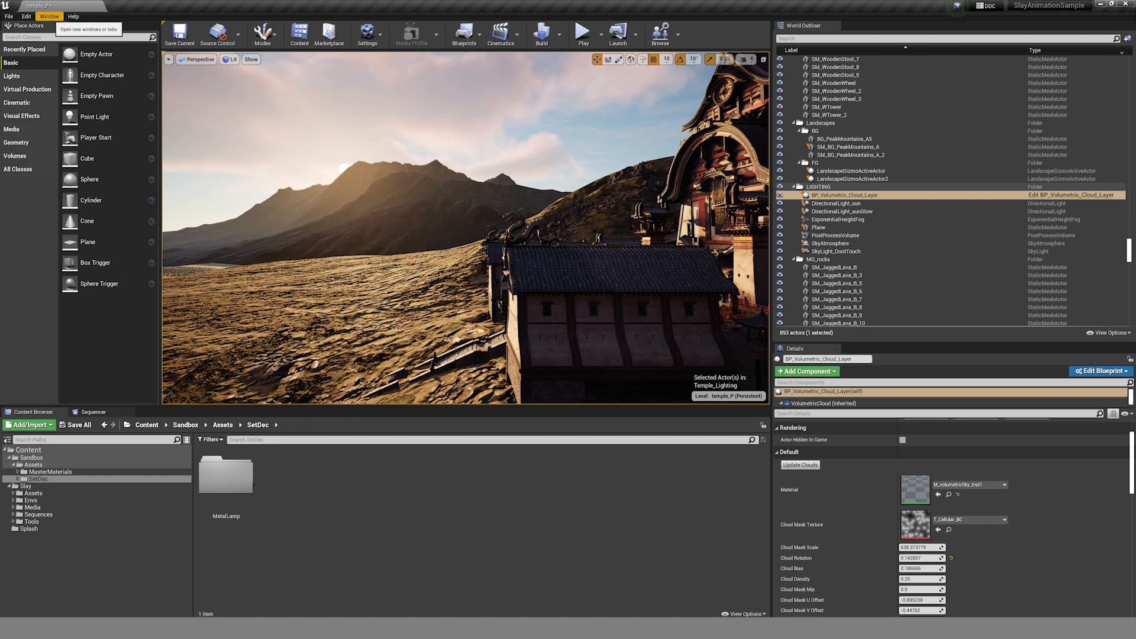
pyautogui.click(49, 16)
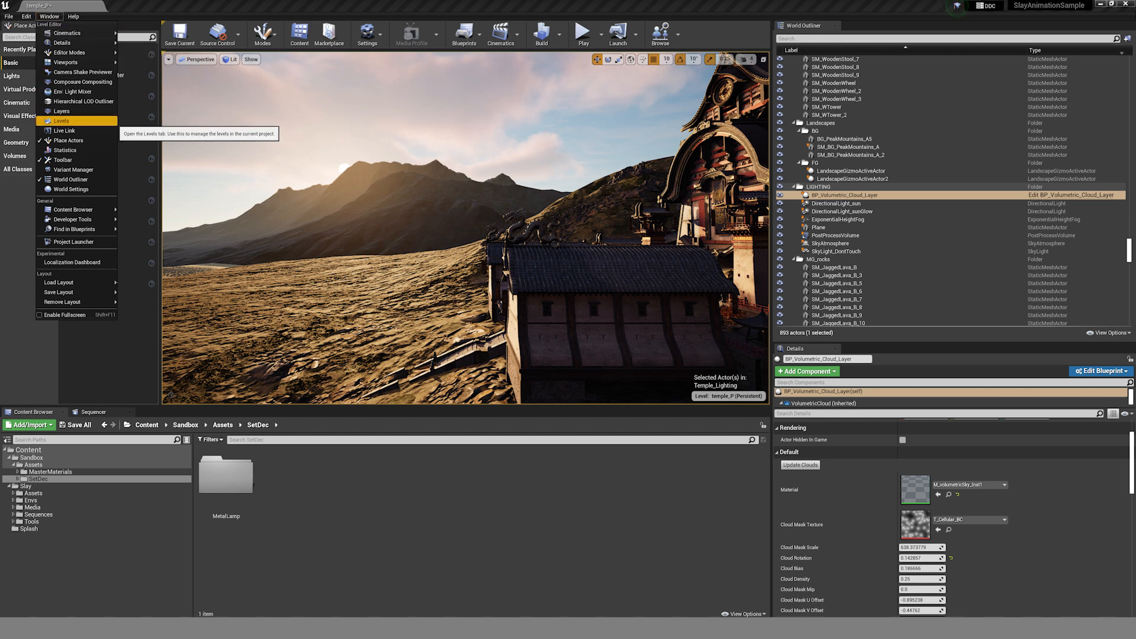
pyautogui.click(62, 121)
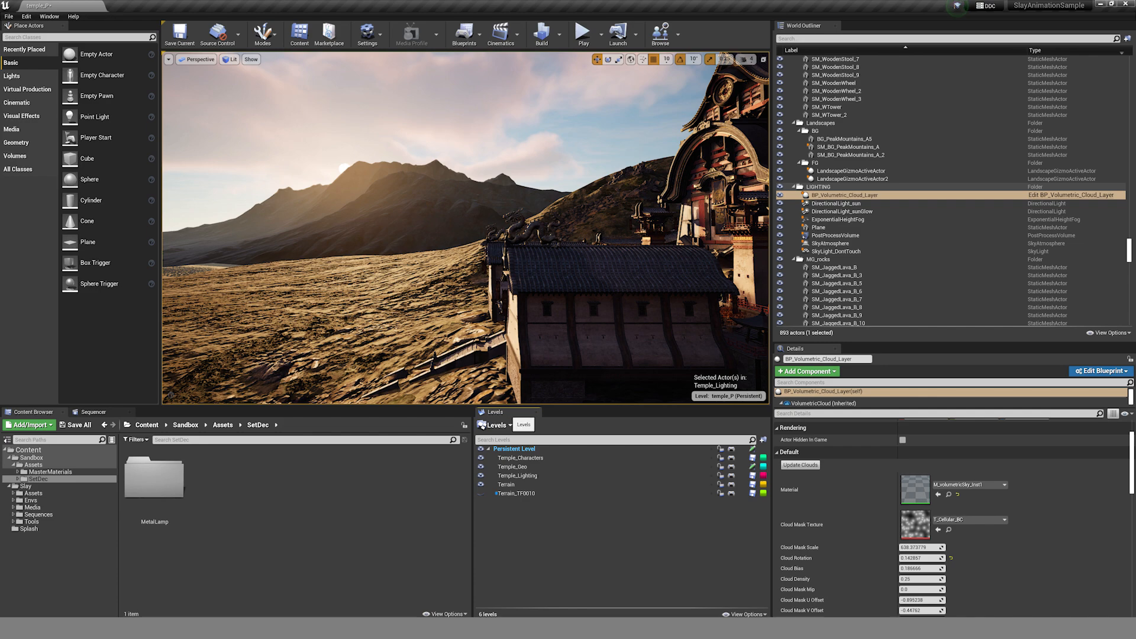
pyautogui.moveTo(505, 413); pyautogui.dragTo(734, 413)
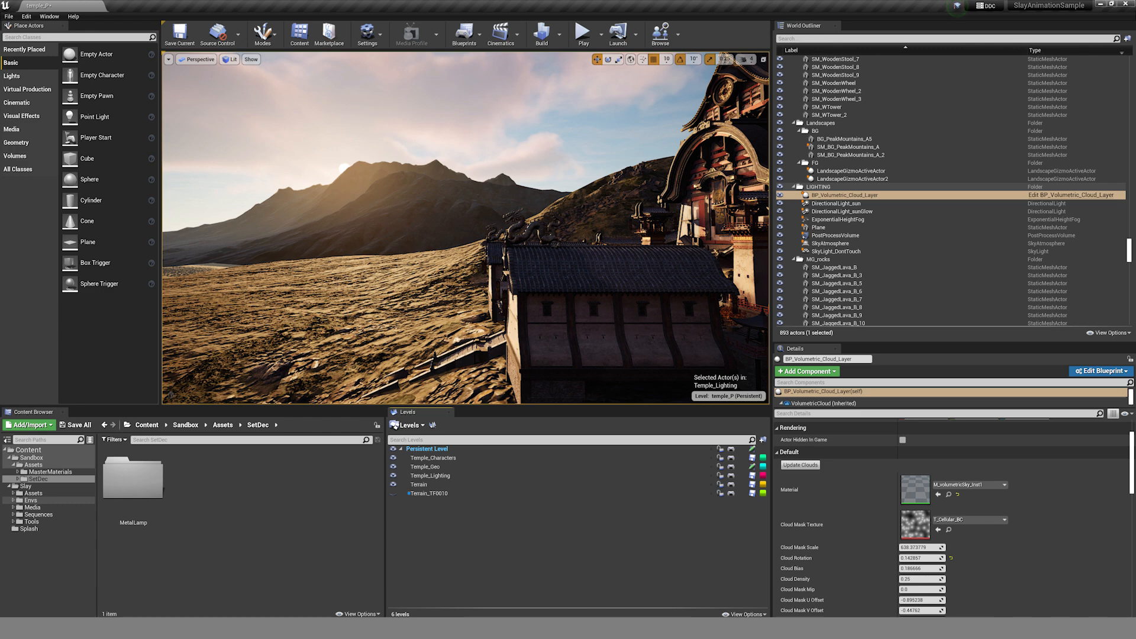
# Browse to the Slay/Envs/Temple folder that holds the Temple_P level.
pyautogui.click(31, 500)
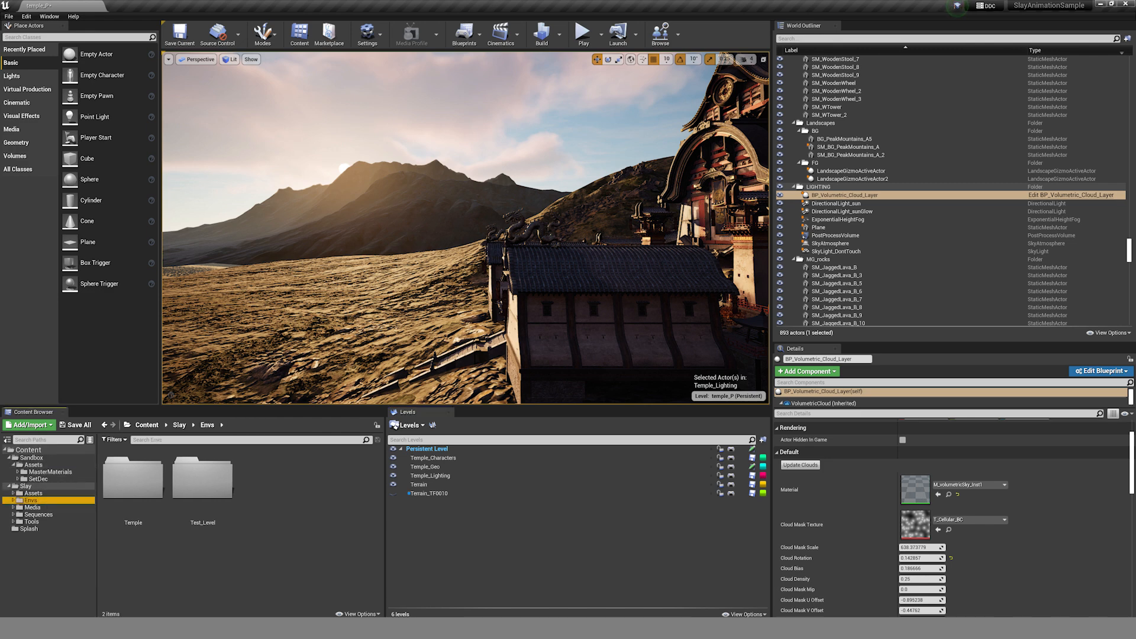
pyautogui.click(25, 486)
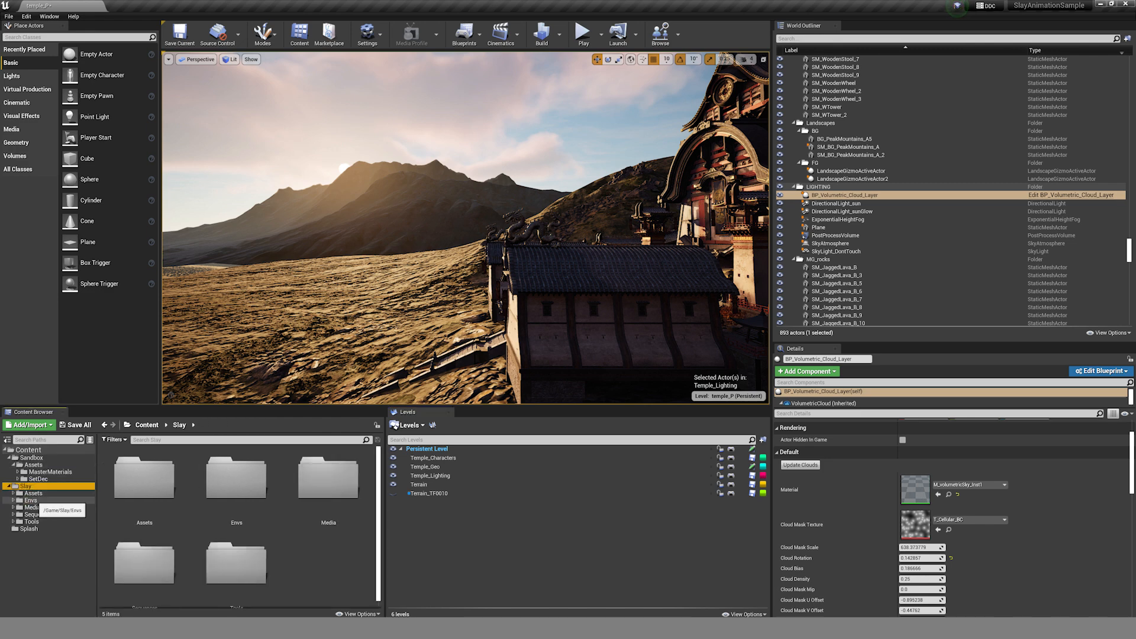
pyautogui.click(31, 500)
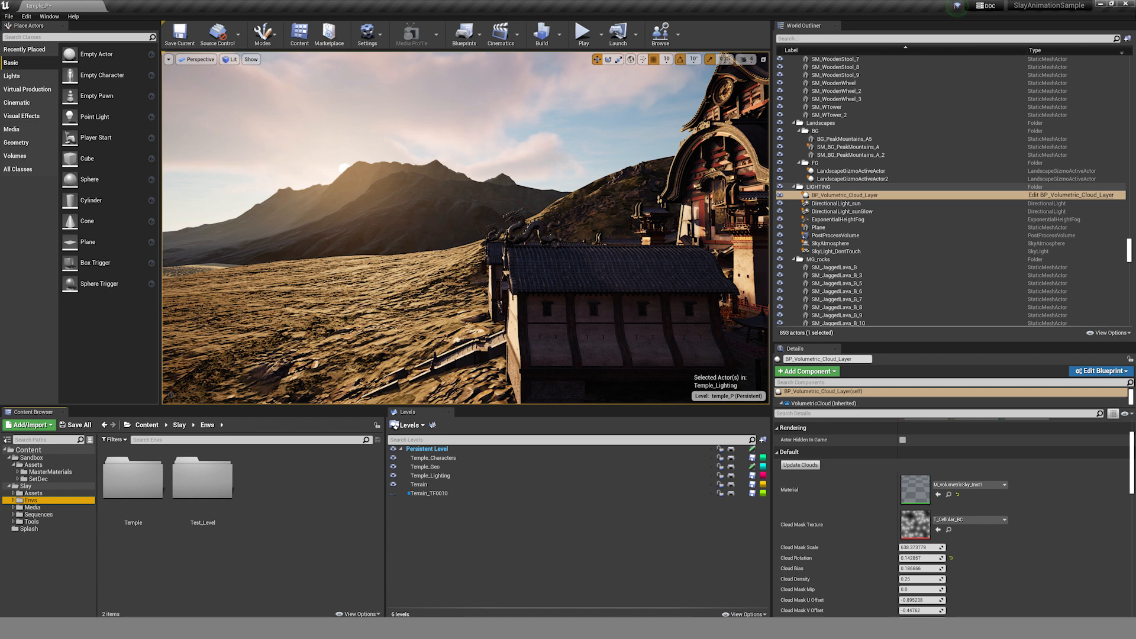
pyautogui.doubleClick(133, 478)
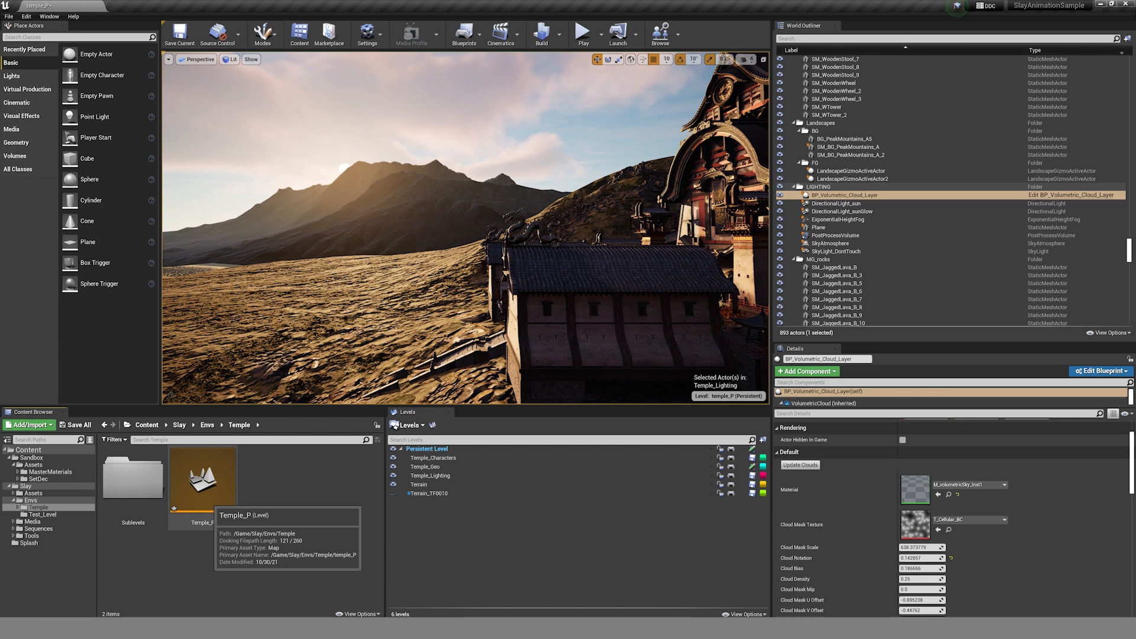
# Go through the Terrain, Temple_Lighting, Temple_Characters and Temple_Geo sublevels one by one while viewing the temple.
pyautogui.moveTo(465, 228); pyautogui.dragTo(557, 235, button='right')
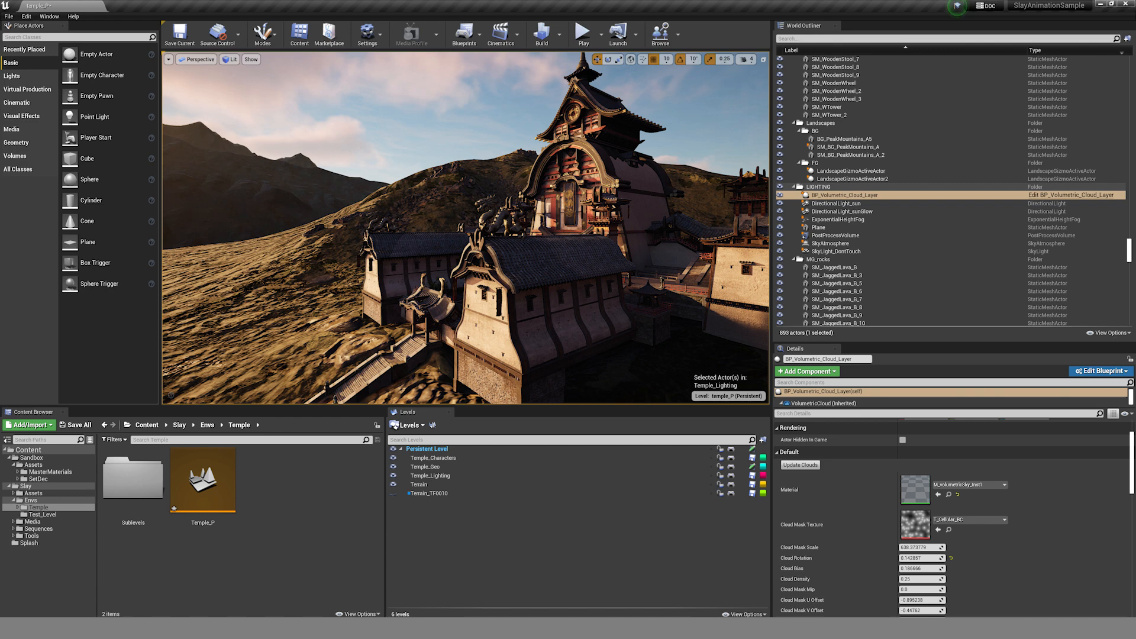
pyautogui.click(420, 484)
pyautogui.click(430, 476)
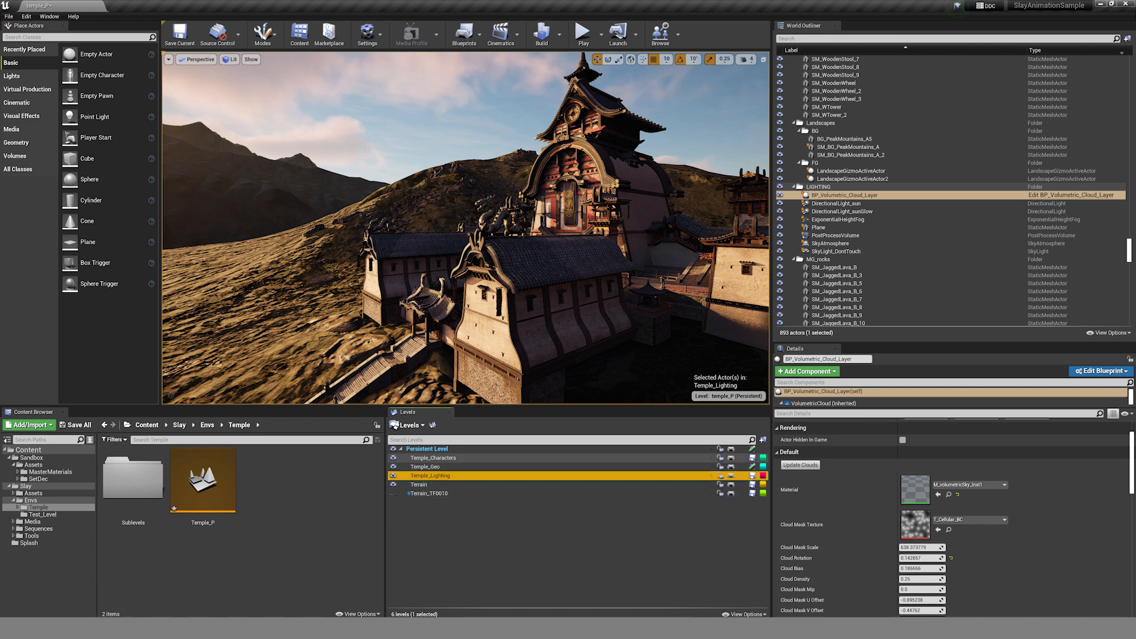
pyautogui.moveTo(474, 319); pyautogui.dragTo(477, 343, button='right')
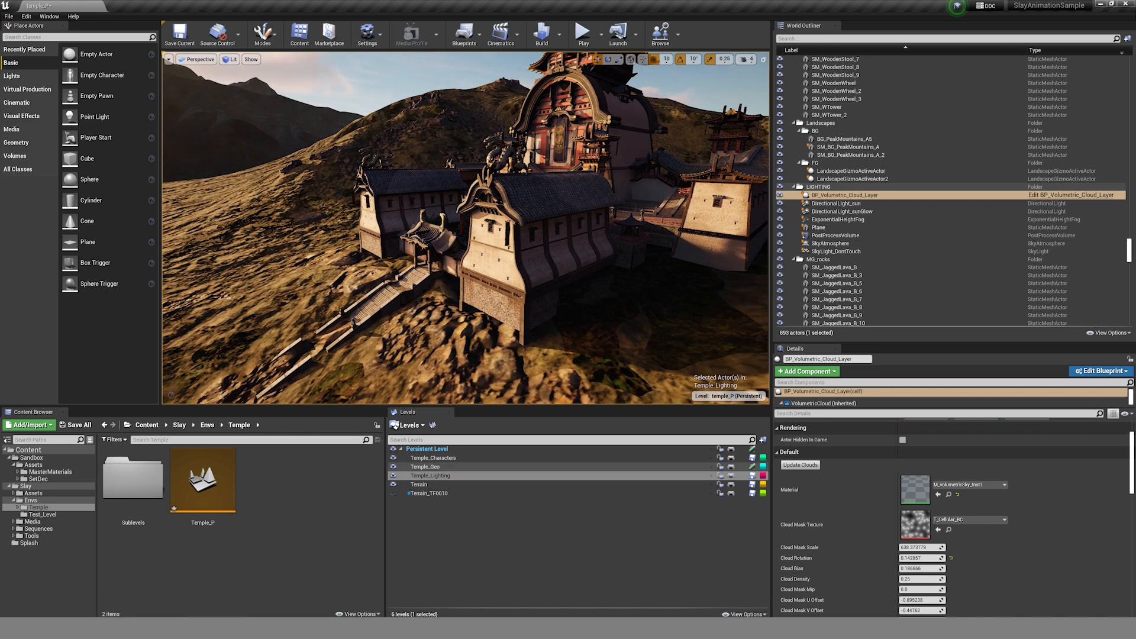
pyautogui.click(433, 458)
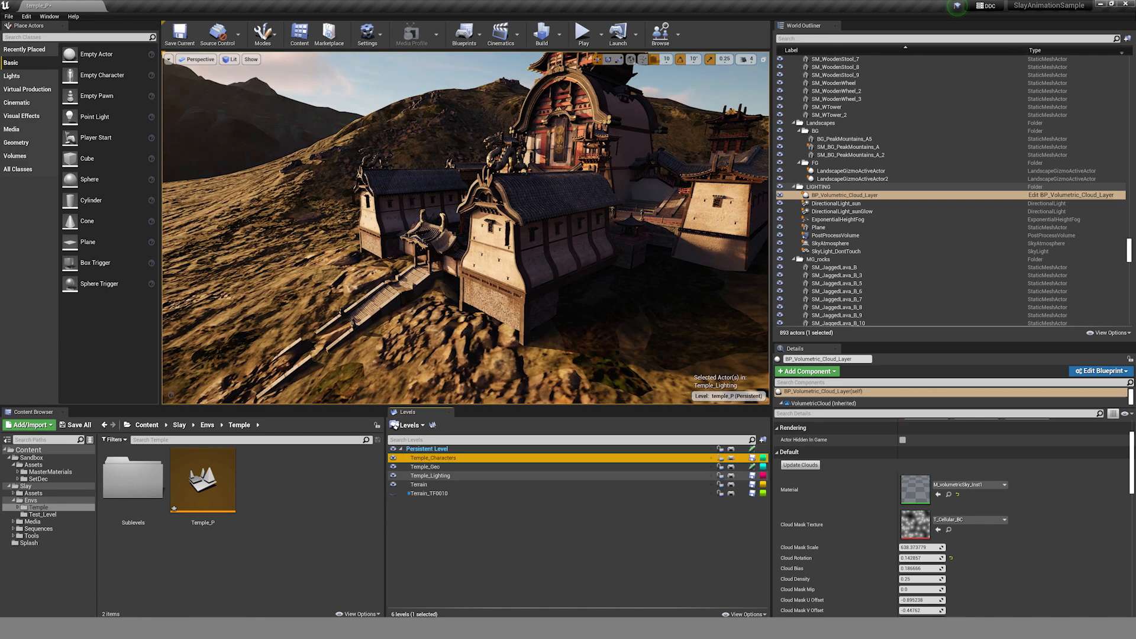
pyautogui.click(425, 467)
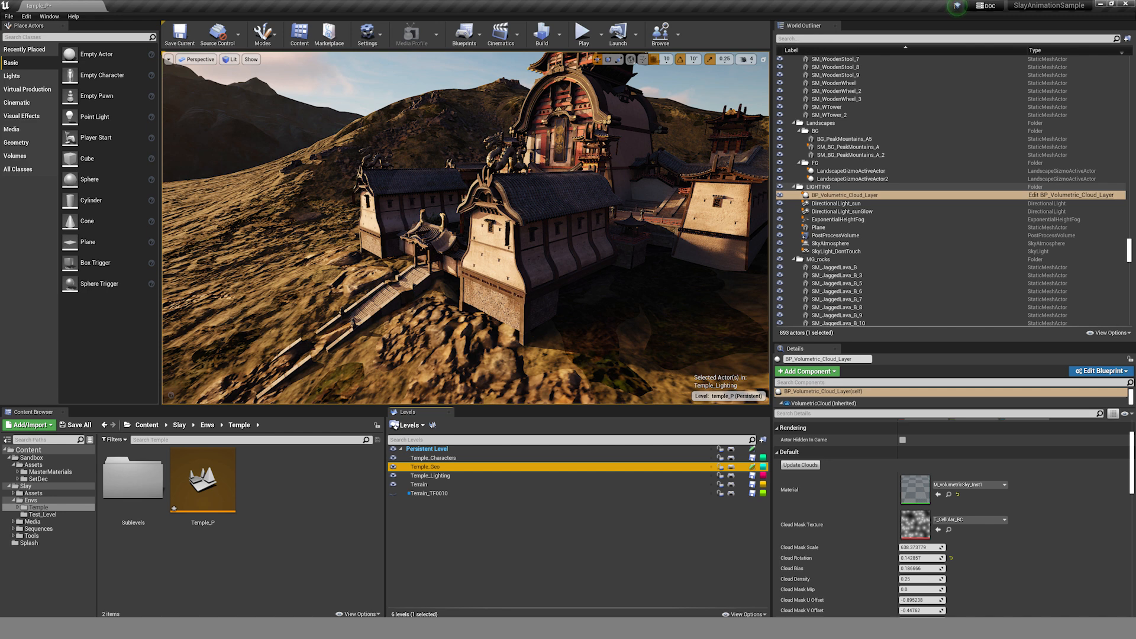
# Hide the Temple_Geo sublevel and view the bare terrain.
pyautogui.moveTo(473, 296); pyautogui.dragTo(434, 267, button='right')
pyautogui.click(425, 467)
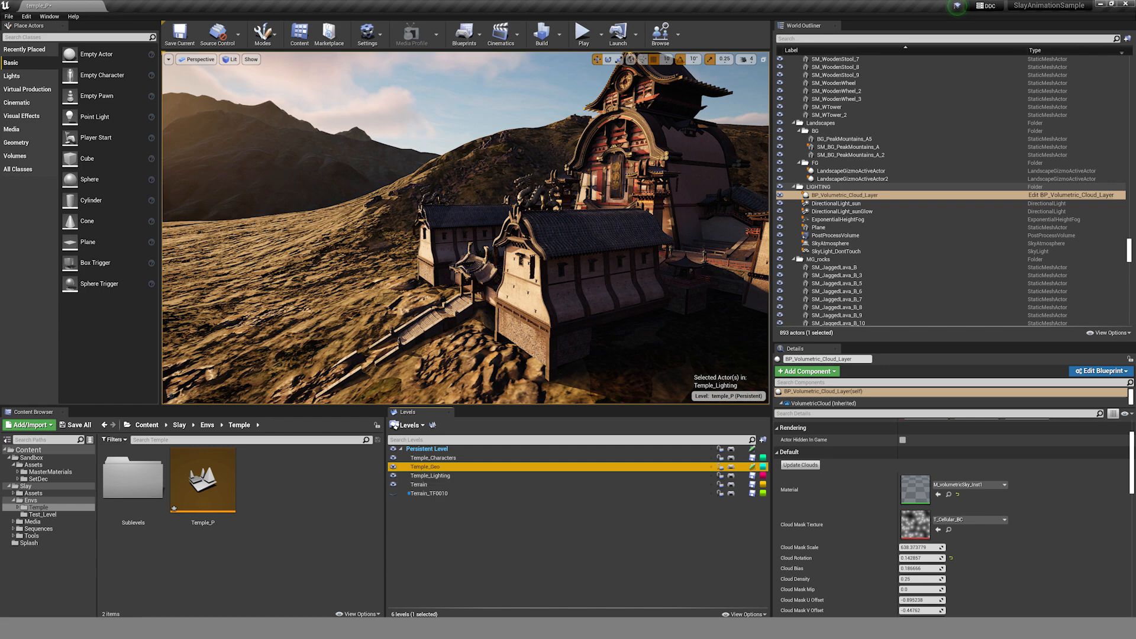
pyautogui.click(393, 467)
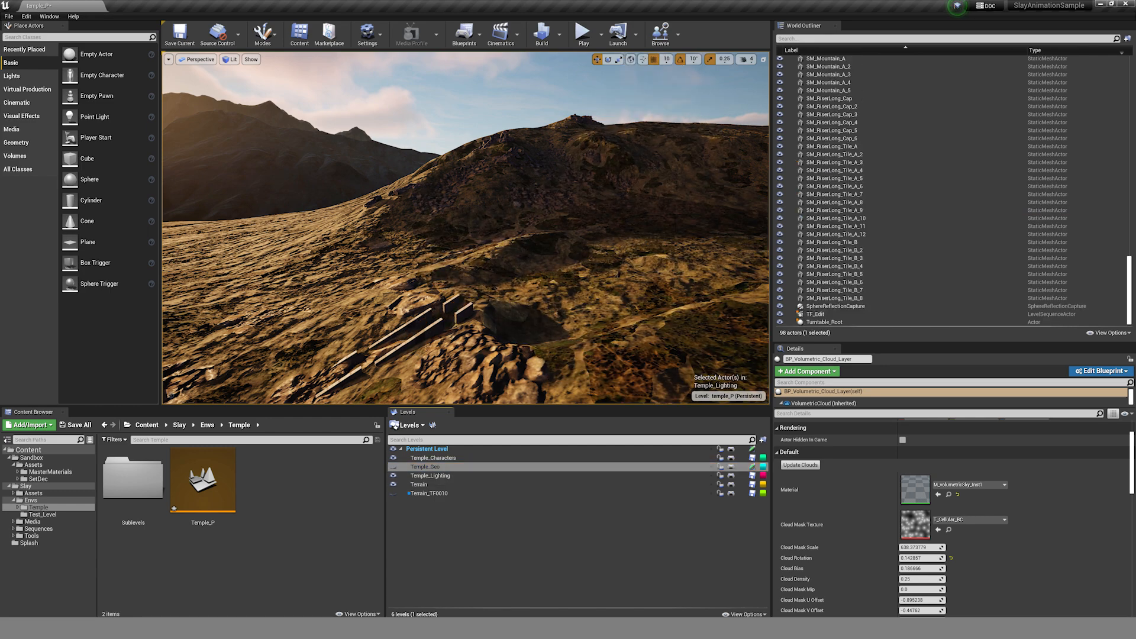
pyautogui.press('w')
pyautogui.moveTo(462, 254); pyautogui.dragTo(534, 256, button='right')
pyautogui.press('s')
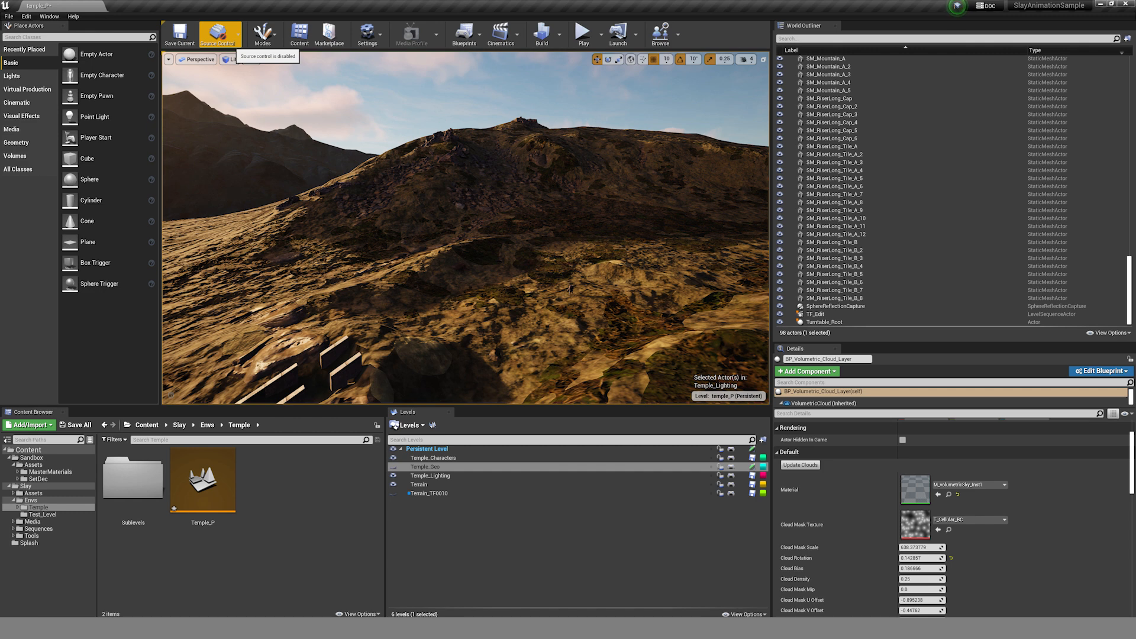
pyautogui.click(231, 40)
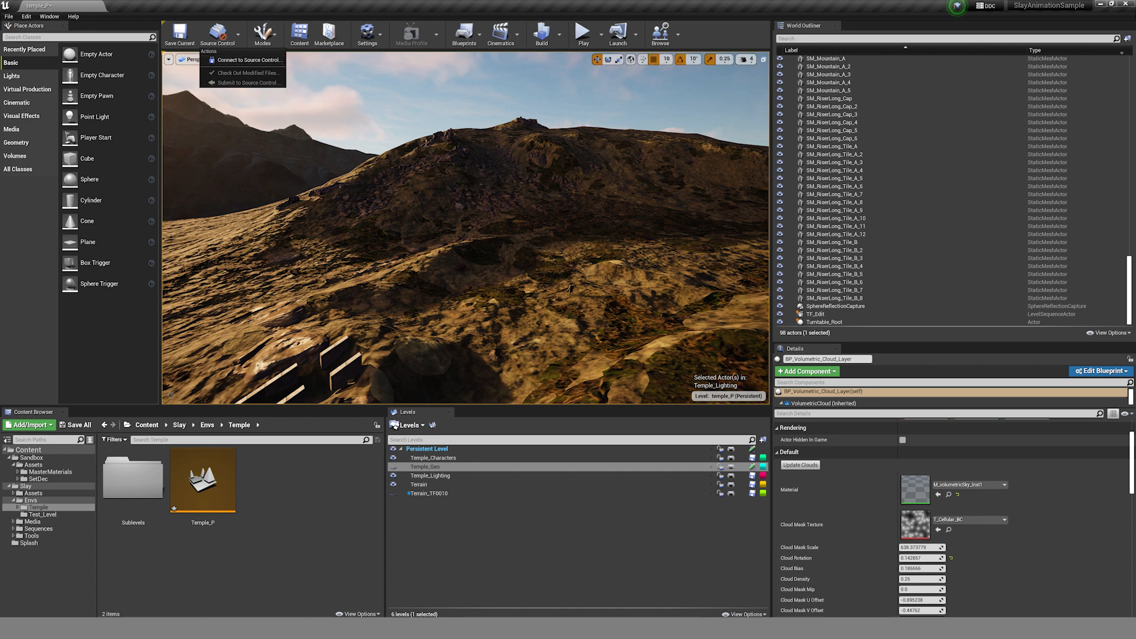
pyautogui.click(734, 37)
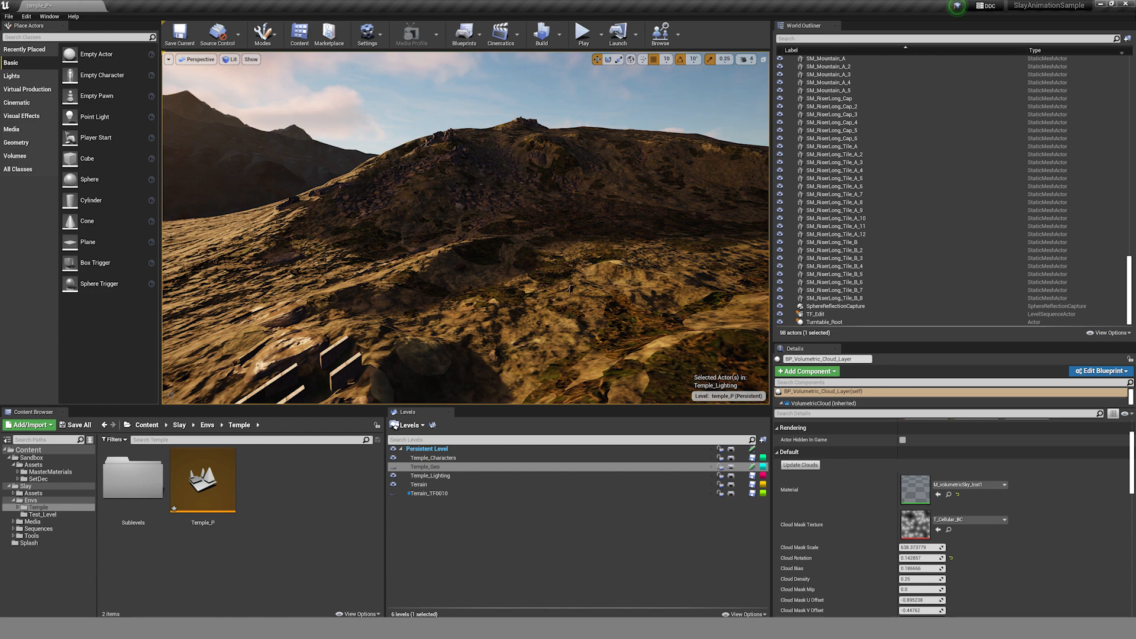
pyautogui.moveTo(474, 227); pyautogui.dragTo(441, 182, button='right')
pyautogui.press('d')
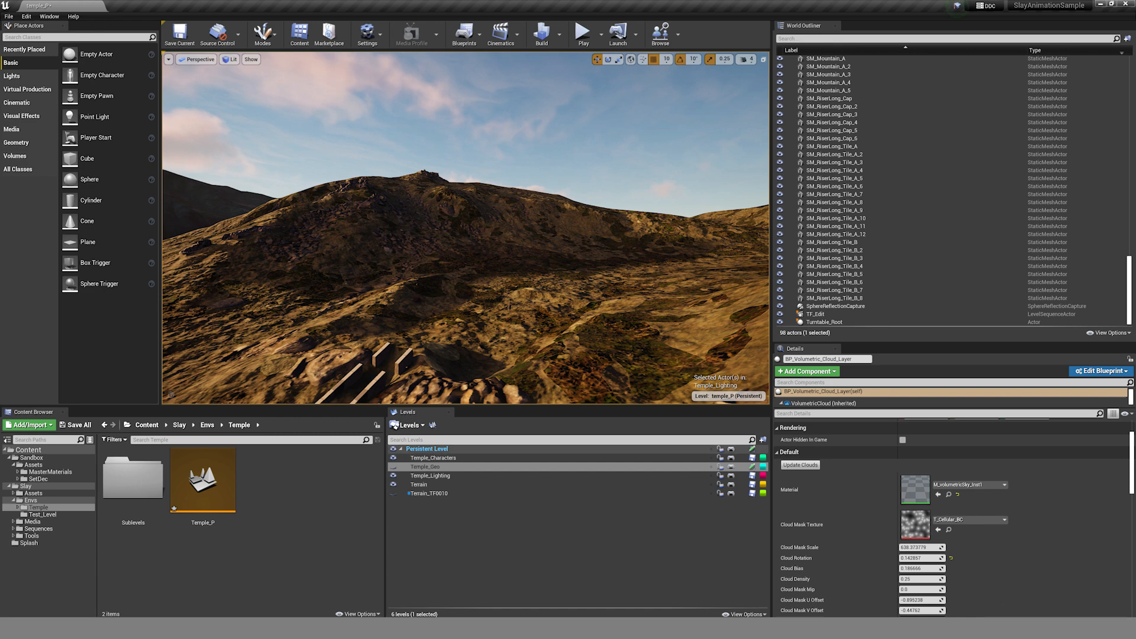
# Highlight the Temple_Lighting, Temple_Characters and Terrain_TF0010 sublevels one at a time.
pyautogui.click(430, 476)
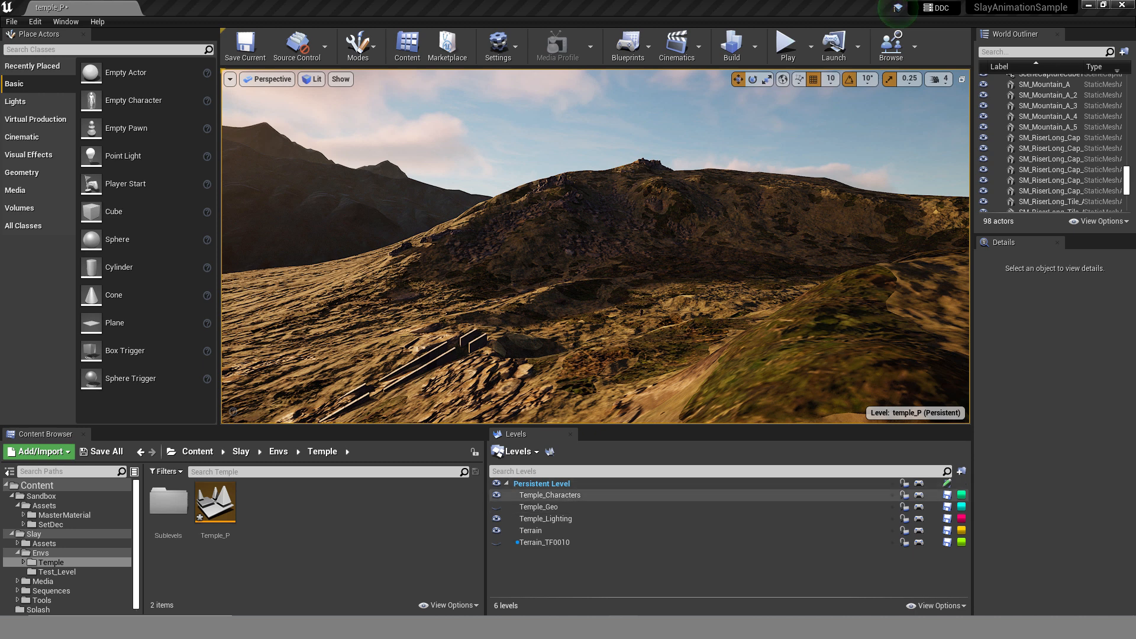
pyautogui.click(579, 494)
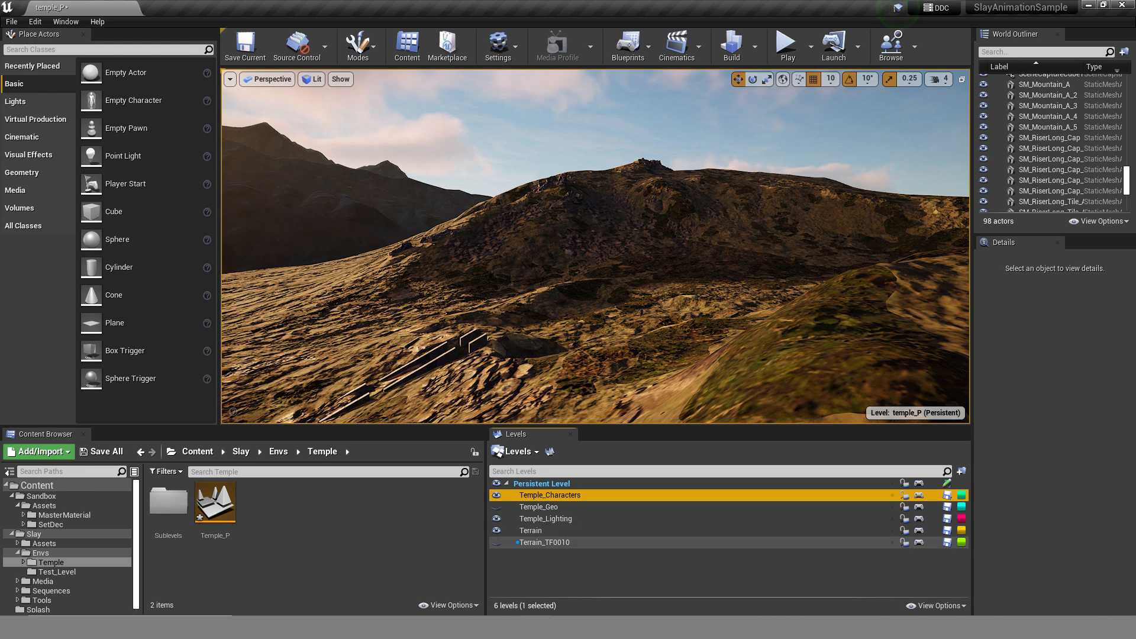
pyautogui.click(545, 542)
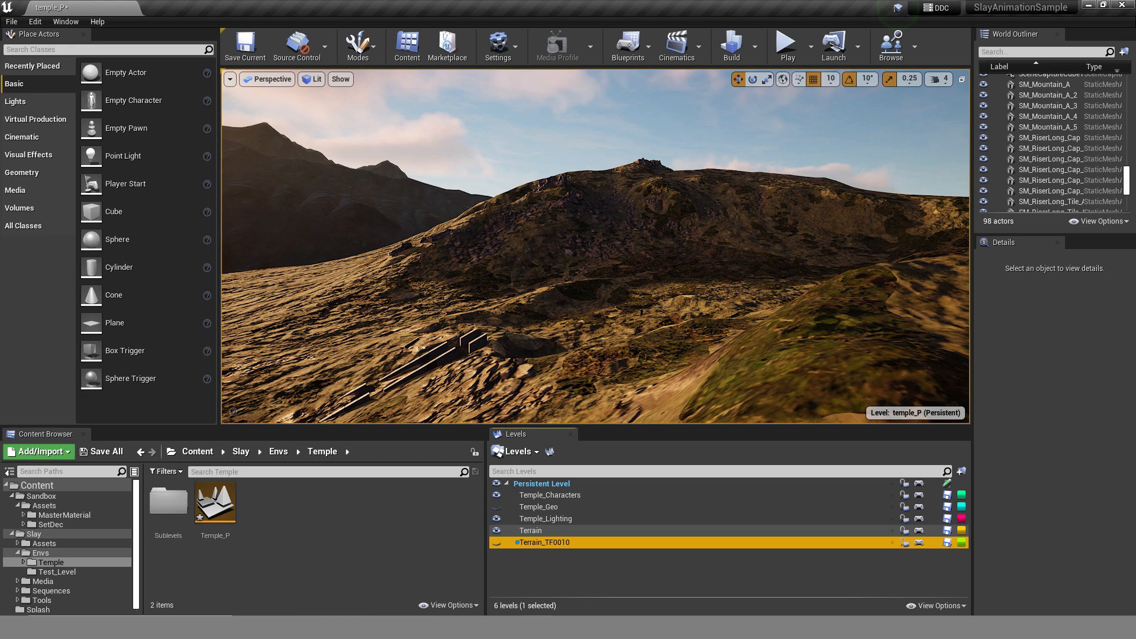
# Select the sublevels from Temple_Characters through Terrain together, and clear the selection.
pyautogui.press('Up')
pyautogui.press('Up')
pyautogui.press('Up')
pyautogui.press('Up')
pyautogui.keyDown('shift'); pyautogui.click(531, 531); pyautogui.keyUp('shift')
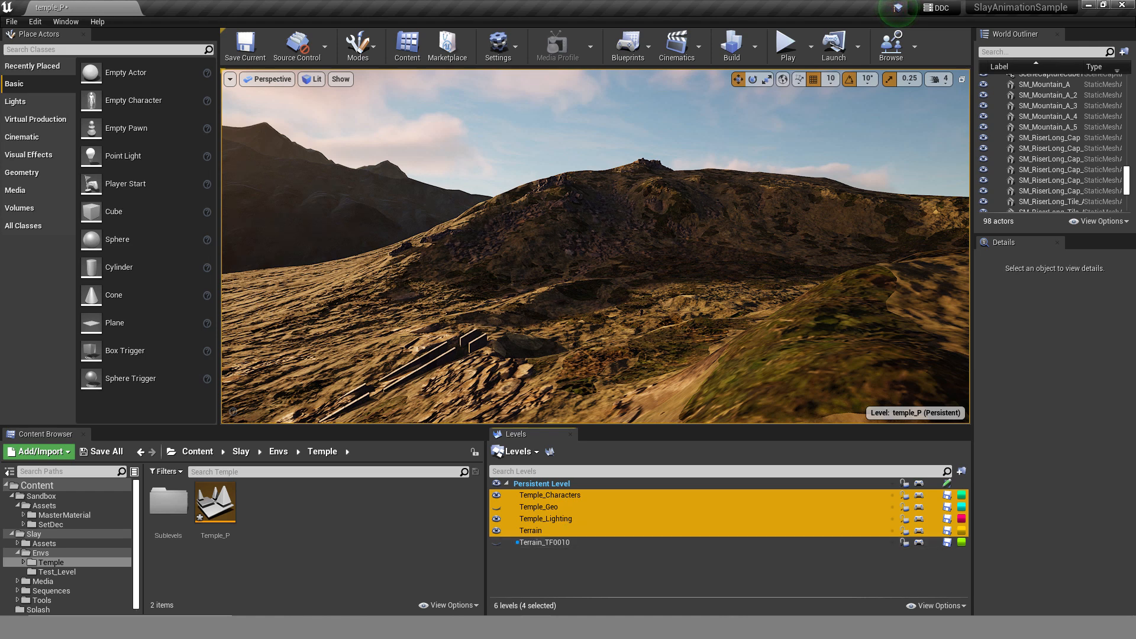
pyautogui.click(567, 566)
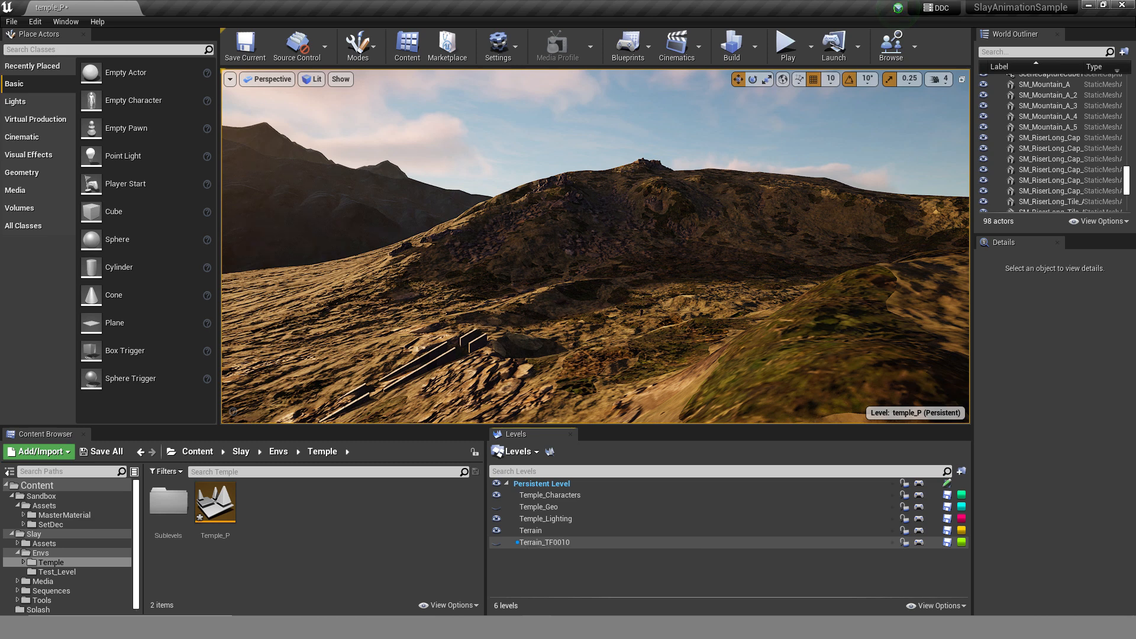
# Compare the Terrain_TF0010 and Temple_Geo sublevels, leaving Terrain_TF0010 selected.
pyautogui.click(547, 544)
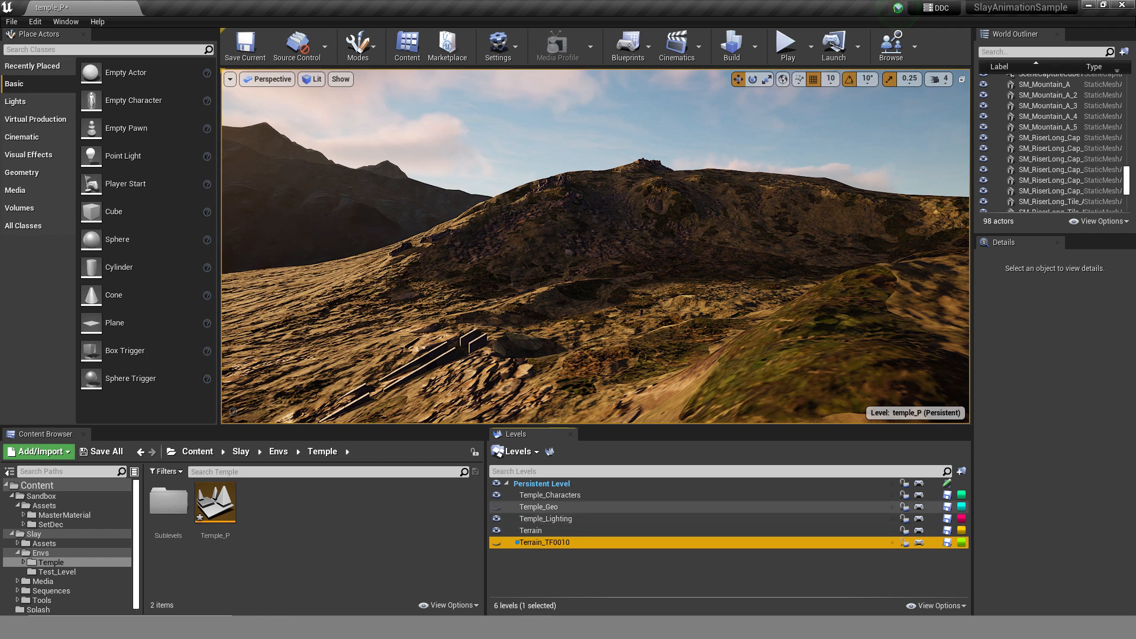
pyautogui.click(551, 507)
pyautogui.click(536, 542)
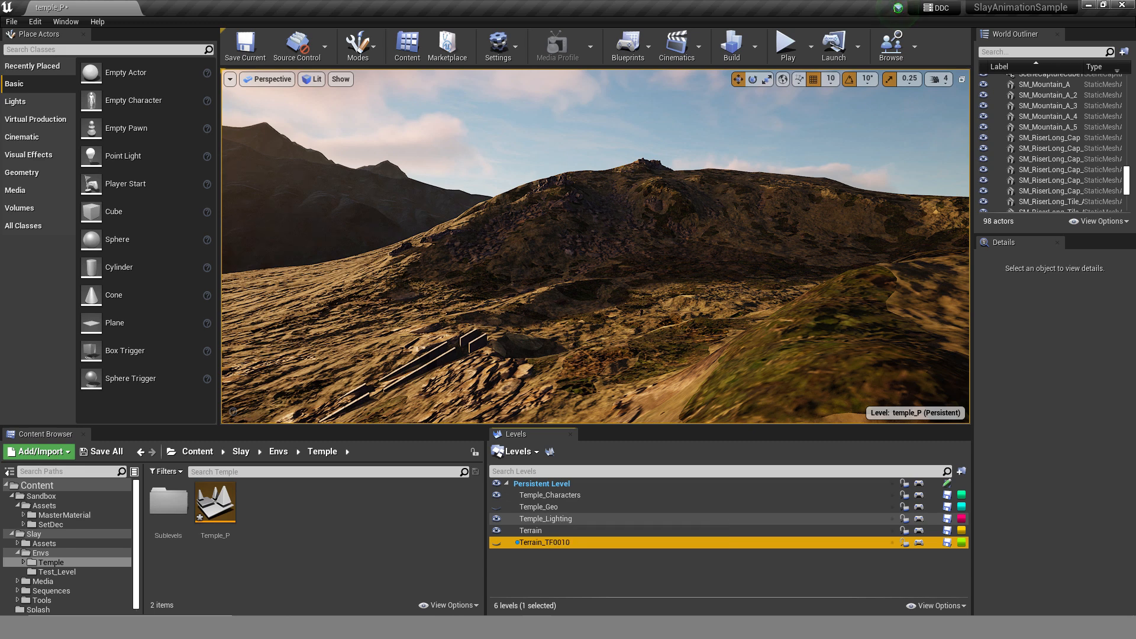
# Highlight the Temple_Geo, Terrain and Terrain_TF0010 sublevels in turn, and make Terrain_TF0010 visible.
pyautogui.click(550, 508)
pyautogui.click(562, 531)
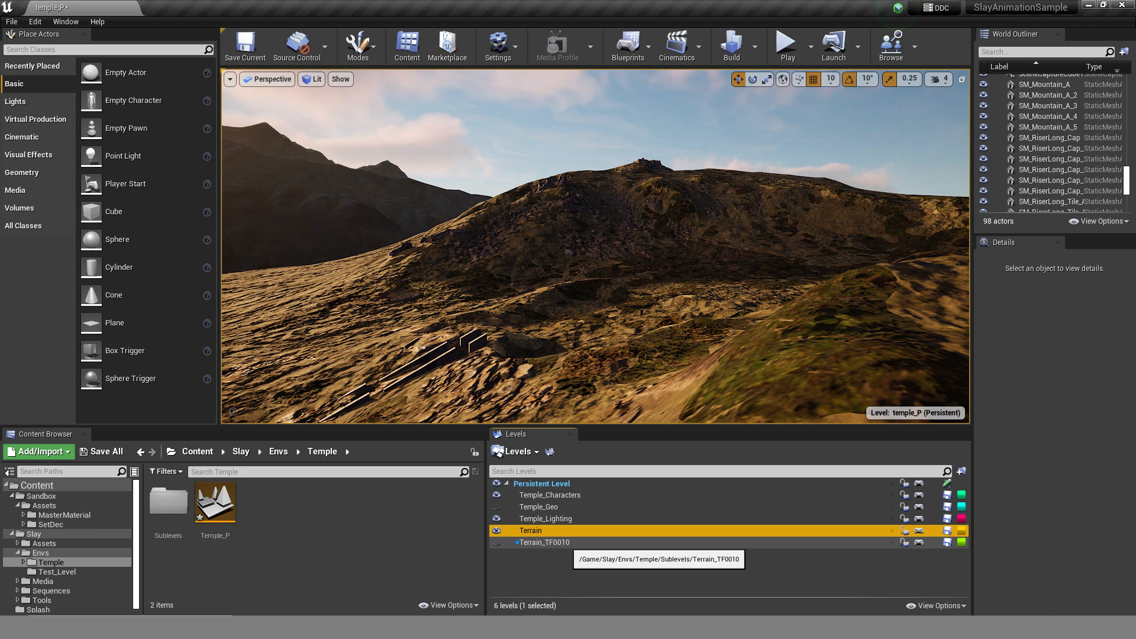
pyautogui.click(567, 543)
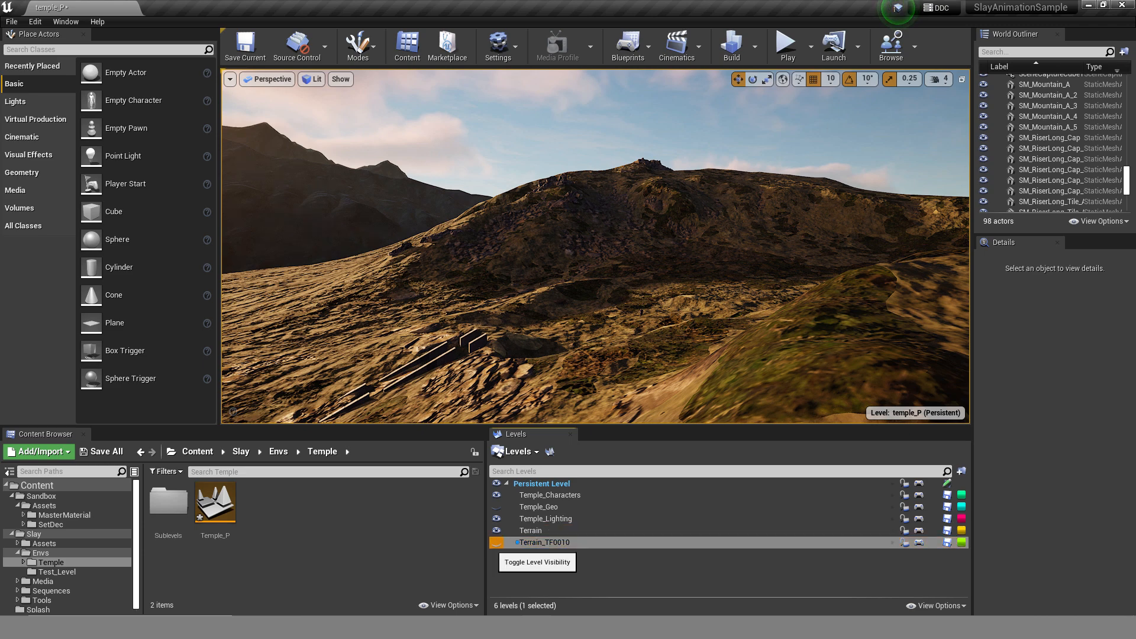
pyautogui.click(497, 543)
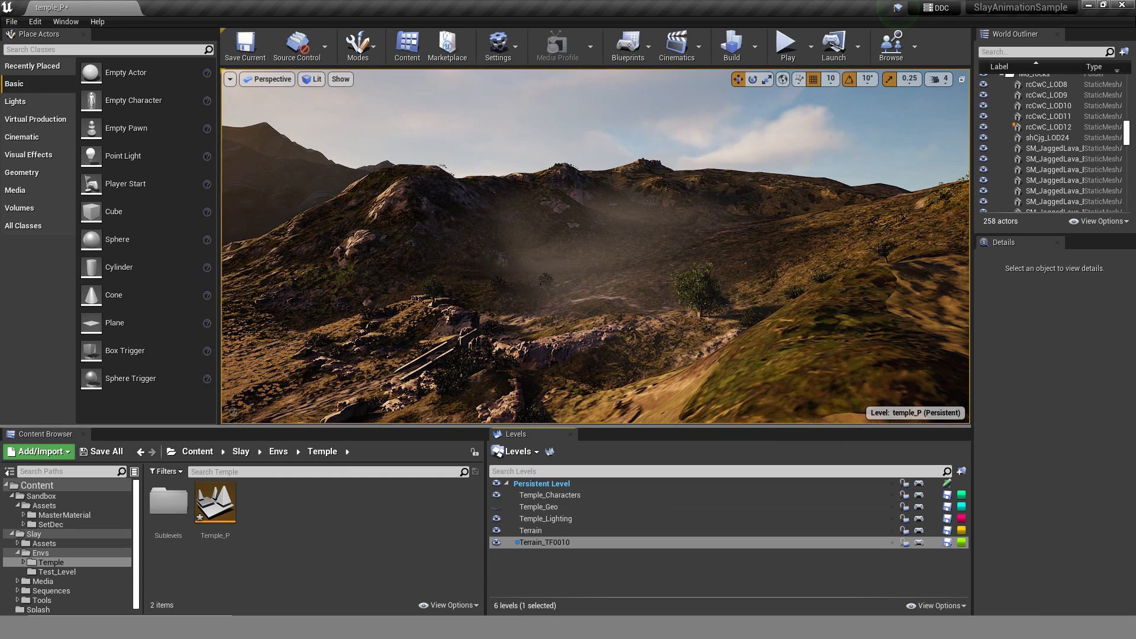
# Toggle the Terrain sublevel's visibility repeatedly to compare it with Terrain_TF0010, leave Terrain hidden, and look around the hillside.
pyautogui.click(496, 530)
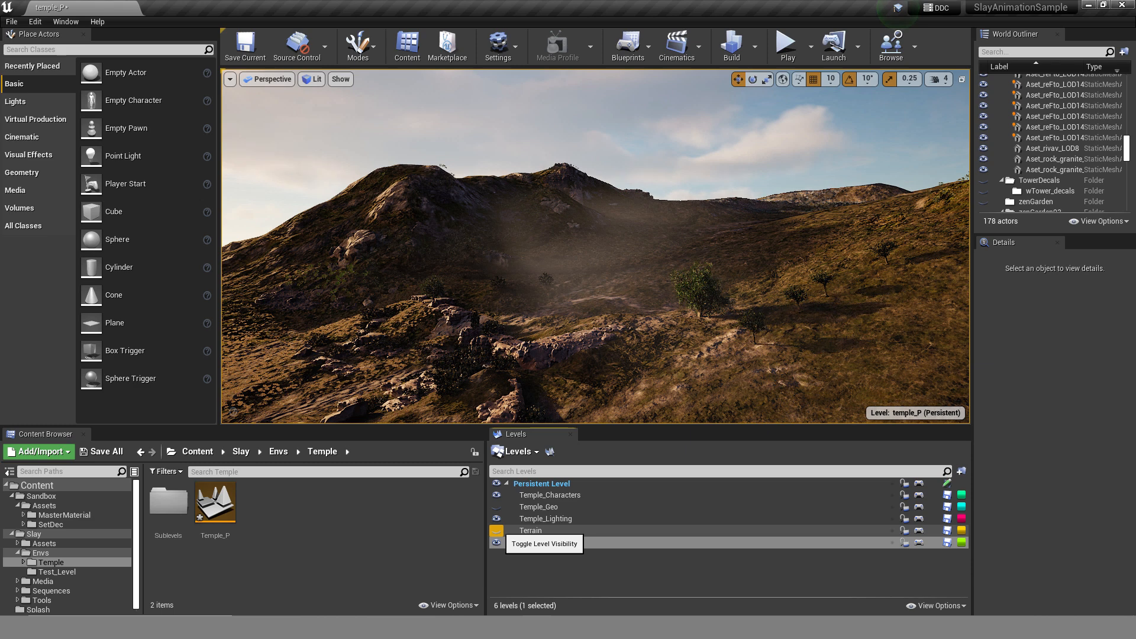
pyautogui.click(496, 530)
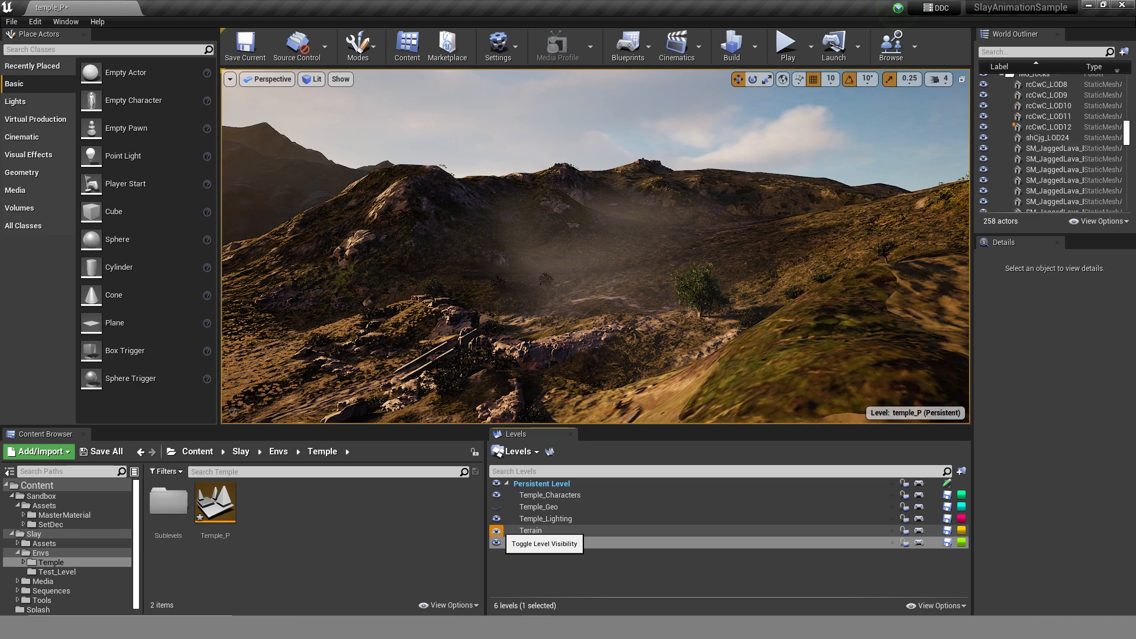
pyautogui.click(497, 530)
pyautogui.click(496, 531)
pyautogui.click(497, 530)
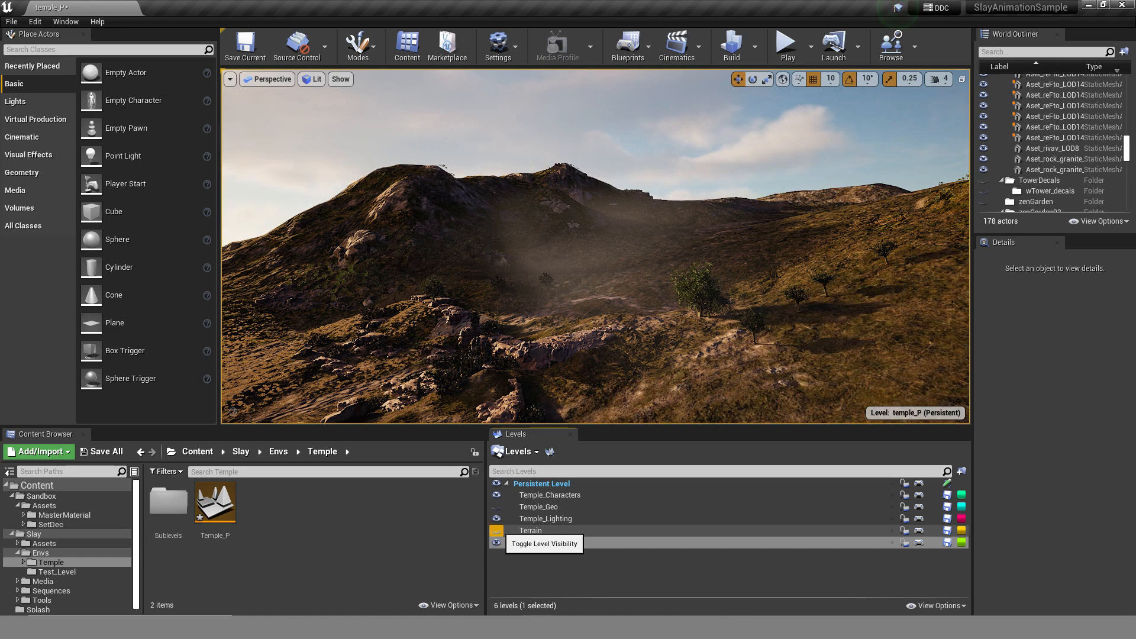
pyautogui.click(496, 530)
pyautogui.click(496, 530)
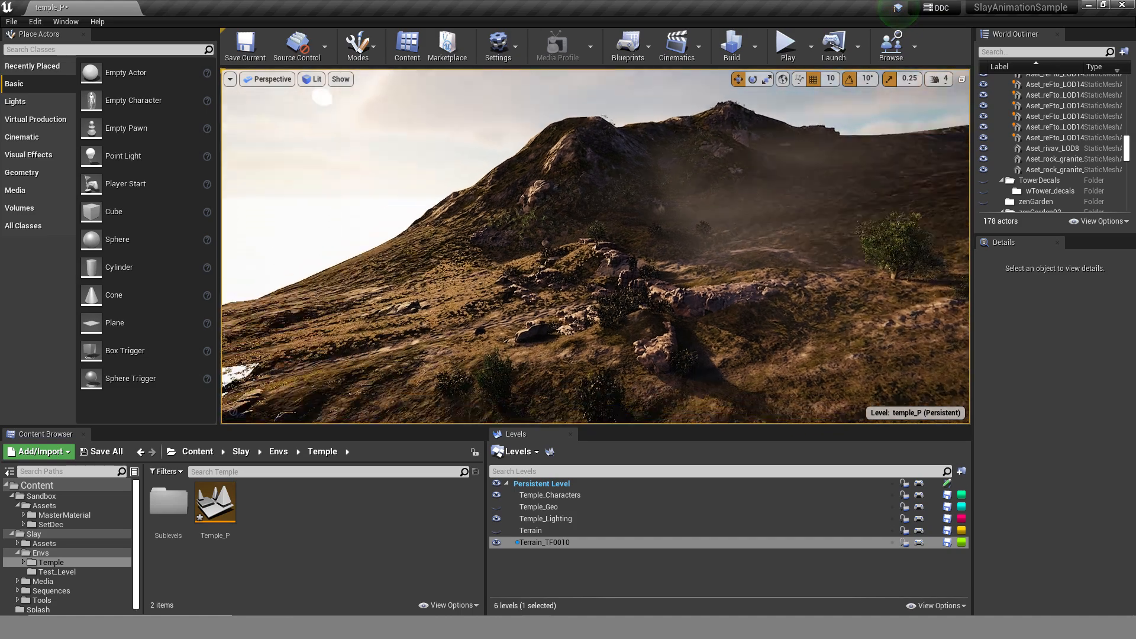
pyautogui.moveTo(595, 247); pyautogui.dragTo(846, 249, button='right')
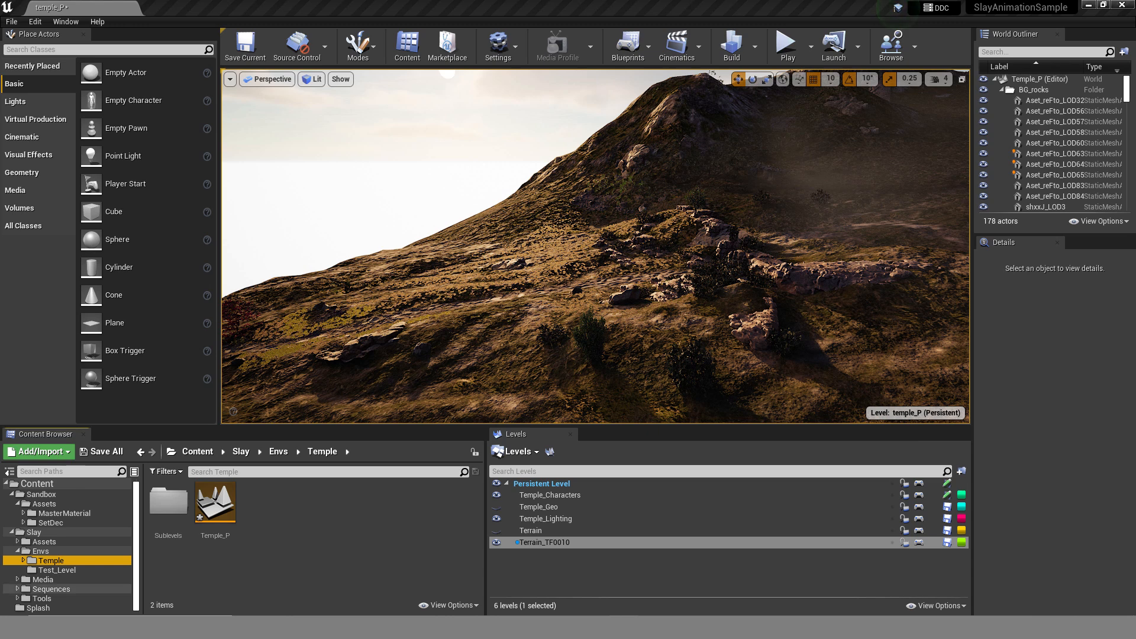
# Open the TF_Edit level sequence from Sequences/TF, enter shot TF0010_02, and inspect its Level Visibility tracks.
pyautogui.doubleClick(52, 590)
pyautogui.scroll(-1, 52, 590)
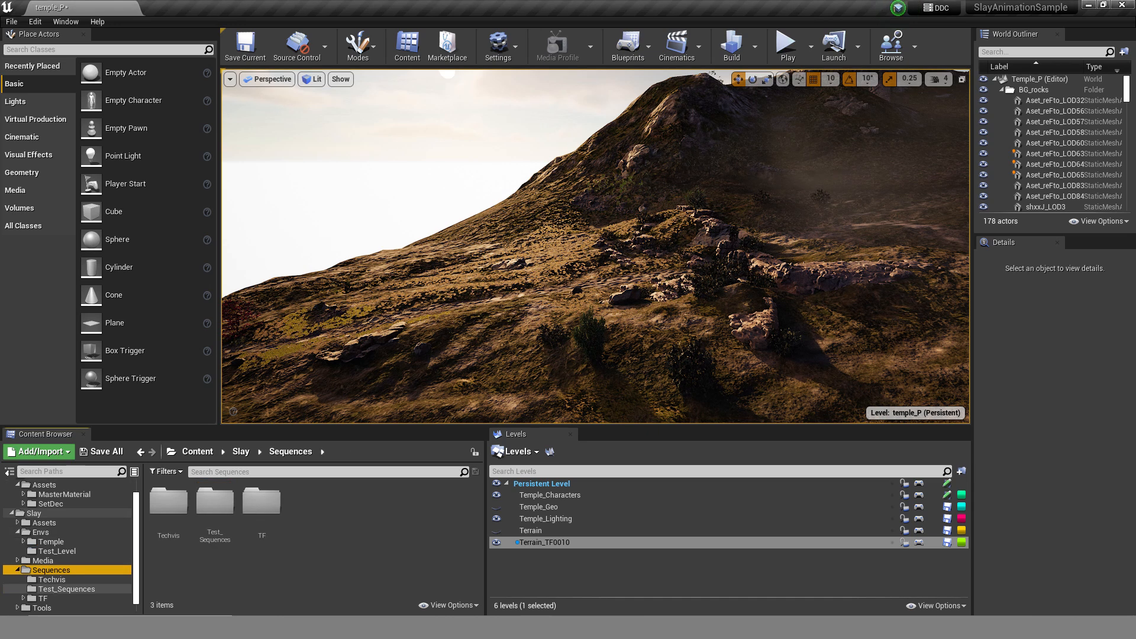
pyautogui.click(43, 598)
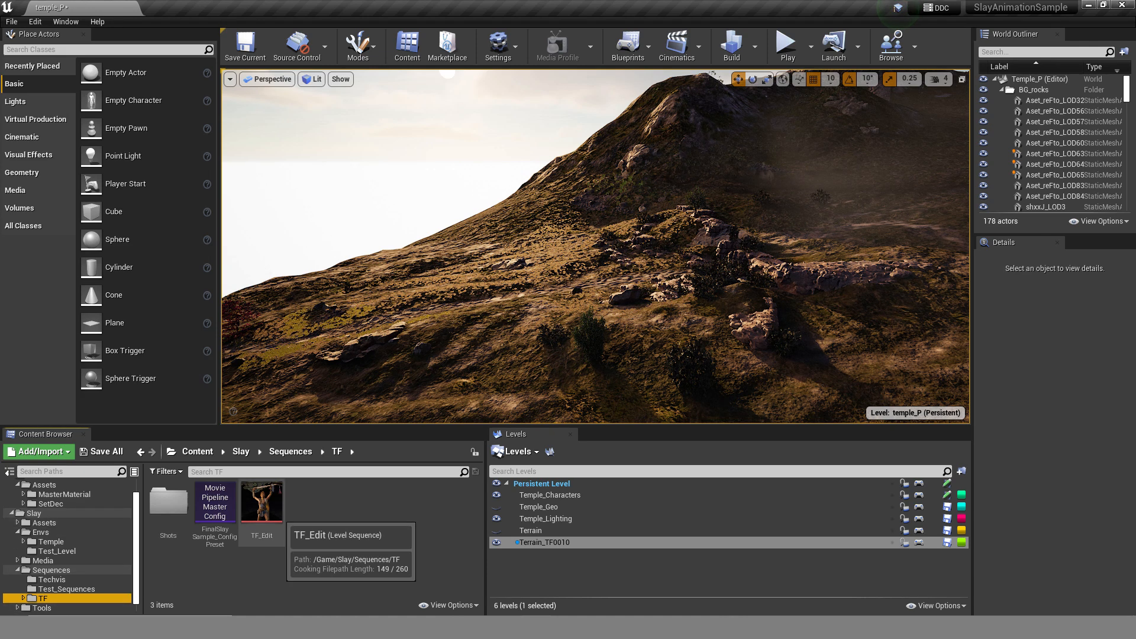
pyautogui.doubleClick(266, 509)
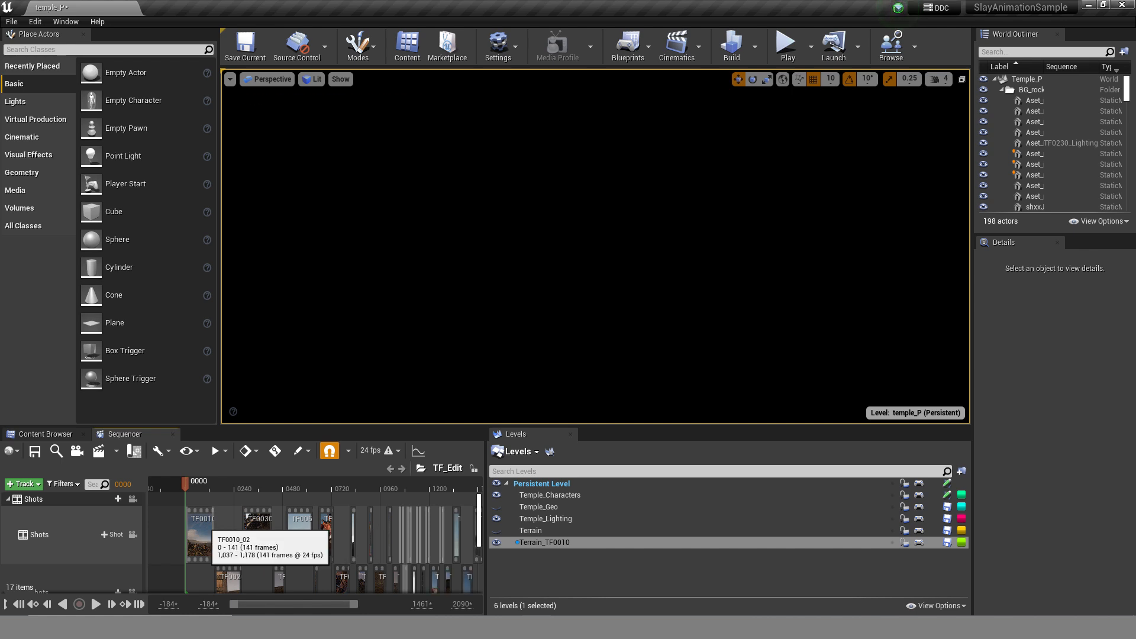
pyautogui.doubleClick(200, 527)
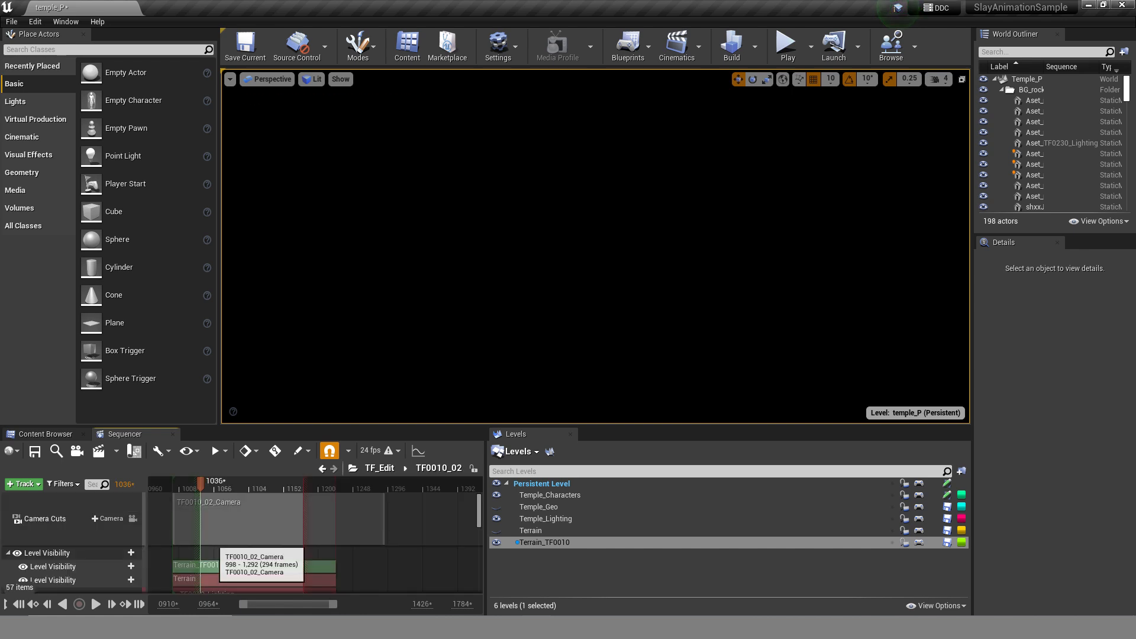
pyautogui.scroll(1, 236, 544)
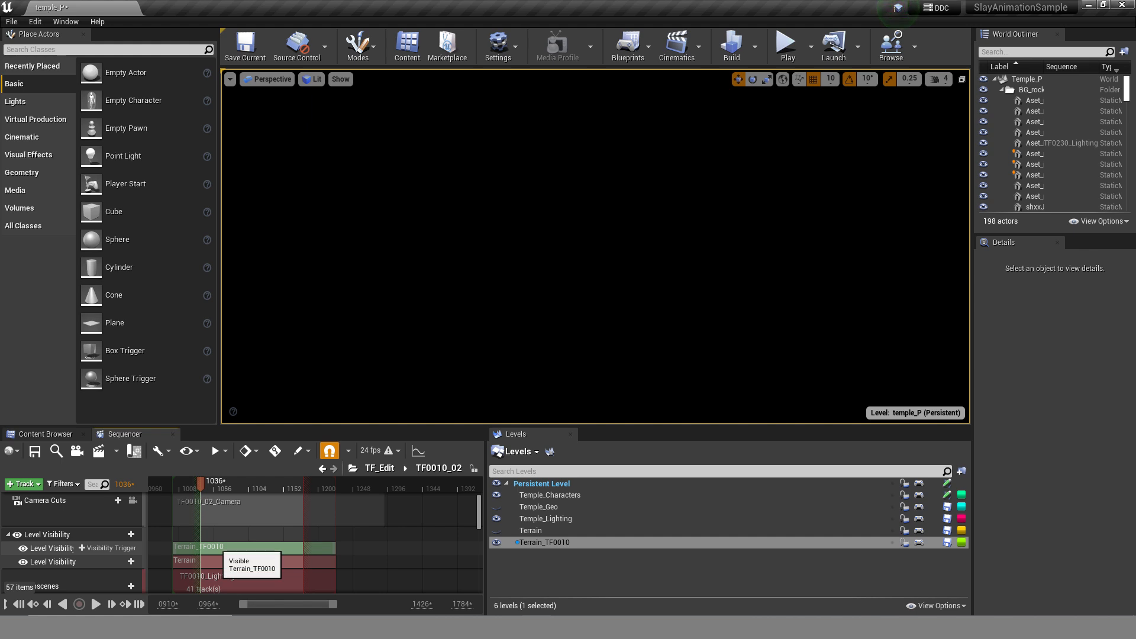
pyautogui.scroll(-1, 237, 547)
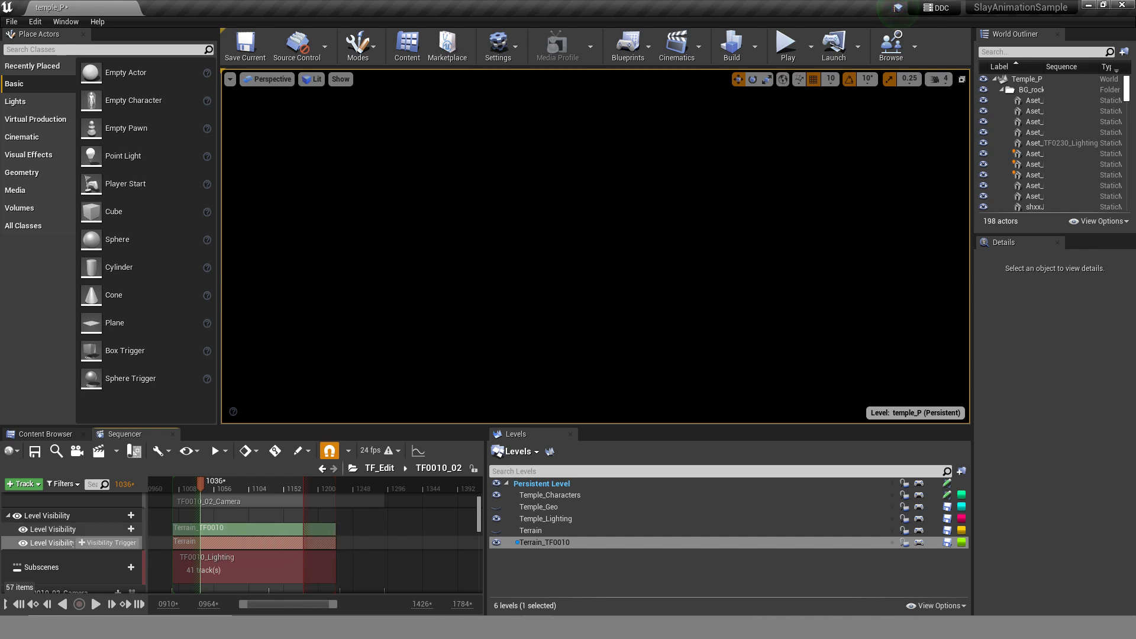
pyautogui.scroll(2, 273, 533)
pyautogui.scroll(-1, 273, 551)
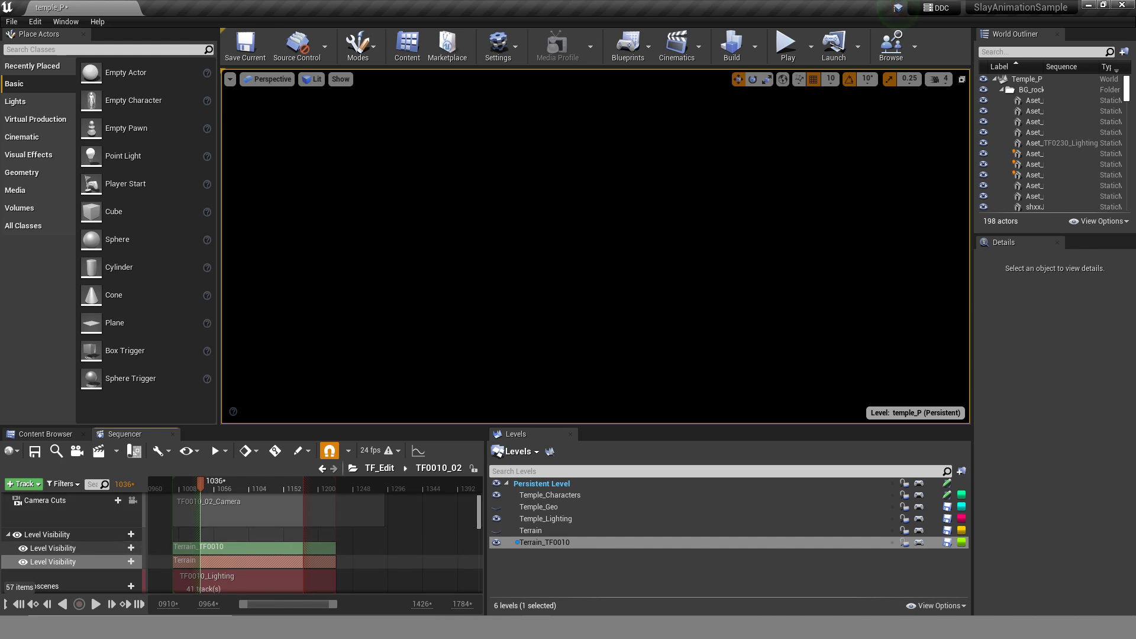
# Add a new Level Visibility track to the TF0010_02 shot sequence.
pyautogui.click(24, 484)
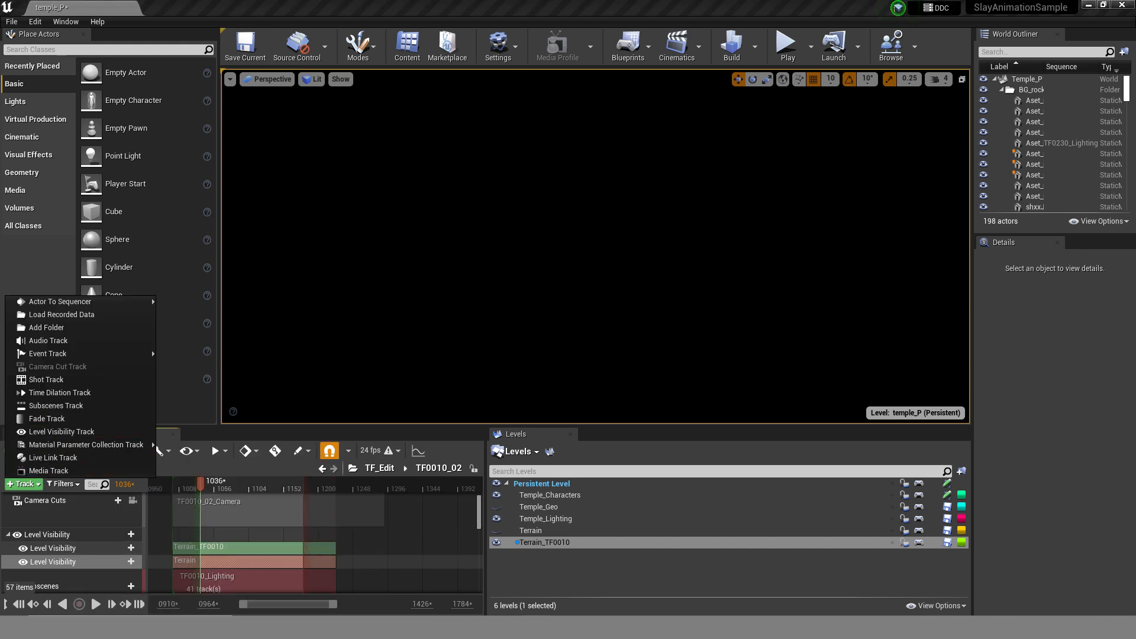
pyautogui.click(23, 484)
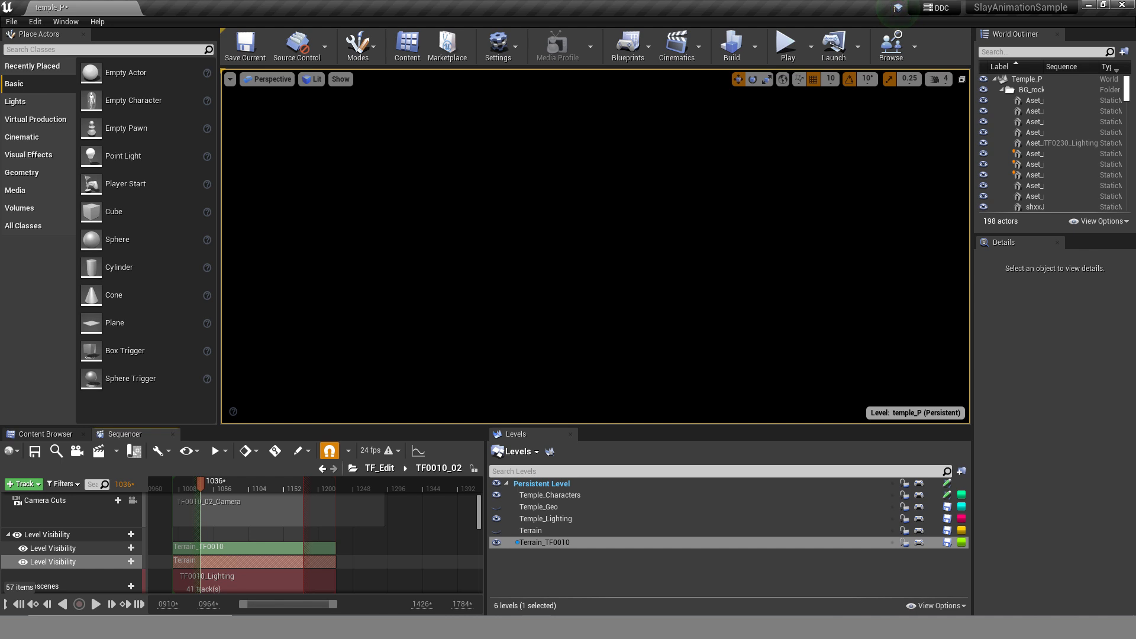
pyautogui.click(24, 484)
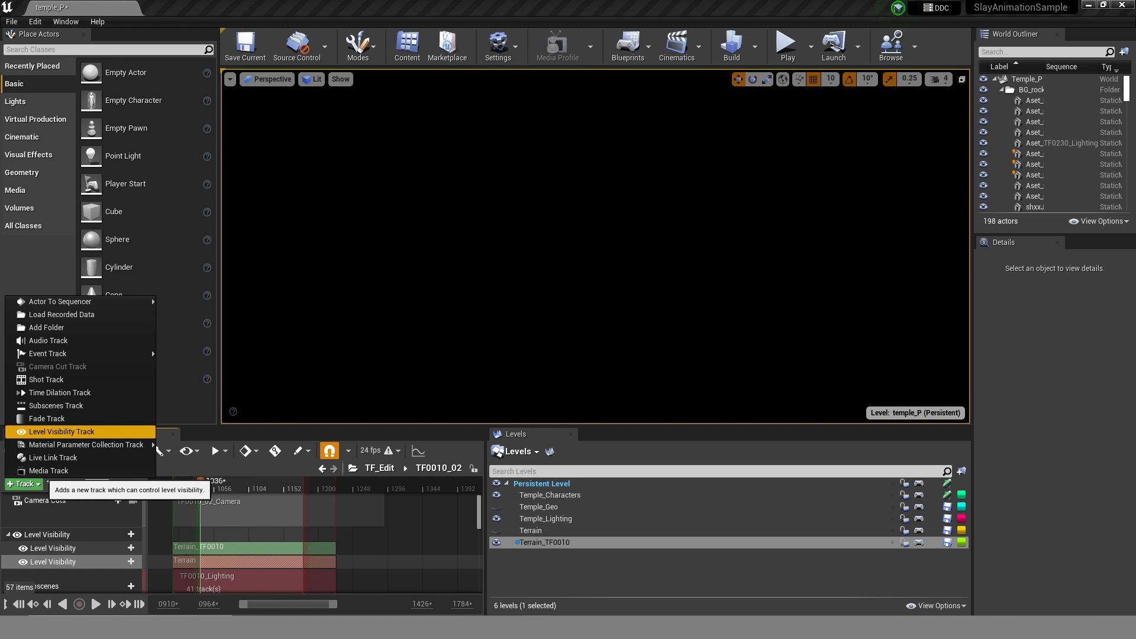
pyautogui.click(59, 432)
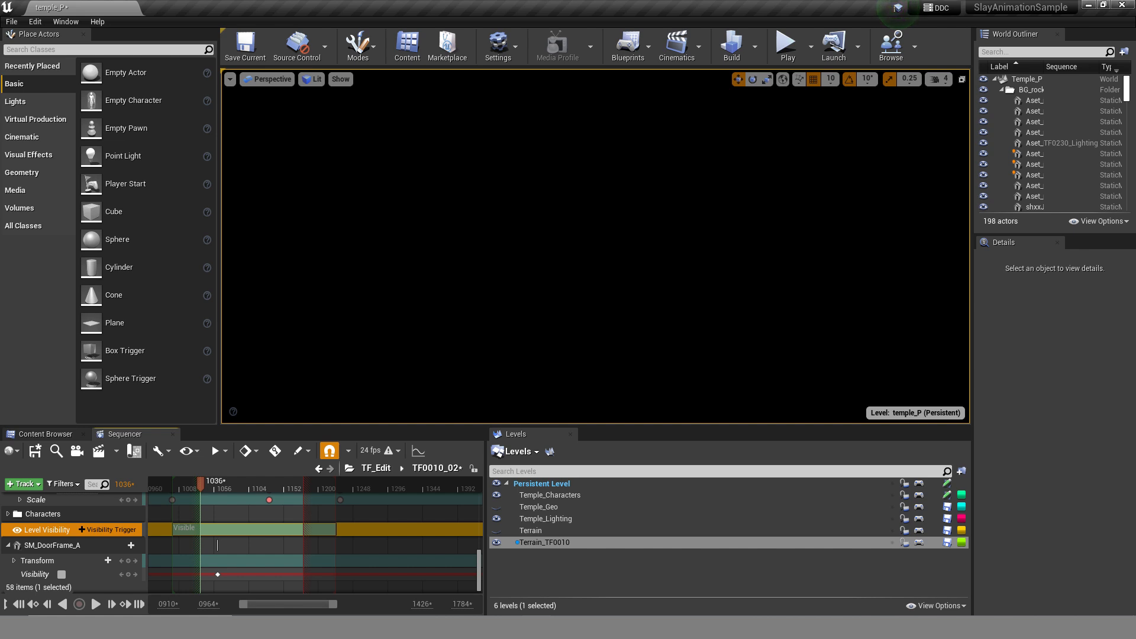
pyautogui.scroll(3, 217, 545)
pyautogui.scroll(-3, 217, 563)
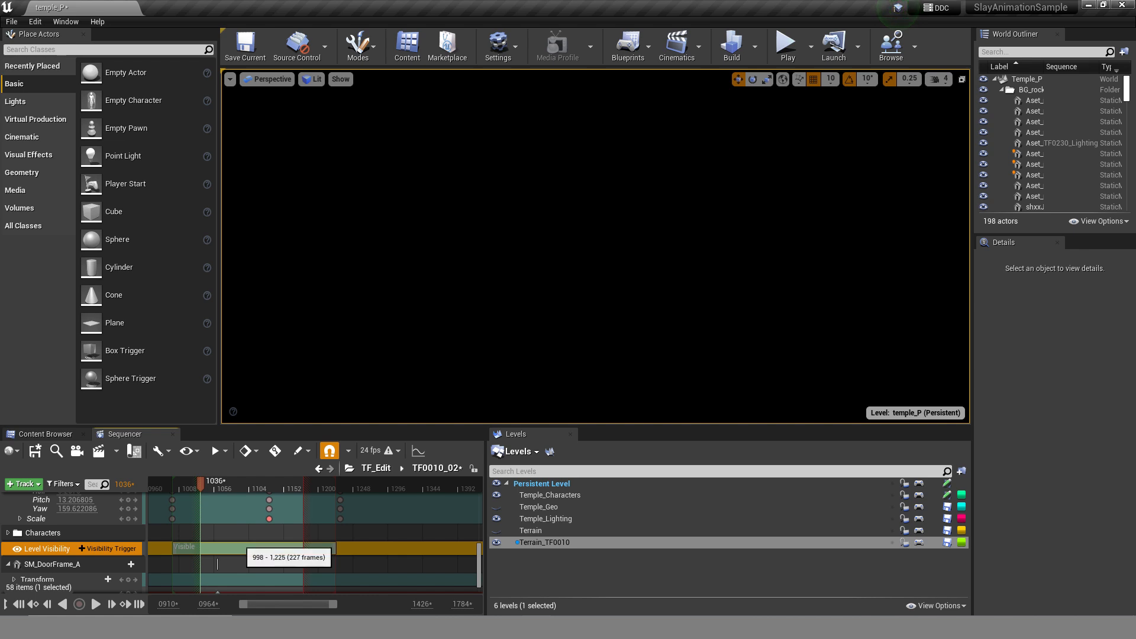
# Keep the new section's visibility as Visible, add one level name entry, and try to set it to Terrain_TF0010.
pyautogui.rightClick(240, 547)
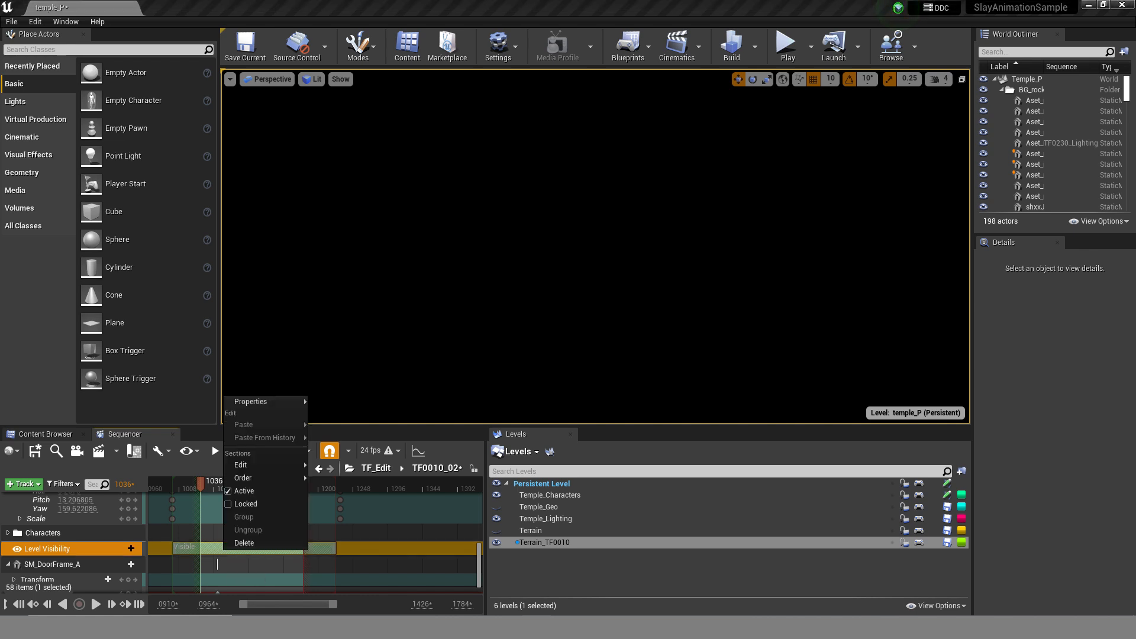
pyautogui.moveTo(255, 401)
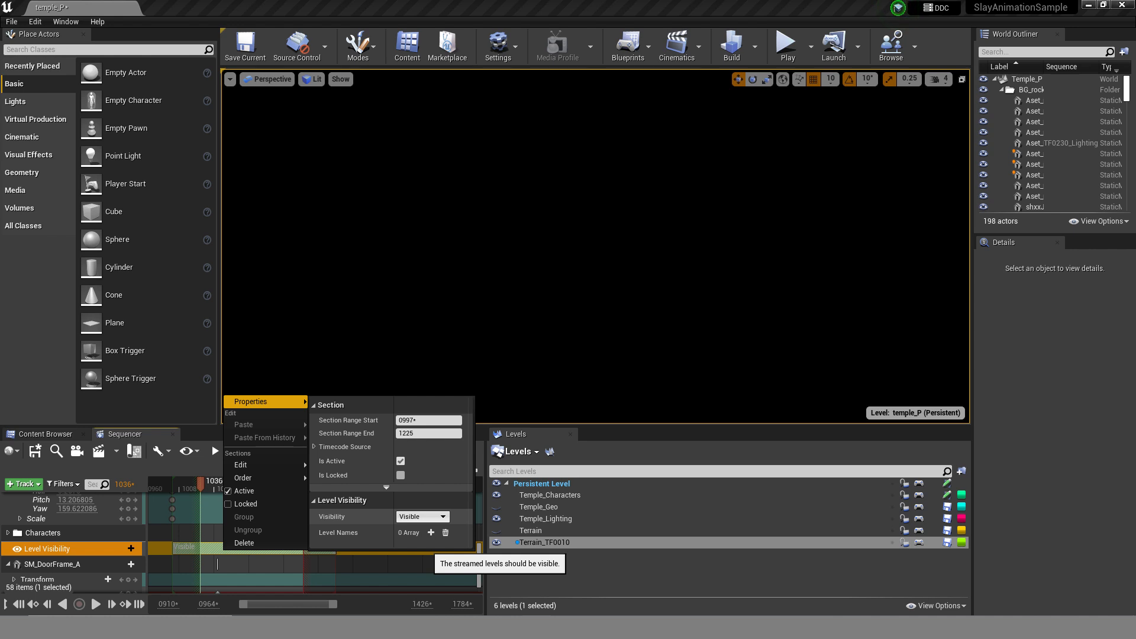
pyautogui.click(426, 517)
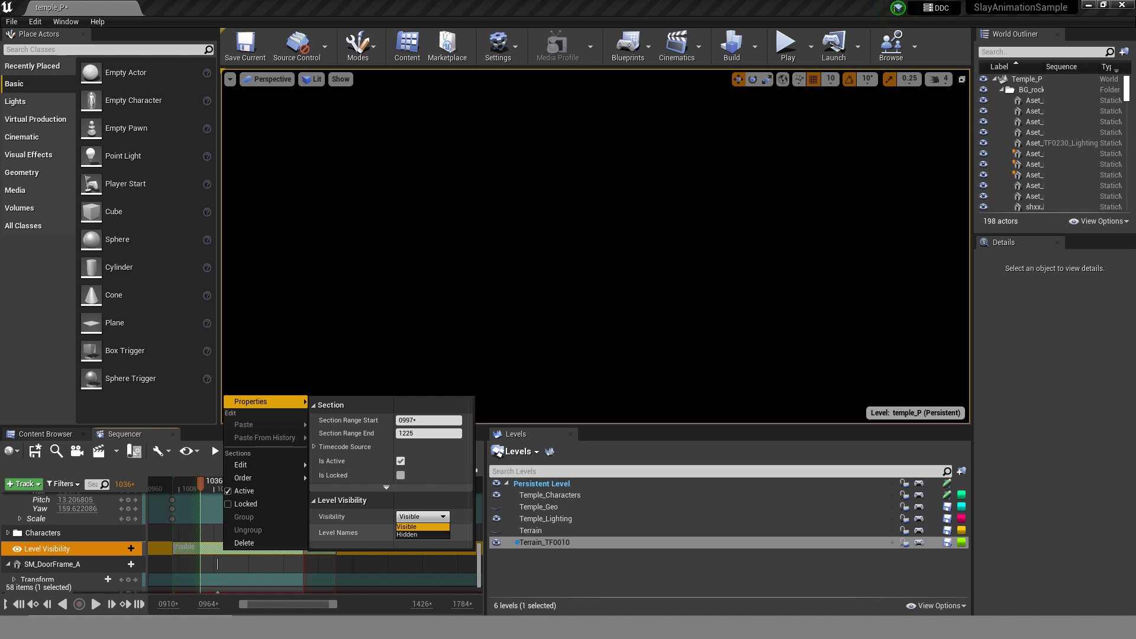
pyautogui.click(441, 518)
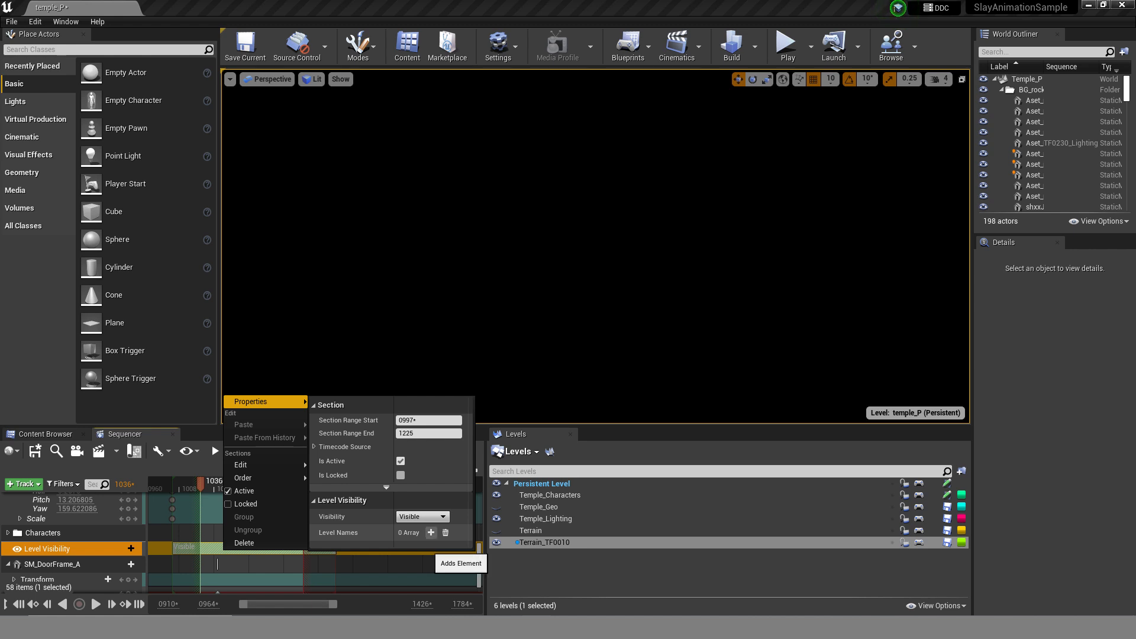
pyautogui.click(431, 533)
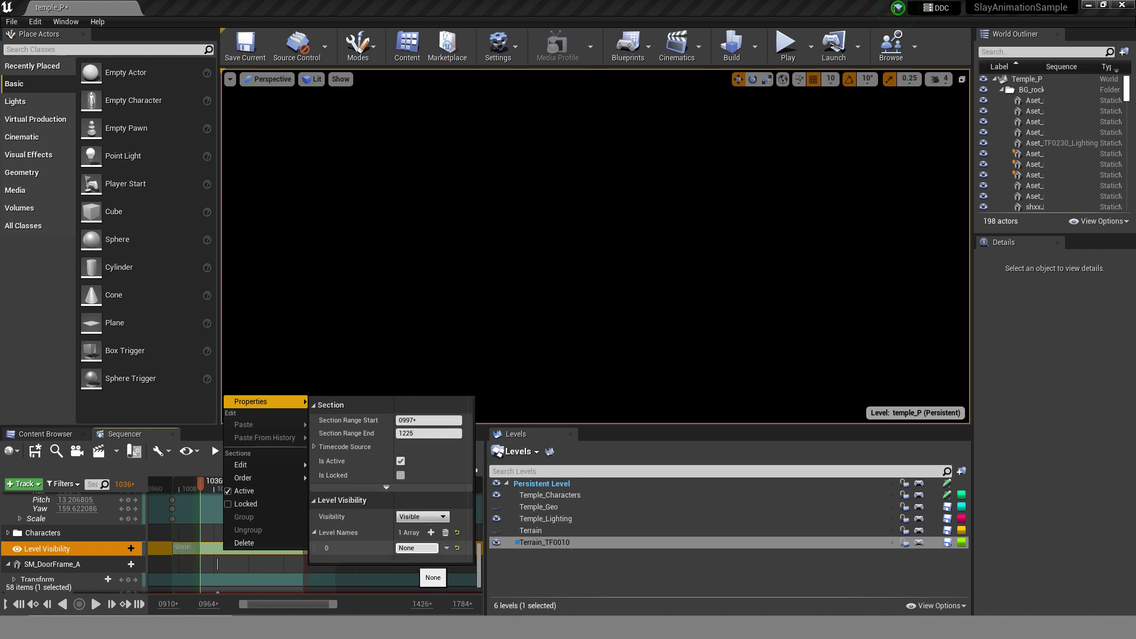
pyautogui.click(417, 549)
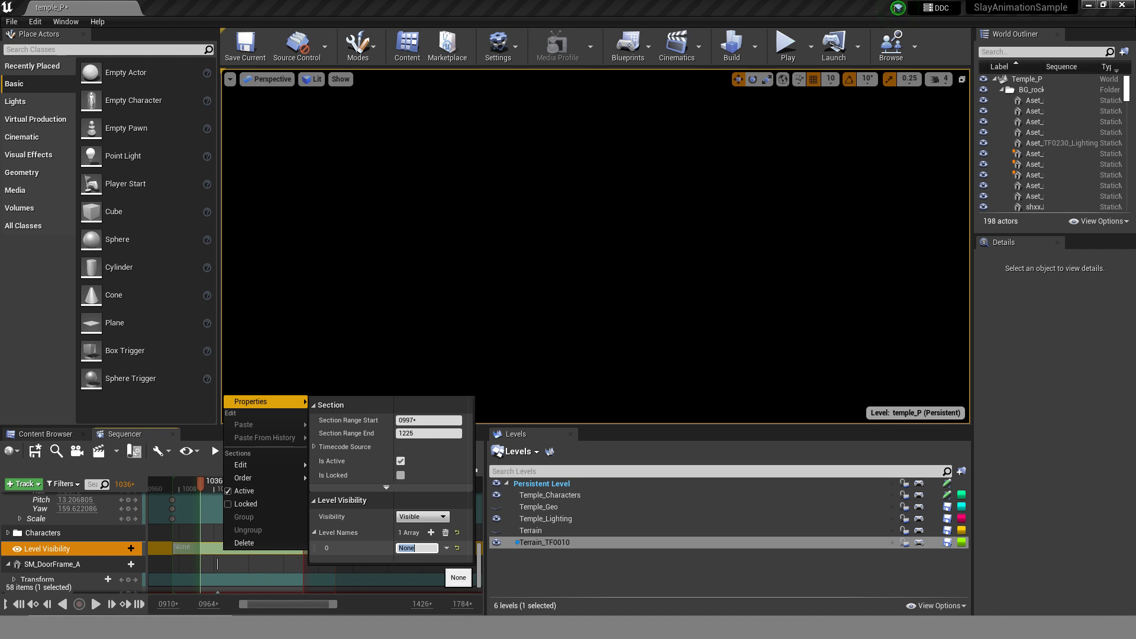
pyautogui.write('Terrai')
pyautogui.write('n_T')
pyautogui.write('F0010')
pyautogui.click(255, 564)
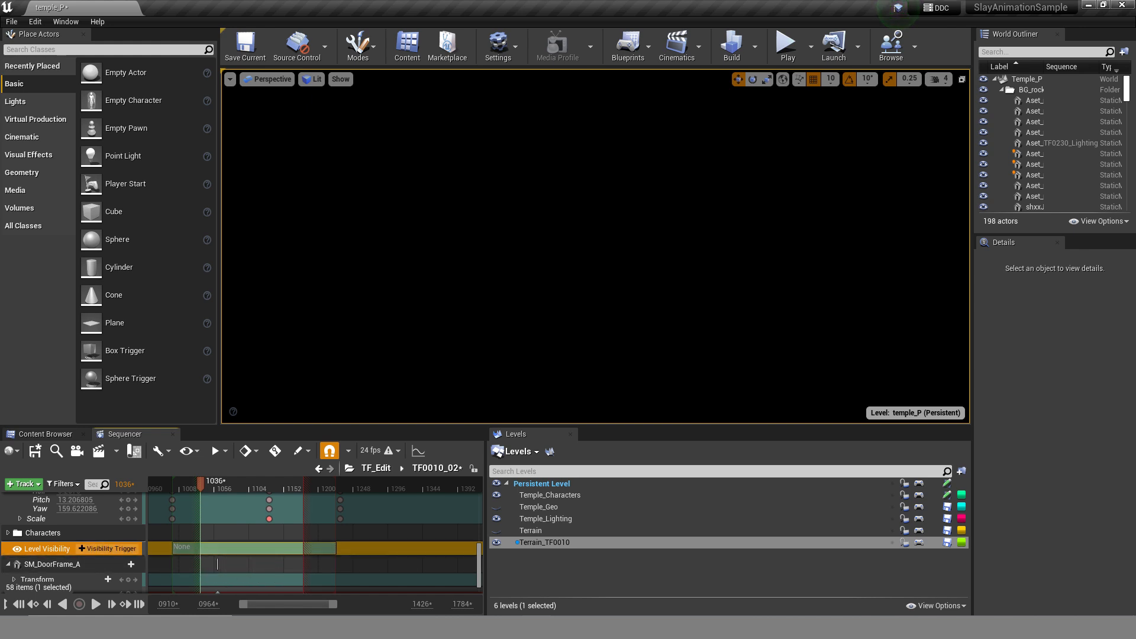
# Add a Hidden visibility trigger to the new Level Visibility track and view the hidden section's properties.
pyautogui.click(108, 548)
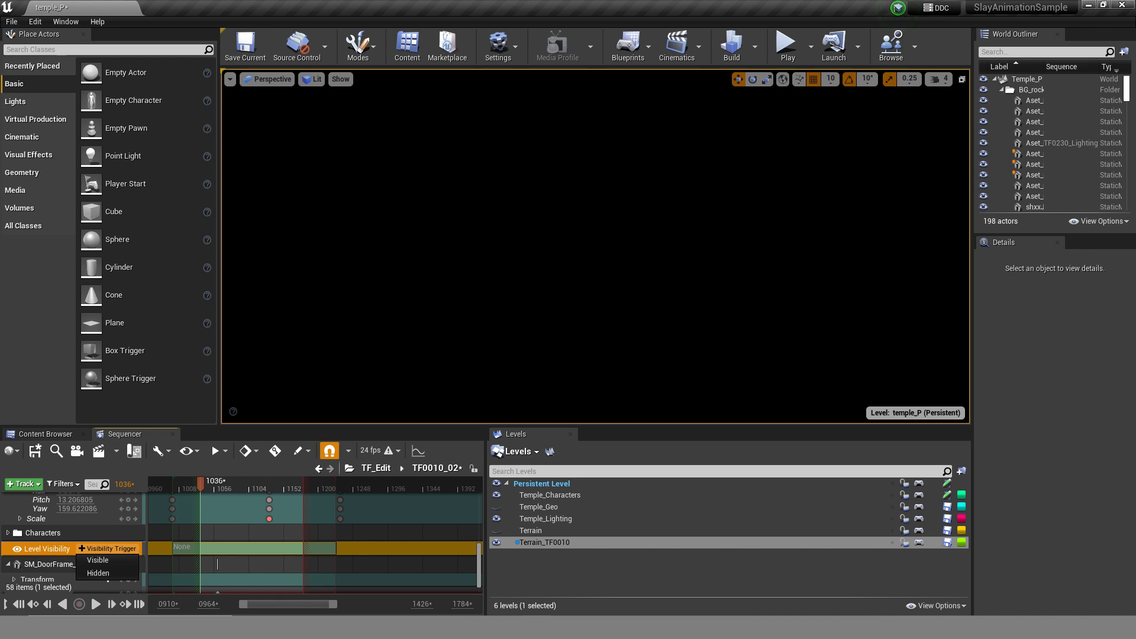
pyautogui.click(98, 573)
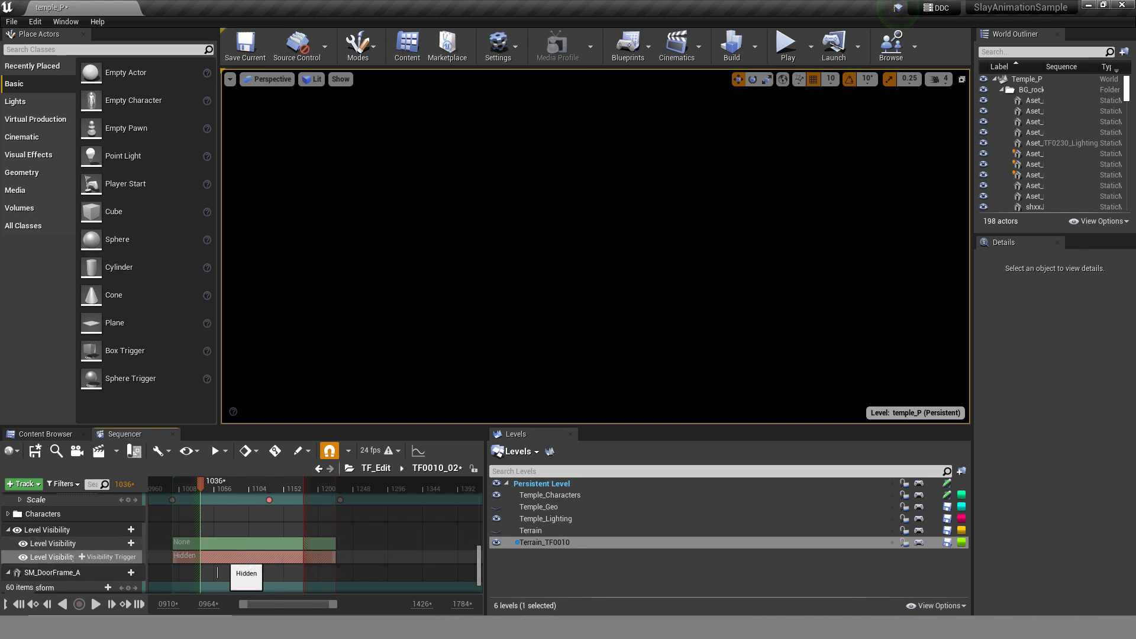
pyautogui.rightClick(228, 558)
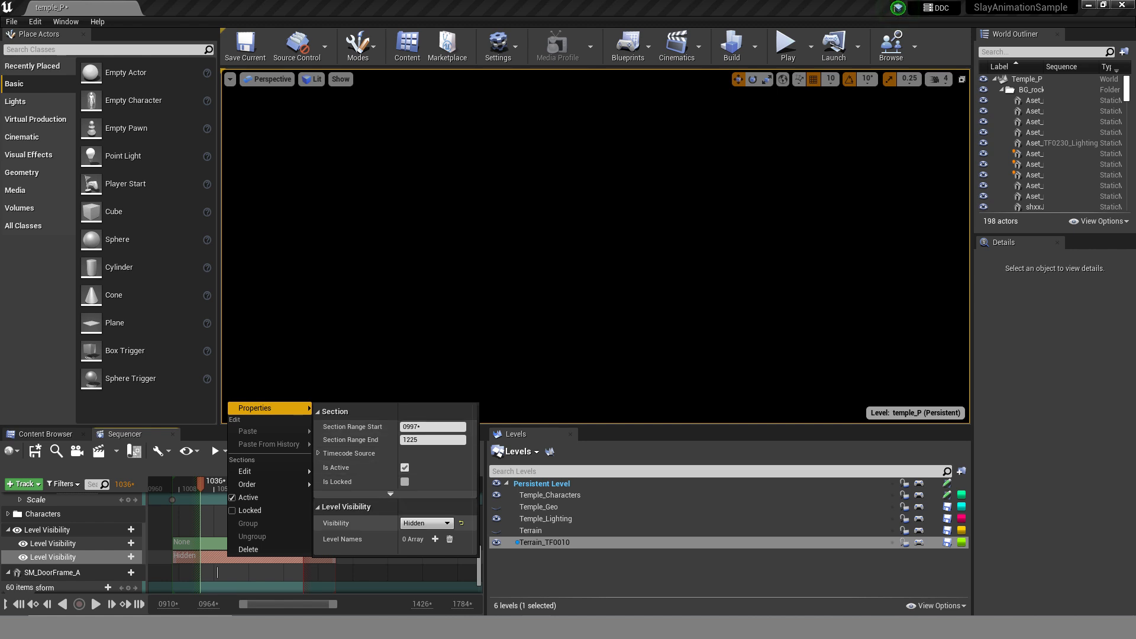
pyautogui.click(238, 569)
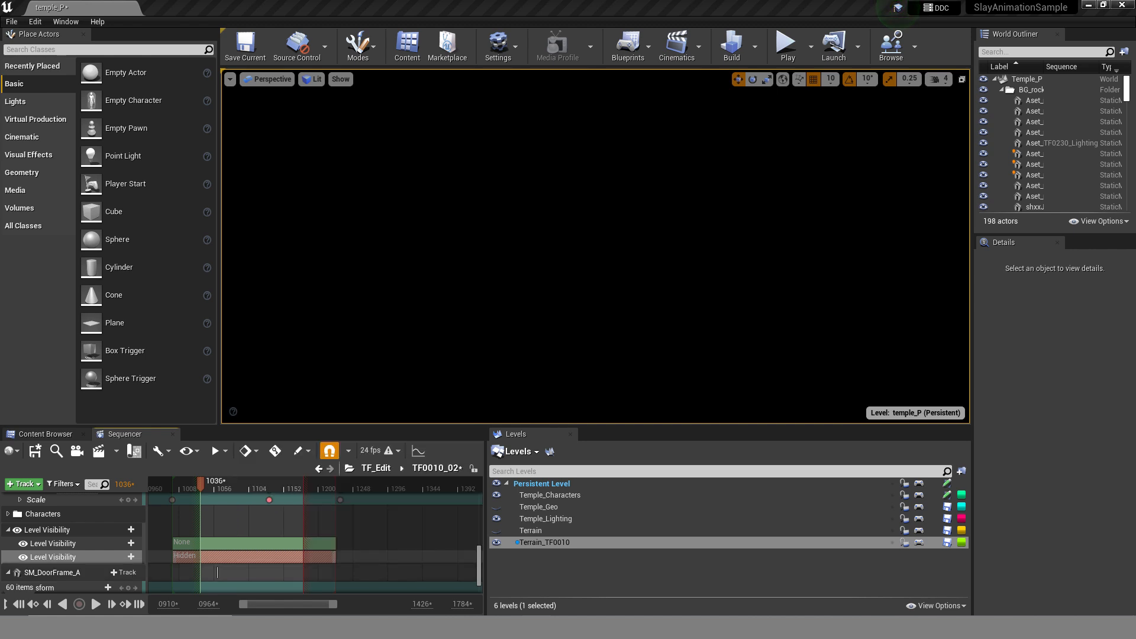
# Examine the existing Terrain_TF0010 visibility section's properties, checking the full level name in its Level Names entry.
pyautogui.scroll(4, 220, 546)
pyautogui.scroll(5, 220, 546)
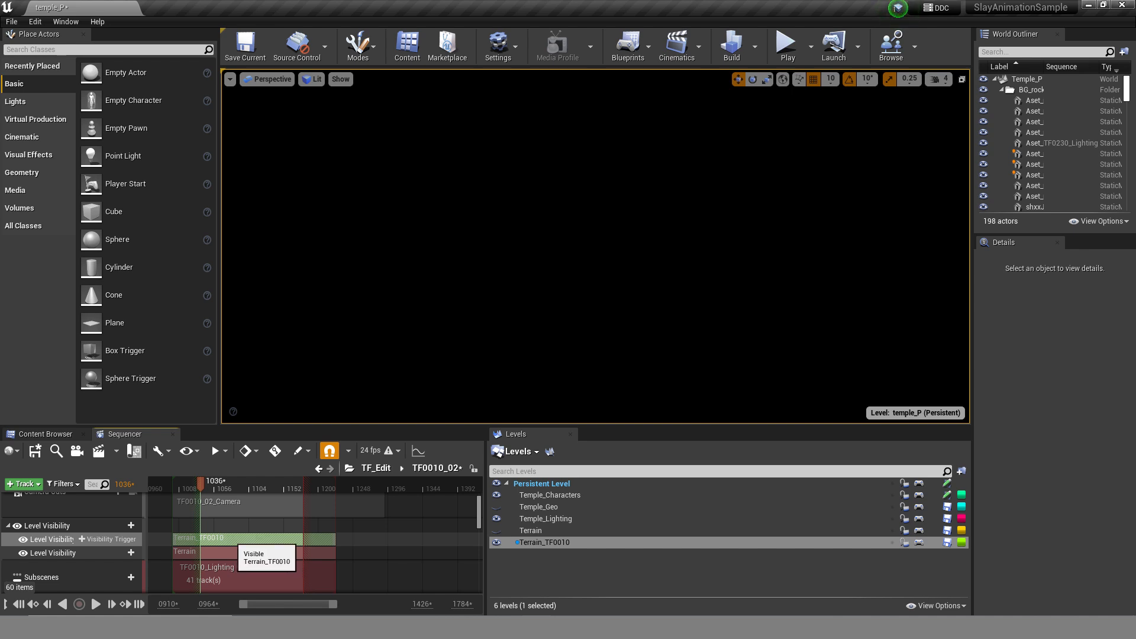
pyautogui.rightClick(232, 540)
pyautogui.moveTo(272, 394)
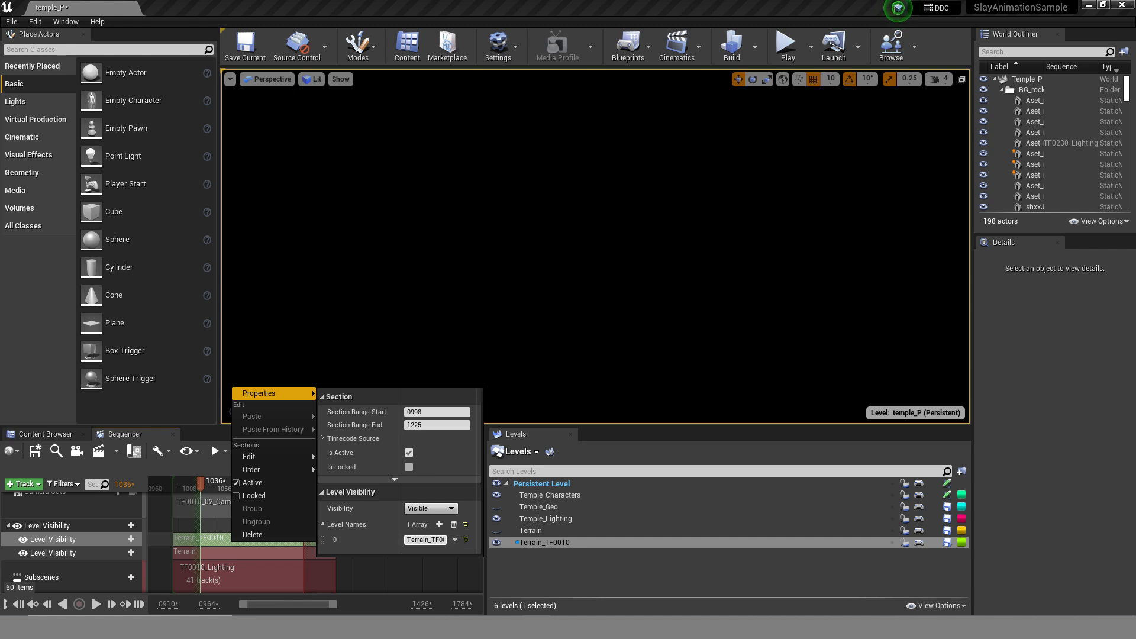
pyautogui.click(445, 540)
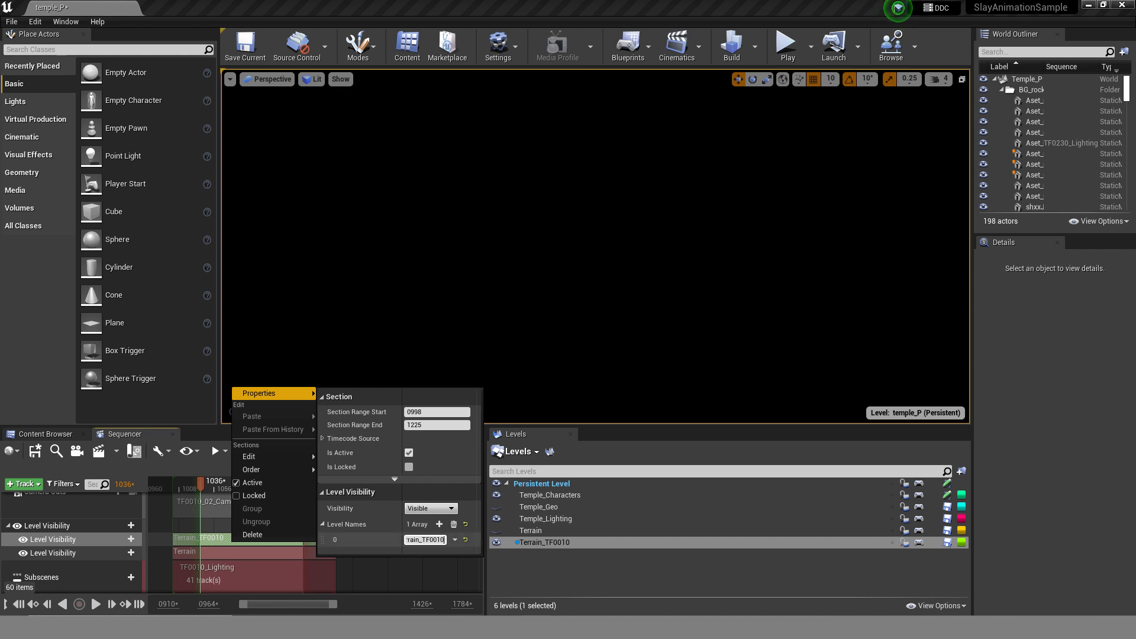
pyautogui.press('Left')
pyautogui.press('Left')
pyautogui.press('Left')
pyautogui.press('Left')
pyautogui.press('Left')
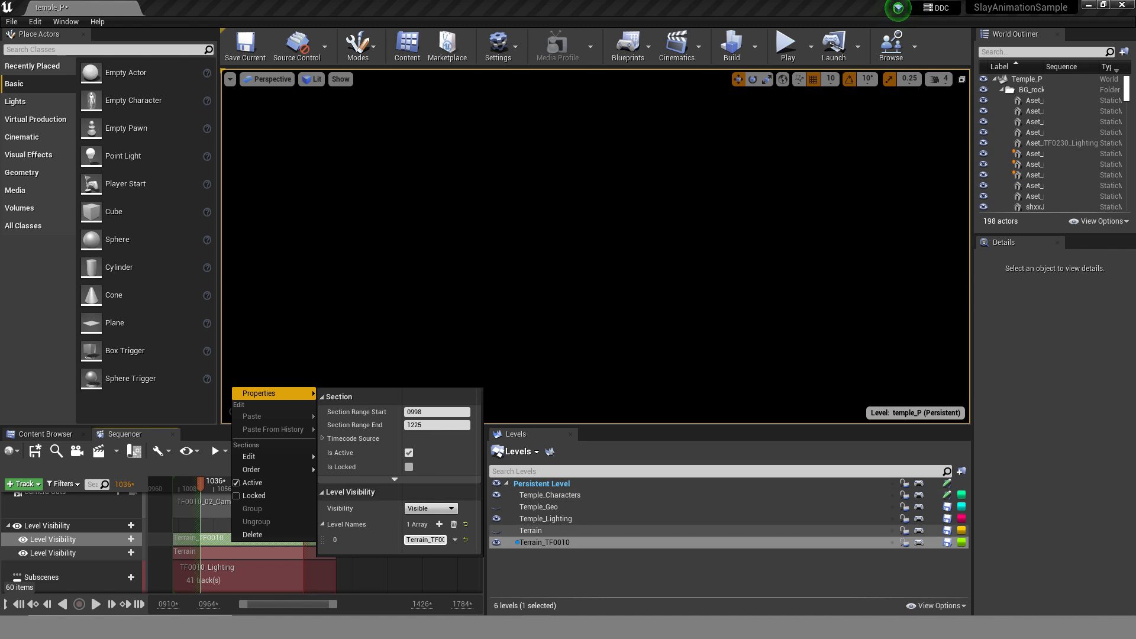
# Examine the properties of the hidden Terrain section, checking its Visibility setting and Level Names entry.
pyautogui.click(254, 551)
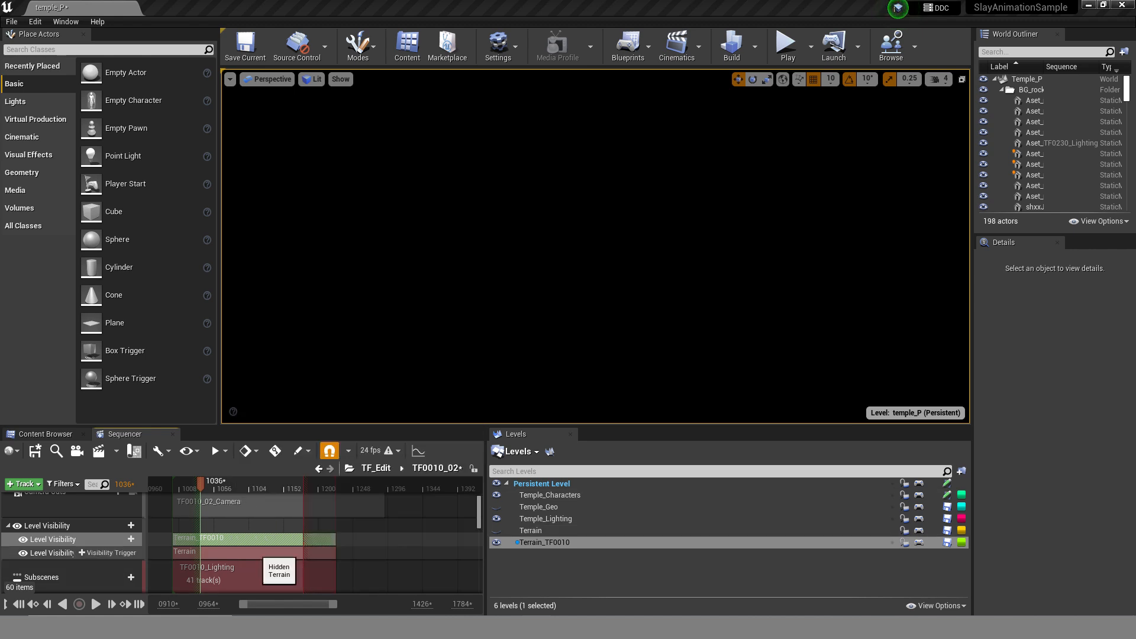
pyautogui.rightClick(245, 555)
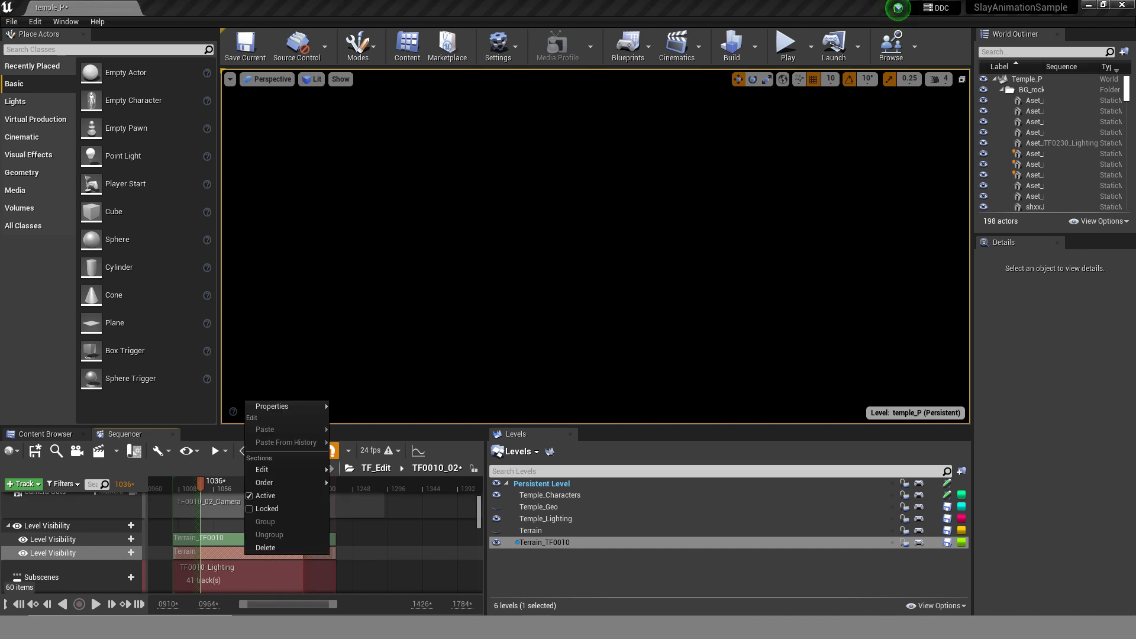
pyautogui.moveTo(284, 407)
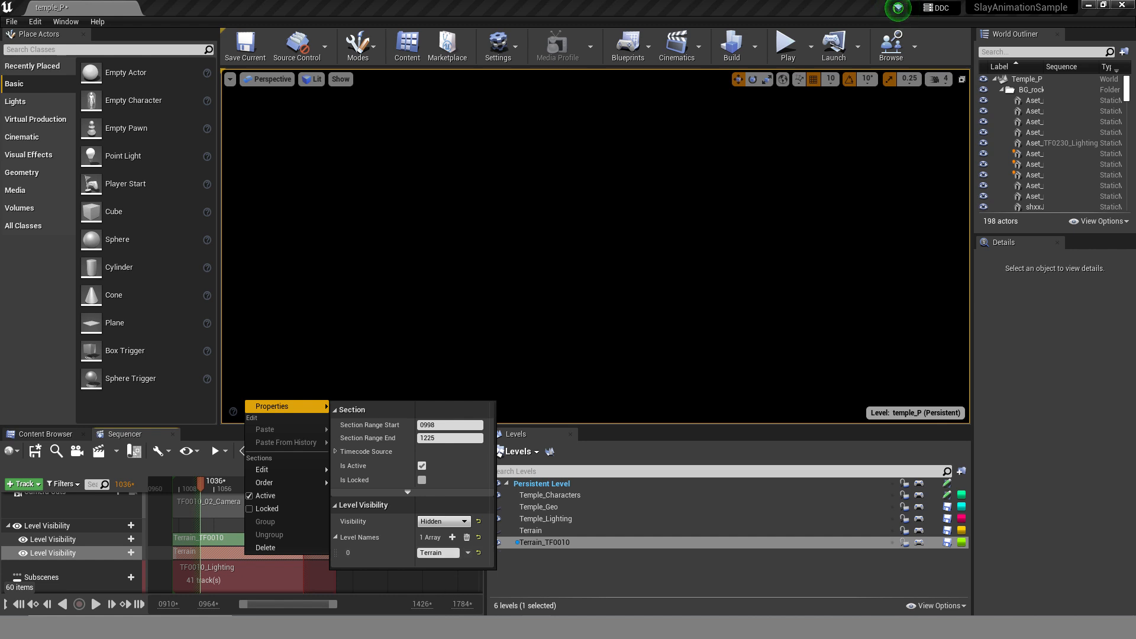
pyautogui.click(568, 574)
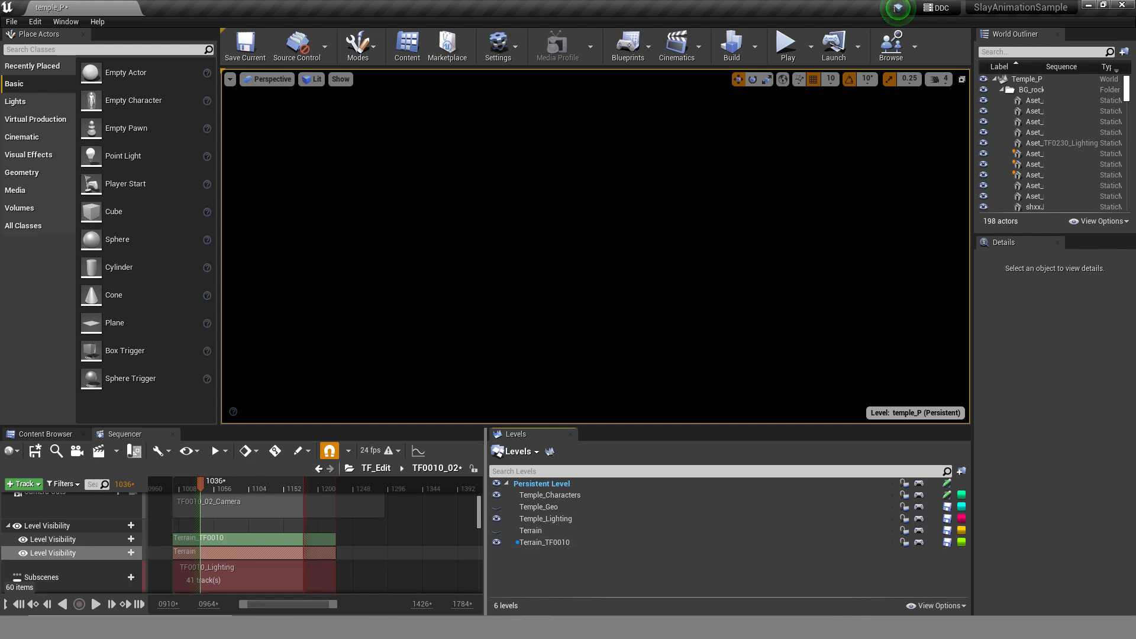
# Scrub the TF0010_02 sequence to frame 1155 and check how the shot looks with its terrain sublevel.
pyautogui.moveTo(200, 484); pyautogui.dragTo(245, 484)
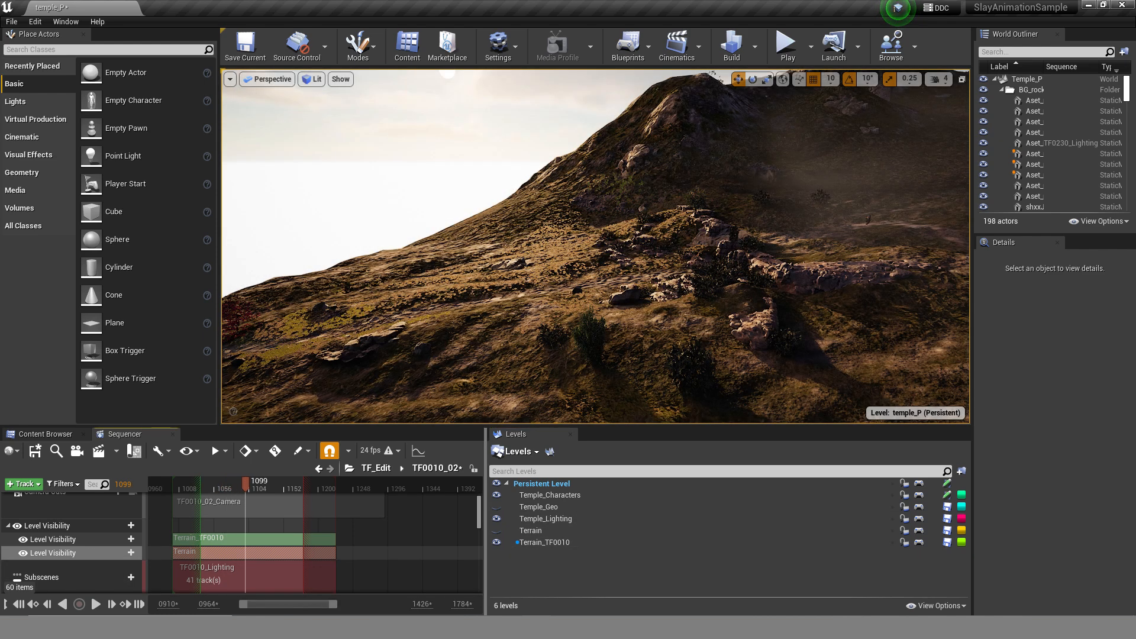
pyautogui.scroll(1, 252, 508)
pyautogui.click(133, 519)
pyautogui.moveTo(245, 484)
pyautogui.mouseDown()
pyautogui.moveTo(223, 484)
pyautogui.moveTo(277, 484)
pyautogui.moveTo(236, 484)
pyautogui.moveTo(252, 484)
pyautogui.mouseUp()
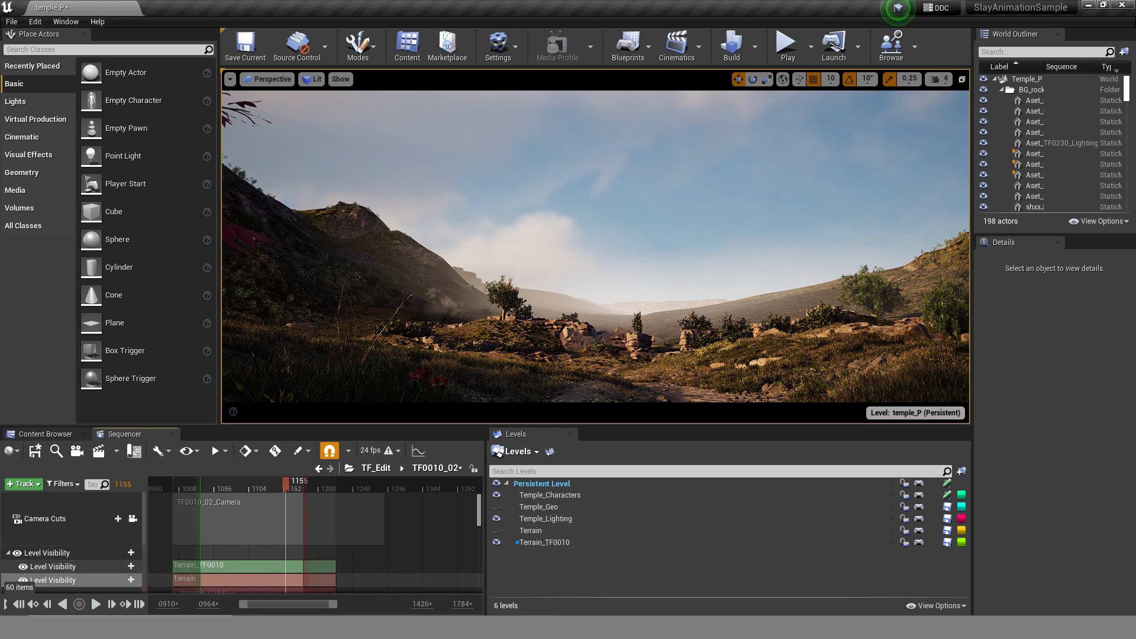
pyautogui.scroll(-1, 77, 559)
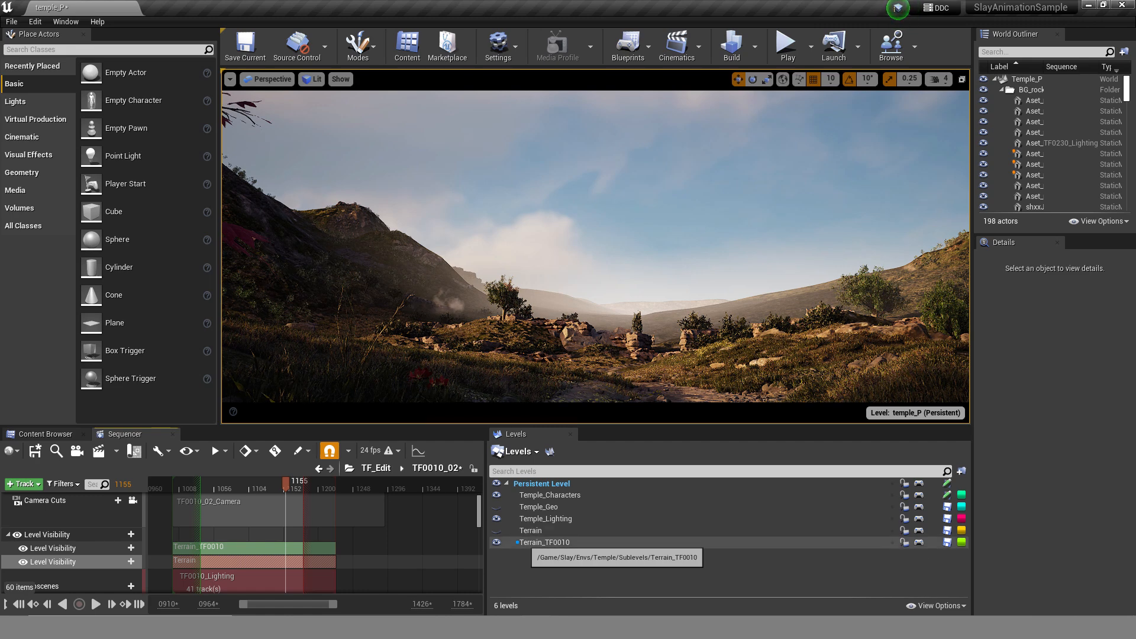
# Switch the Temple_Characters sublevel's streaming method to Blueprint and back to Always Loaded.
pyautogui.click(525, 544)
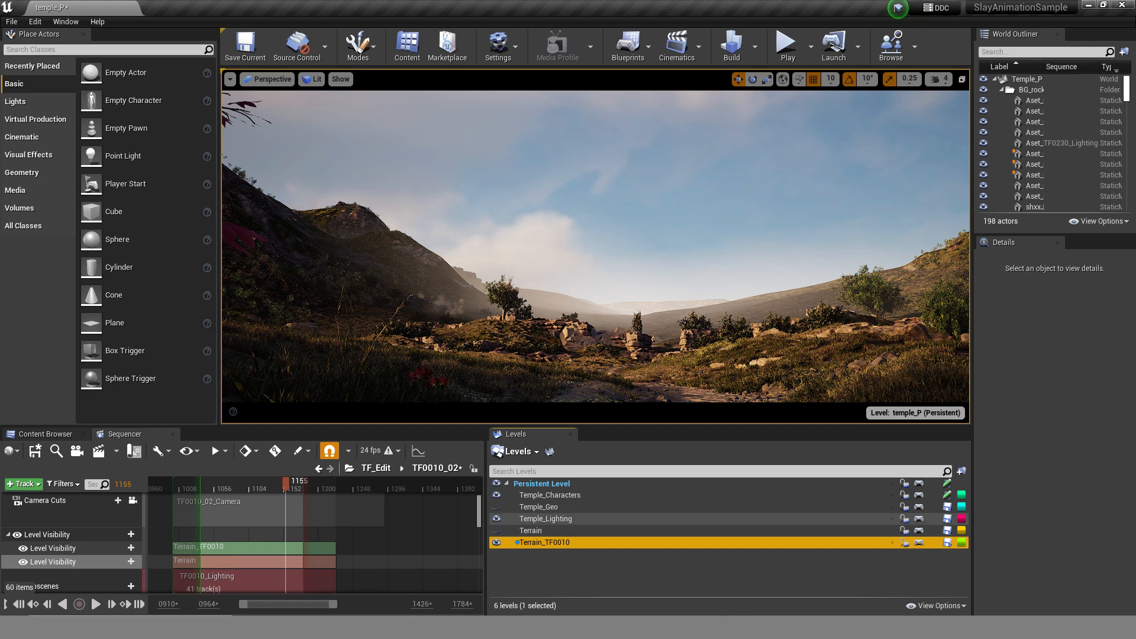
pyautogui.click(577, 495)
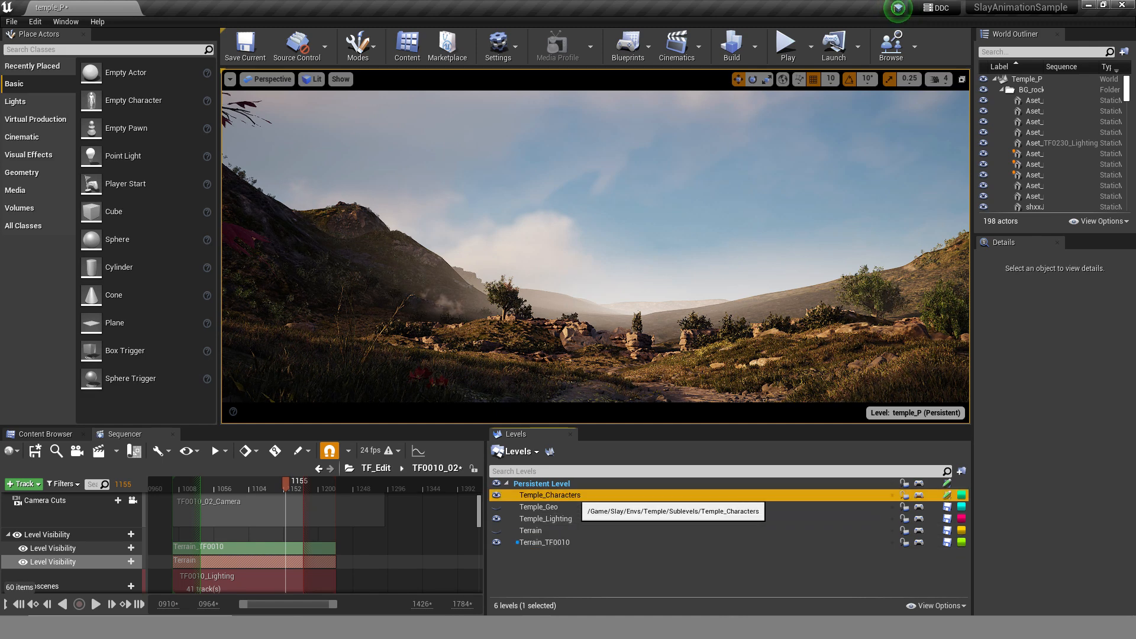
pyautogui.rightClick(577, 495)
pyautogui.moveTo(615, 248)
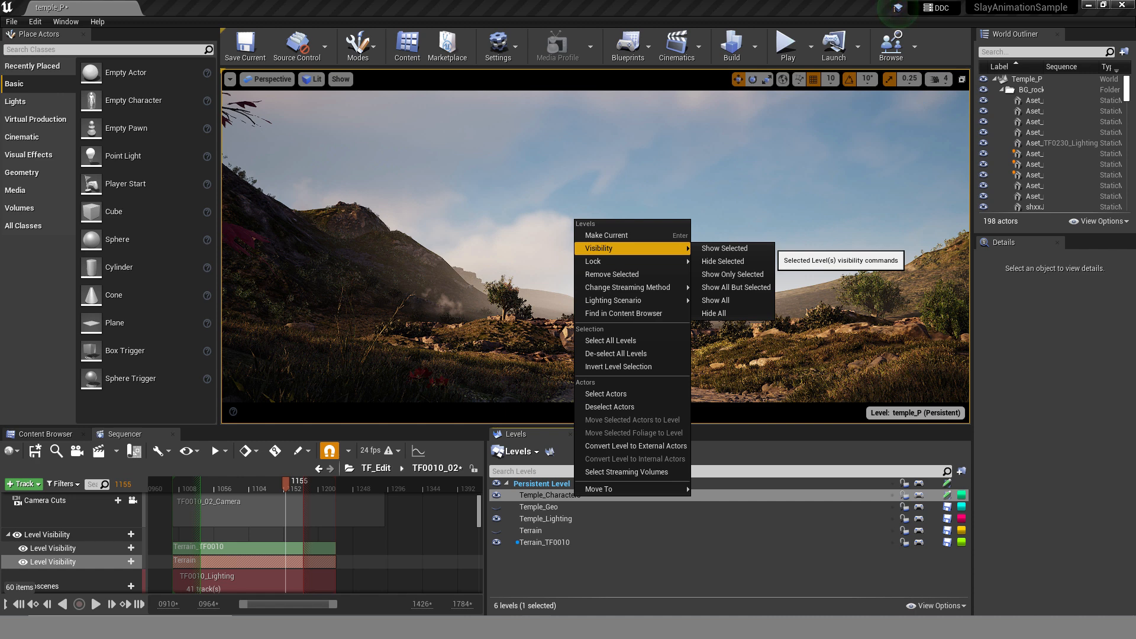
pyautogui.moveTo(627, 287)
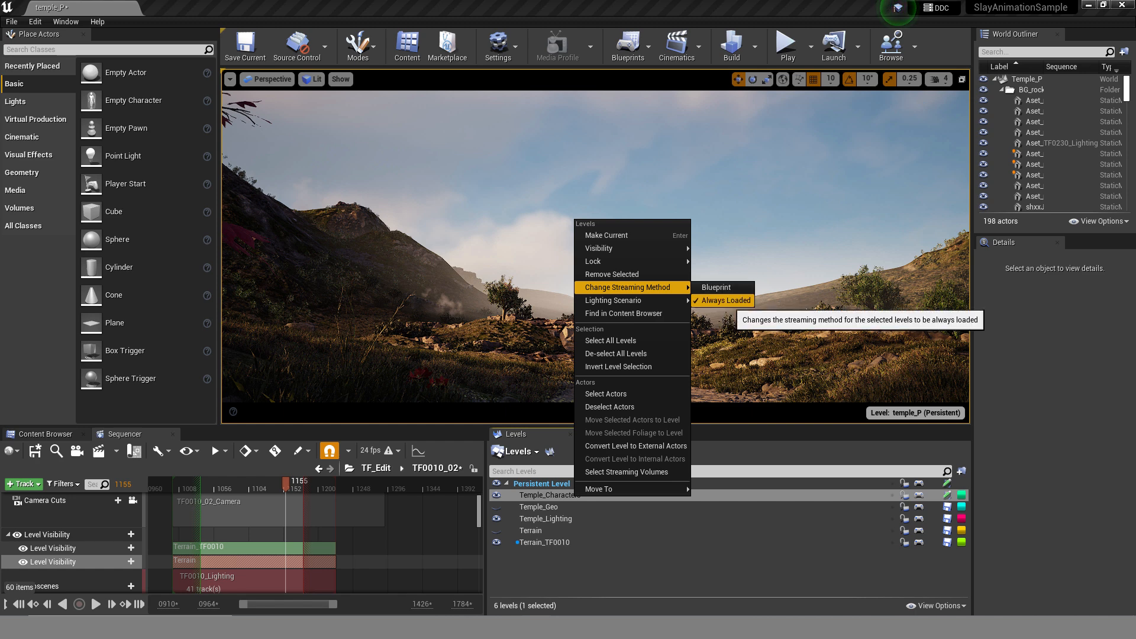
pyautogui.click(731, 287)
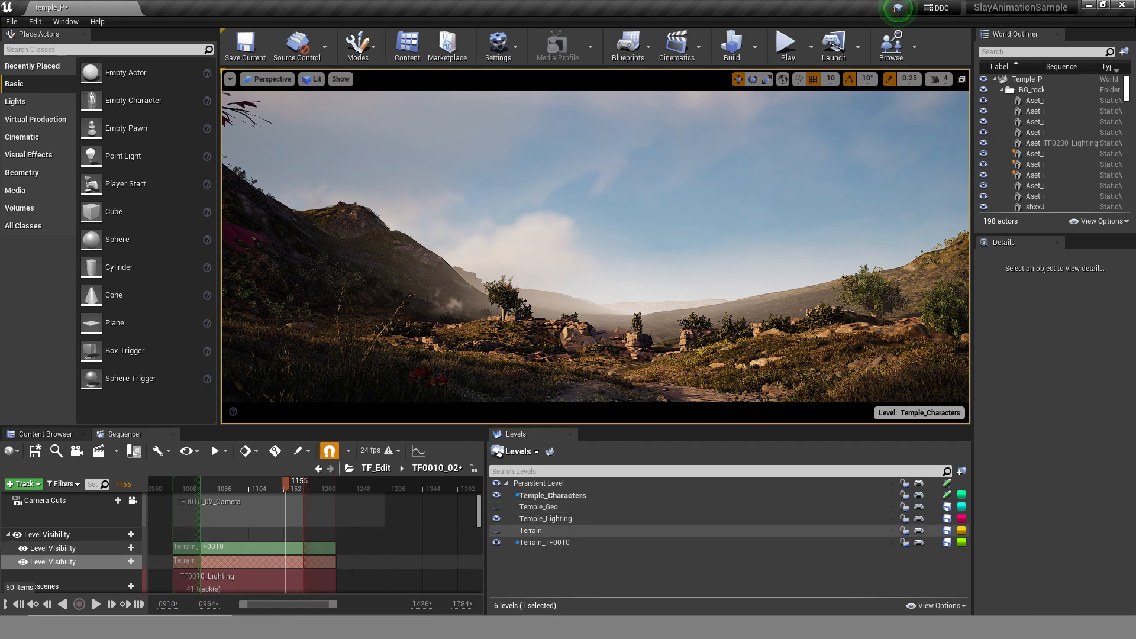
pyautogui.rightClick(577, 495)
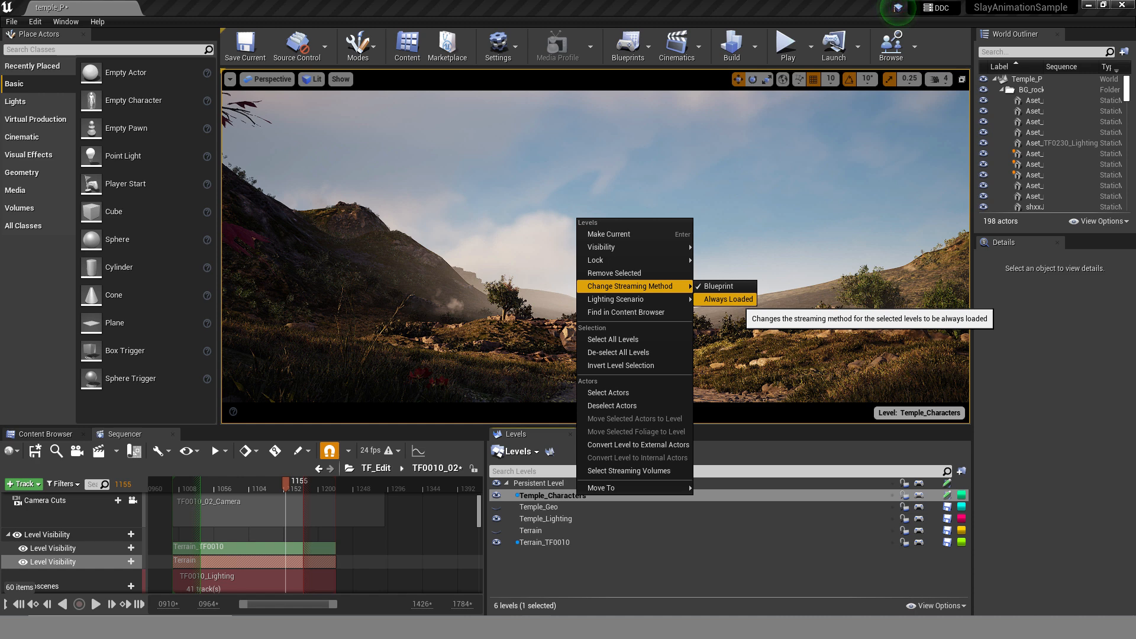
pyautogui.click(728, 299)
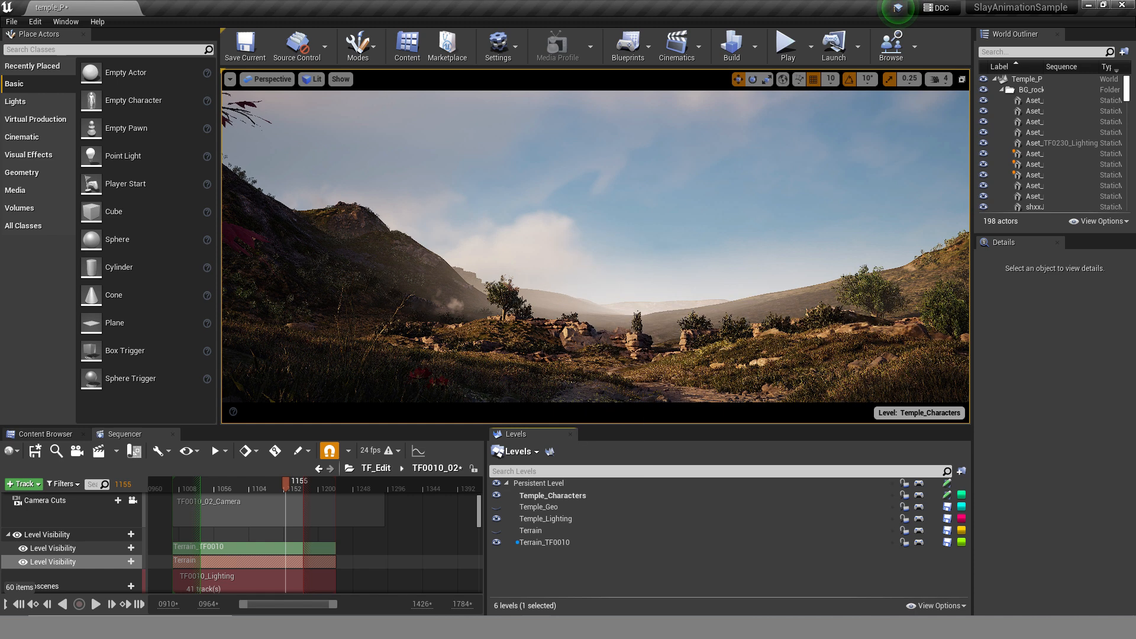
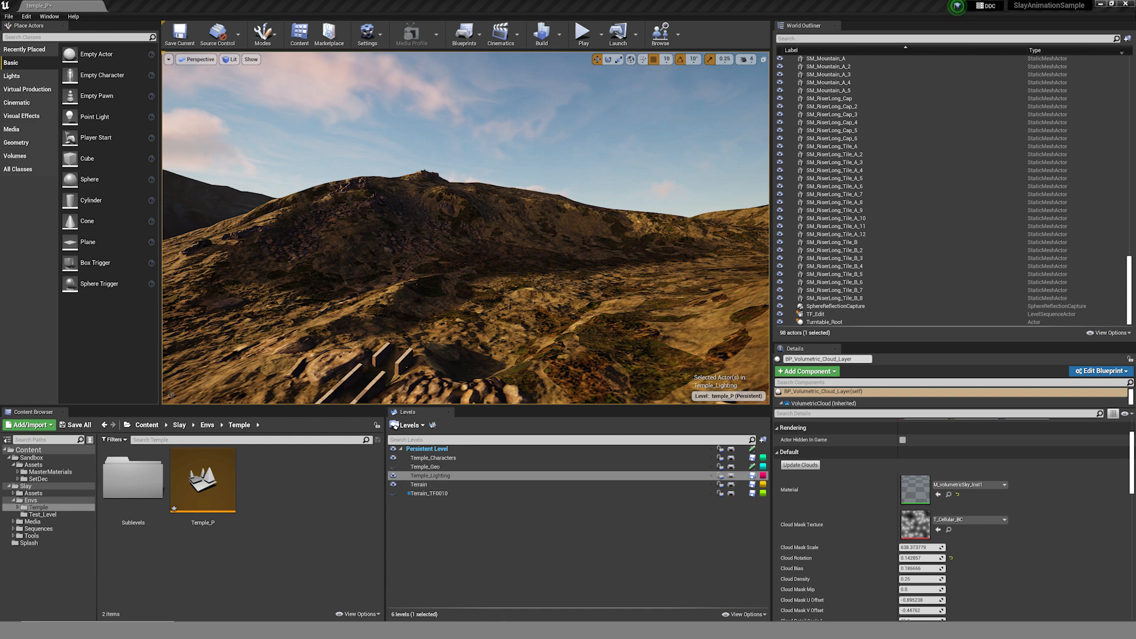
# Go through the Temple_P sublevels one by one and turn on the visibility of Temple_Geo.
pyautogui.moveTo(474, 266); pyautogui.dragTo(441, 266, button='right')
pyautogui.click(431, 476)
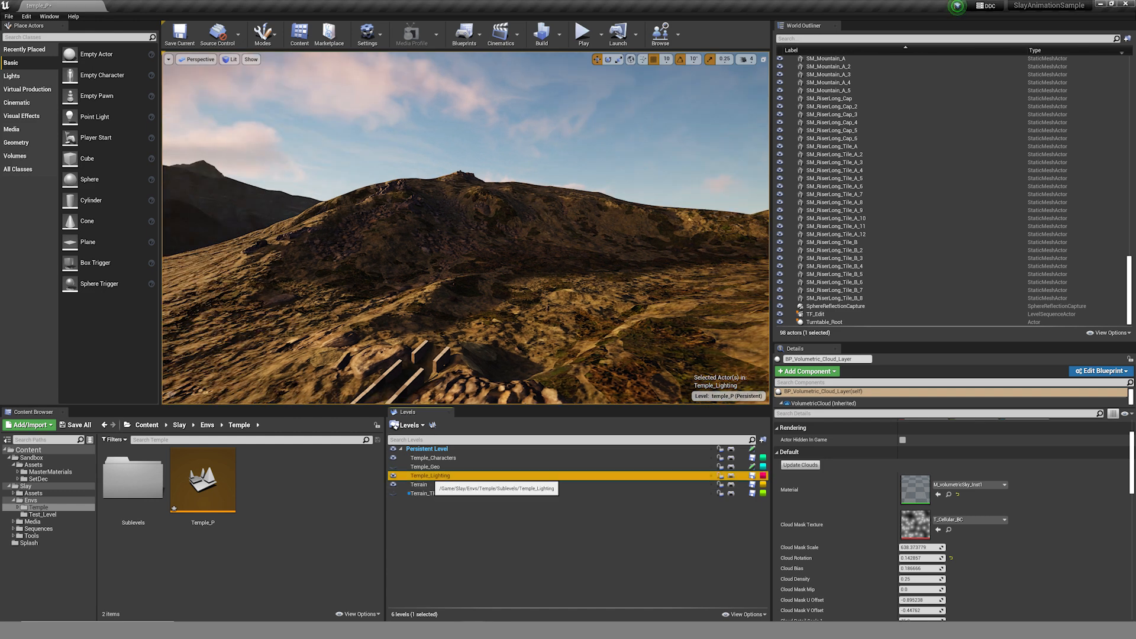
pyautogui.click(426, 467)
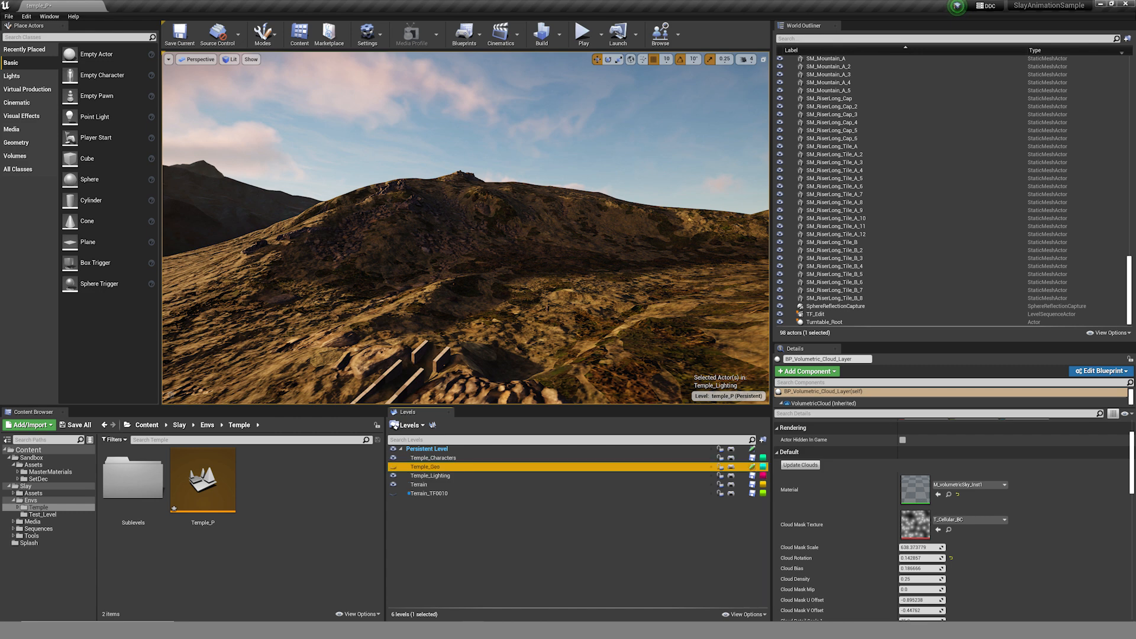
pyautogui.click(421, 485)
pyautogui.click(427, 467)
pyautogui.click(431, 458)
pyautogui.click(427, 467)
pyautogui.click(431, 475)
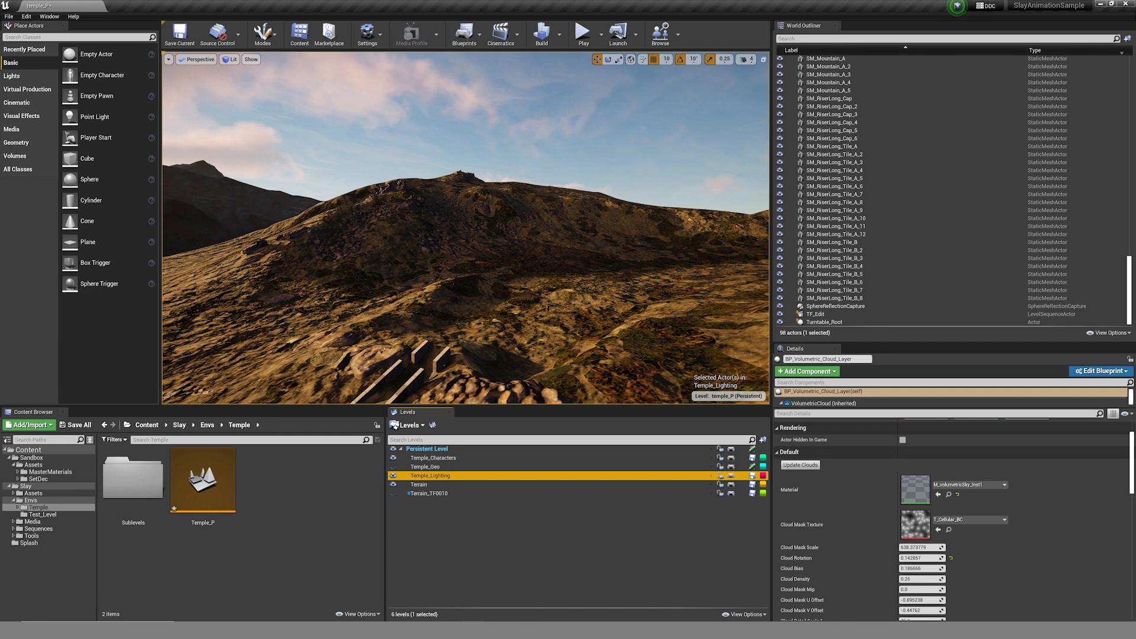
pyautogui.click(393, 467)
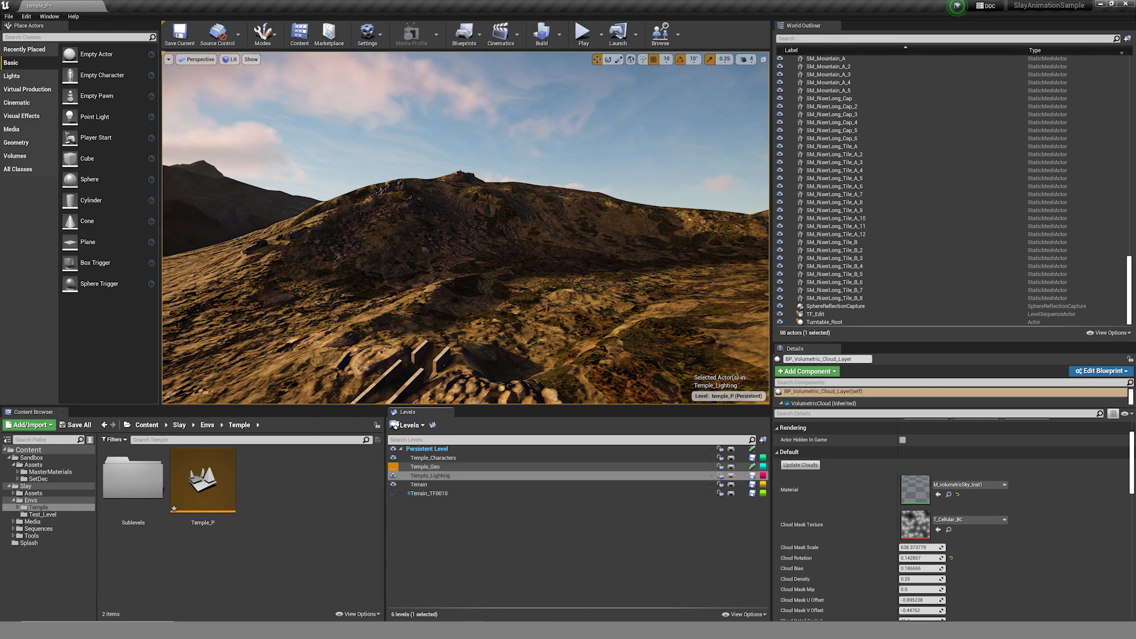
pyautogui.click(428, 467)
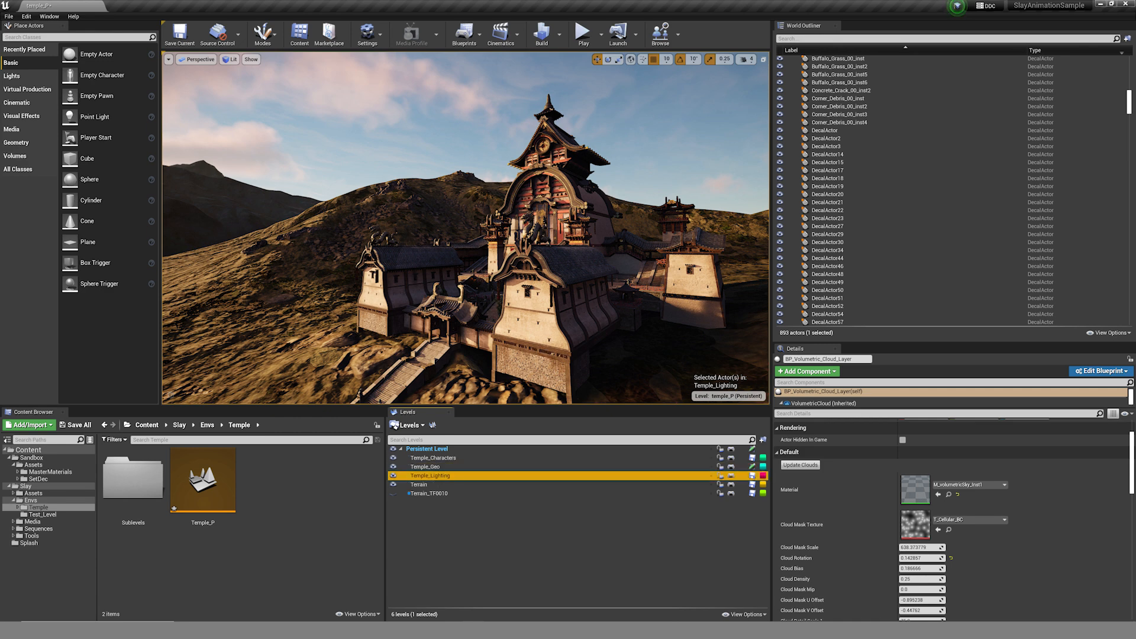
# Hide the Temple_Lighting sublevel and look around the temple in the Unlit view mode.
pyautogui.click(393, 476)
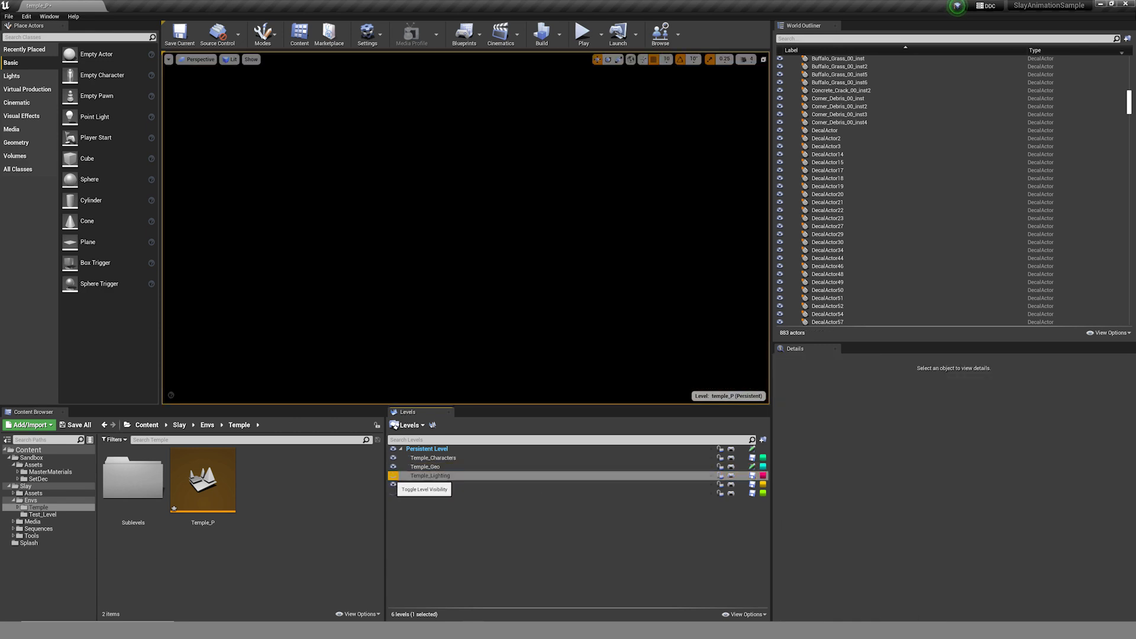
pyautogui.click(230, 59)
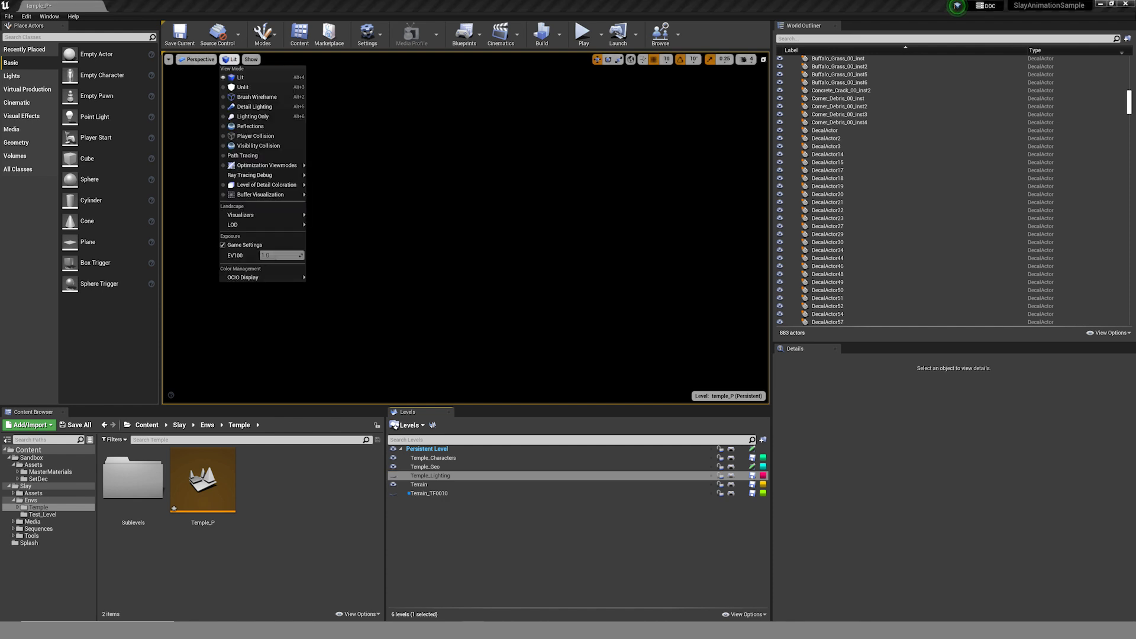
pyautogui.click(243, 87)
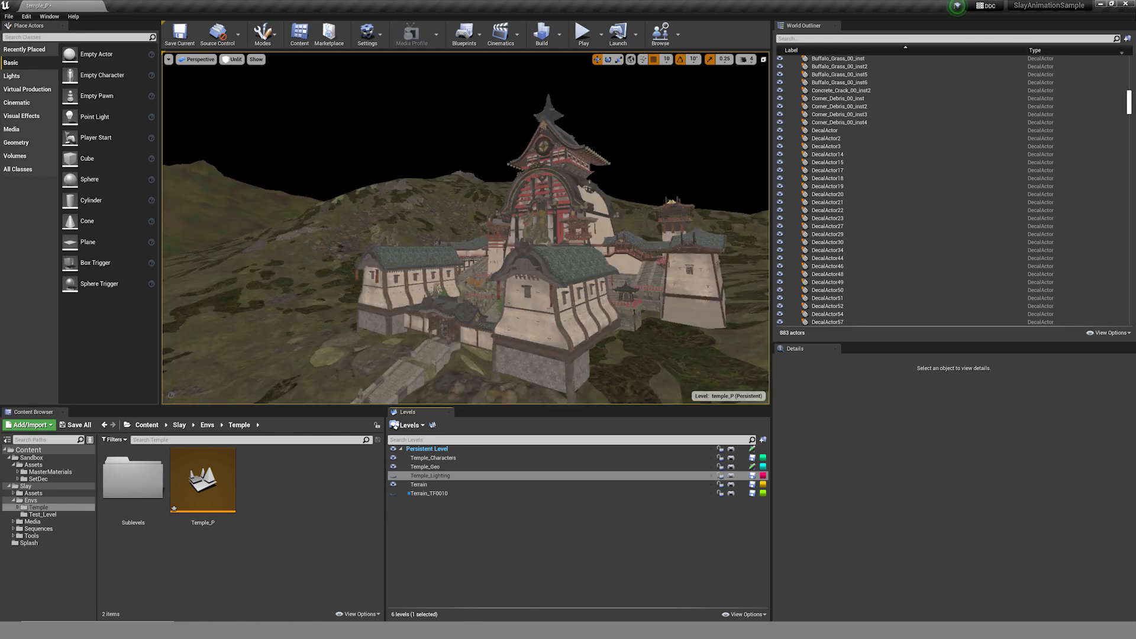
pyautogui.moveTo(473, 248); pyautogui.dragTo(350, 254, button='right')
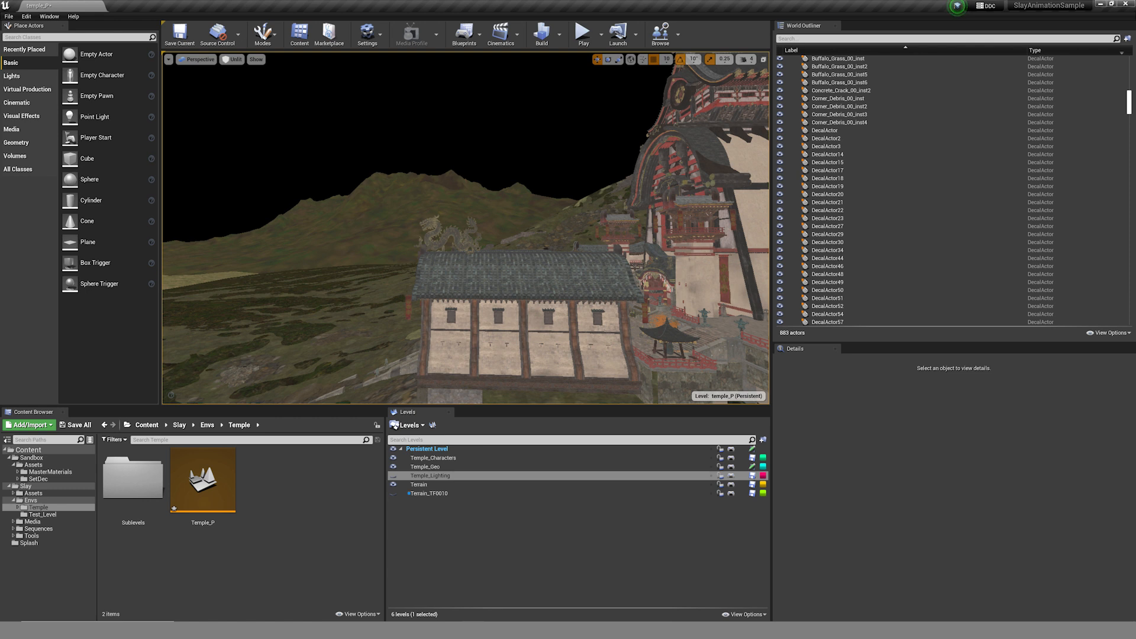
pyautogui.moveTo(349, 254); pyautogui.dragTo(315, 255, button='right')
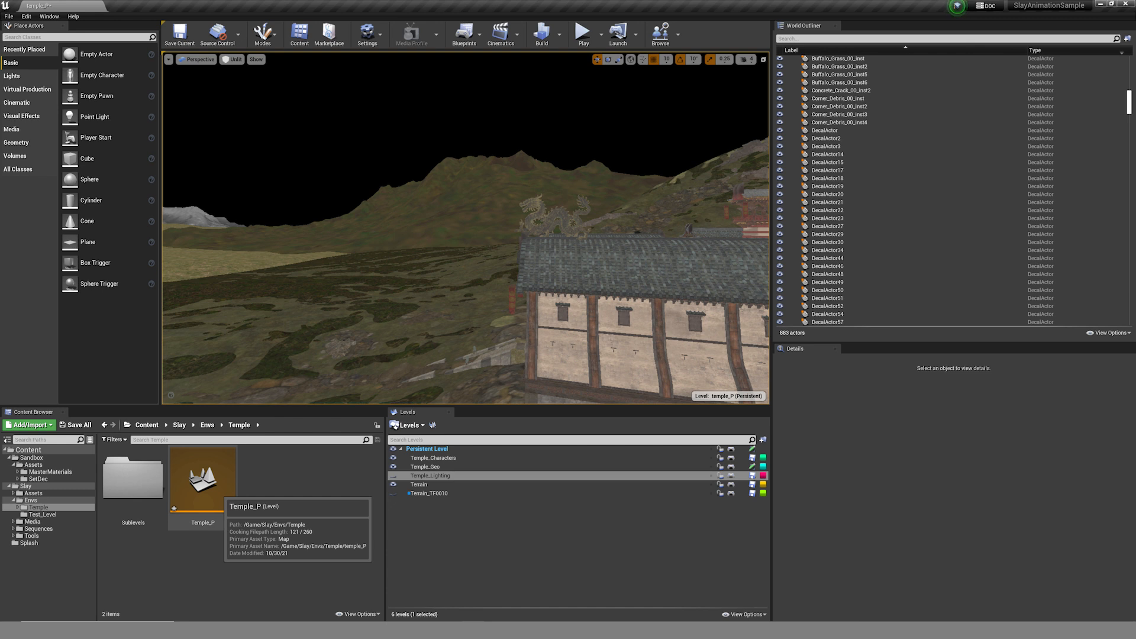
# Make the Temple_Lighting sublevel visible again and return the viewport to the Lit view mode.
pyautogui.click(430, 449)
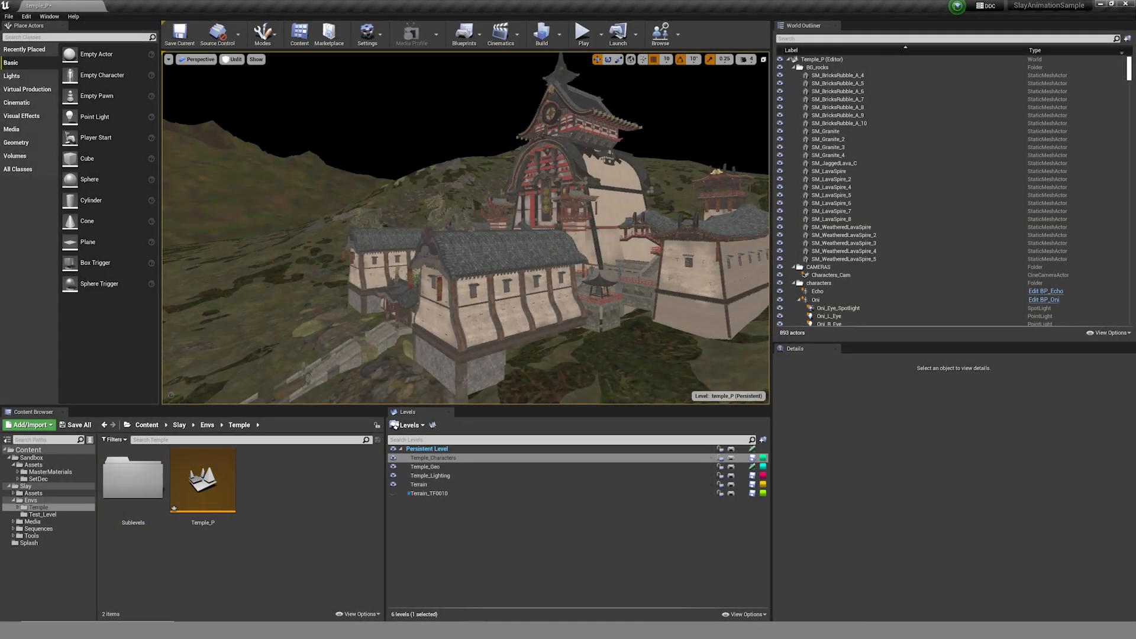
pyautogui.click(233, 59)
pyautogui.click(240, 78)
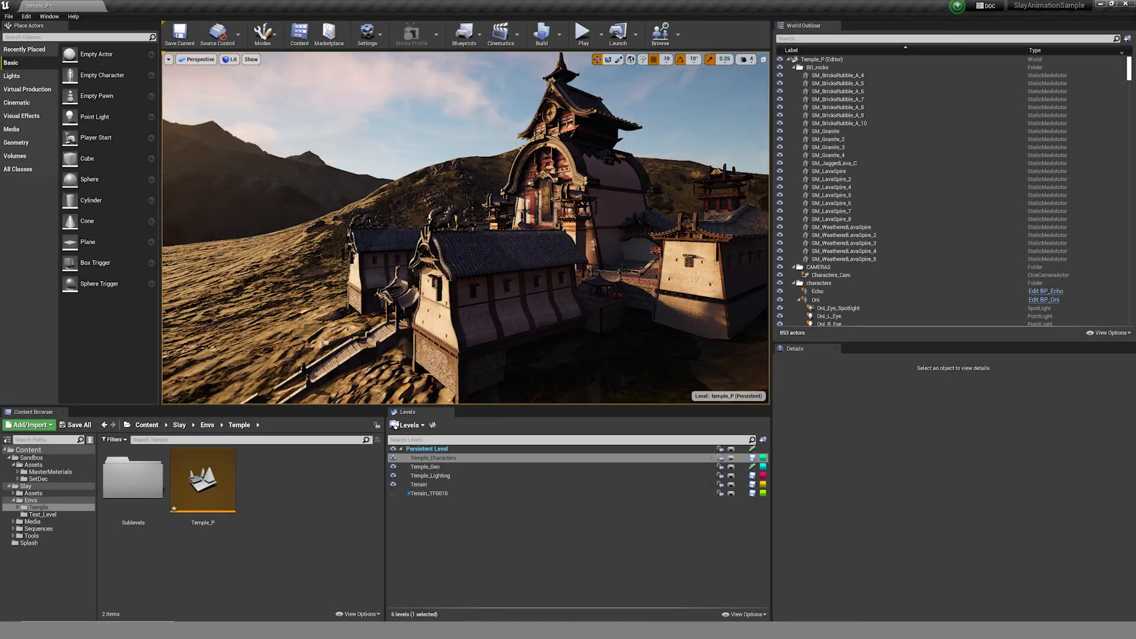
pyautogui.keyDown('alt'); pyautogui.moveTo(466, 228); pyautogui.dragTo(500, 229); pyautogui.keyUp('alt')
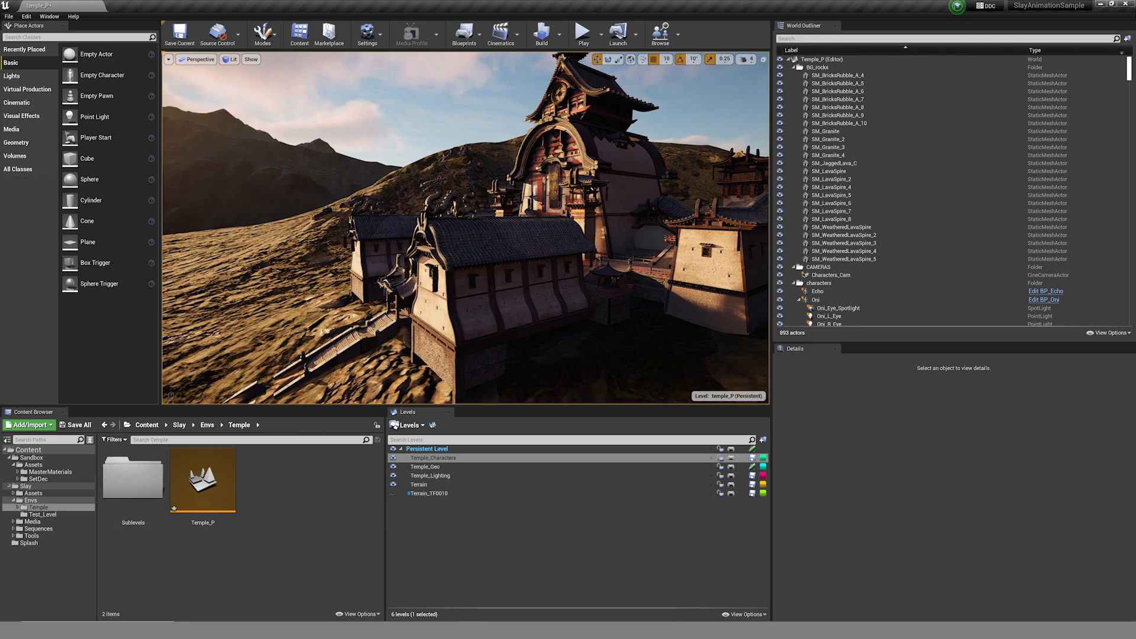
# Create a new folder named Envs inside the Sandbox content folder.
pyautogui.click(8, 485)
pyautogui.click(31, 457)
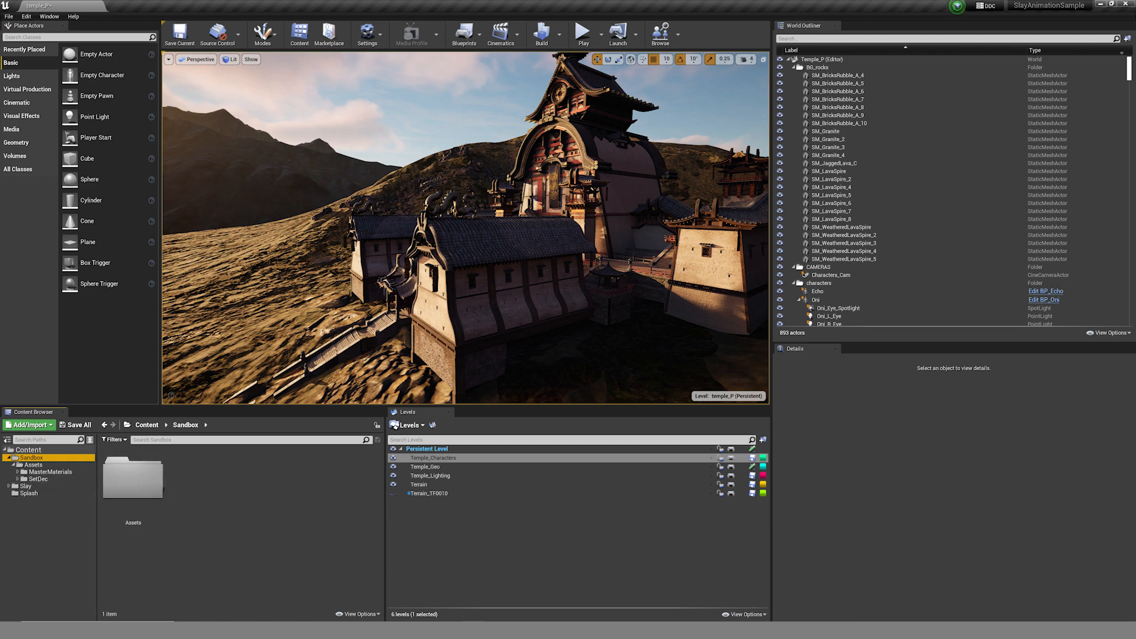
pyautogui.click(9, 486)
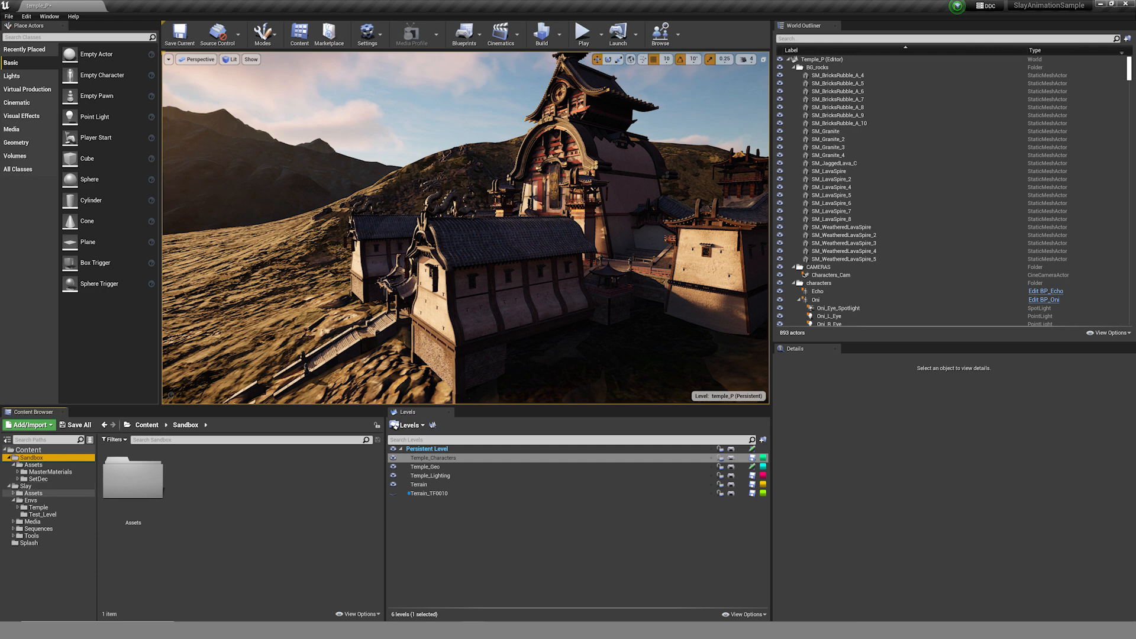
pyautogui.click(13, 500)
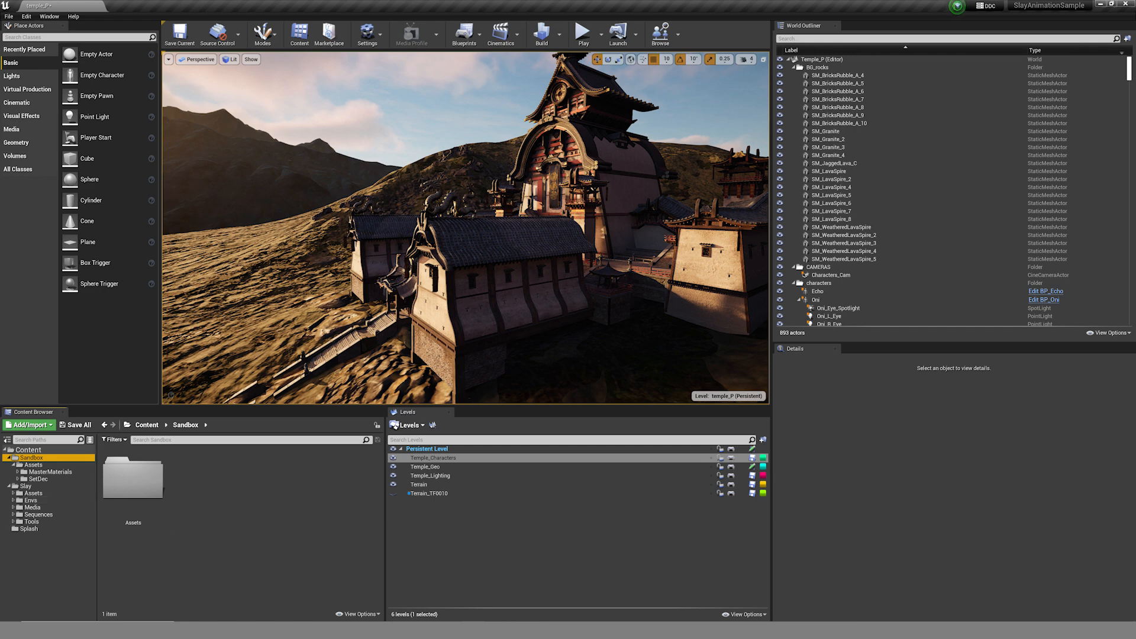
pyautogui.rightClick(242, 510)
pyautogui.click(273, 223)
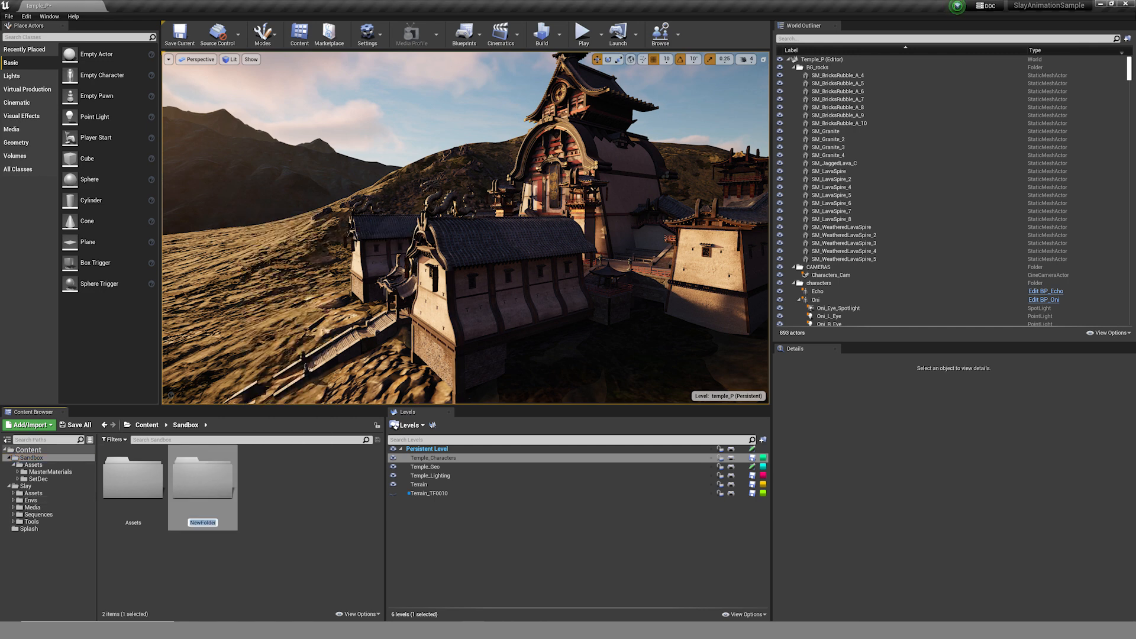
pyautogui.write('Envs')
pyautogui.press('Return')
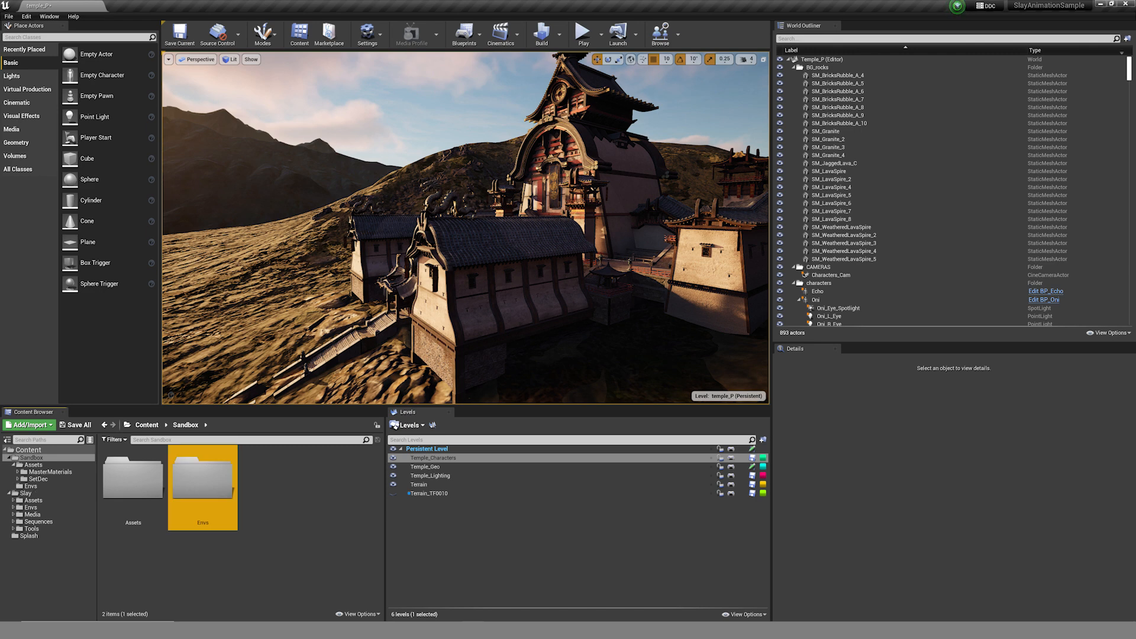
# Create a new folder named Sandbox_Levels inside the Sandbox Envs folder.
pyautogui.doubleClick(201, 483)
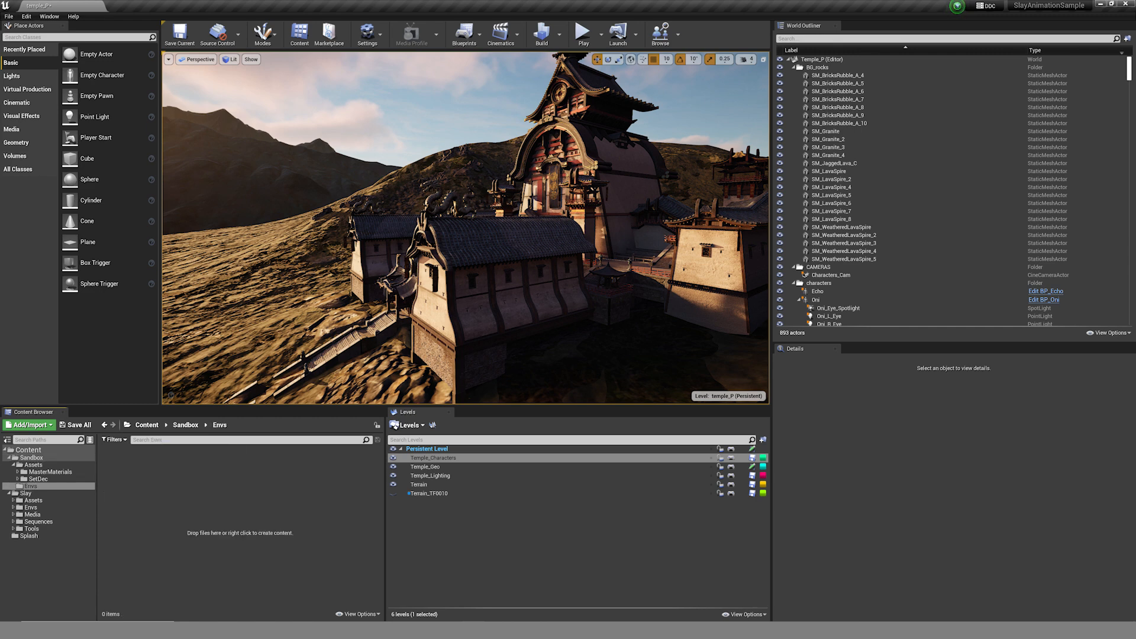
pyautogui.rightClick(182, 501)
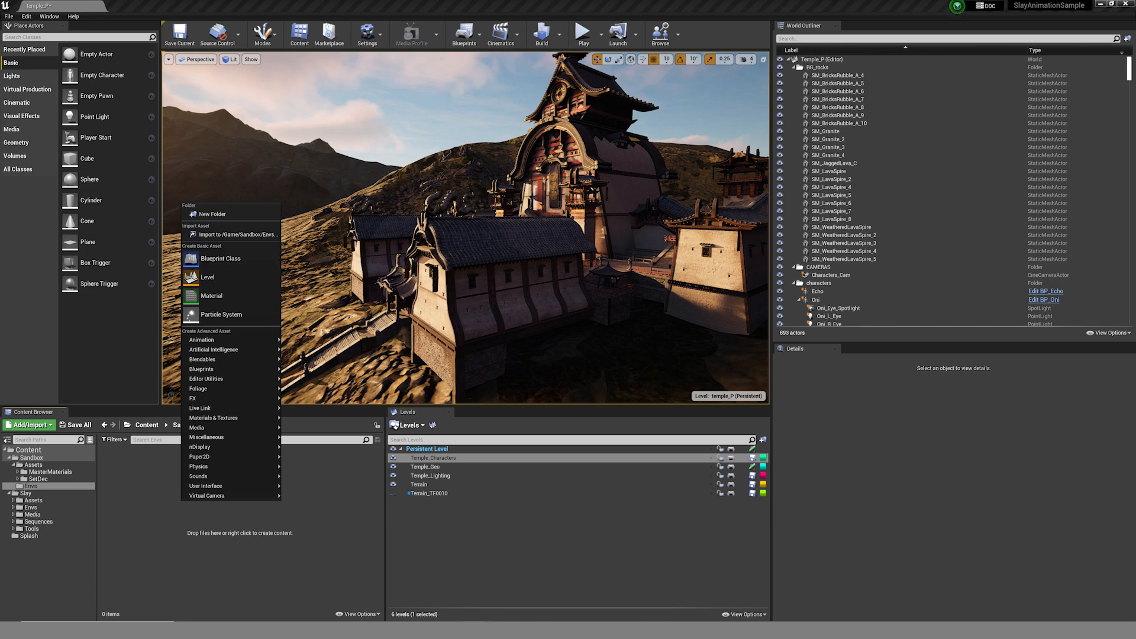
pyautogui.click(212, 213)
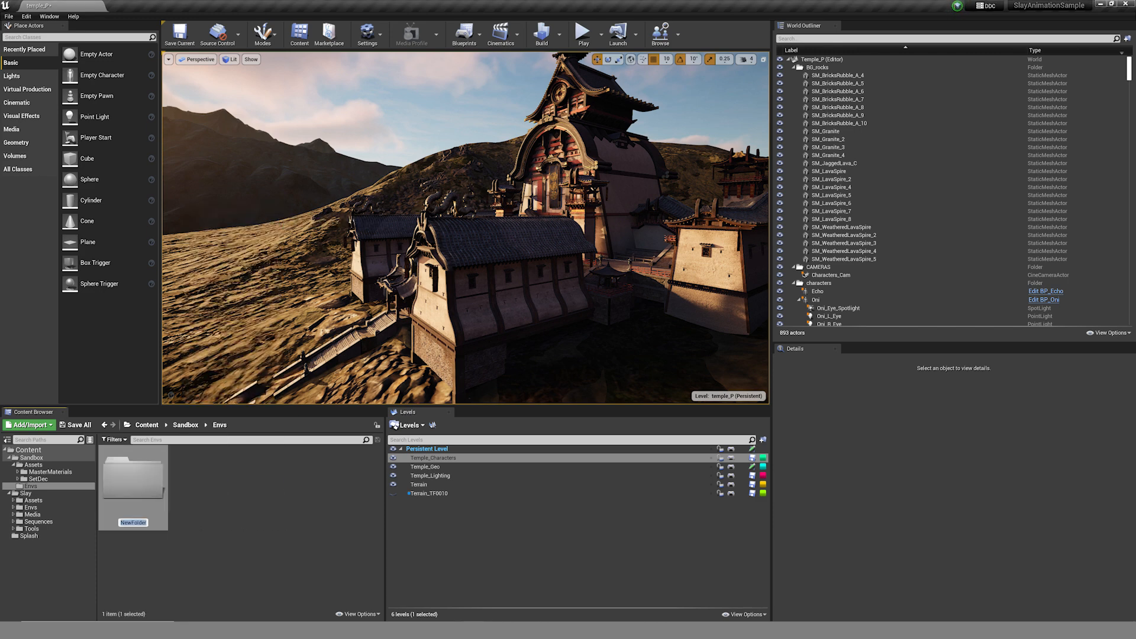
pyautogui.write('Sandbox_Levels')
pyautogui.press('Return')
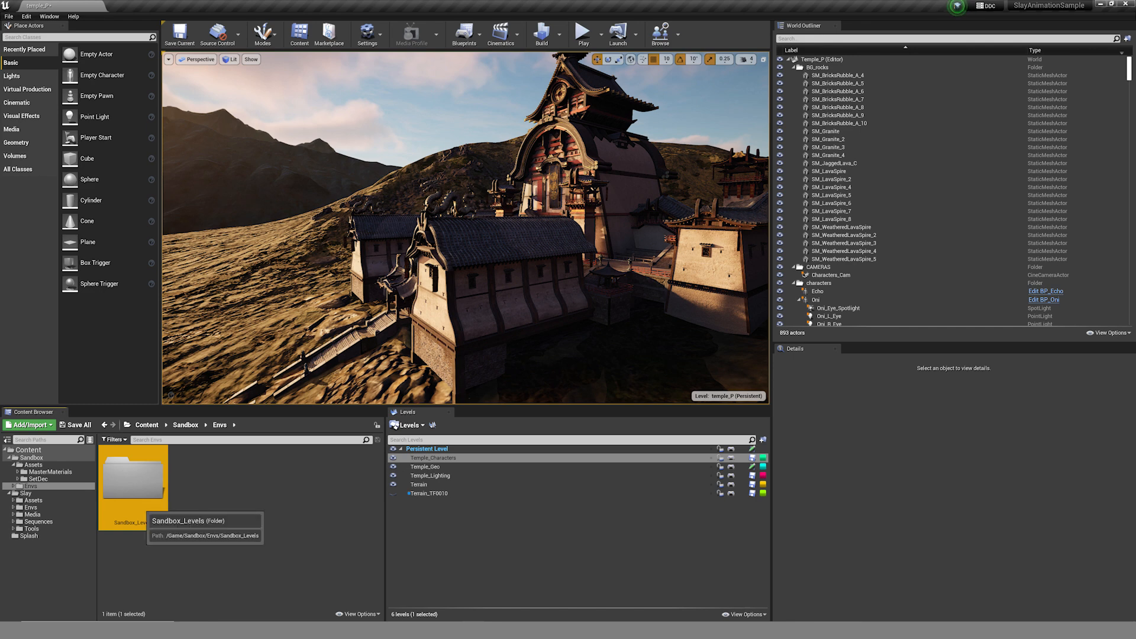
# Create a new level asset named Sandbox_P inside the Sandbox_Levels folder.
pyautogui.doubleClick(138, 500)
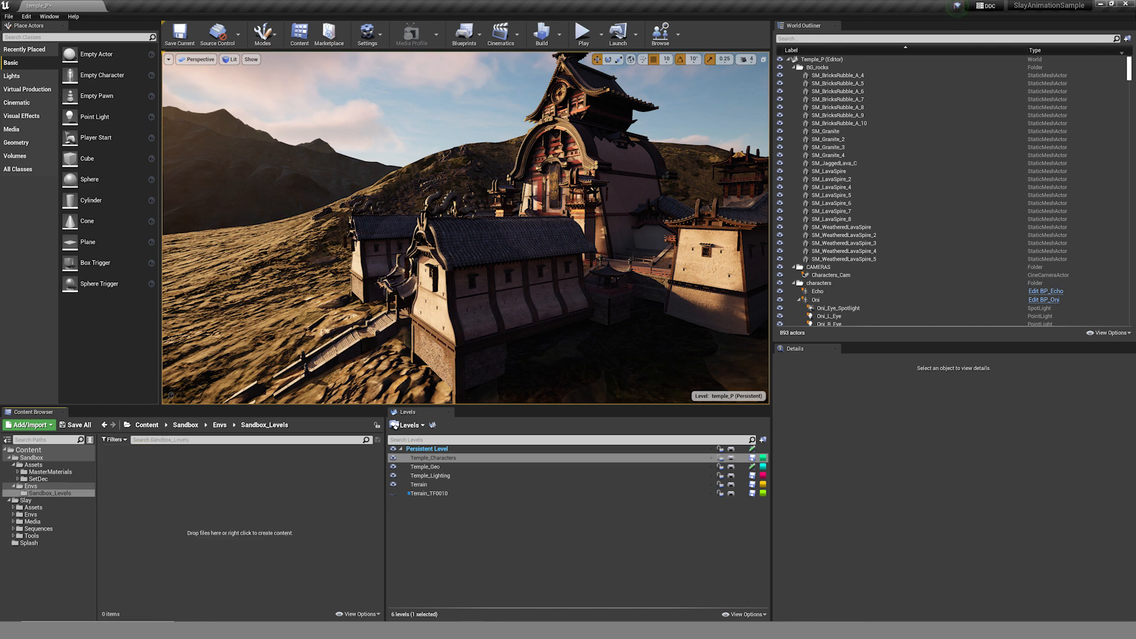
pyautogui.rightClick(159, 513)
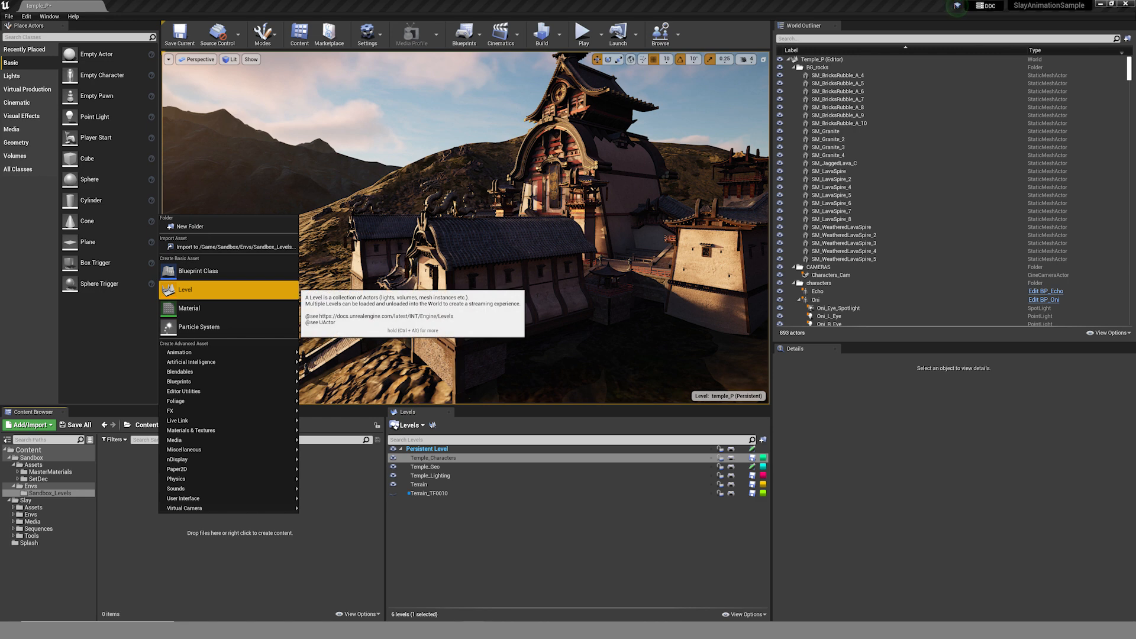
pyautogui.click(195, 289)
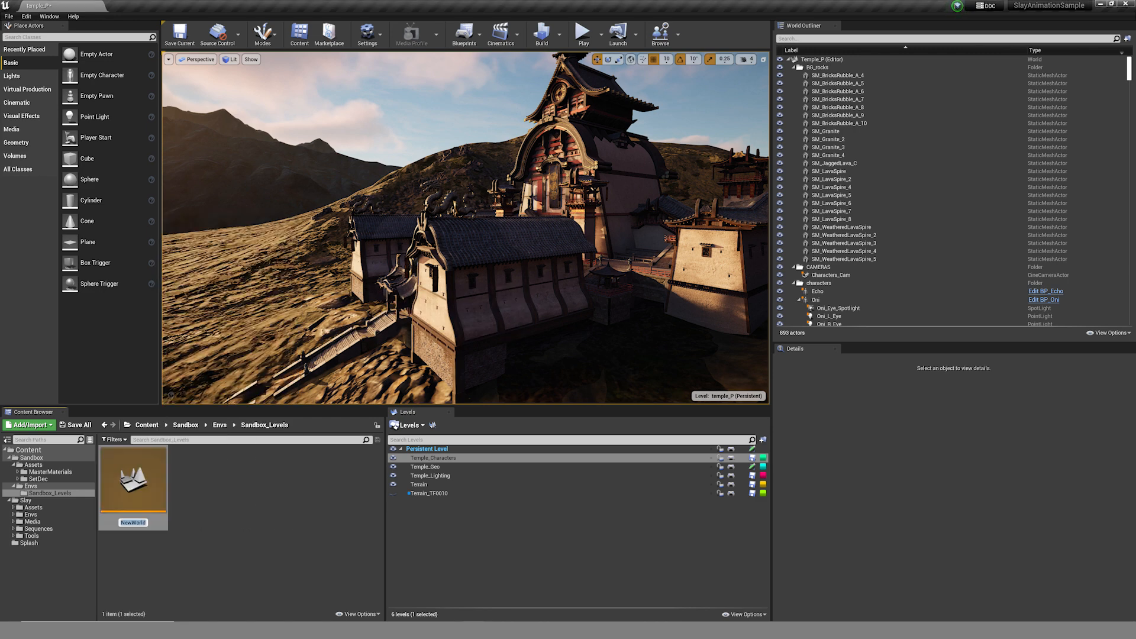
pyautogui.write('Sandbox_P')
pyautogui.press('Return')
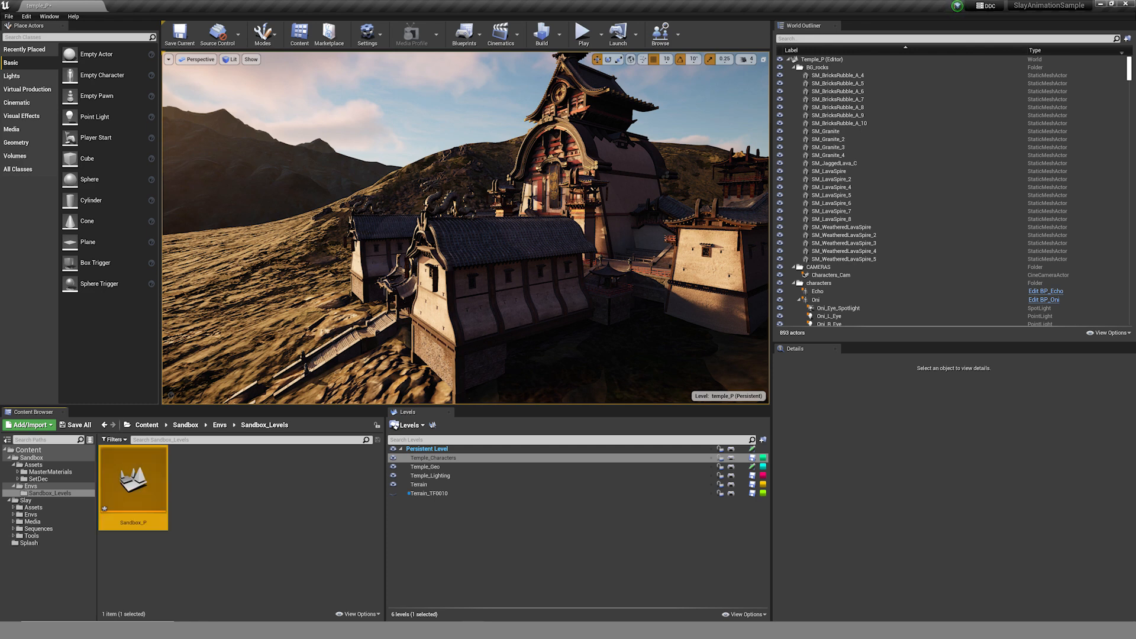
pyautogui.click(249, 533)
# Open the Sandbox_P level without saving any of the pending content changes.
pyautogui.click(427, 450)
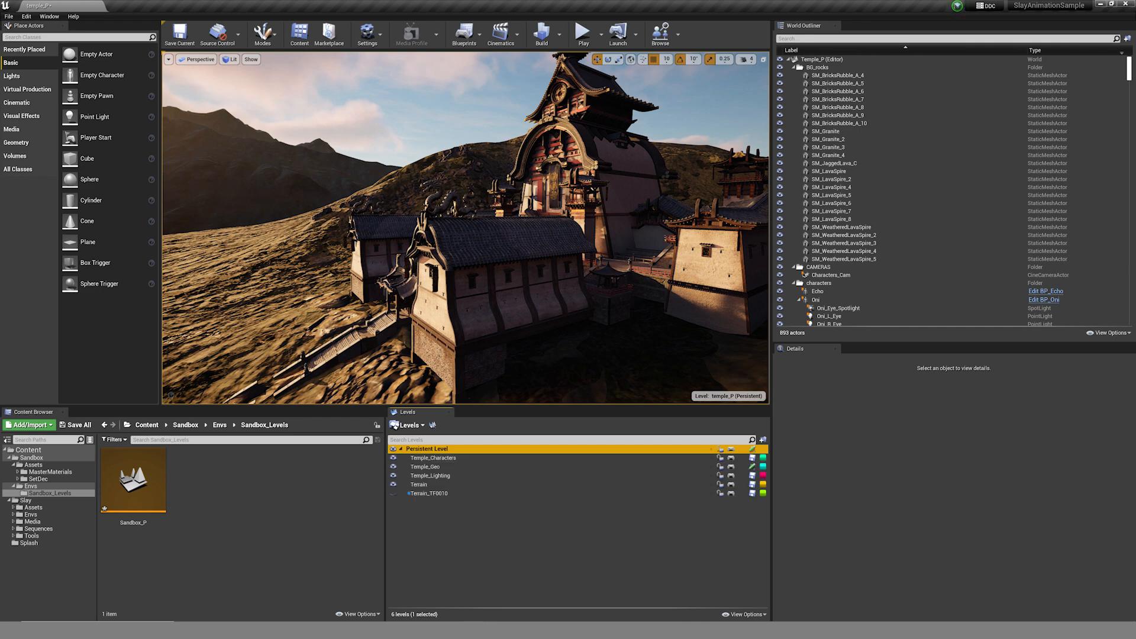
pyautogui.click(249, 533)
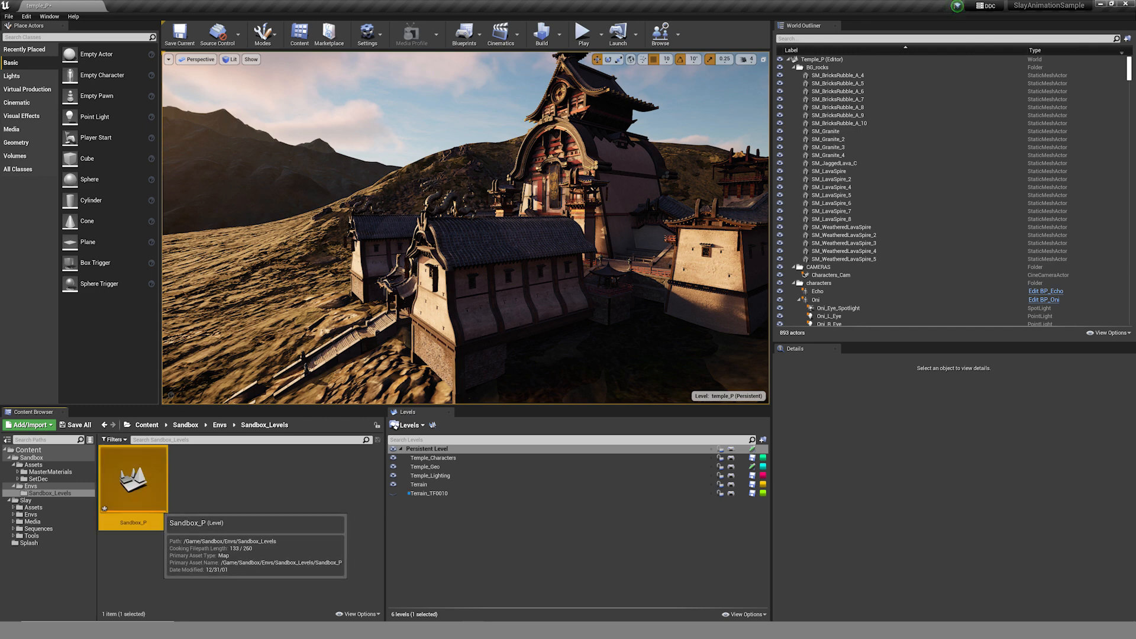
pyautogui.doubleClick(133, 483)
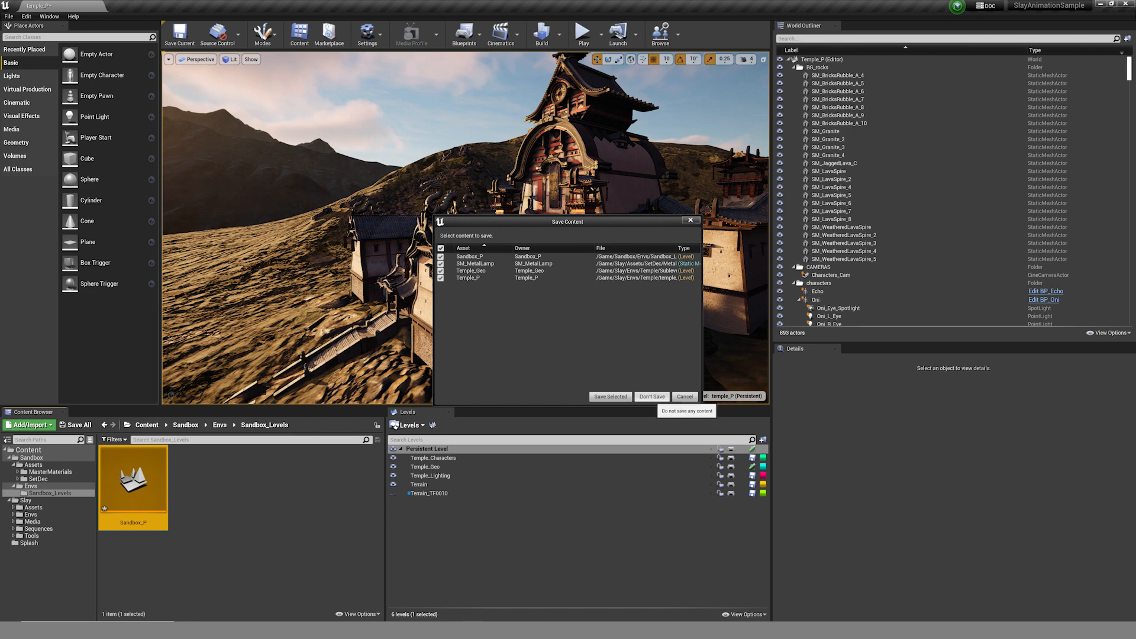
pyautogui.click(652, 397)
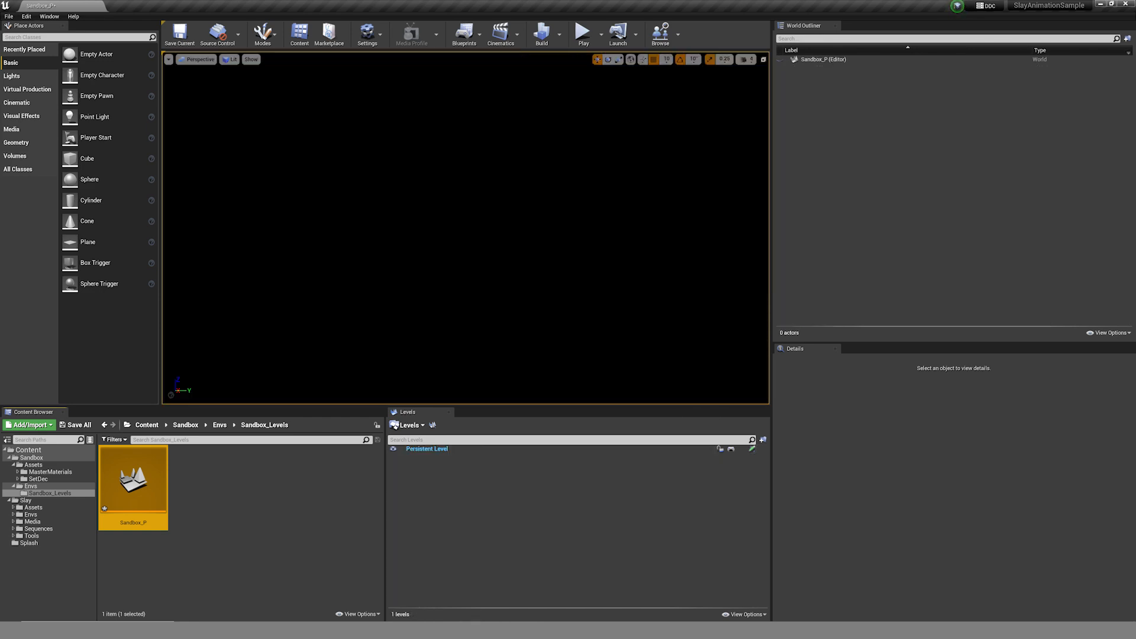
pyautogui.click(241, 533)
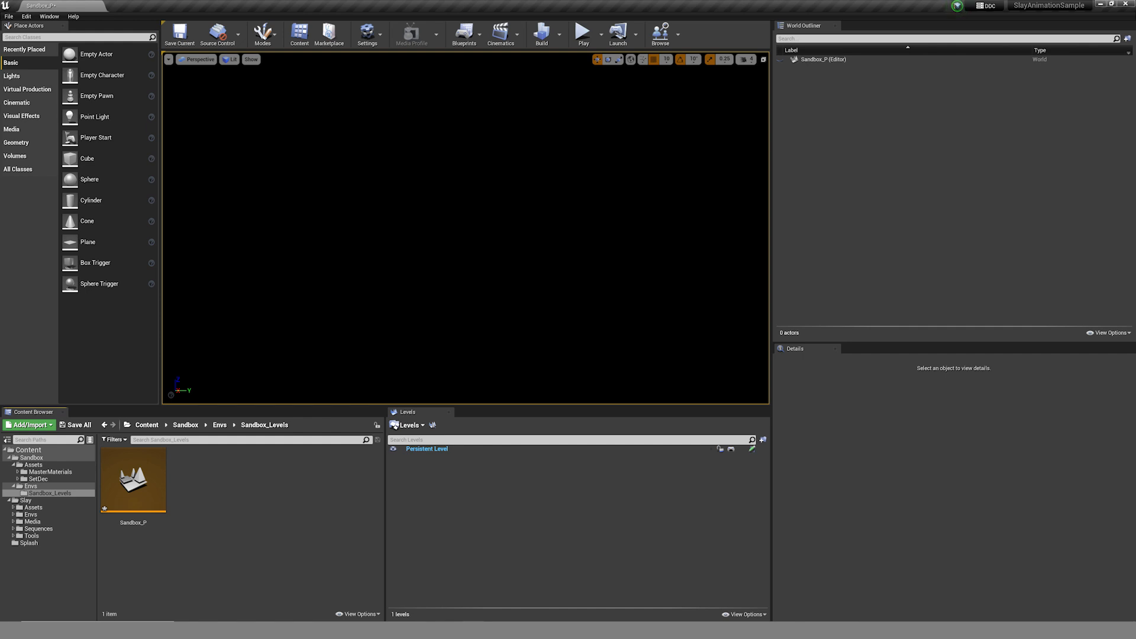
pyautogui.click(427, 449)
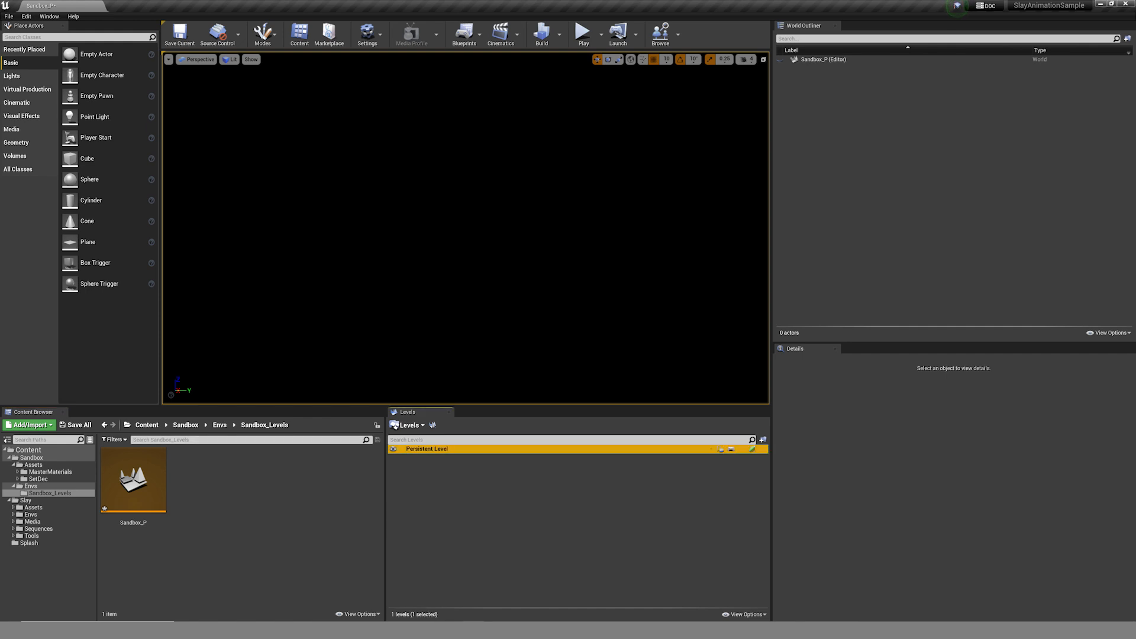
pyautogui.click(133, 479)
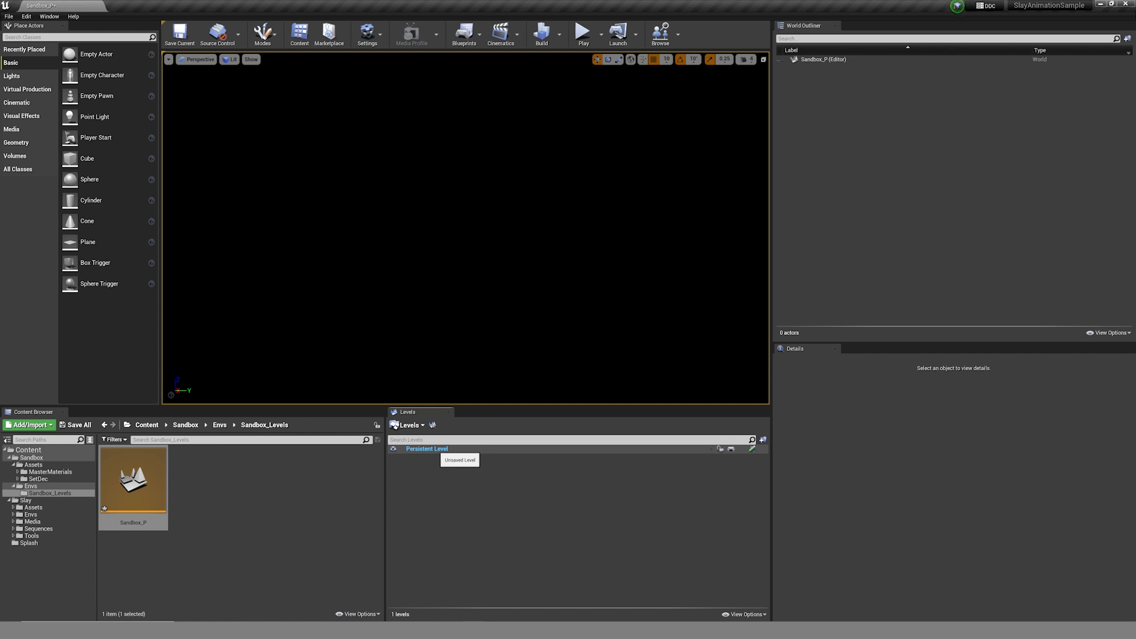
pyautogui.click(261, 503)
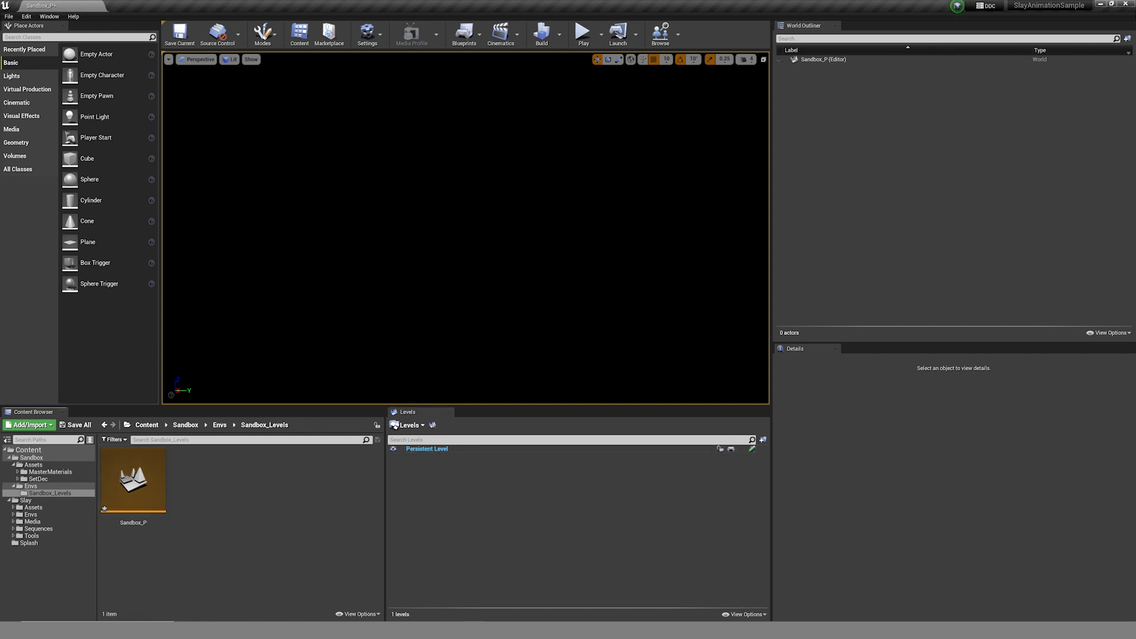
# Create a new folder named Sublevels inside Sandbox_Levels, next to Sandbox_P.
pyautogui.rightClick(200, 532)
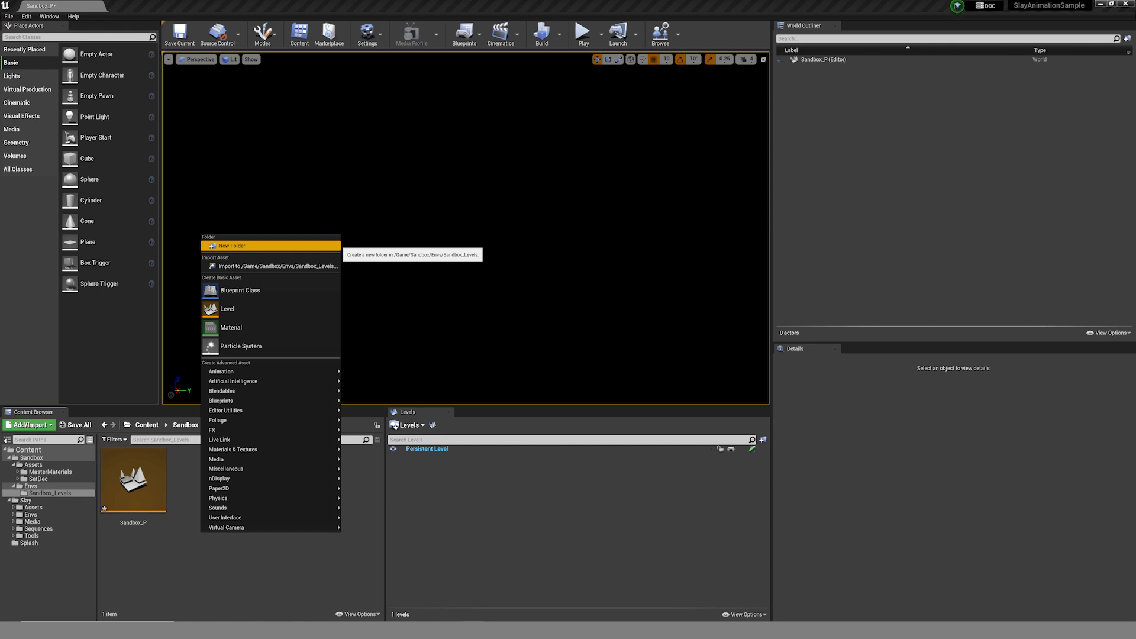
pyautogui.click(242, 245)
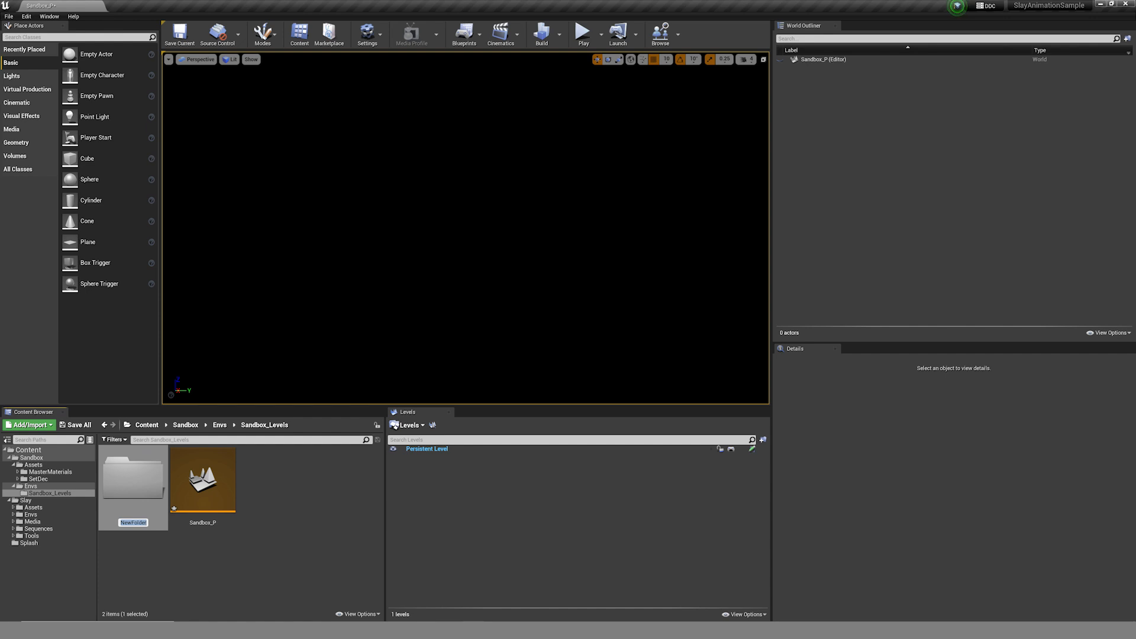
pyautogui.write('Subel')
pyautogui.press('BackSpace')
pyautogui.press('BackSpace')
pyautogui.write('levels')
pyautogui.press('Return')
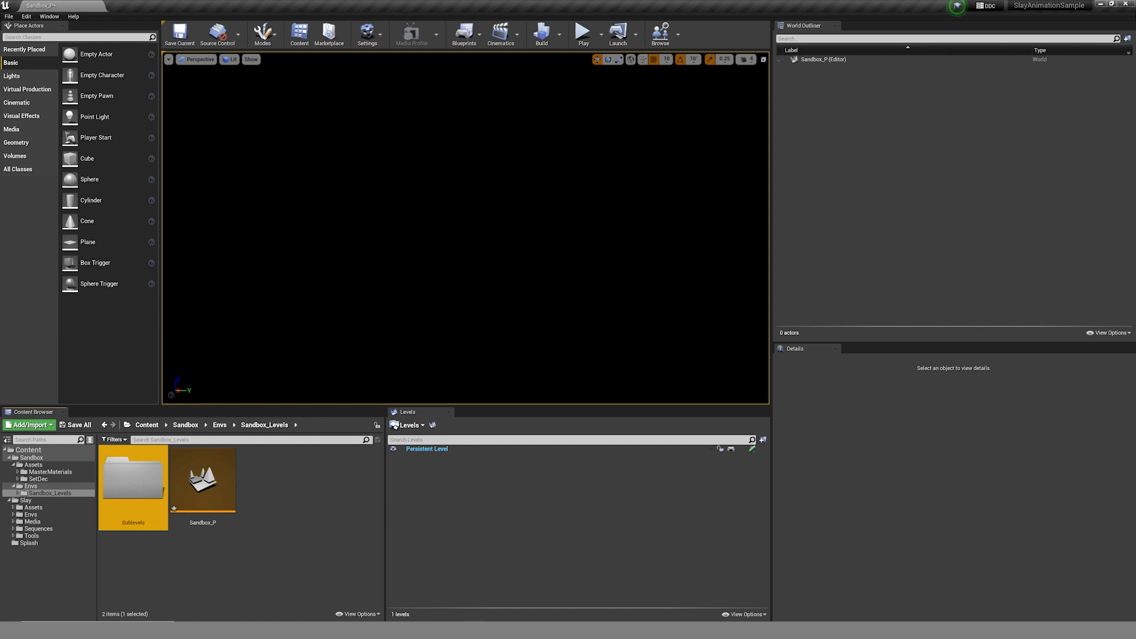
pyautogui.press('Escape')
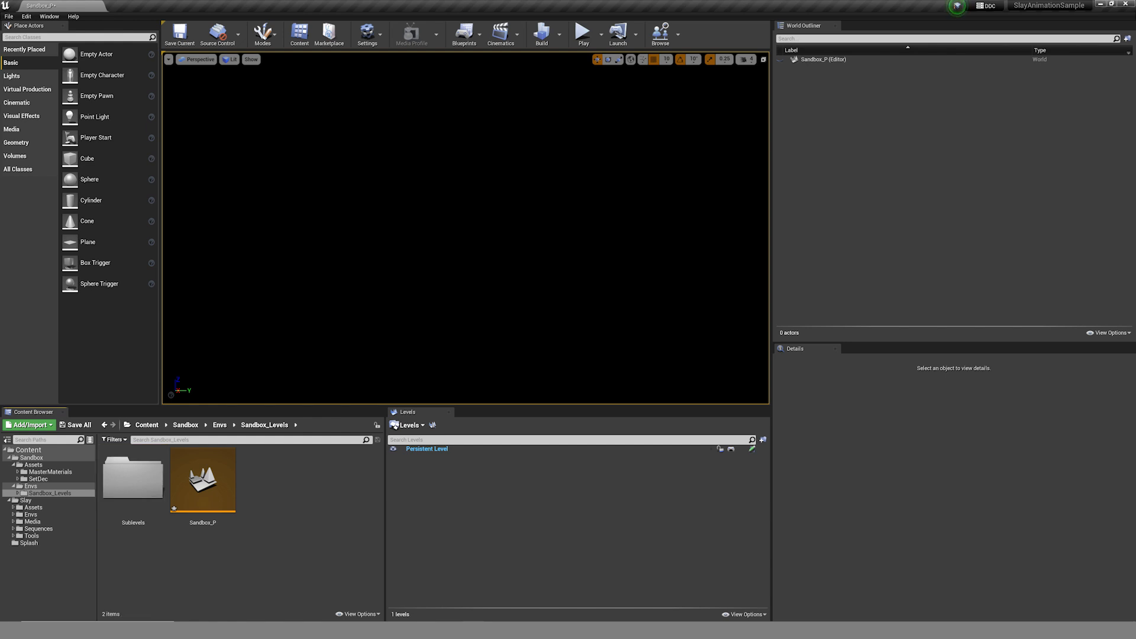
# Create a new level asset named SL_Geo inside the Sublevels folder.
pyautogui.doubleClick(133, 478)
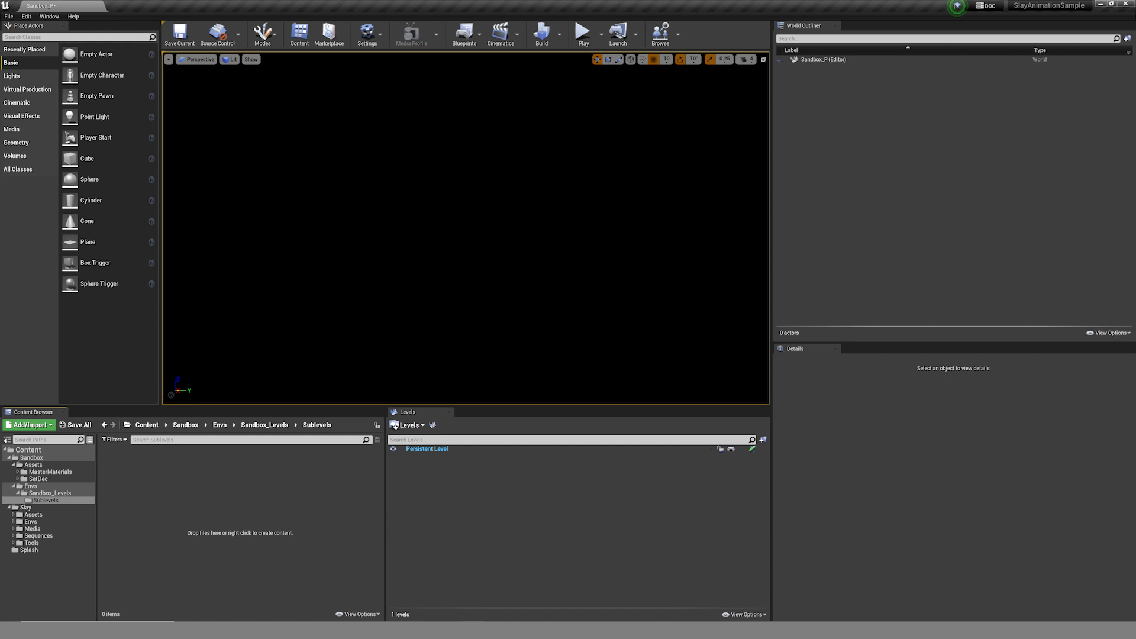
pyautogui.rightClick(137, 479)
pyautogui.click(165, 274)
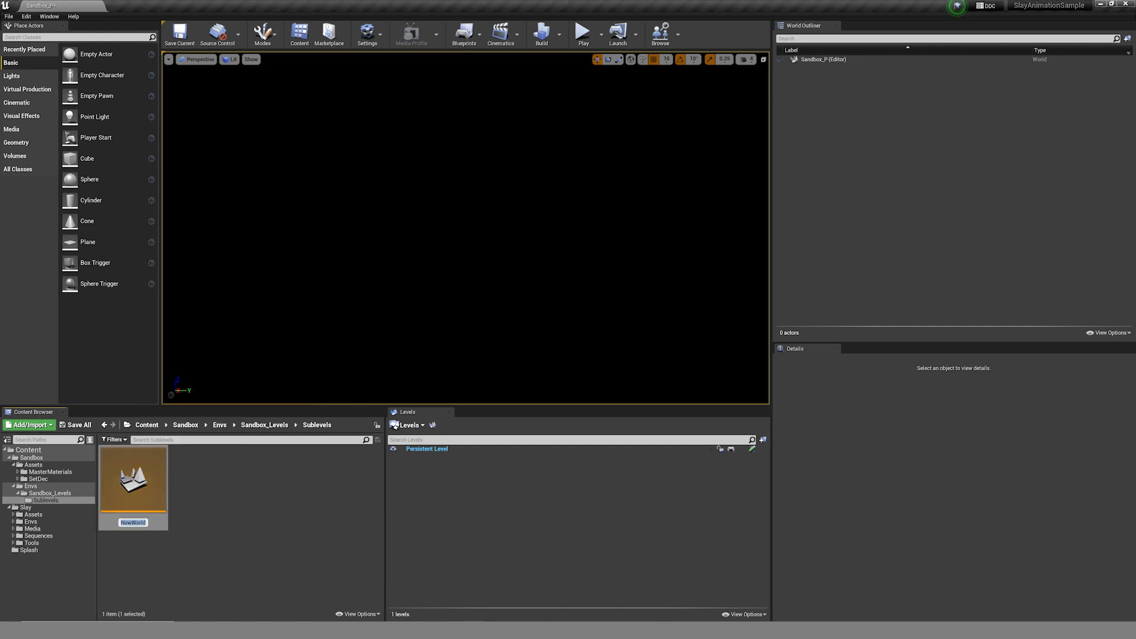
pyautogui.write('SL_Geo')
pyautogui.press('Return')
pyautogui.click(219, 536)
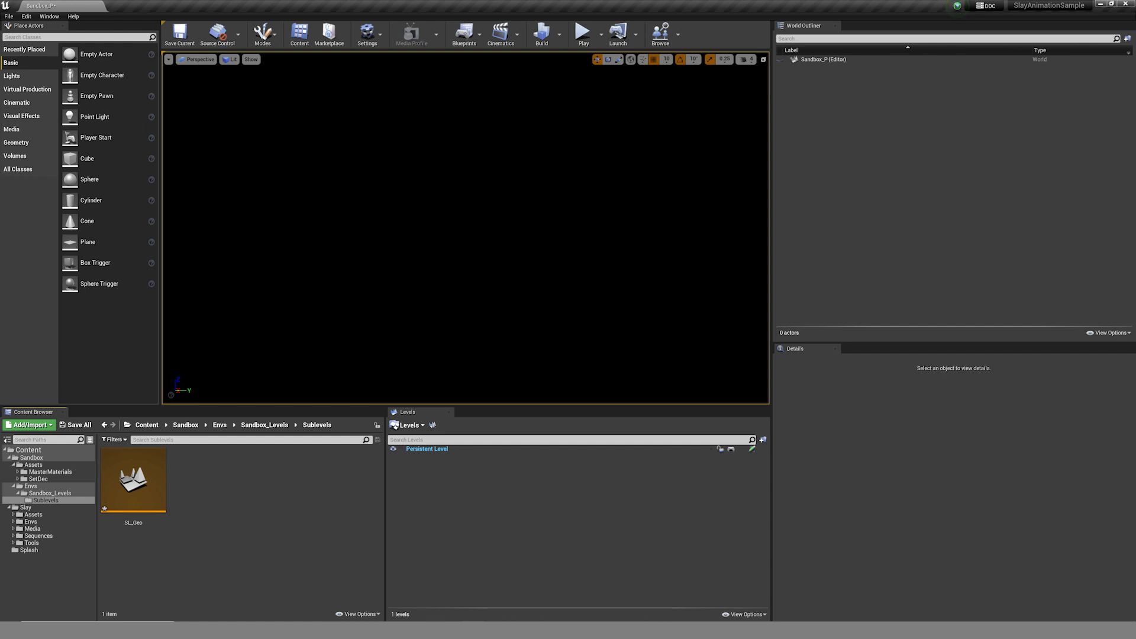
pyautogui.moveTo(131, 476); pyautogui.dragTo(440, 459)
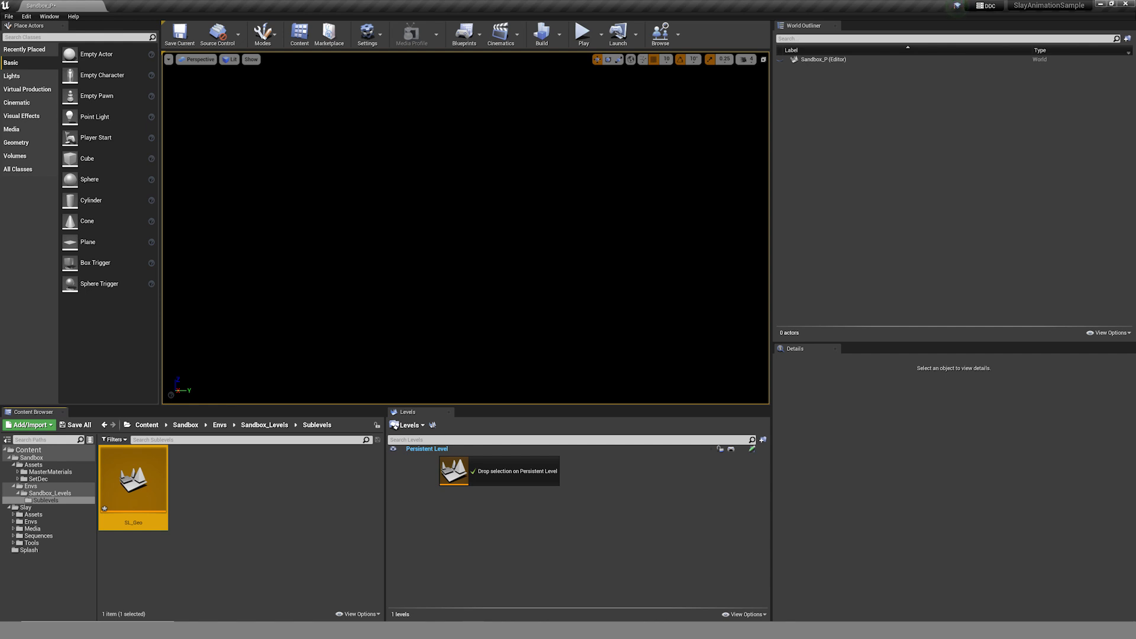
pyautogui.moveTo(440, 457); pyautogui.dragTo(440, 458)
pyautogui.moveTo(439, 458); pyautogui.dragTo(441, 457)
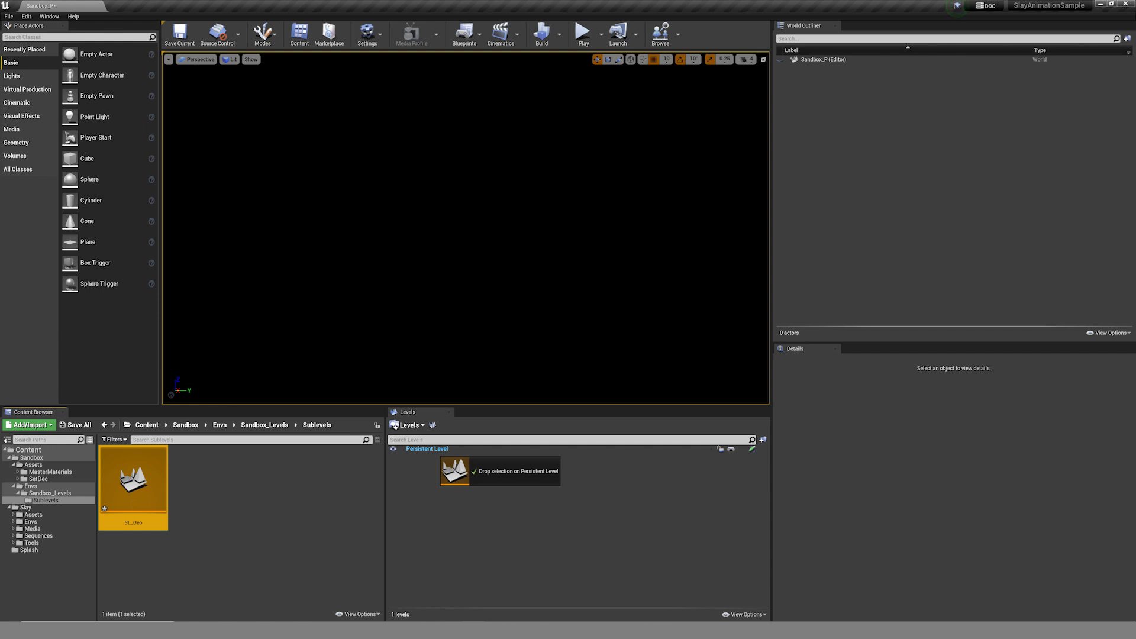
pyautogui.moveTo(441, 458); pyautogui.dragTo(205, 490)
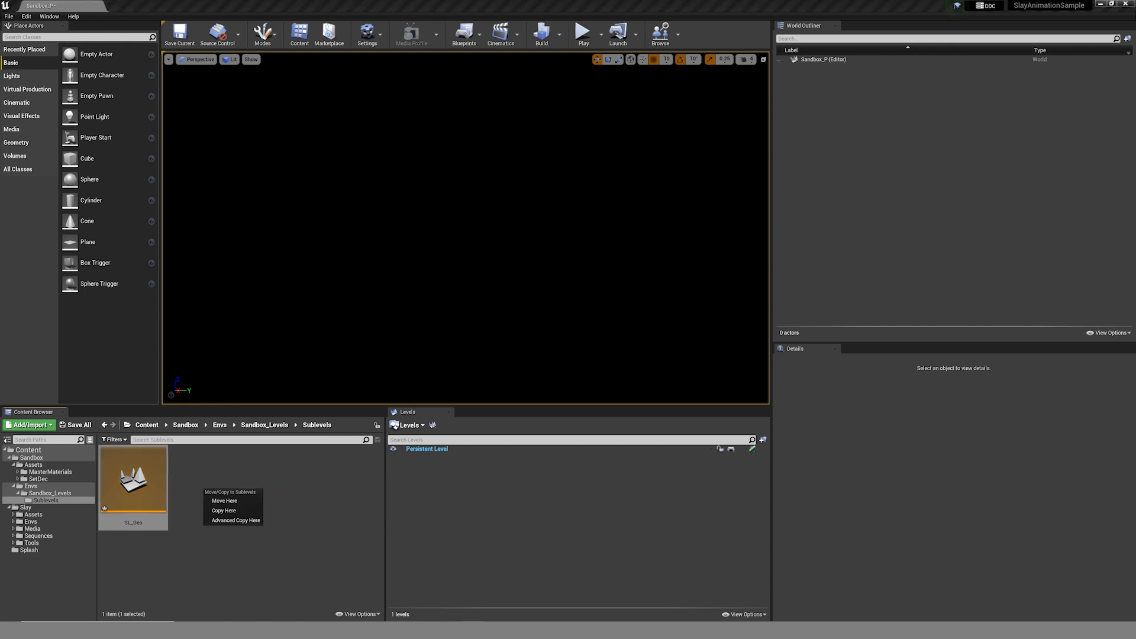
pyautogui.click(295, 503)
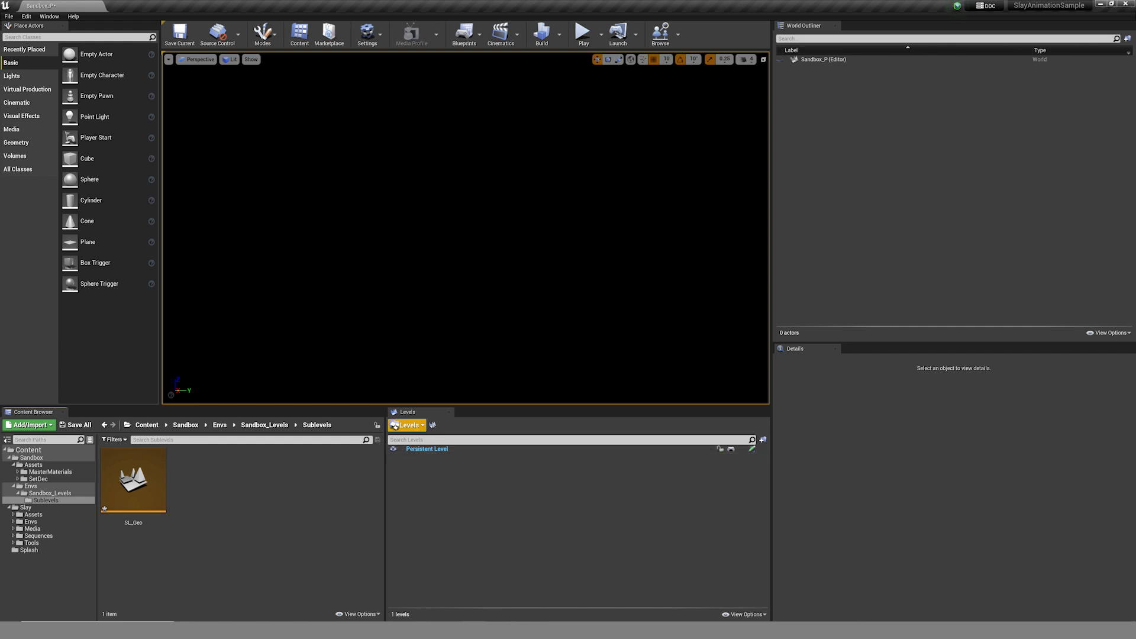
# Add the existing SL_Geo level from the Sublevels folder as a sublevel of Sandbox_P's persistent level.
pyautogui.click(407, 425)
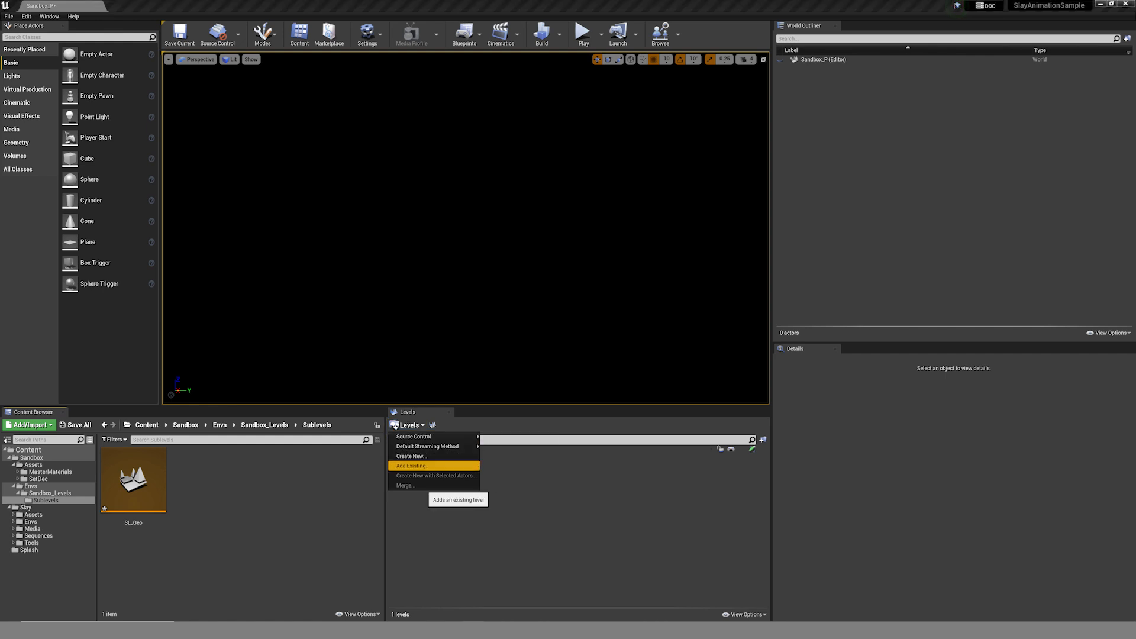
pyautogui.click(420, 466)
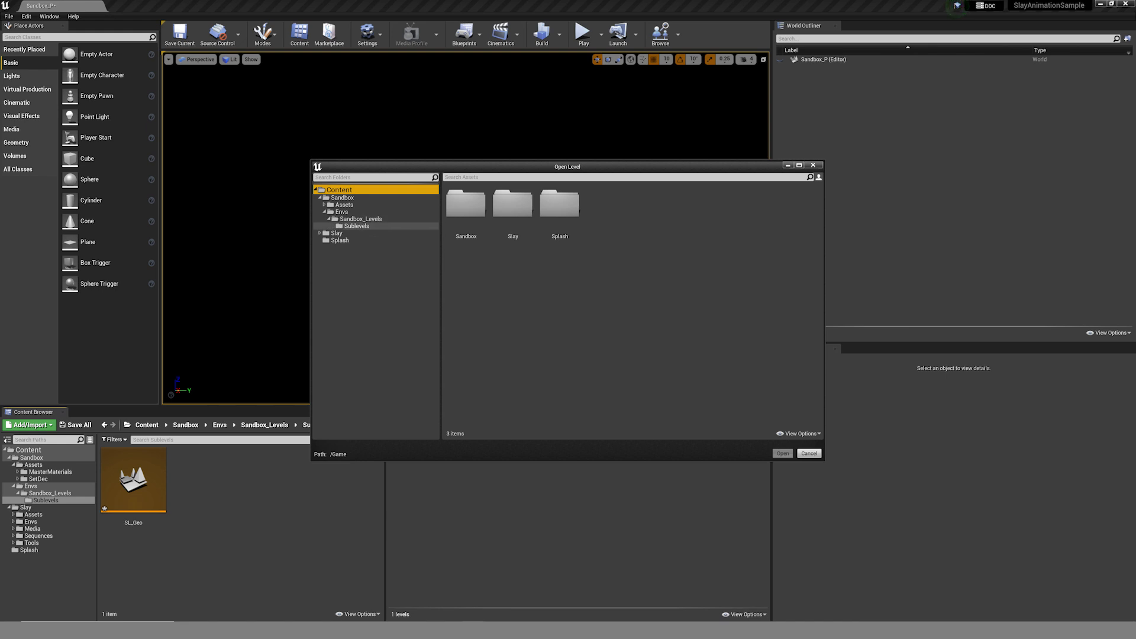
pyautogui.click(476, 217)
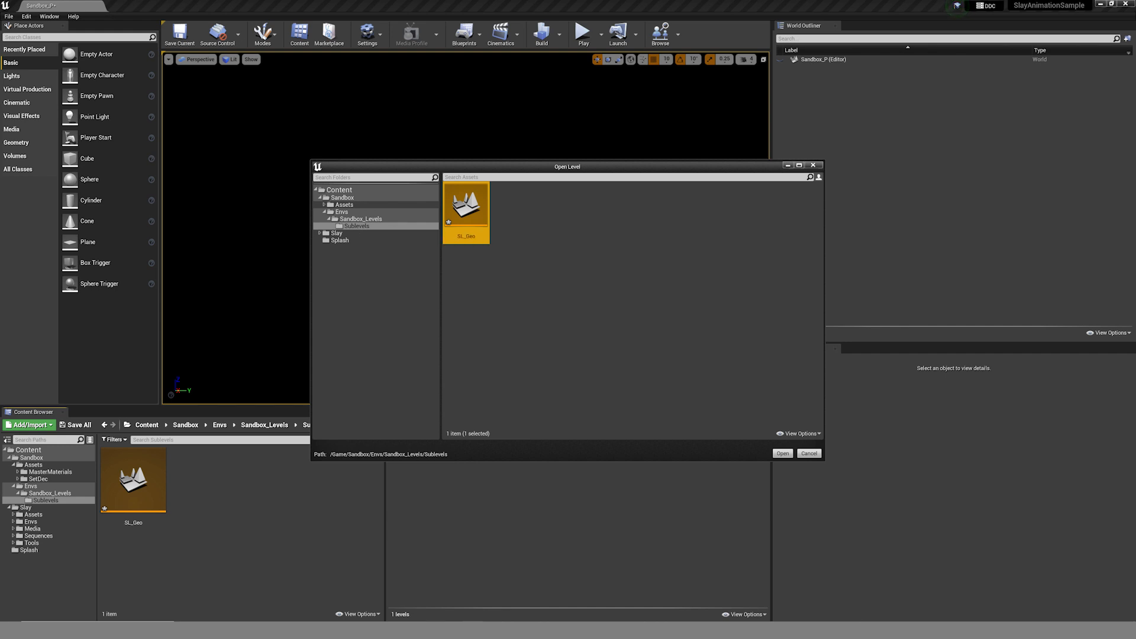
pyautogui.click(568, 284)
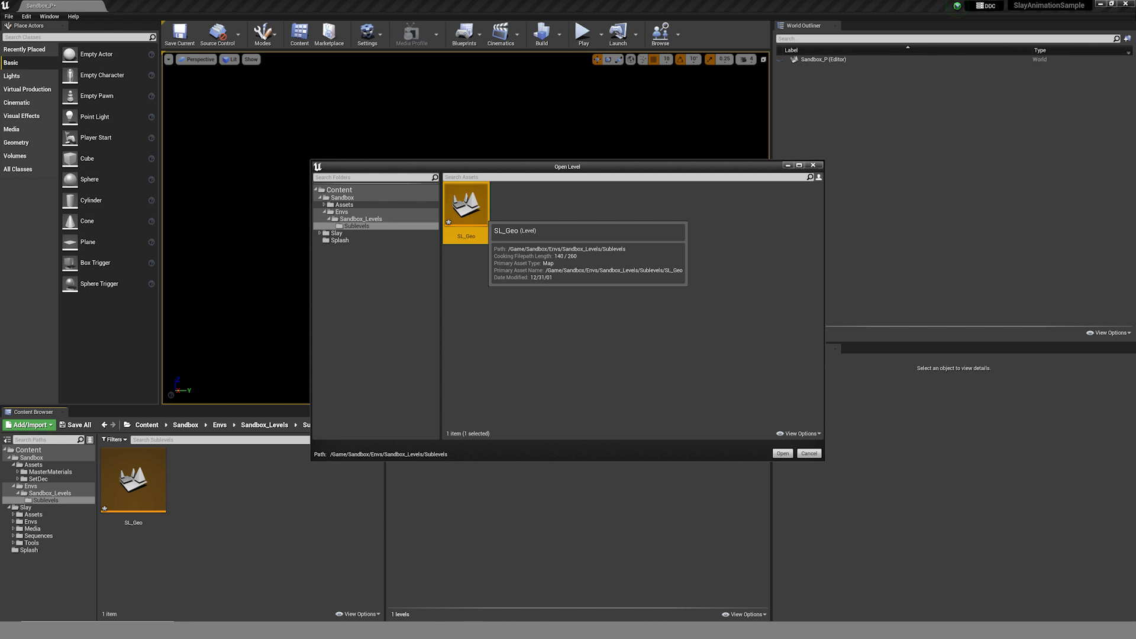
pyautogui.click(466, 207)
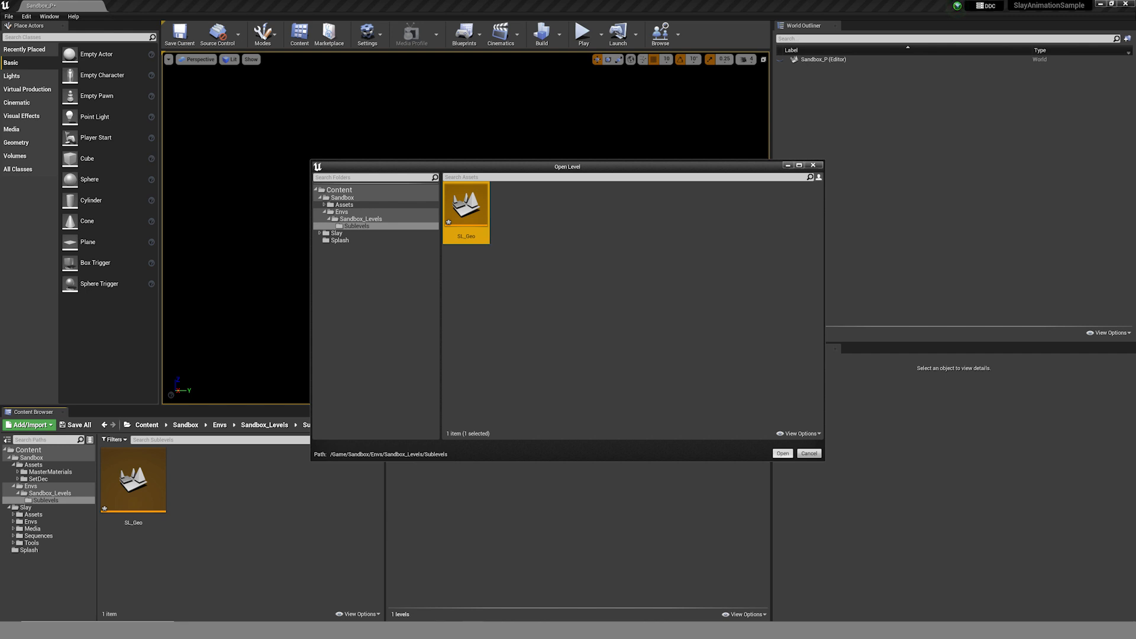
pyautogui.click(782, 454)
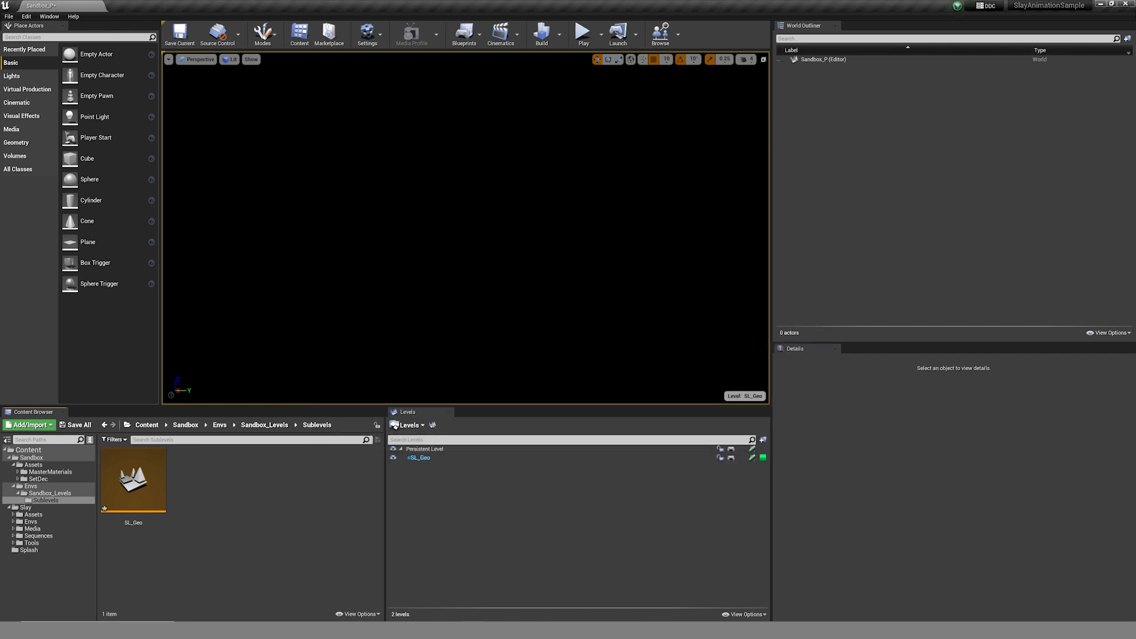
pyautogui.click(426, 449)
pyautogui.click(422, 458)
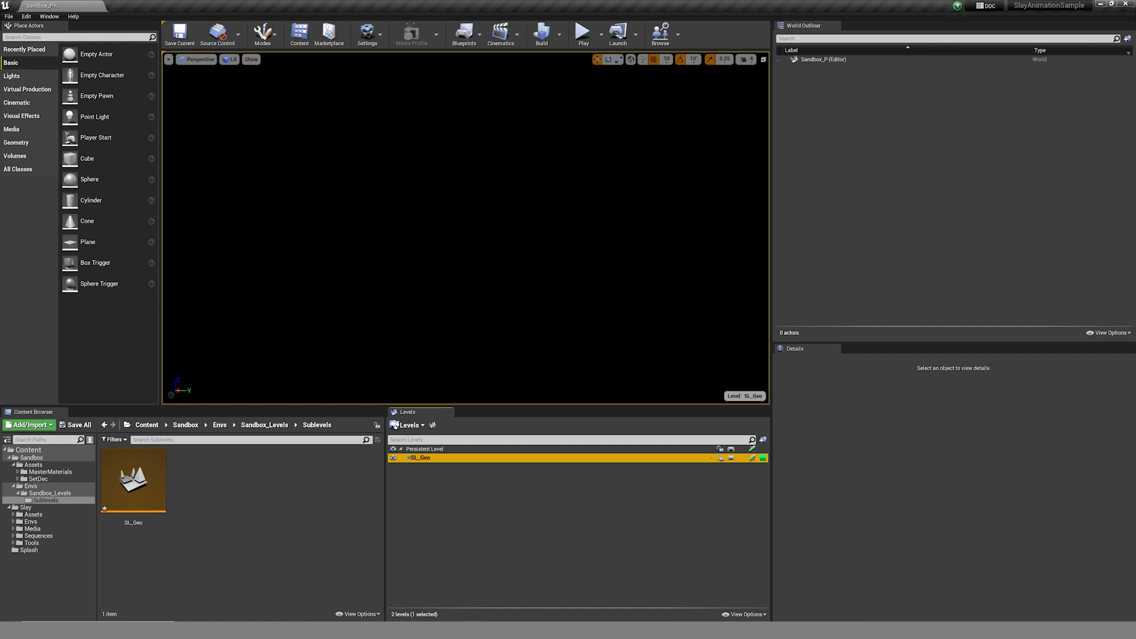
pyautogui.click(453, 497)
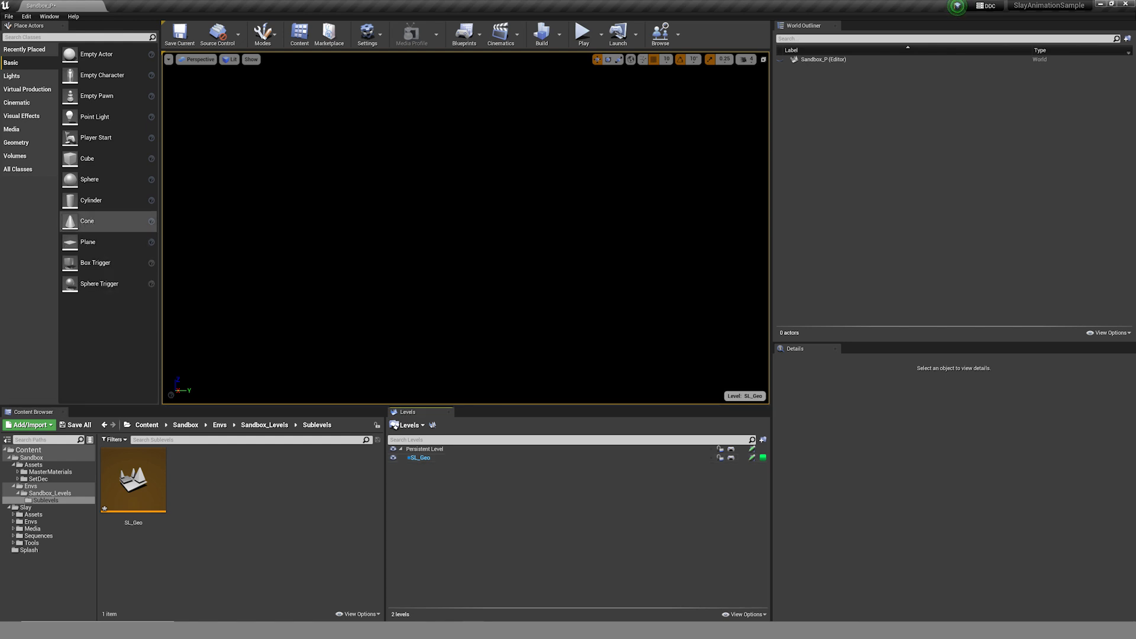
# Add a Plane actor to the SL_Geo level and set its location to 0, 0, 0.
pyautogui.moveTo(78, 246); pyautogui.dragTo(449, 306)
pyautogui.moveTo(449, 306)
pyautogui.mouseDown(button='right')
pyautogui.moveTo(438, 304)
pyautogui.moveTo(450, 309)
pyautogui.mouseUp(button='right')
pyautogui.press('w')
pyautogui.press('s')
pyautogui.click(924, 436)
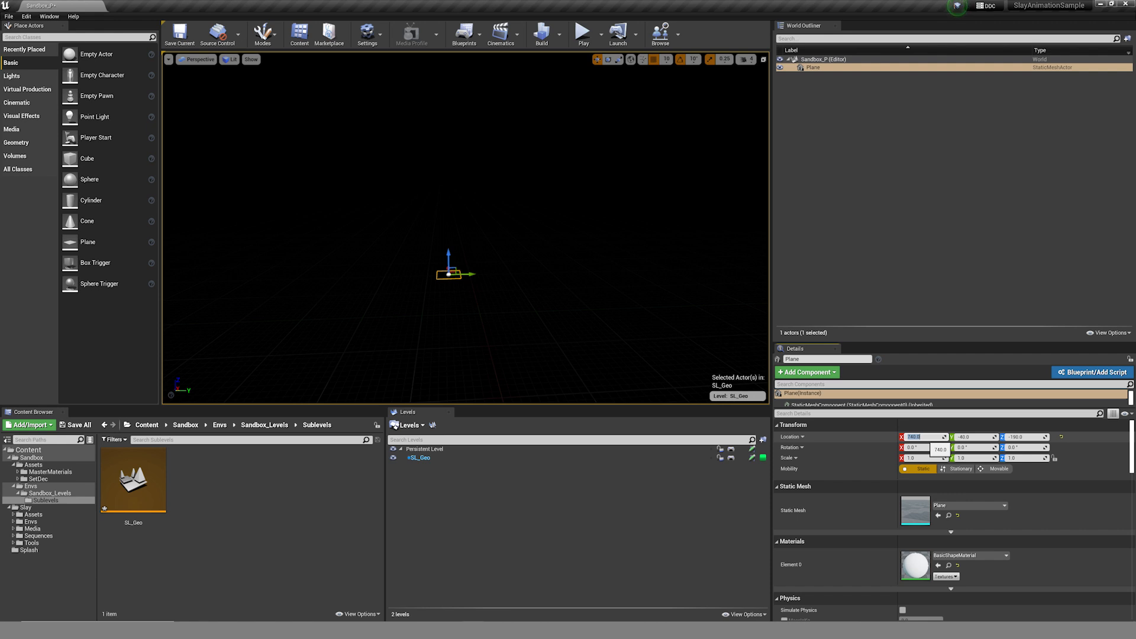
pyautogui.write('0')
pyautogui.press('Tab')
pyautogui.write('0')
pyautogui.press('Tab')
pyautogui.write('0')
pyautogui.press('Return')
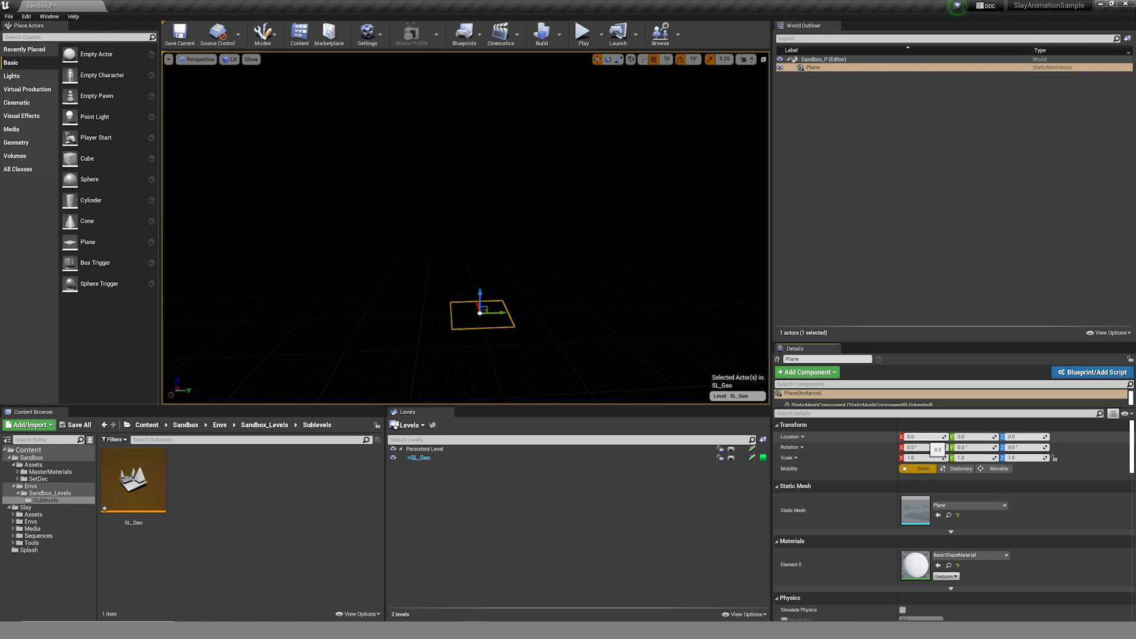
# Set the Plane's scale to 50 on the X, Y and Z axes.
pyautogui.click(923, 458)
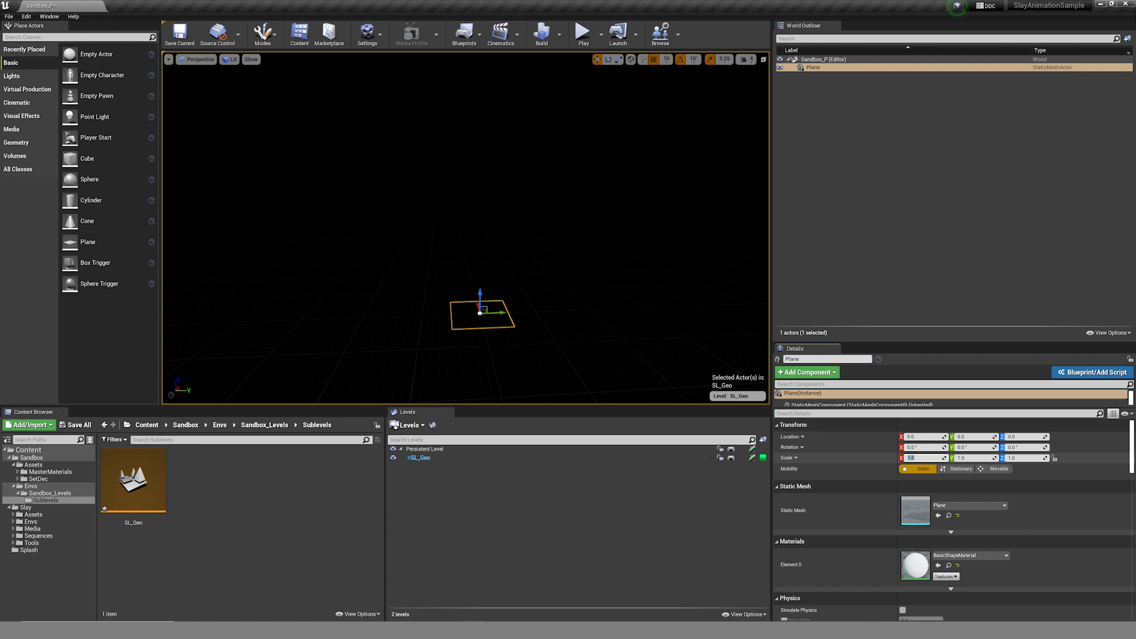
pyautogui.write('50')
pyautogui.press('Tab')
pyautogui.write('50')
pyautogui.press('Tab')
pyautogui.write('50')
pyautogui.press('Return')
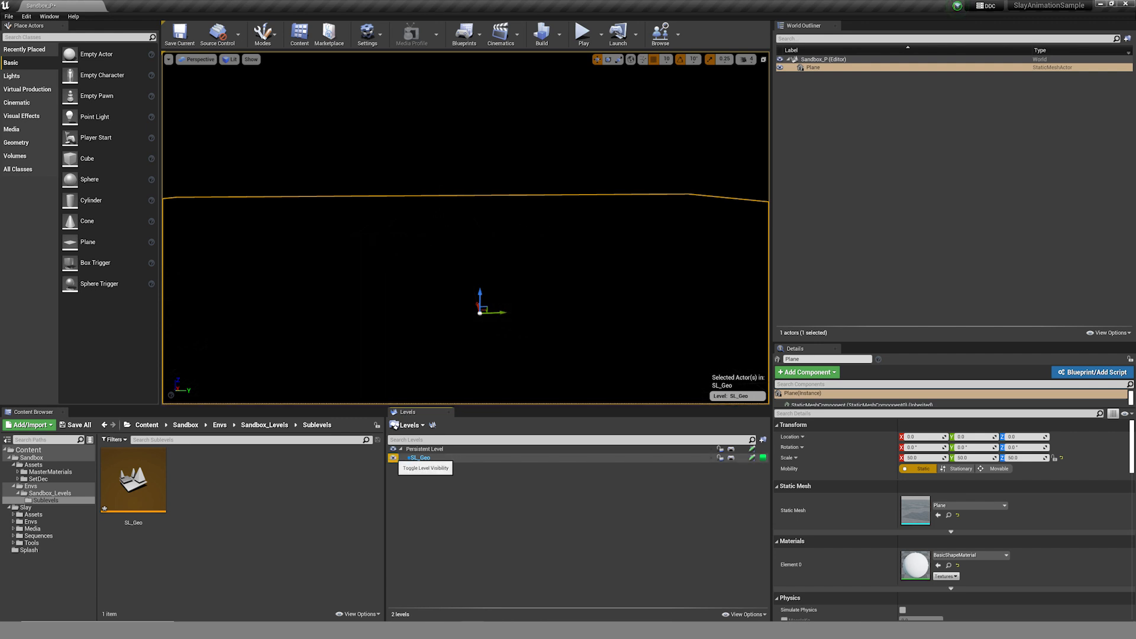
# Hide and show the SL_Geo sublevel to check that the Plane actor belongs to it.
pyautogui.click(393, 458)
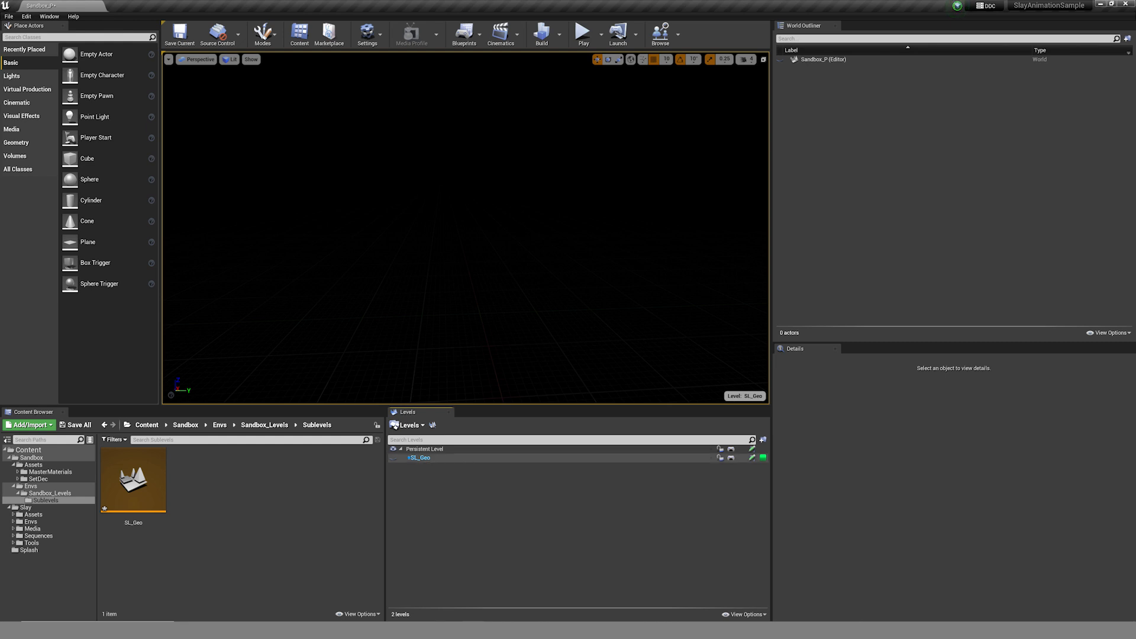
pyautogui.click(393, 457)
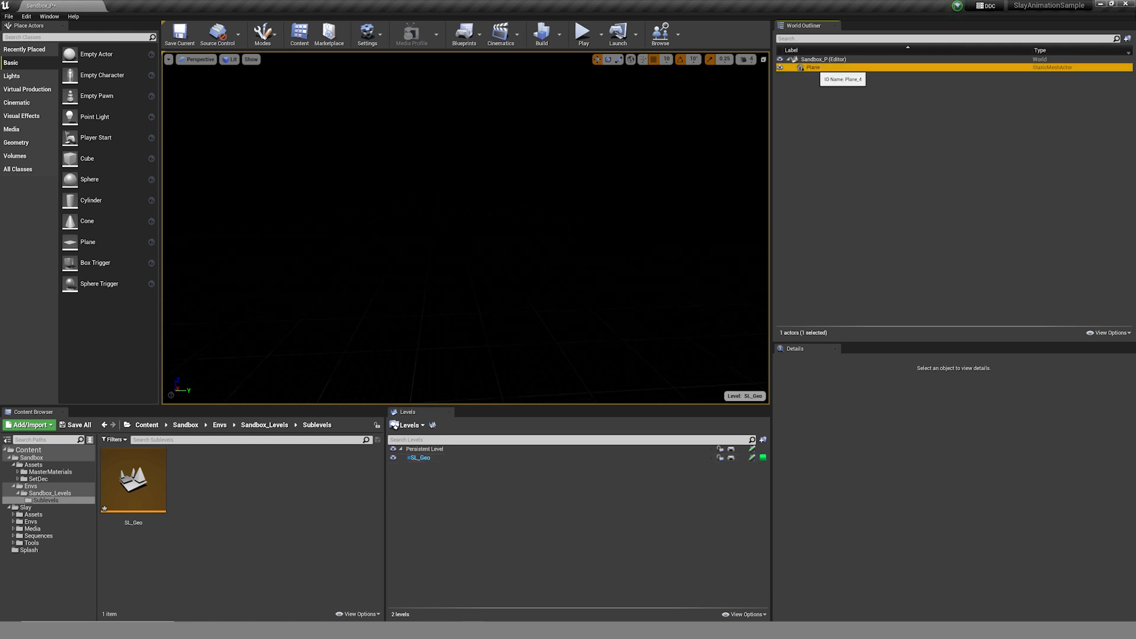
pyautogui.click(814, 67)
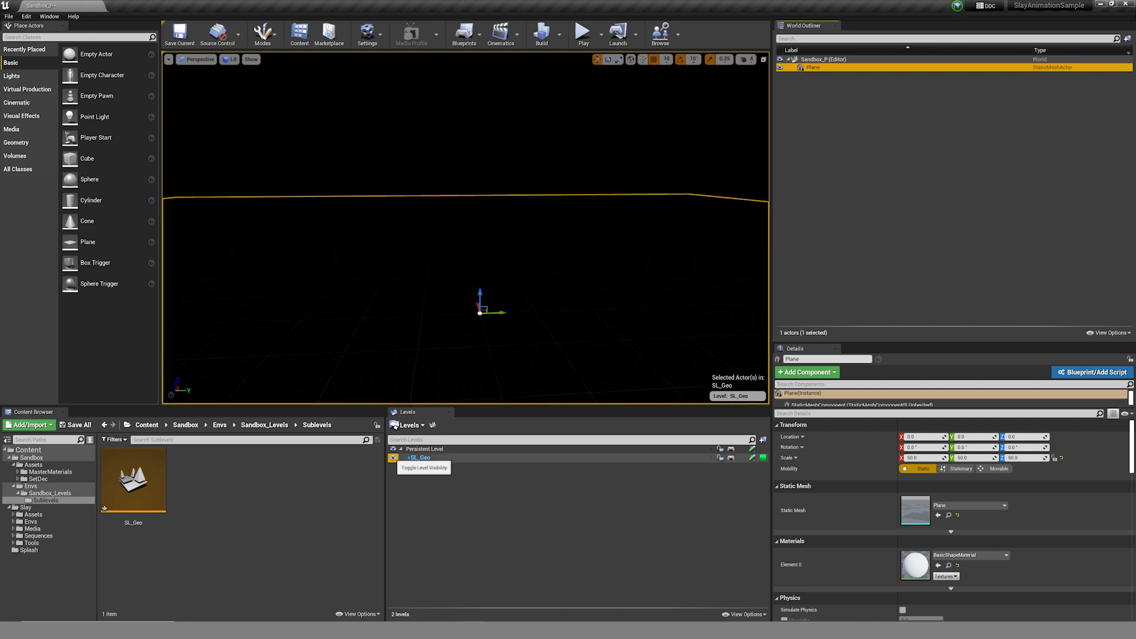
pyautogui.click(393, 458)
pyautogui.click(393, 458)
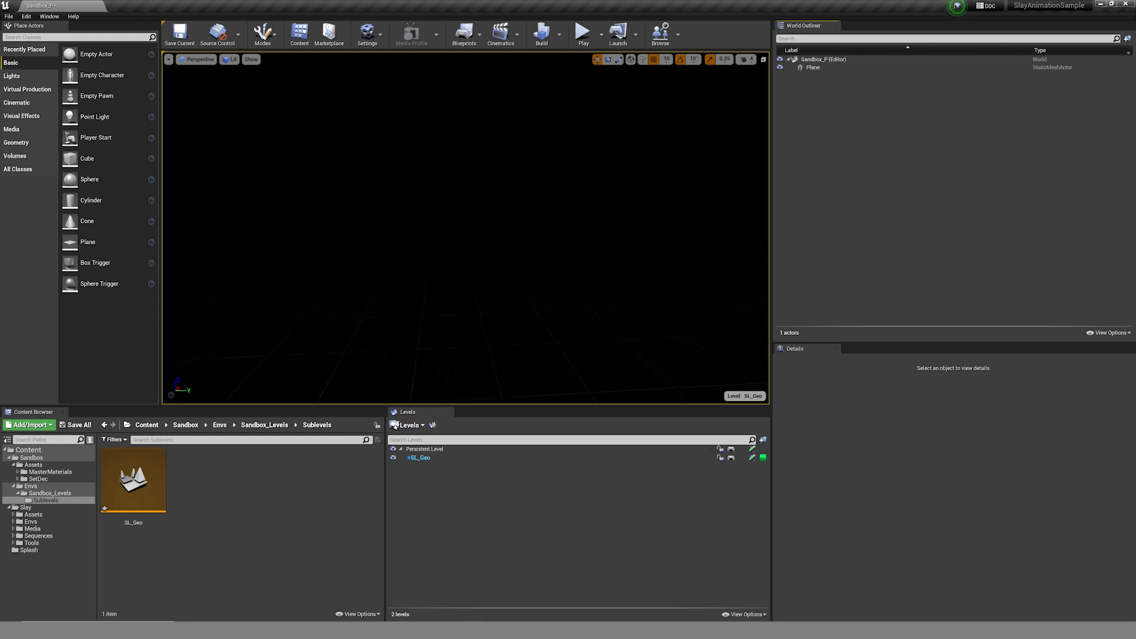
# Create a new sublevel from the Empty Level template and save it as LSL_Lighting in the Sublevels folder.
pyautogui.click(395, 426)
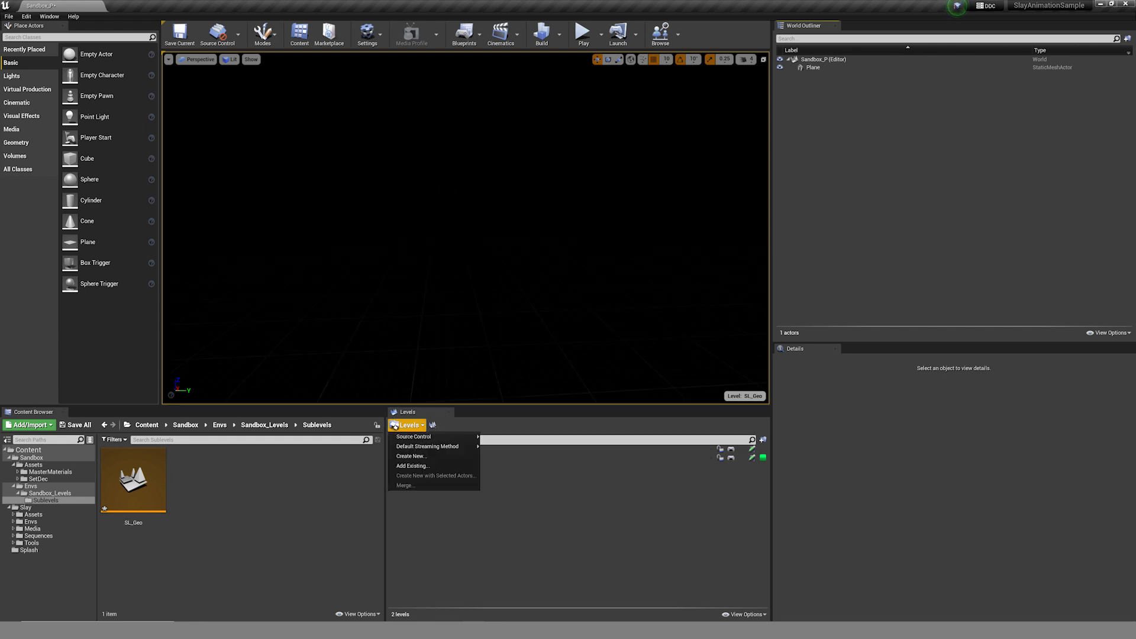
pyautogui.click(411, 456)
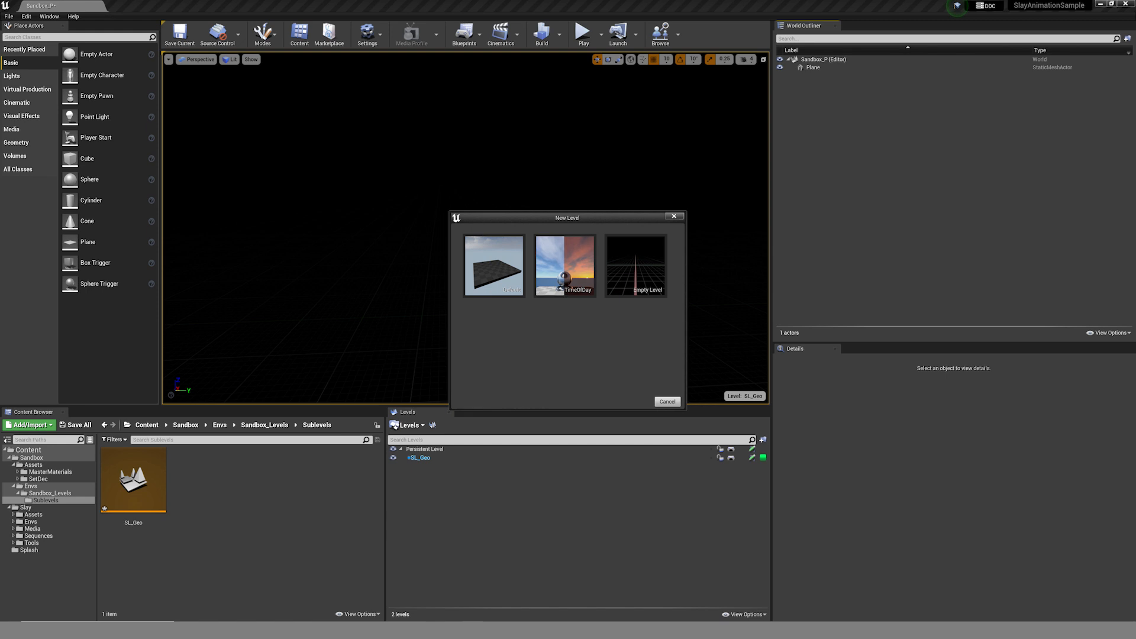
pyautogui.click(635, 266)
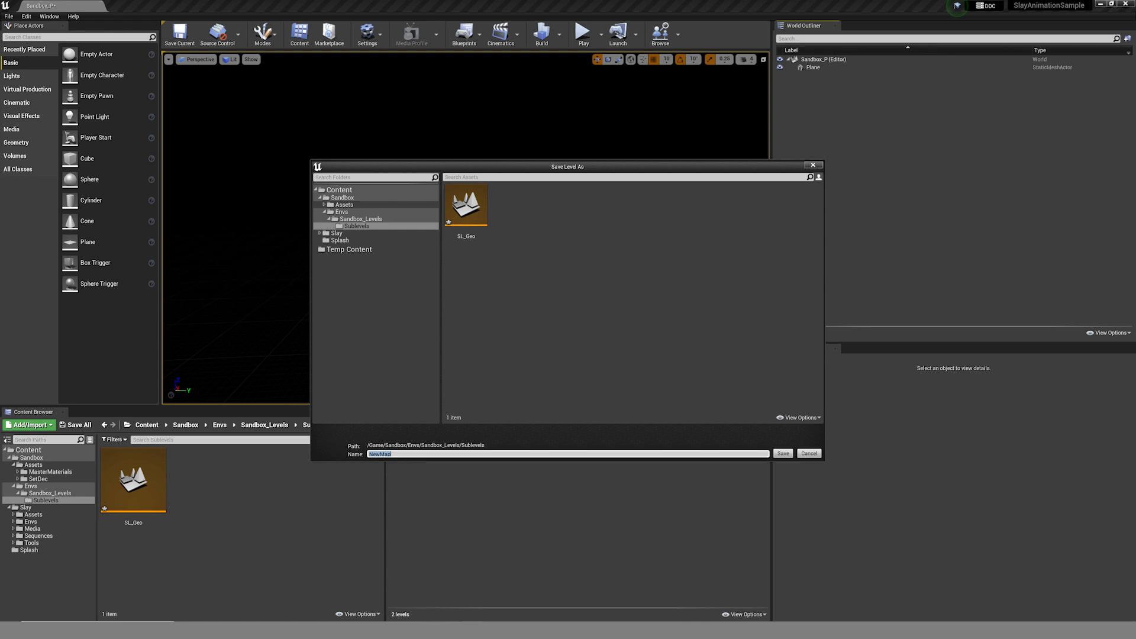
pyautogui.click(357, 227)
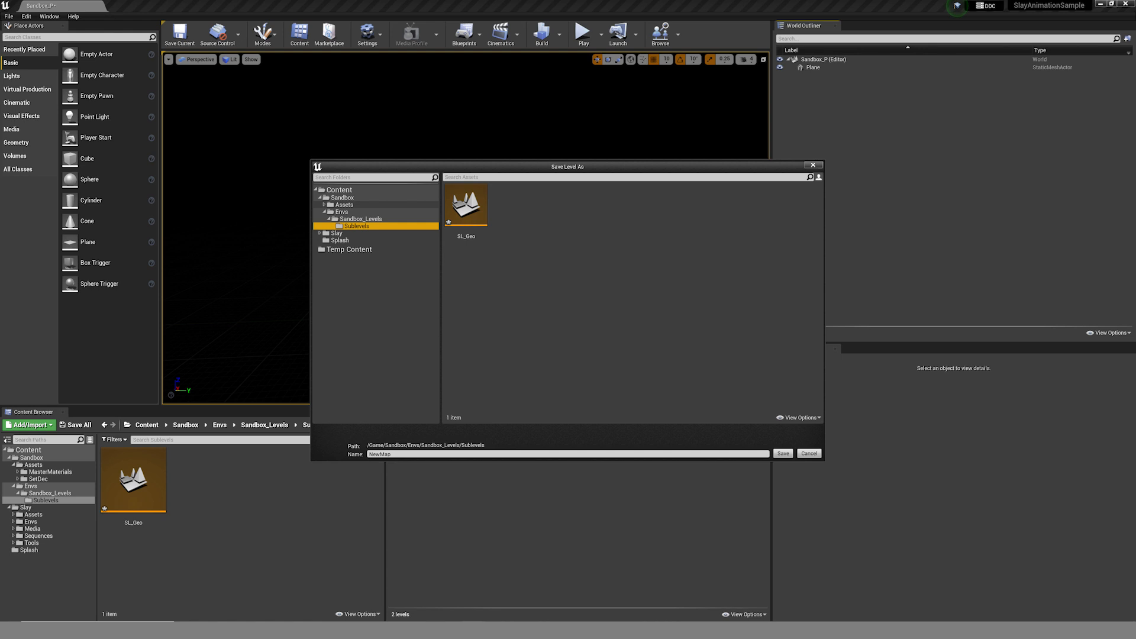
pyautogui.click(390, 454)
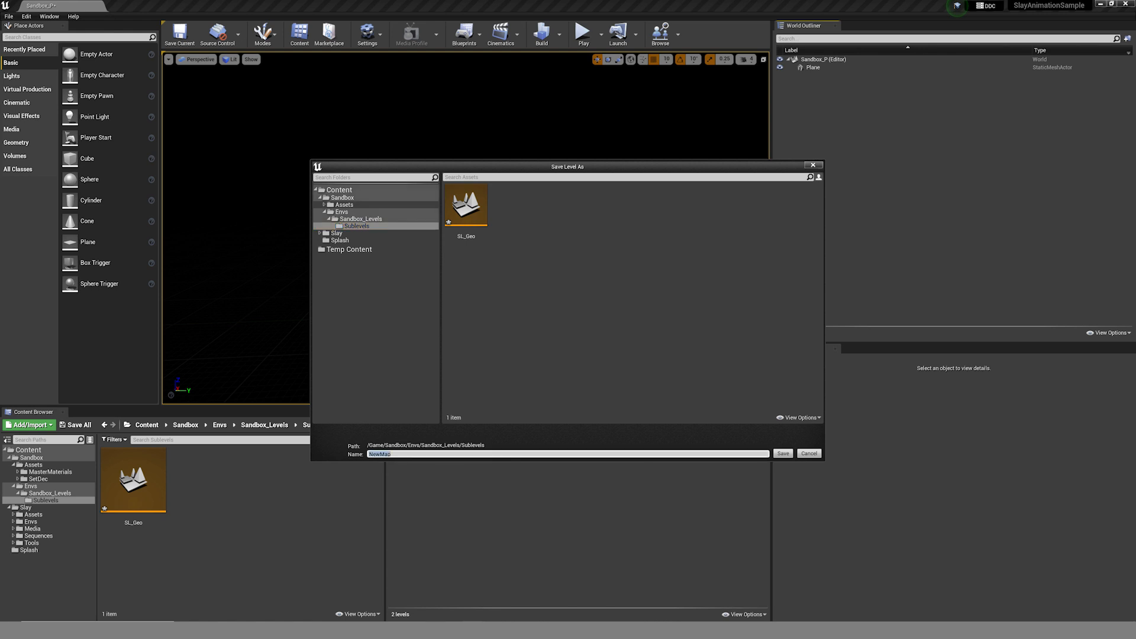
pyautogui.write('LSL_S')
pyautogui.press('BackSpace')
pyautogui.write('Light')
pyautogui.press('Return')
pyautogui.click(145, 501)
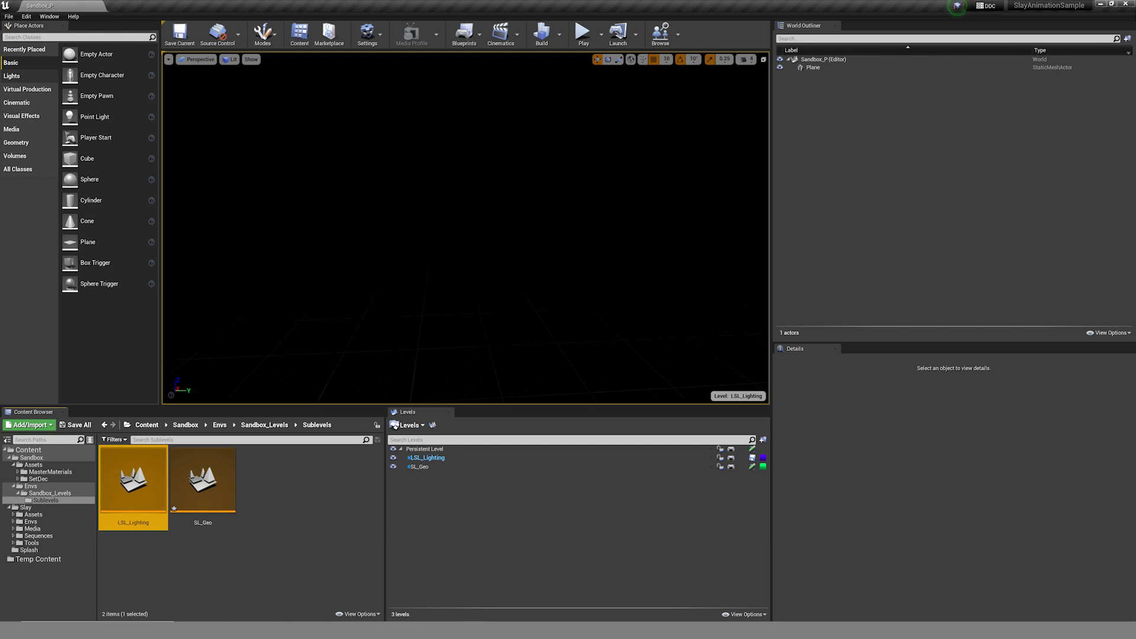
# Place a directional light above the plane in LSL_Lighting and save the persistent level.
pyautogui.click(12, 75)
pyautogui.moveTo(102, 54); pyautogui.dragTo(480, 68)
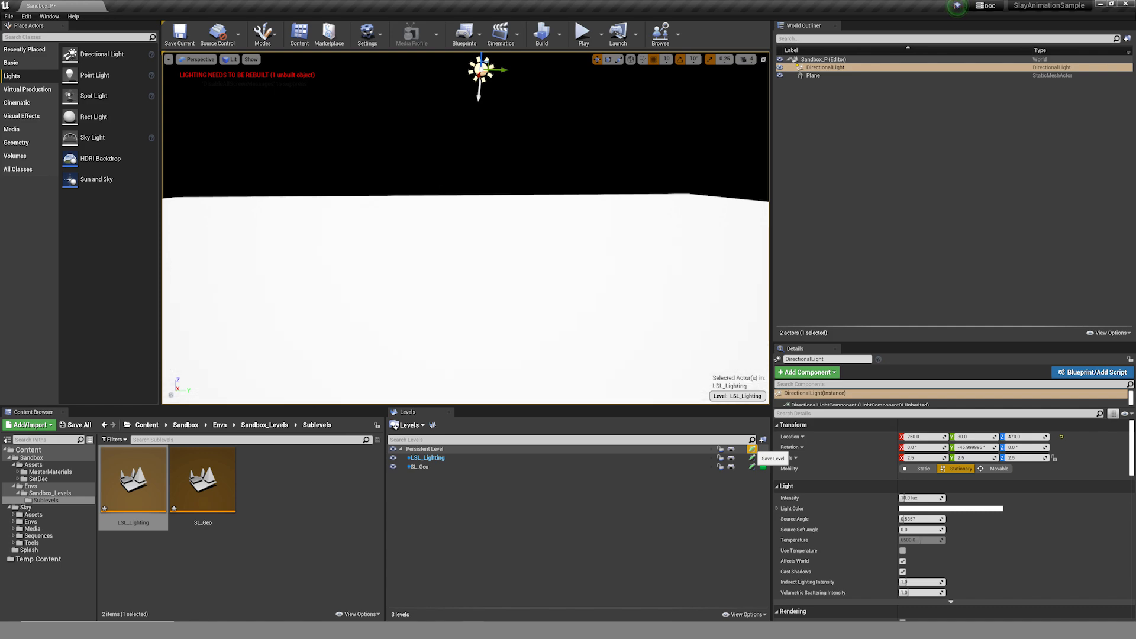
pyautogui.click(751, 449)
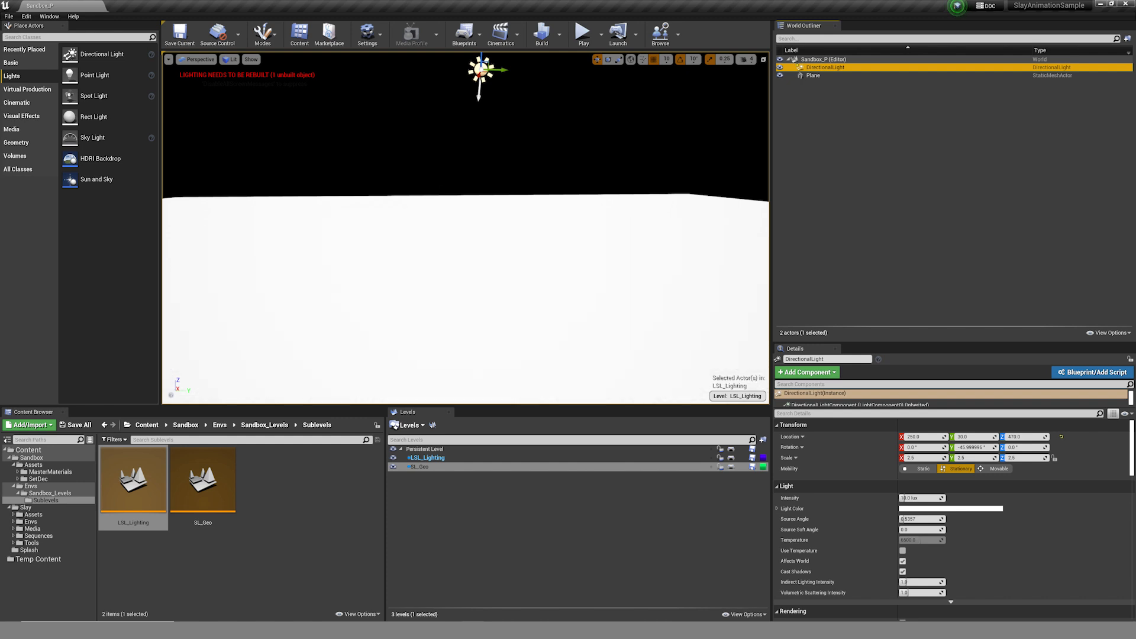
# Make SL_Geo the current level for placing new geometry.
pyautogui.moveTo(466, 237); pyautogui.dragTo(356, 219, button='right')
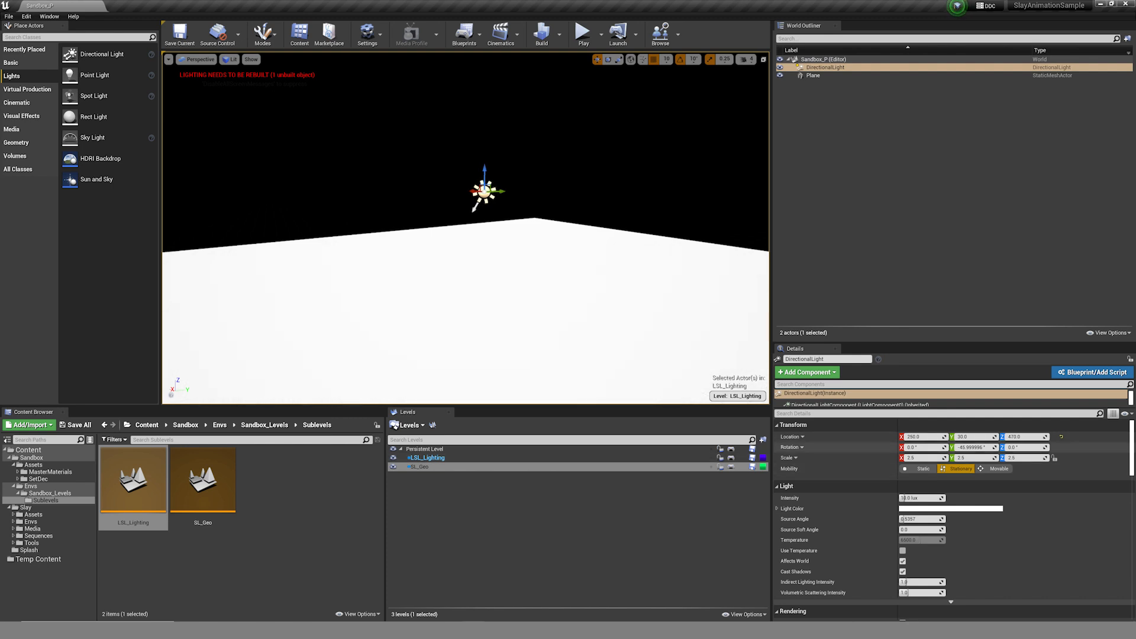
pyautogui.scroll(-1, 858, 497)
pyautogui.moveTo(533, 249); pyautogui.dragTo(392, 210, button='right')
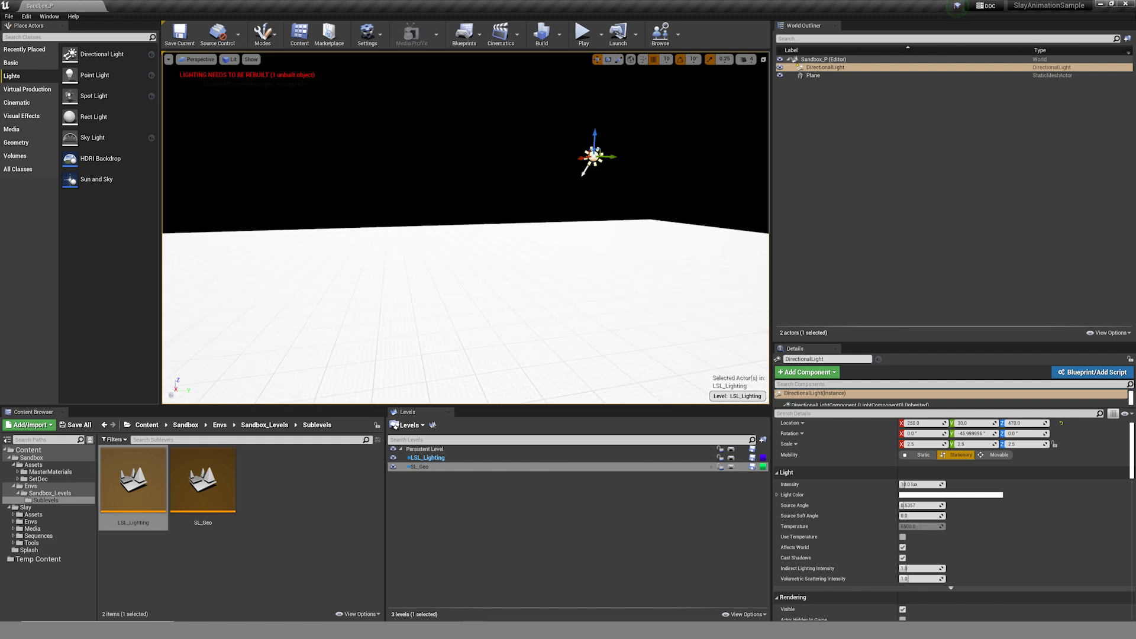
pyautogui.doubleClick(421, 466)
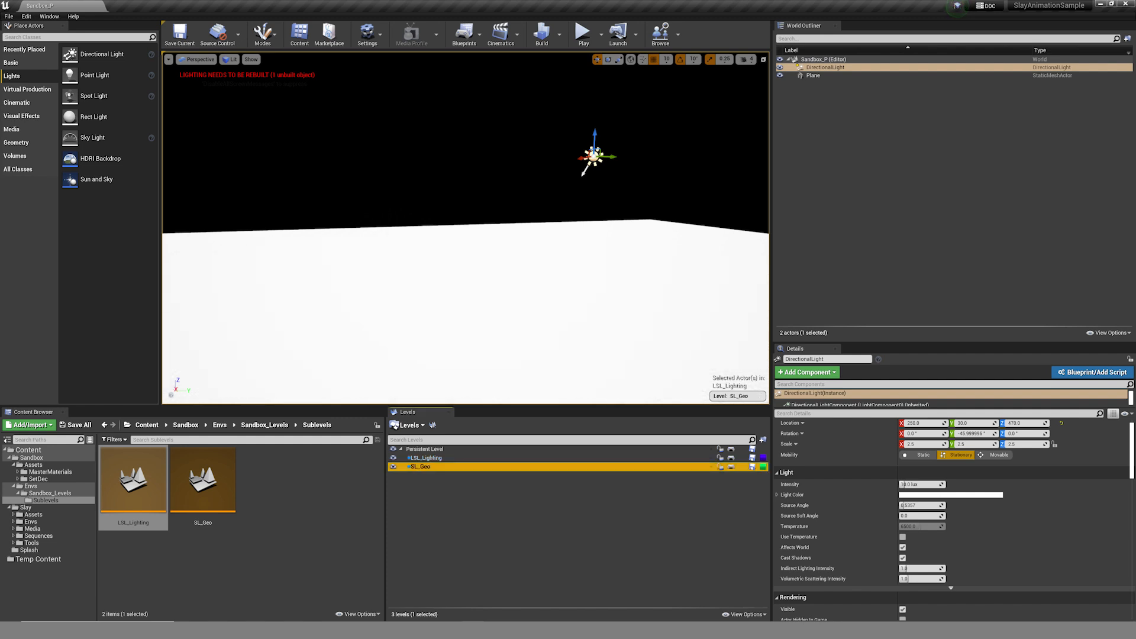
pyautogui.click(474, 521)
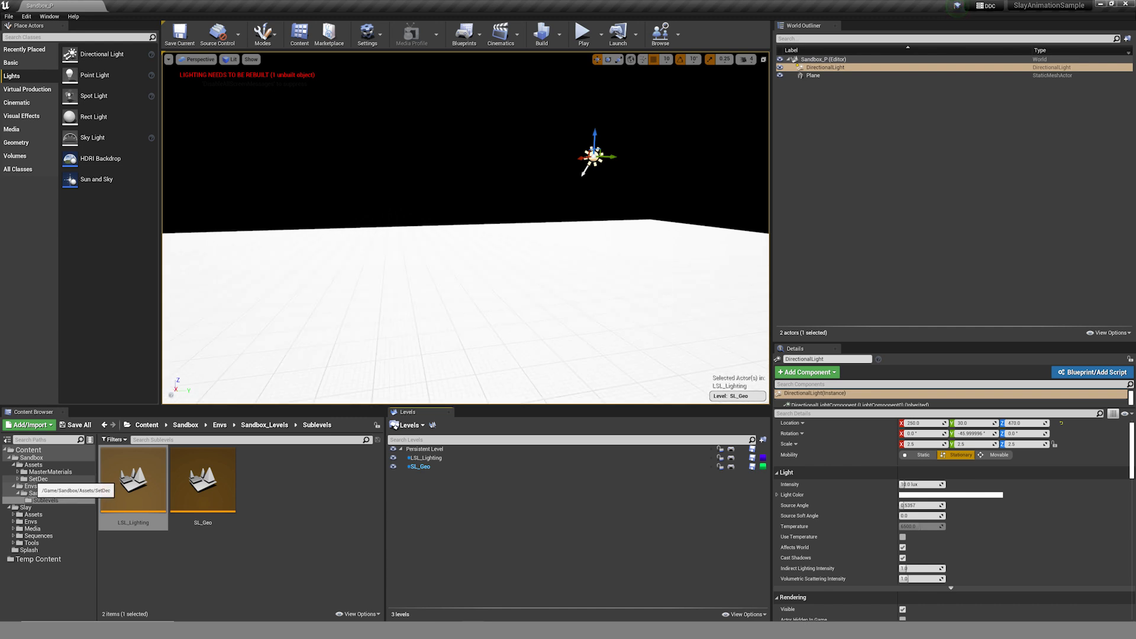
# Place the Sm_MetalLamp mesh from Sandbox/Assets/SetDec/MetalLamp onto the plane in SL_Geo.
pyautogui.click(31, 458)
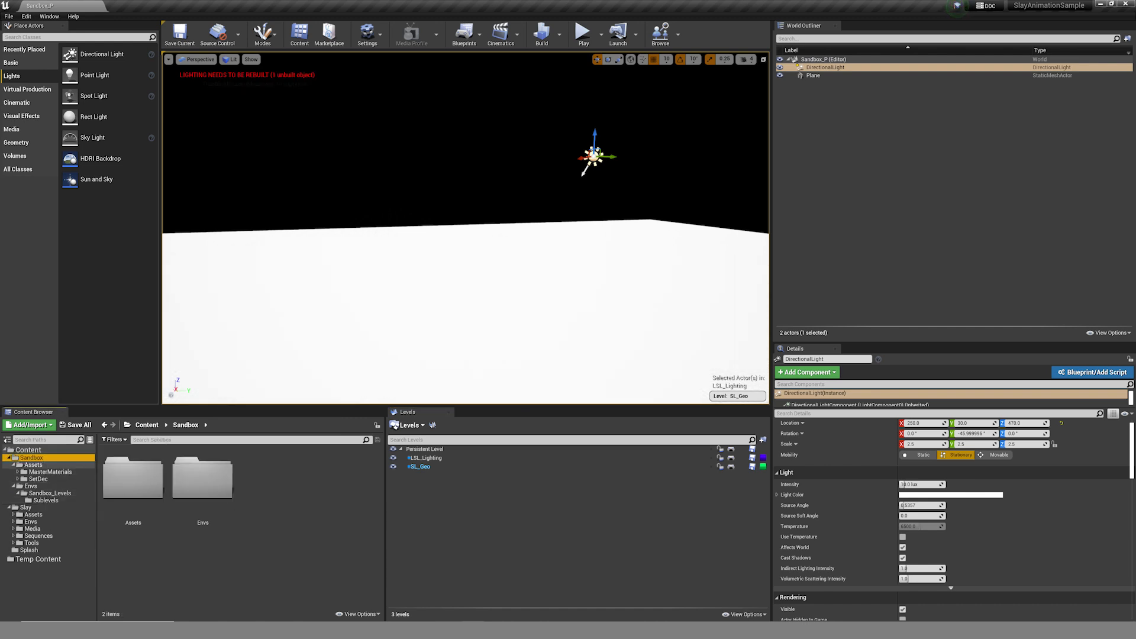
pyautogui.click(38, 479)
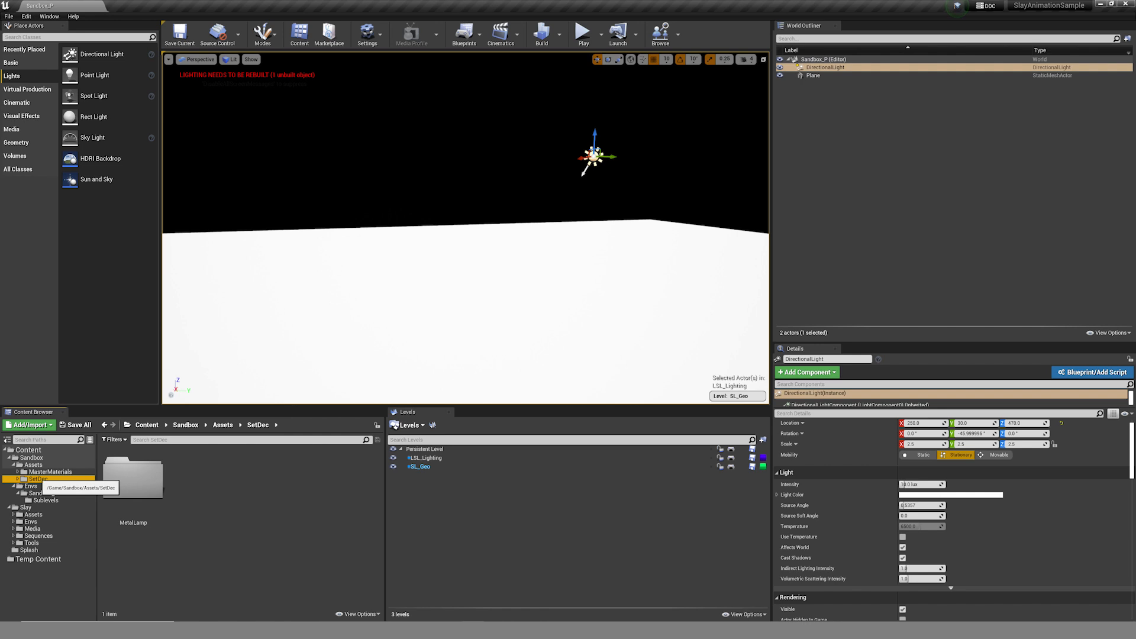
pyautogui.click(18, 479)
pyautogui.click(47, 486)
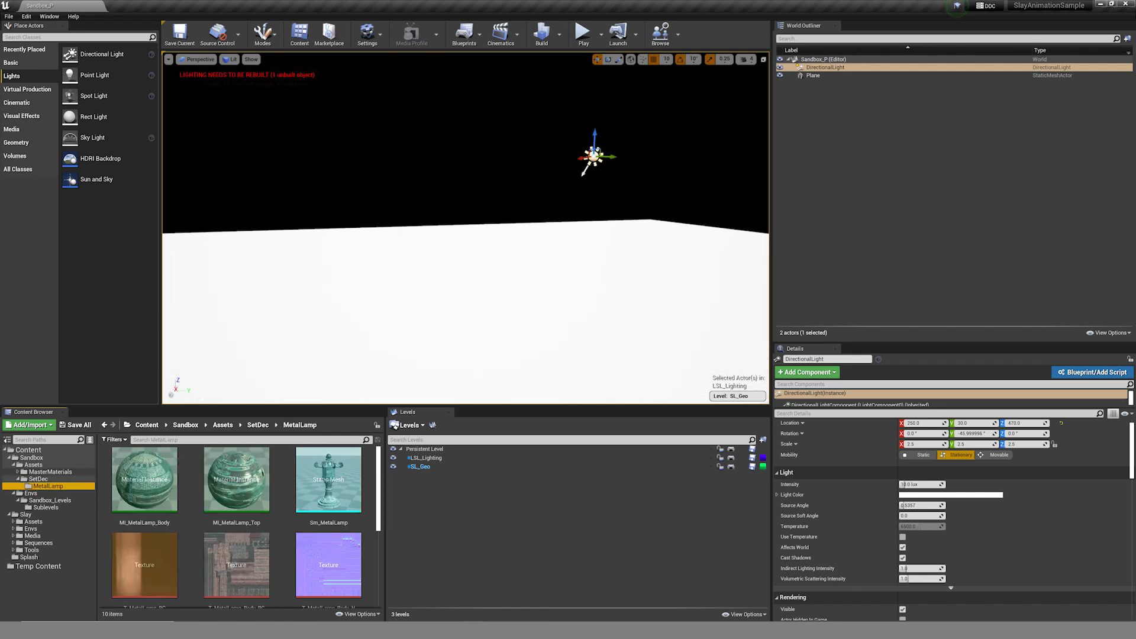
pyautogui.click(329, 479)
pyautogui.moveTo(328, 479); pyautogui.dragTo(470, 312)
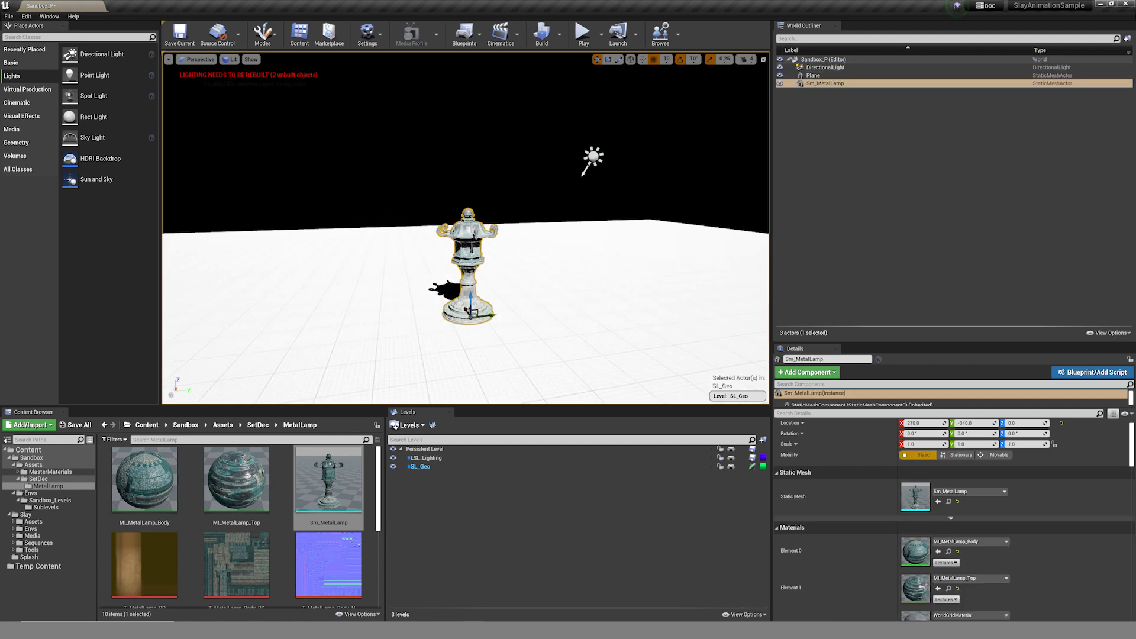
pyautogui.moveTo(470, 313); pyautogui.dragTo(526, 327, button='right')
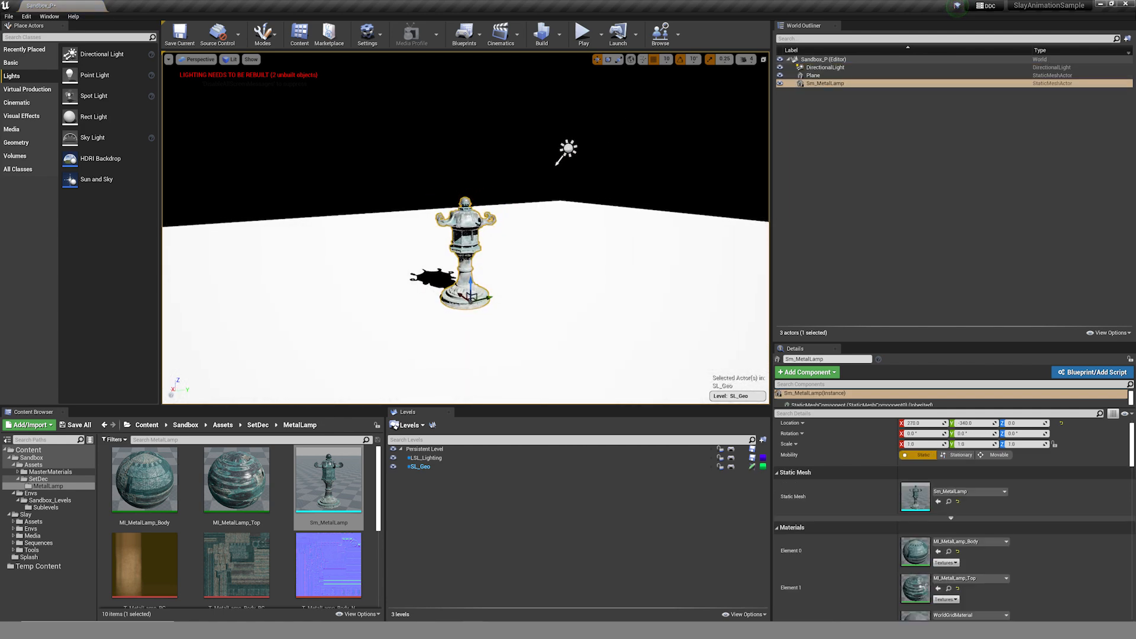
# Lower the directional light's intensity to 1.5 lux.
pyautogui.click(567, 149)
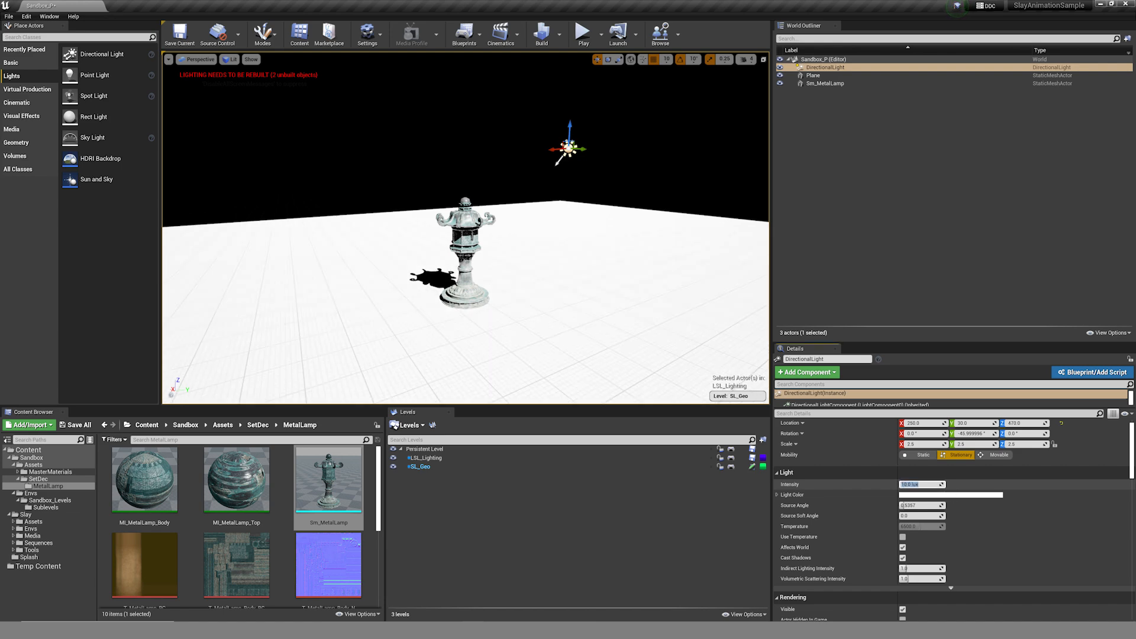
pyautogui.write('5')
pyautogui.press('Return')
pyautogui.write('1.5')
pyautogui.press('Return')
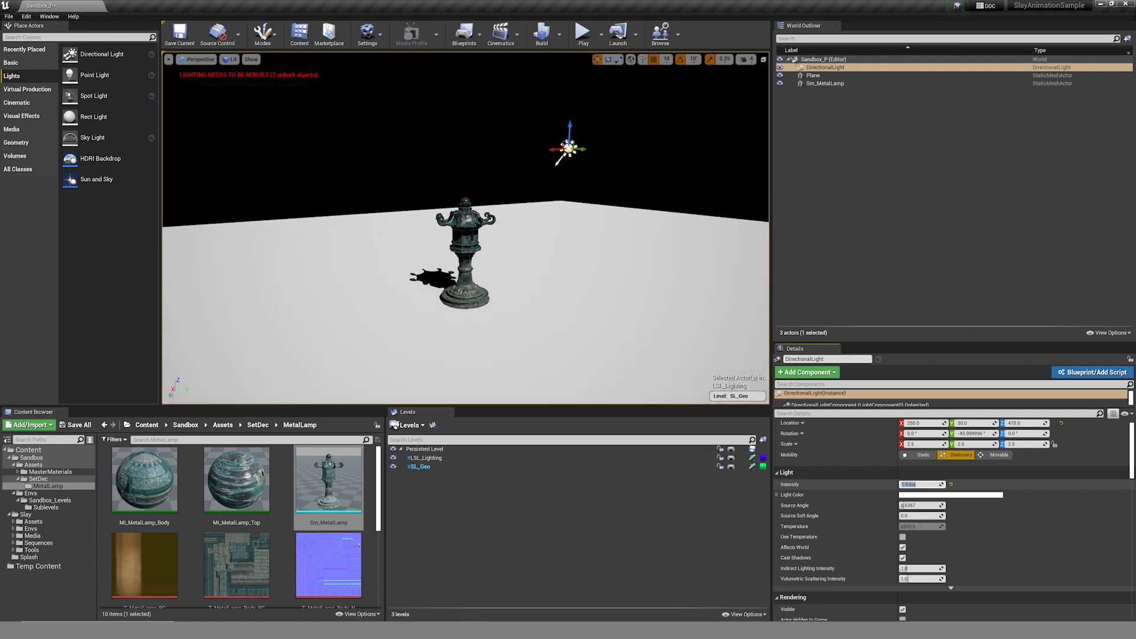
pyautogui.press('Escape')
# Duplicate the metal lamp along the Y axis to about Y 470 and save the SL_Geo level.
pyautogui.click(465, 260)
pyautogui.moveTo(465, 261); pyautogui.dragTo(406, 252, button='right')
pyautogui.press('s')
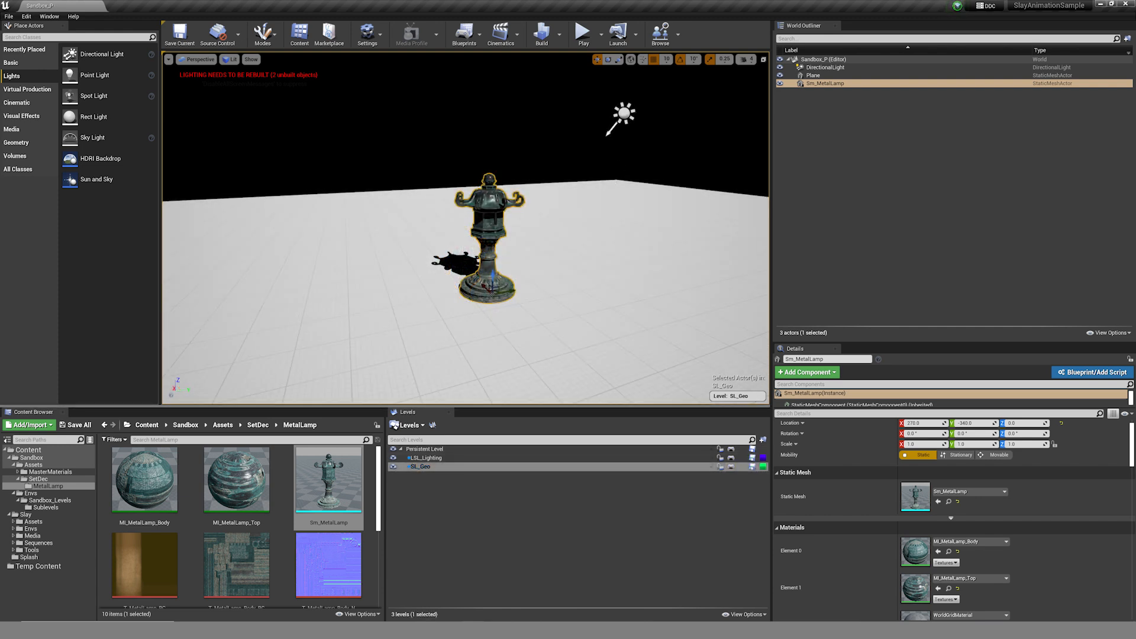
pyautogui.moveTo(465, 260); pyautogui.dragTo(509, 260, button='right')
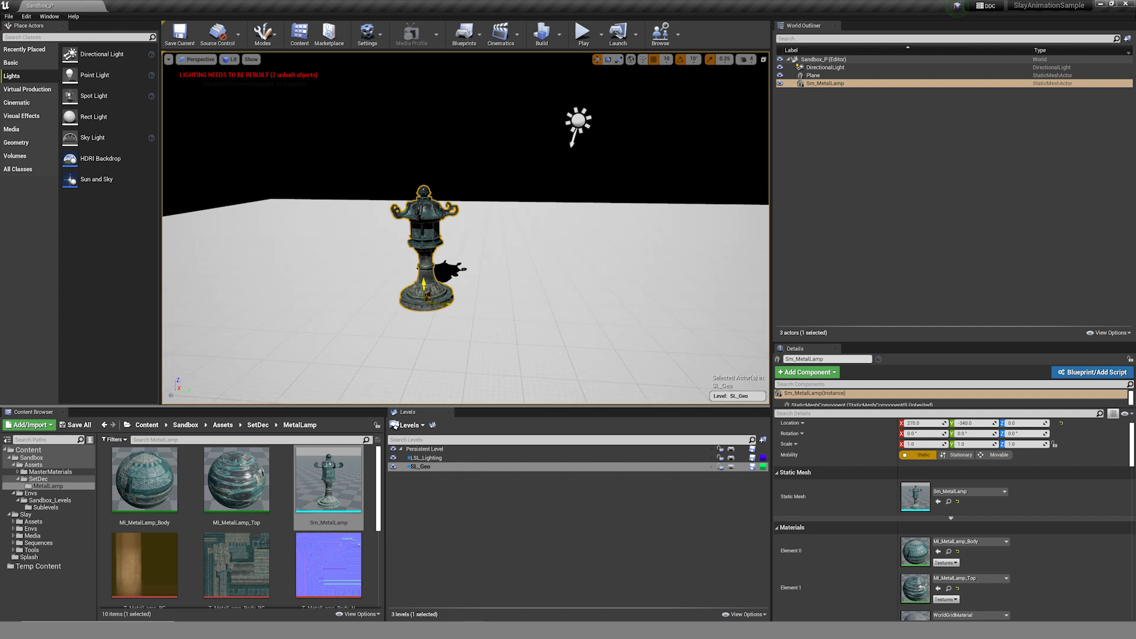
pyautogui.moveTo(447, 304); pyautogui.dragTo(755, 306)
pyautogui.scroll(-4, 755, 306)
pyautogui.moveTo(466, 237); pyautogui.dragTo(416, 216, button='right')
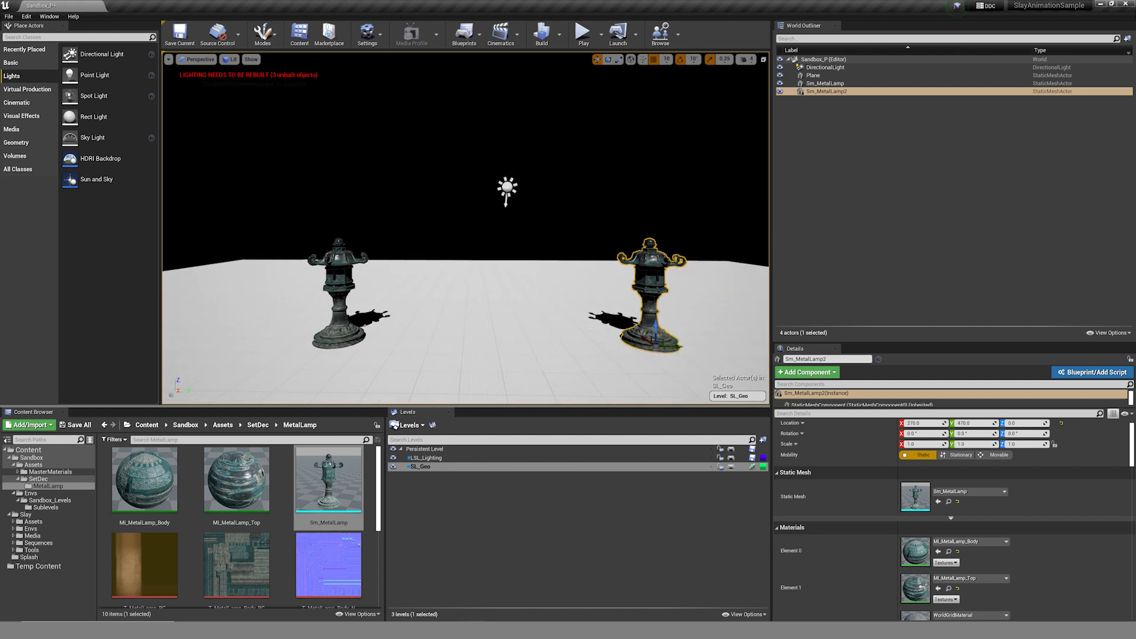
pyautogui.click(752, 467)
pyautogui.click(577, 522)
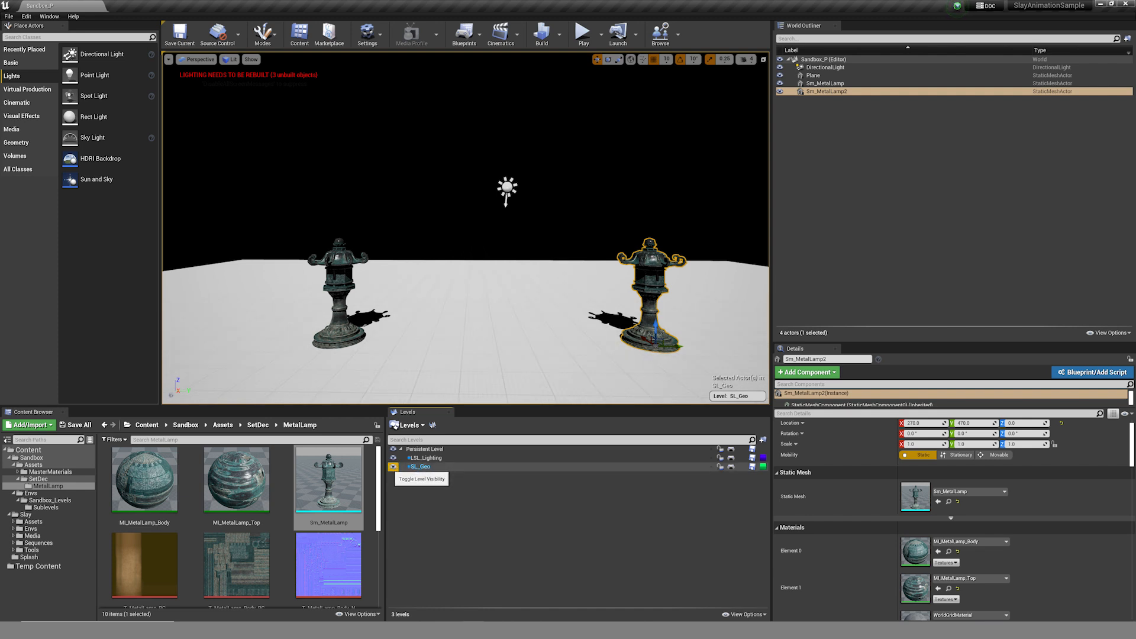
# Toggle SL_Geo's visibility repeatedly to compare the scene with and without the plane and both lamps.
pyautogui.click(393, 467)
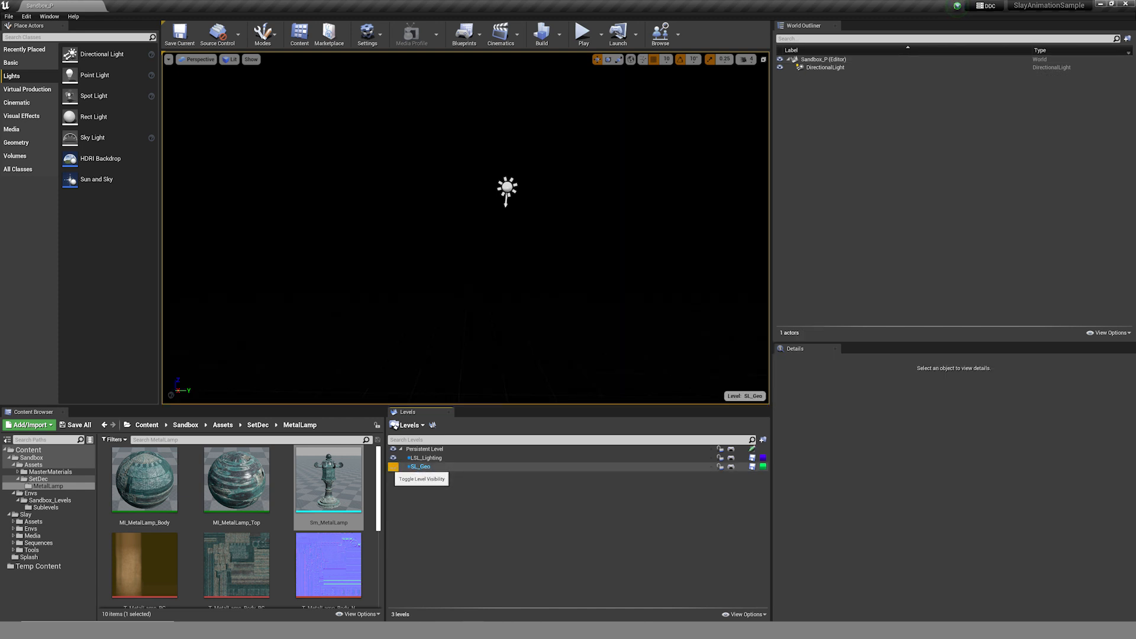
pyautogui.click(393, 467)
pyautogui.click(393, 467)
pyautogui.click(393, 467)
pyautogui.click(393, 467)
pyautogui.click(393, 467)
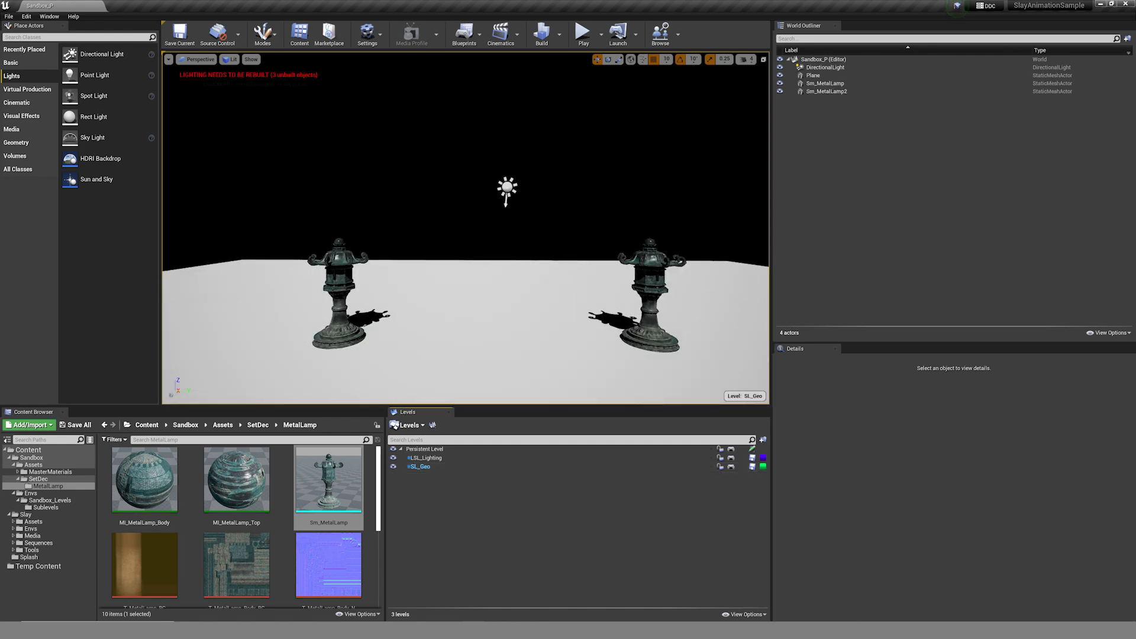
pyautogui.click(426, 458)
pyautogui.click(421, 467)
pyautogui.click(426, 458)
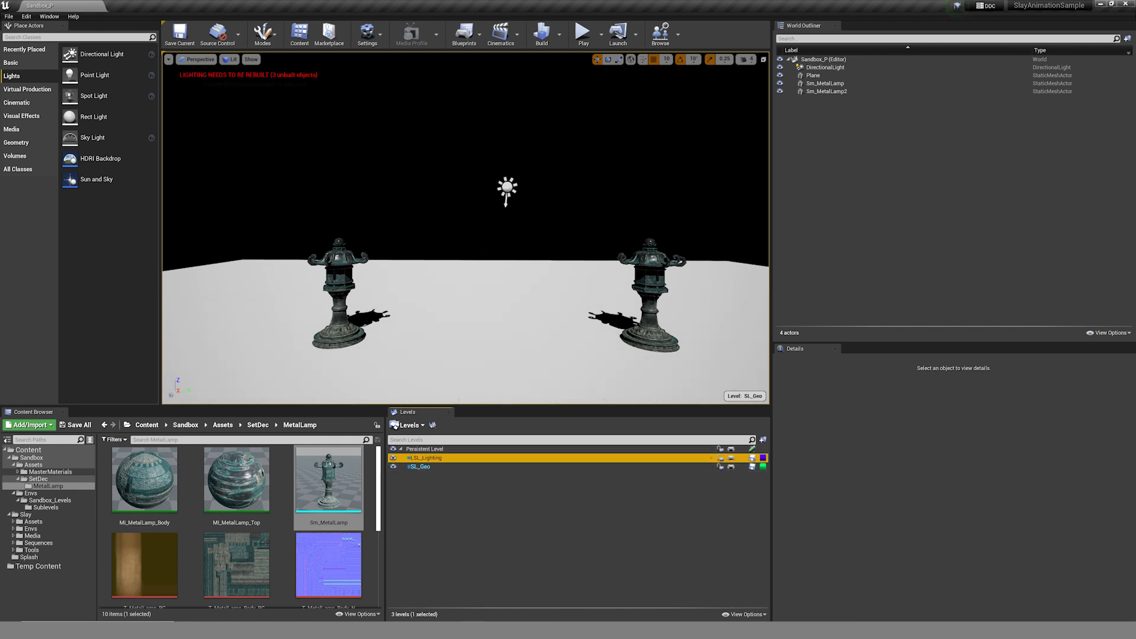
pyautogui.moveTo(509, 266); pyautogui.dragTo(382, 275, button='right')
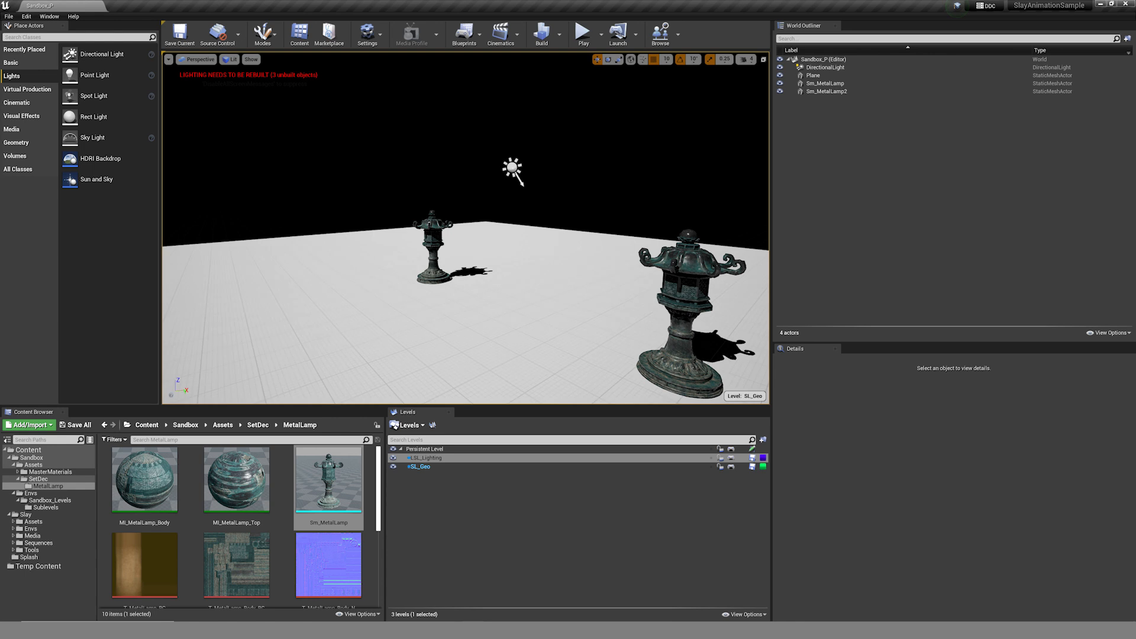
# Examine both metal lamps and their shadows on the plane from the front, leaving no level selected.
pyautogui.click(421, 467)
pyautogui.press('a')
pyautogui.moveTo(466, 228); pyautogui.dragTo(537, 229, button='right')
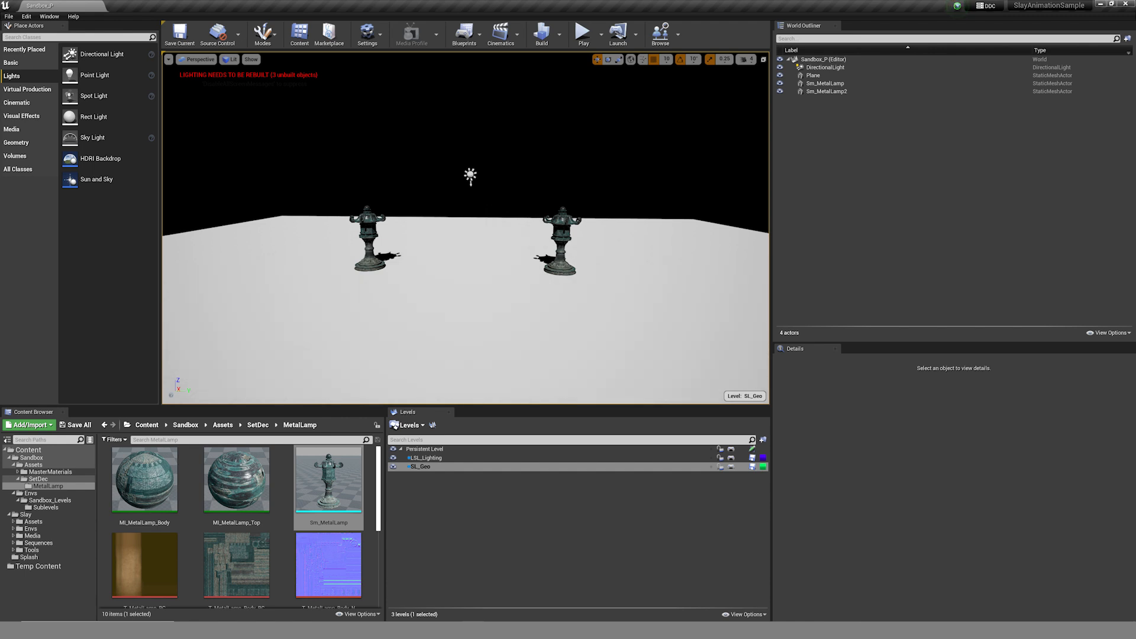
pyautogui.press('w')
pyautogui.moveTo(466, 228); pyautogui.dragTo(481, 226, button='right')
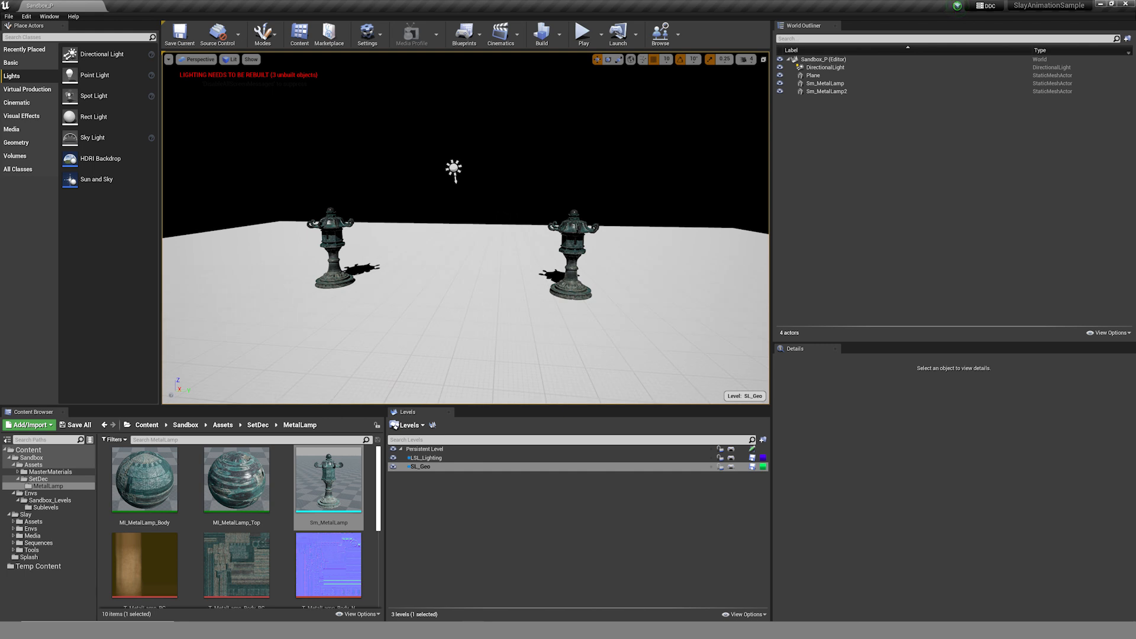
pyautogui.click(550, 527)
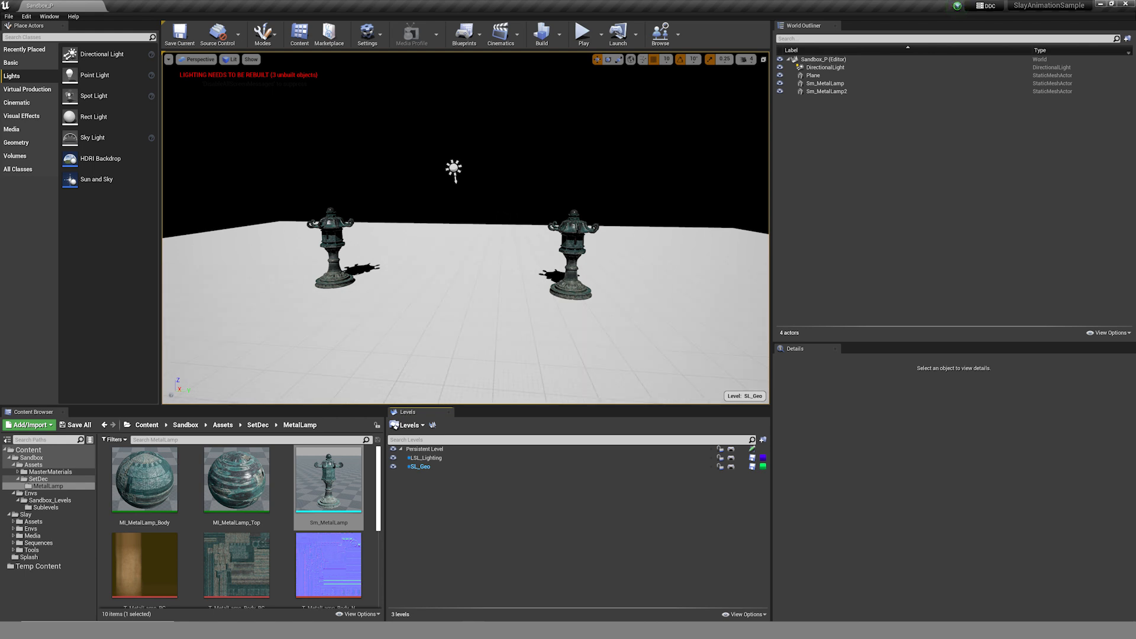
pyautogui.moveTo(466, 237)
pyautogui.mouseDown(button='right')
pyautogui.moveTo(461, 256)
pyautogui.moveTo(445, 252)
pyautogui.moveTo(465, 252)
pyautogui.mouseUp(button='right')
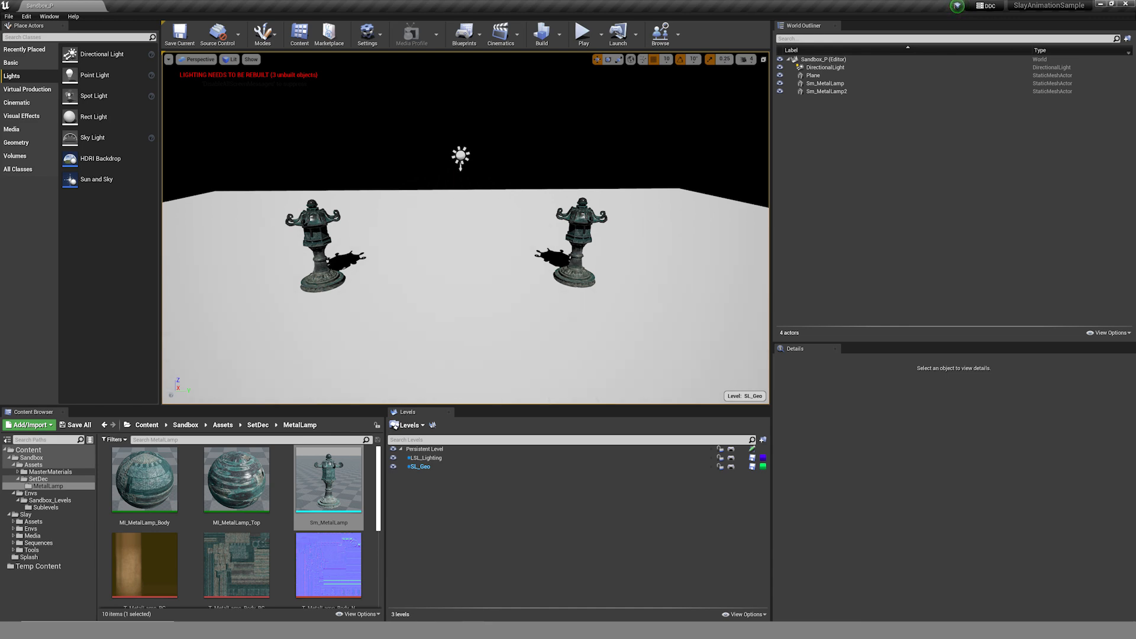
# Focus on the duplicated metal lamp to inspect it up close, and return to a view of both lamps.
pyautogui.click(578, 237)
pyautogui.press('f')
pyautogui.keyDown('alt'); pyautogui.moveTo(579, 237); pyautogui.dragTo(426, 240); pyautogui.keyUp('alt')
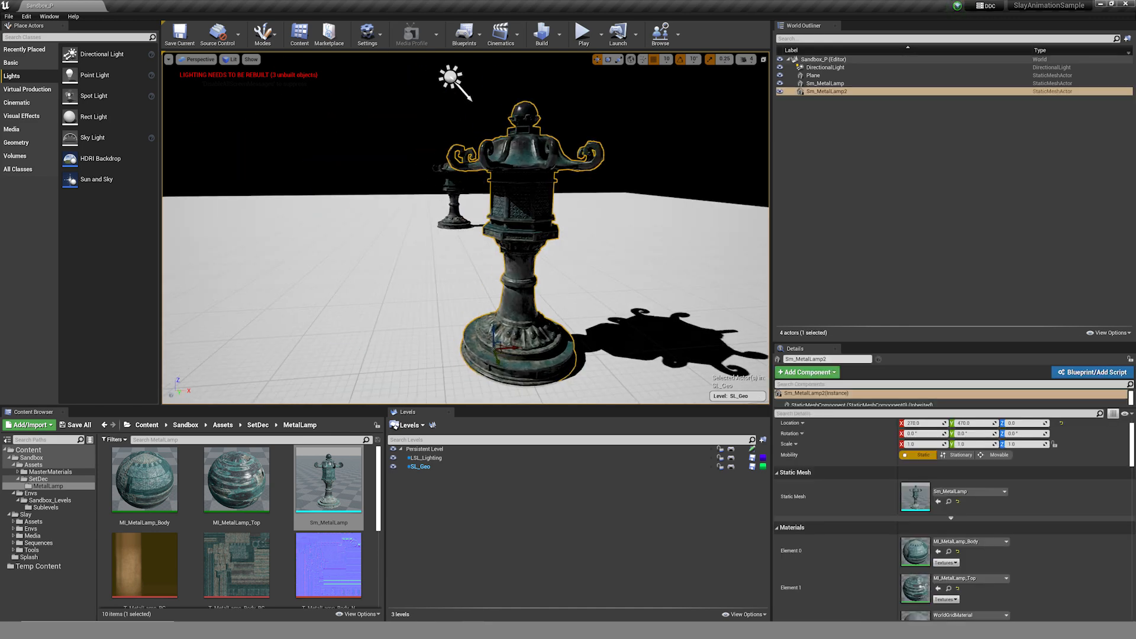
pyautogui.click(465, 199)
pyautogui.moveTo(465, 198); pyautogui.dragTo(589, 207, button='right')
pyautogui.hotkey('ctrl', 'z')
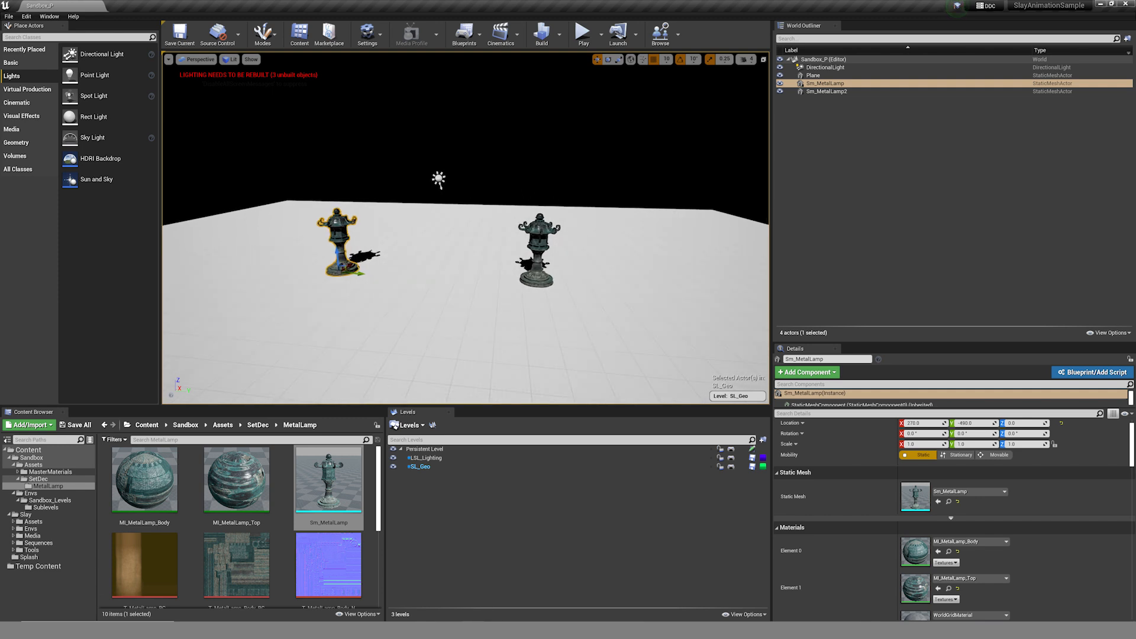
pyautogui.moveTo(589, 207)
pyautogui.mouseDown(button='right')
pyautogui.moveTo(569, 204)
pyautogui.moveTo(597, 206)
pyautogui.moveTo(583, 204)
pyautogui.mouseUp(button='right')
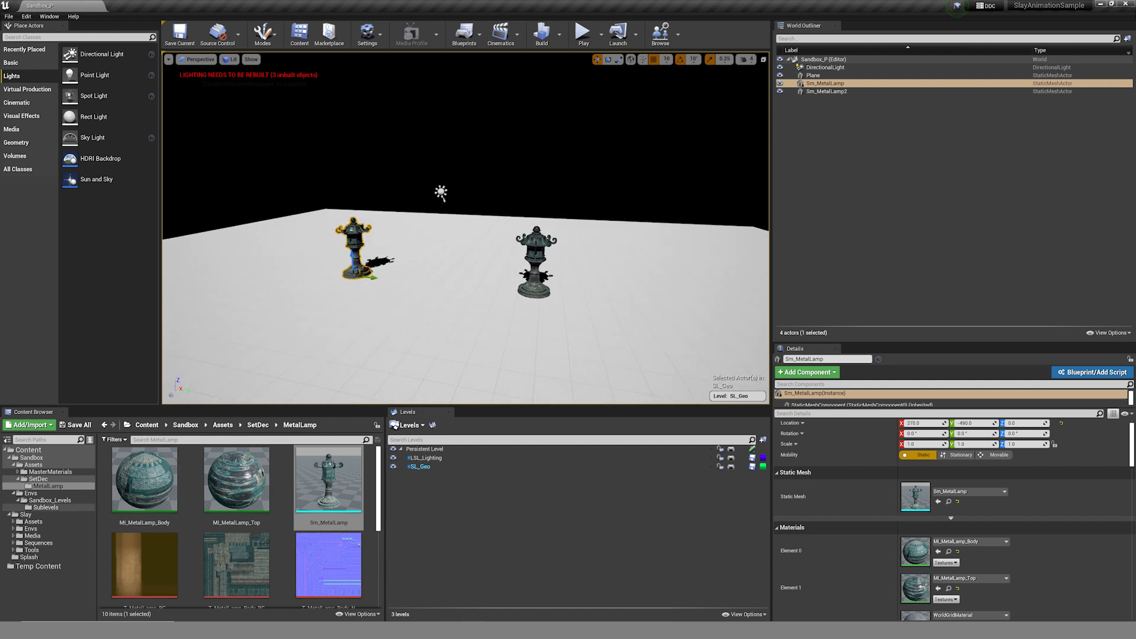
# Browse the project content to the Sublevels folder and its parent Sandbox_Levels folder.
pyautogui.click(46, 507)
pyautogui.click(50, 500)
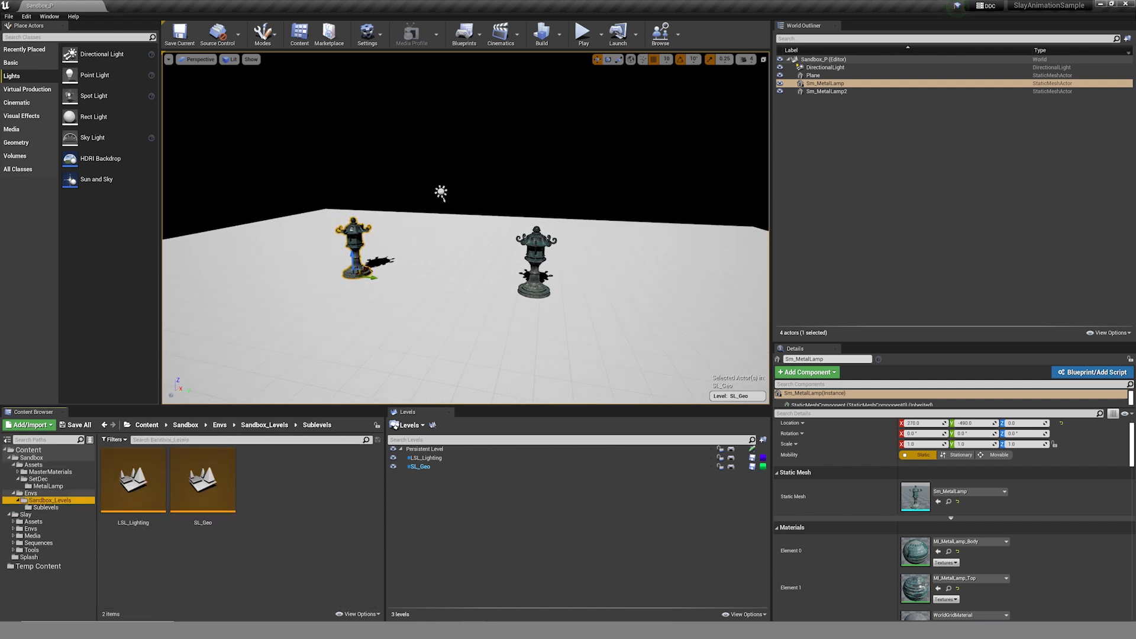